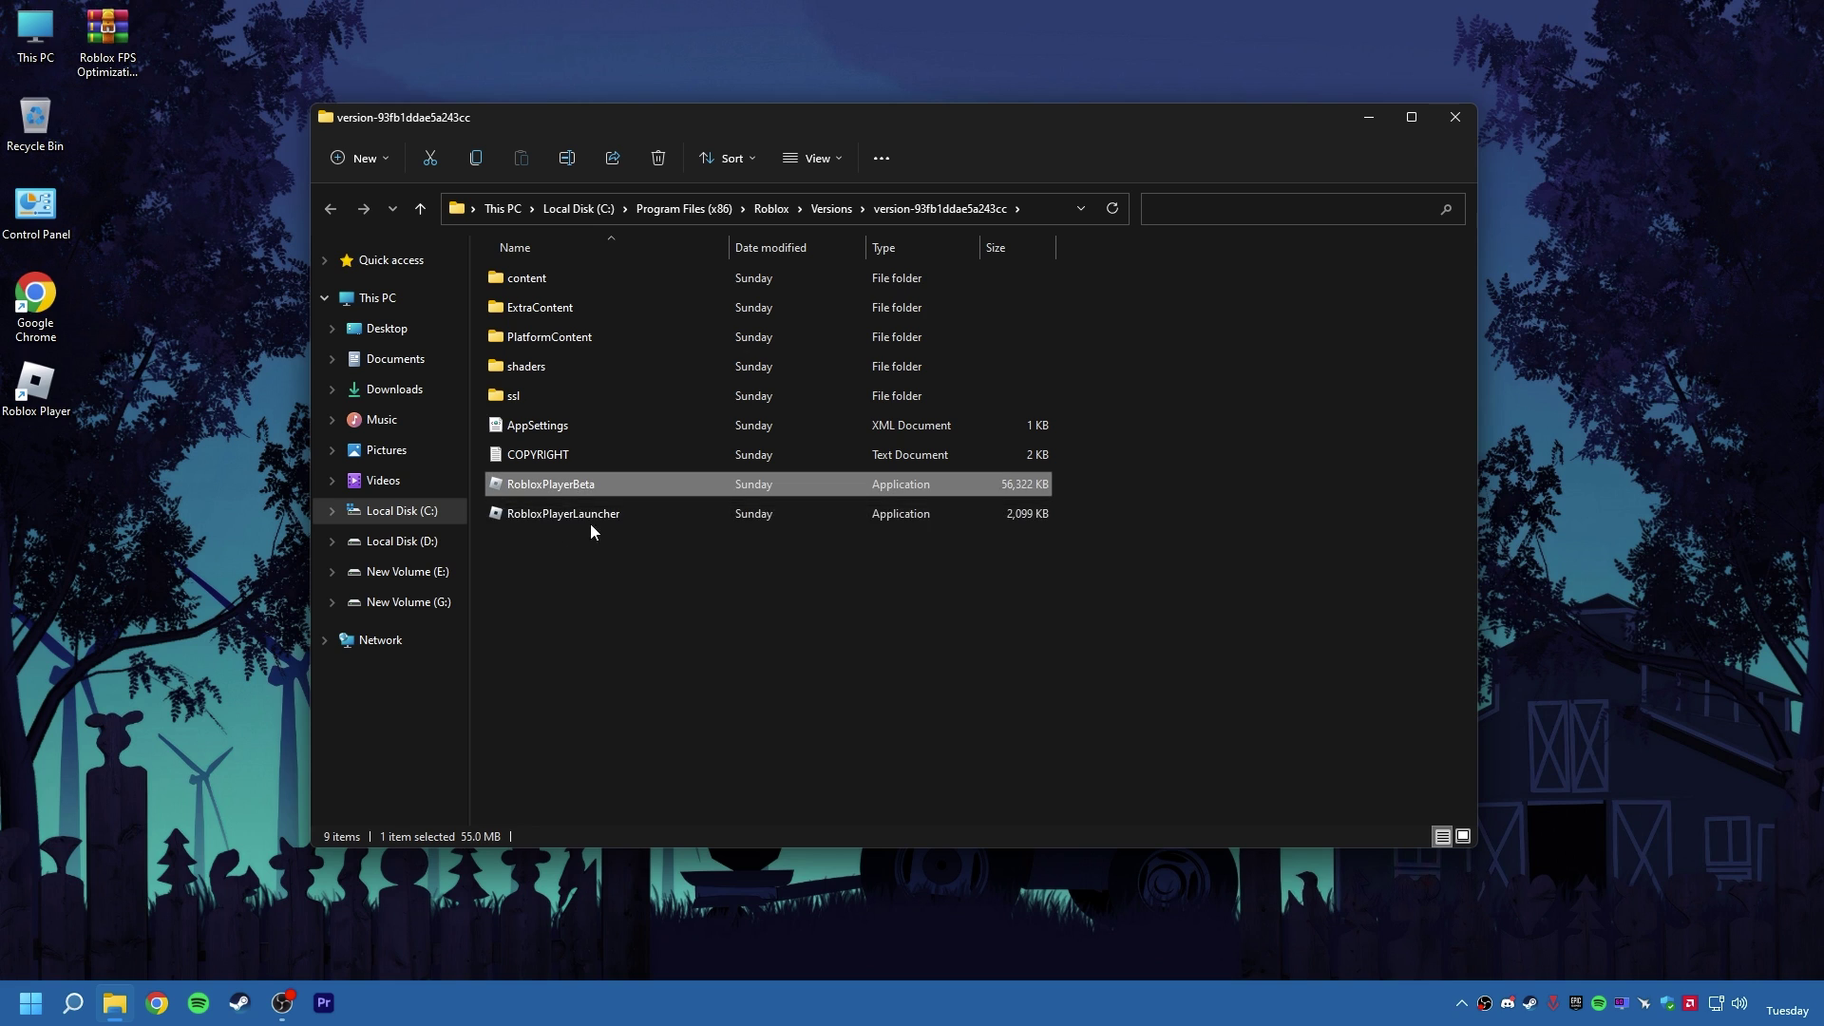
- Open the properties of RobloxPlayerBeta and turn on Disable fullscreen optimizations in its compatibility settings
{"action": "right_click", "coordinate": [562, 485]}
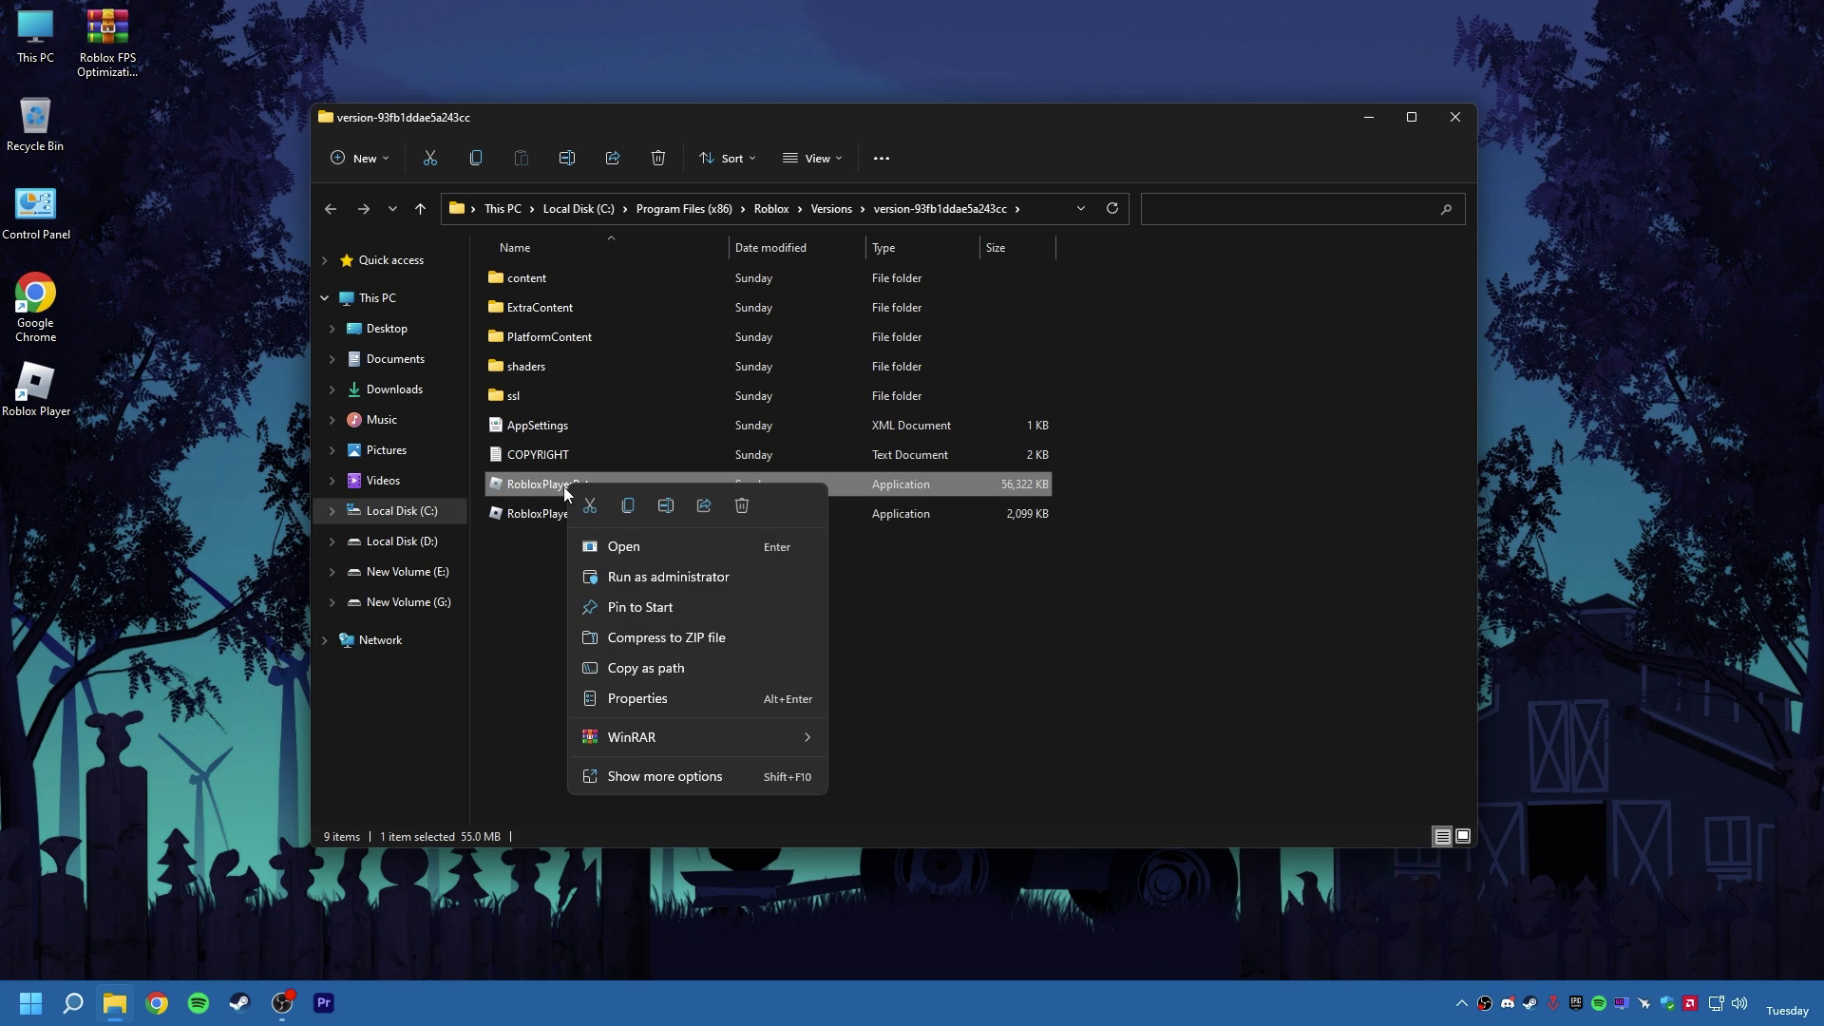
{"action": "left_click", "coordinate": [630, 701]}
{"action": "left_click_drag", "start_coordinate": [678, 452], "coordinate": [684, 207]}
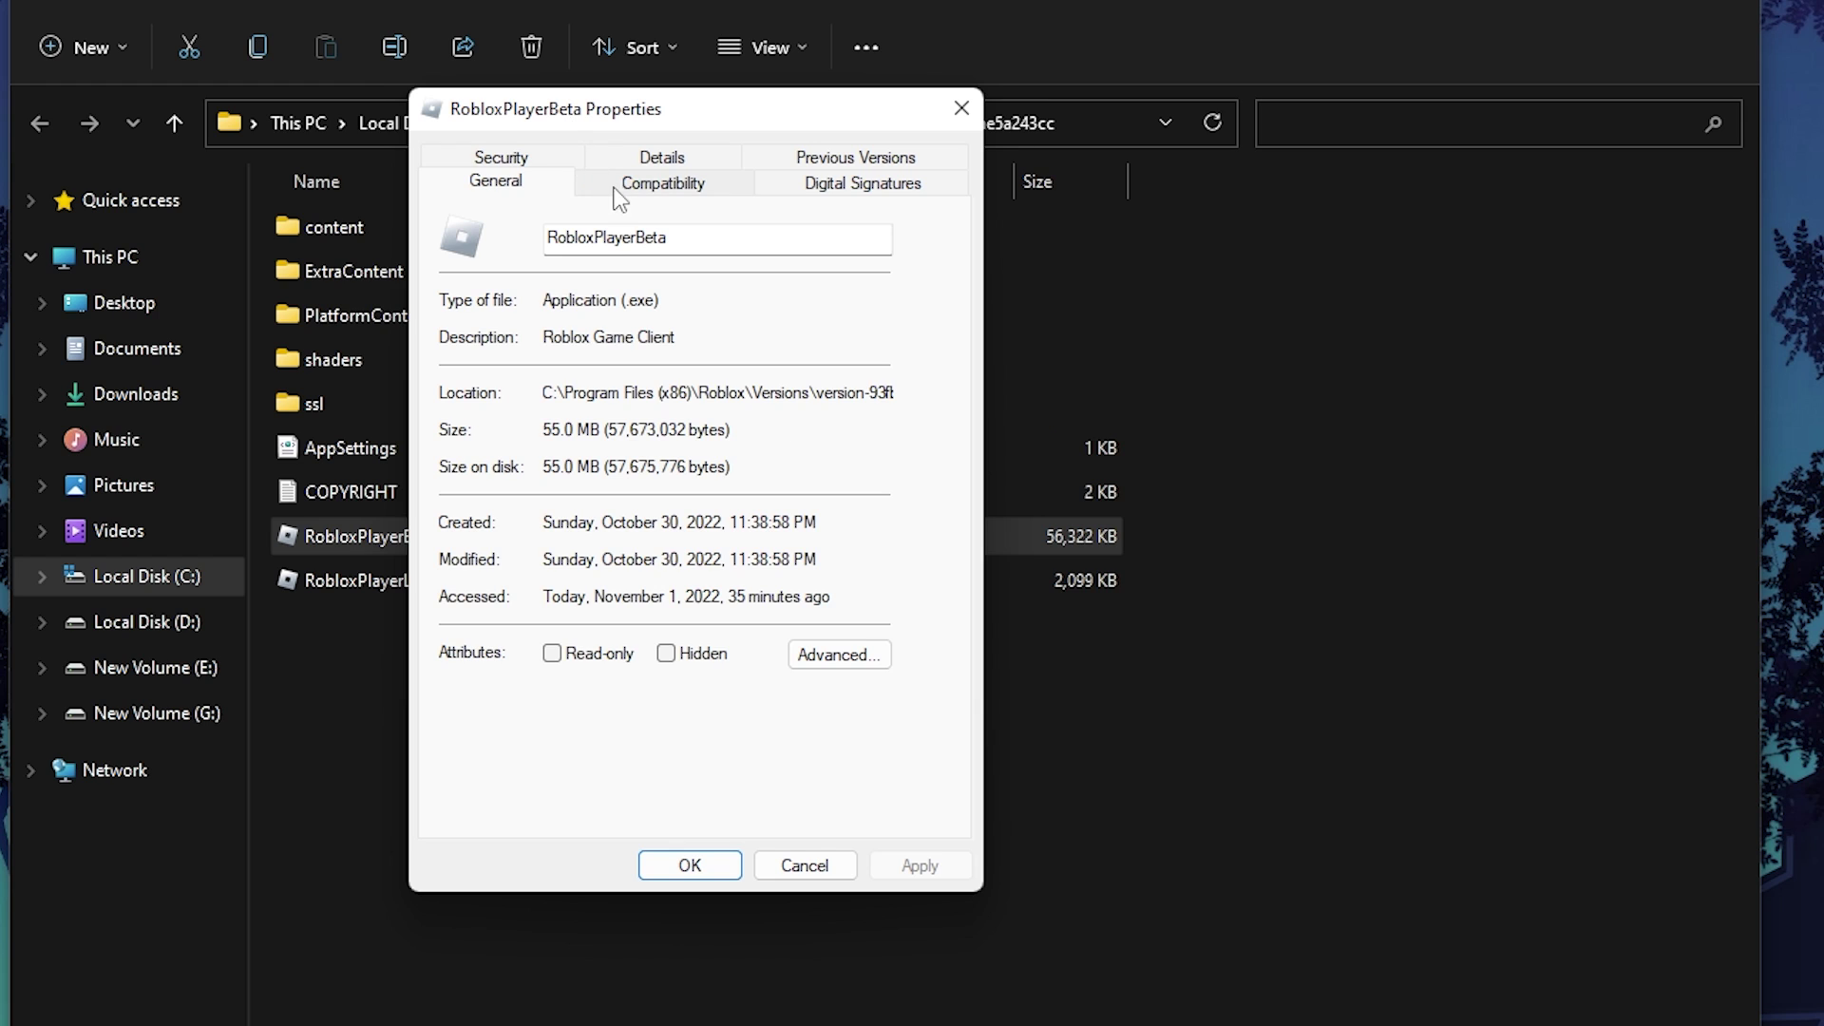
{"action": "left_click", "coordinate": [620, 197]}
{"action": "left_click", "coordinate": [494, 600]}
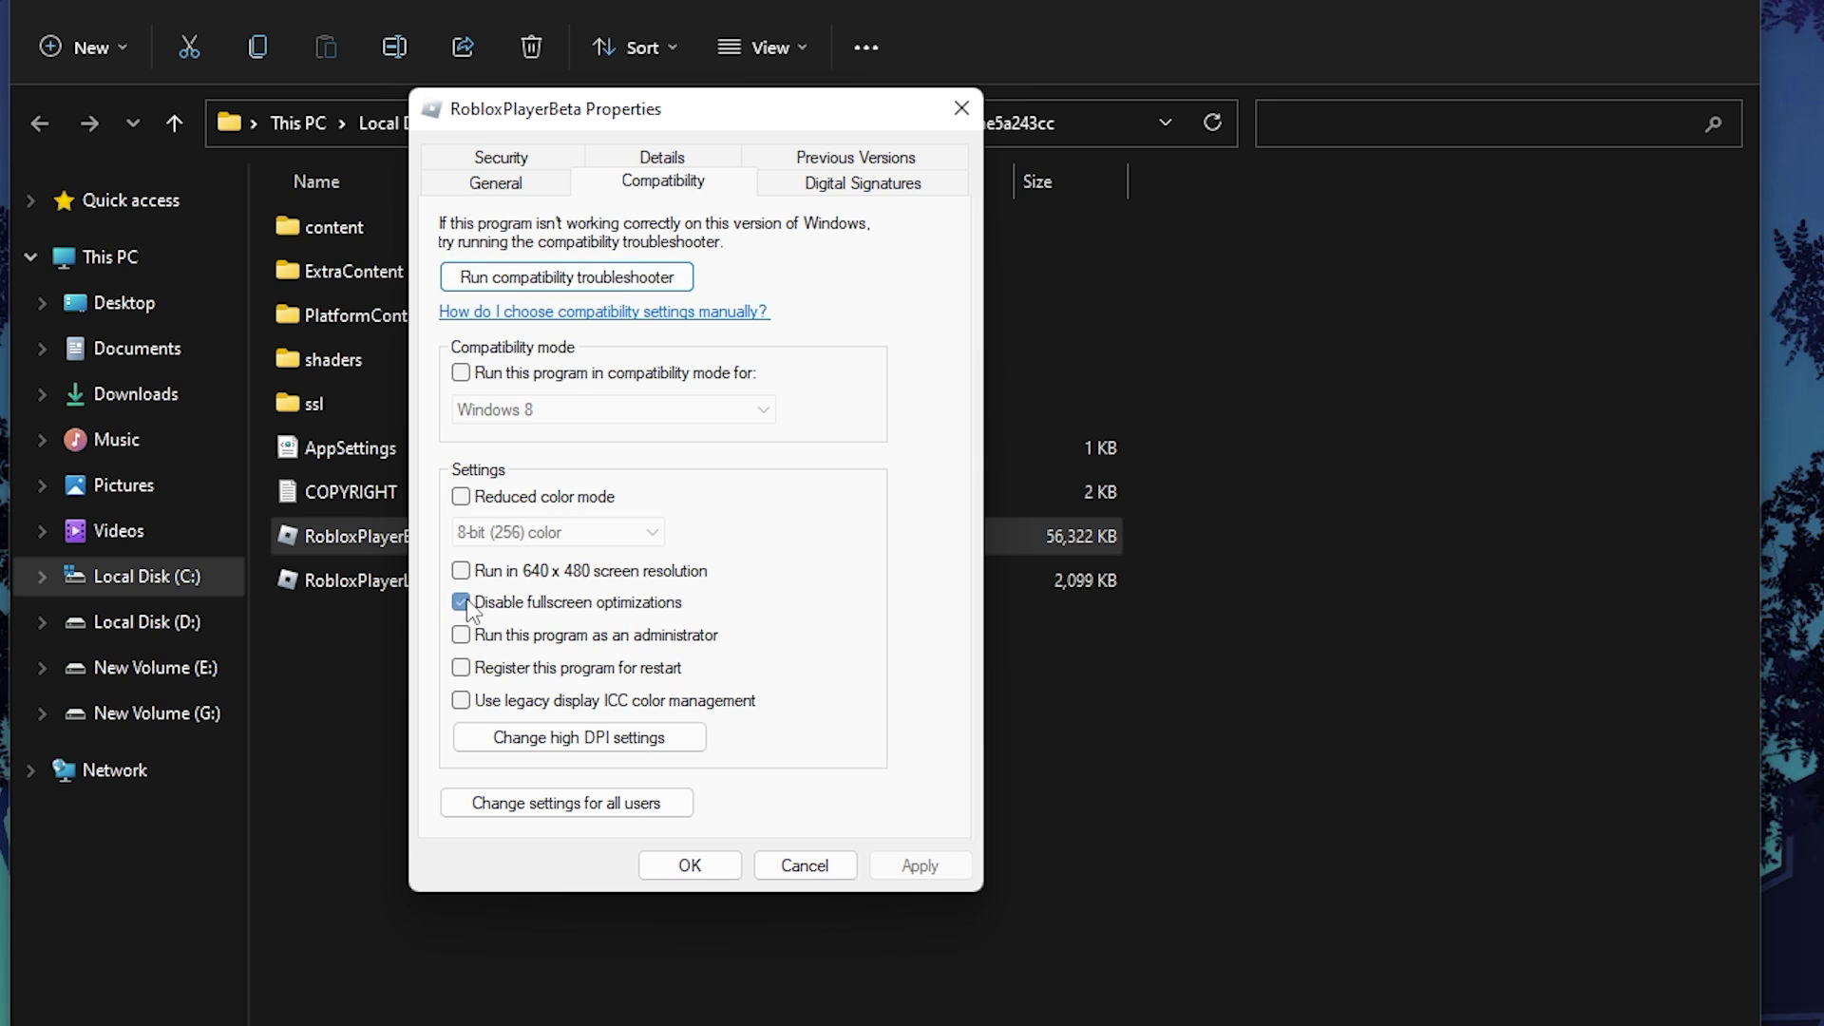
- Override the high DPI scaling behavior of RobloxPlayerBeta with scaling performed by Application, then apply the changes and close its properties
{"action": "left_click", "coordinate": [486, 741]}
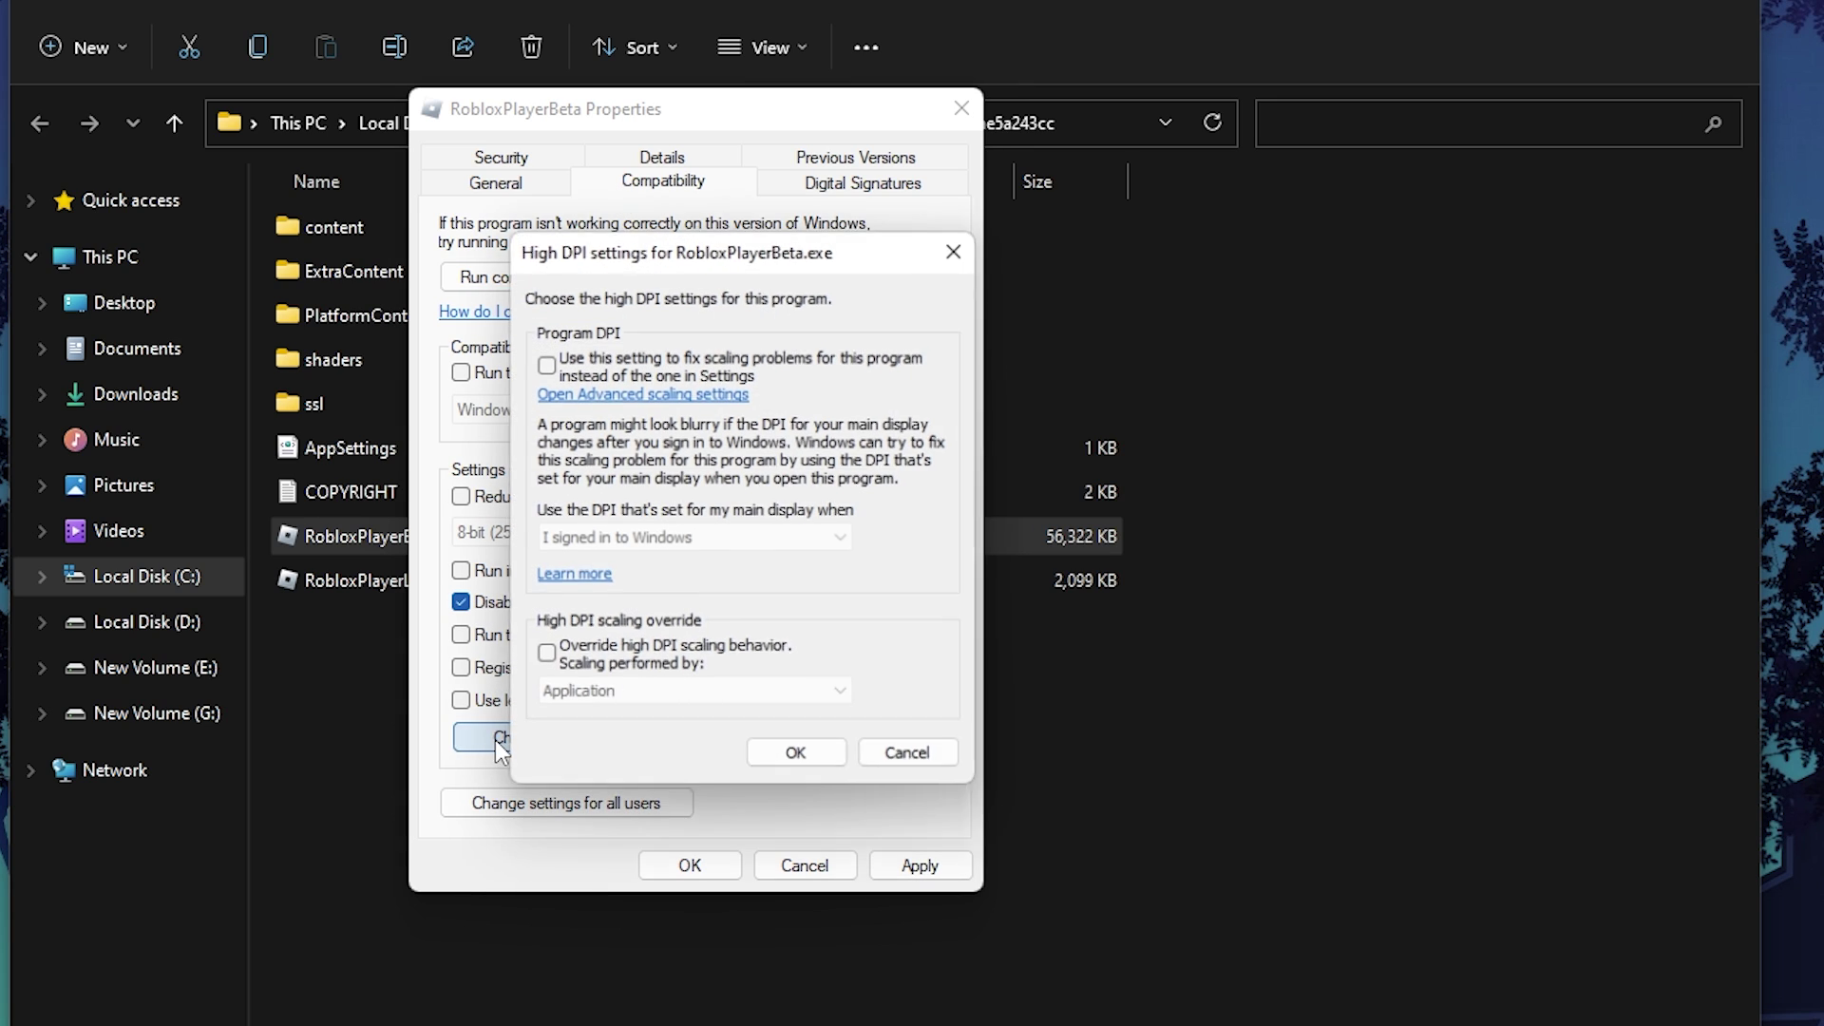
{"action": "left_click_drag", "start_coordinate": [703, 255], "coordinate": [1181, 236]}
{"action": "left_click", "coordinate": [1020, 631]}
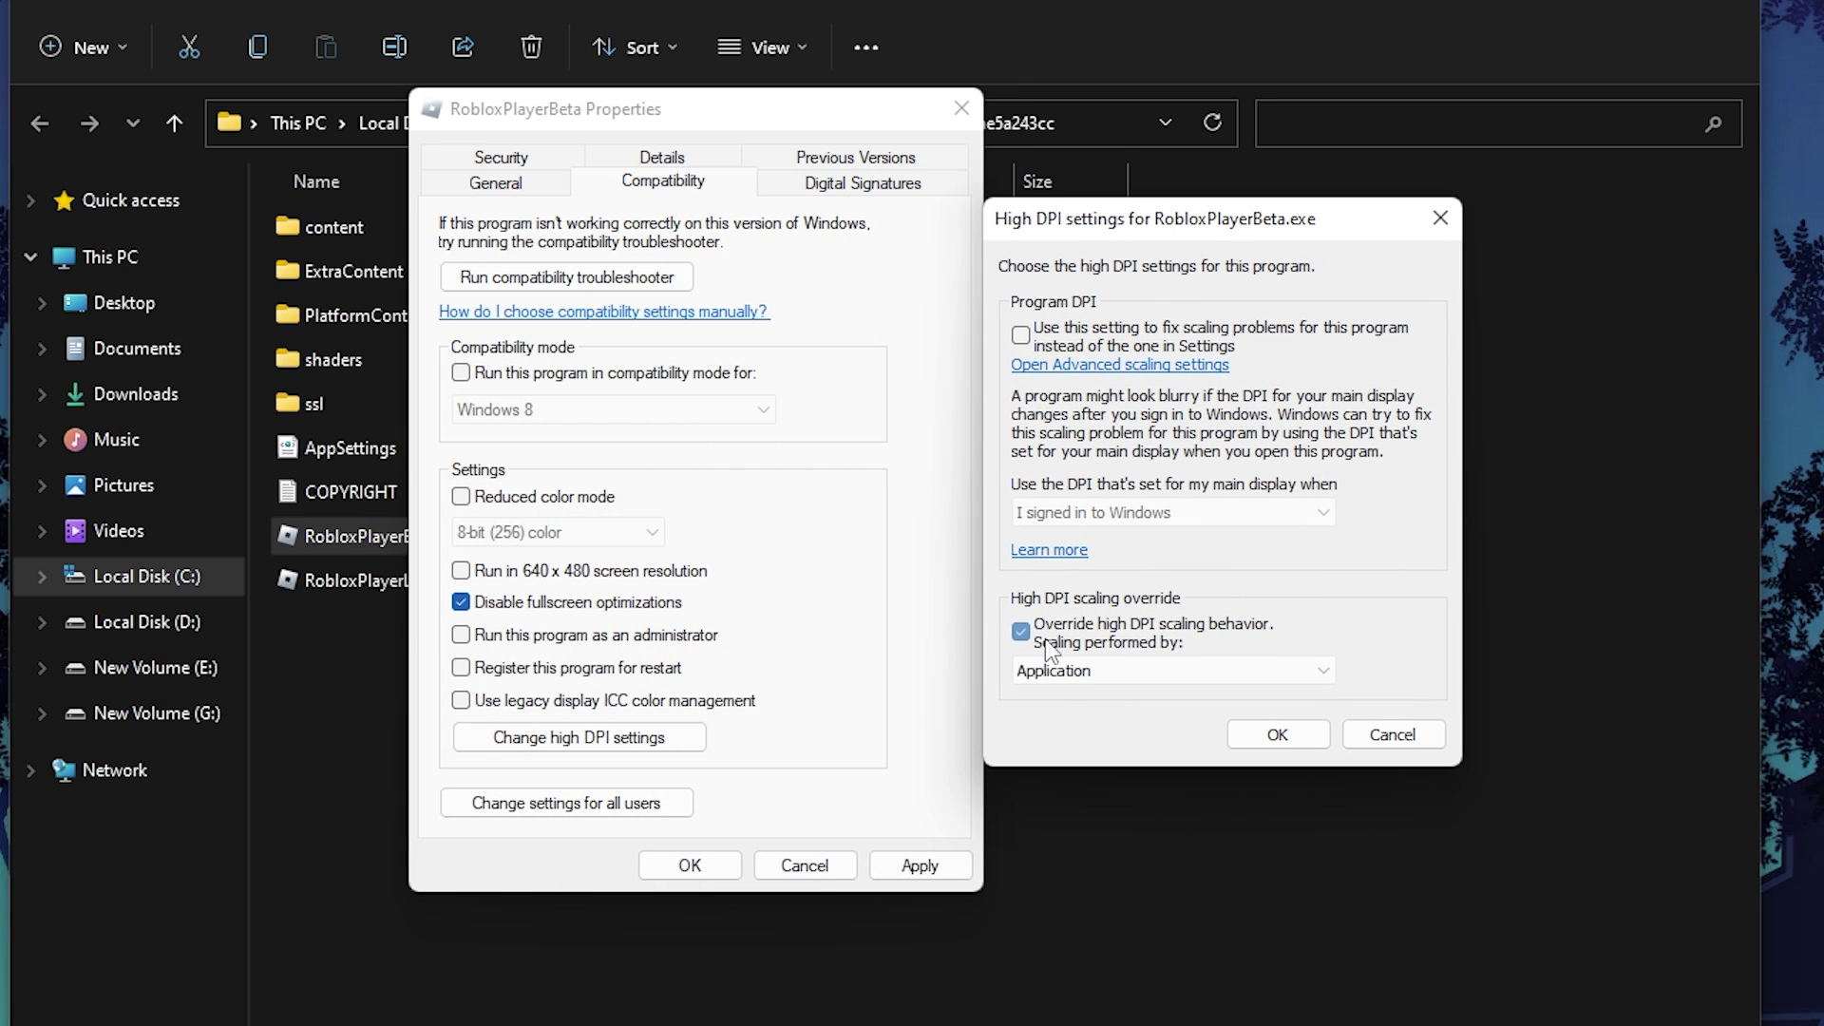
{"action": "left_click", "coordinate": [1045, 670]}
{"action": "left_click", "coordinate": [1043, 688]}
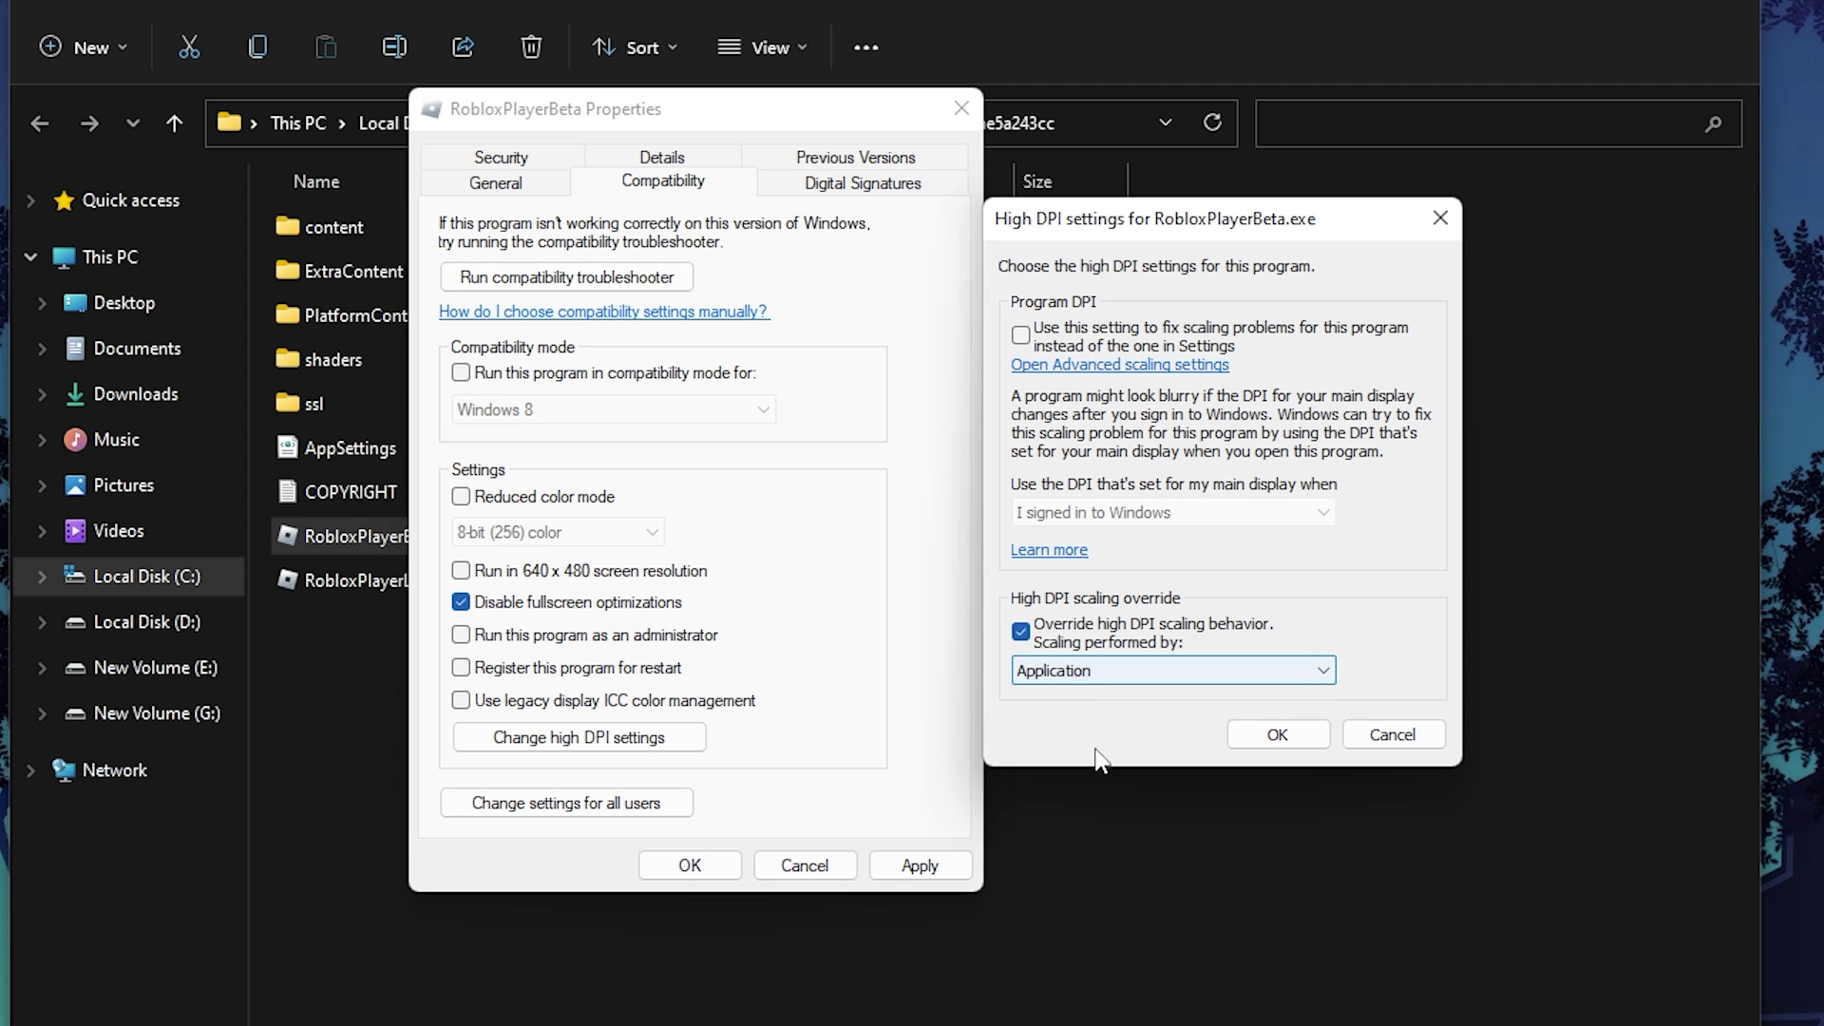
{"action": "left_click", "coordinate": [1285, 734]}
{"action": "left_click", "coordinate": [920, 865]}
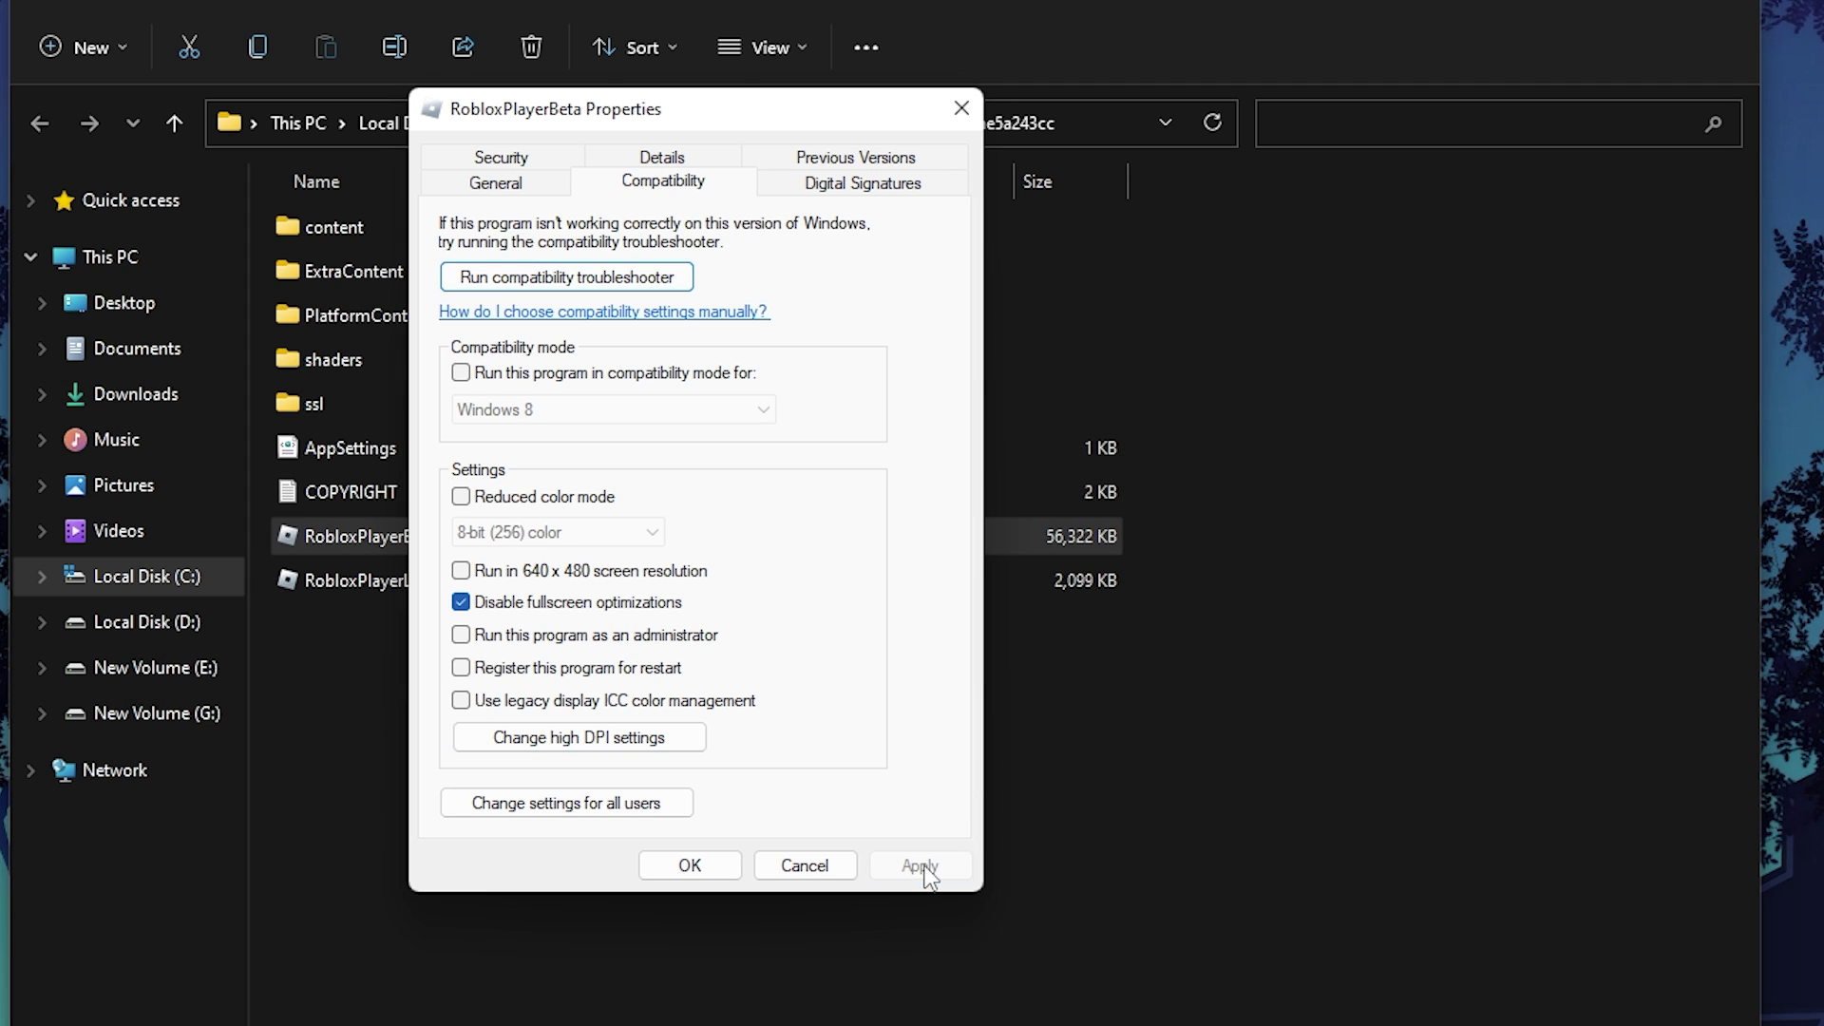
{"action": "left_click", "coordinate": [689, 866]}
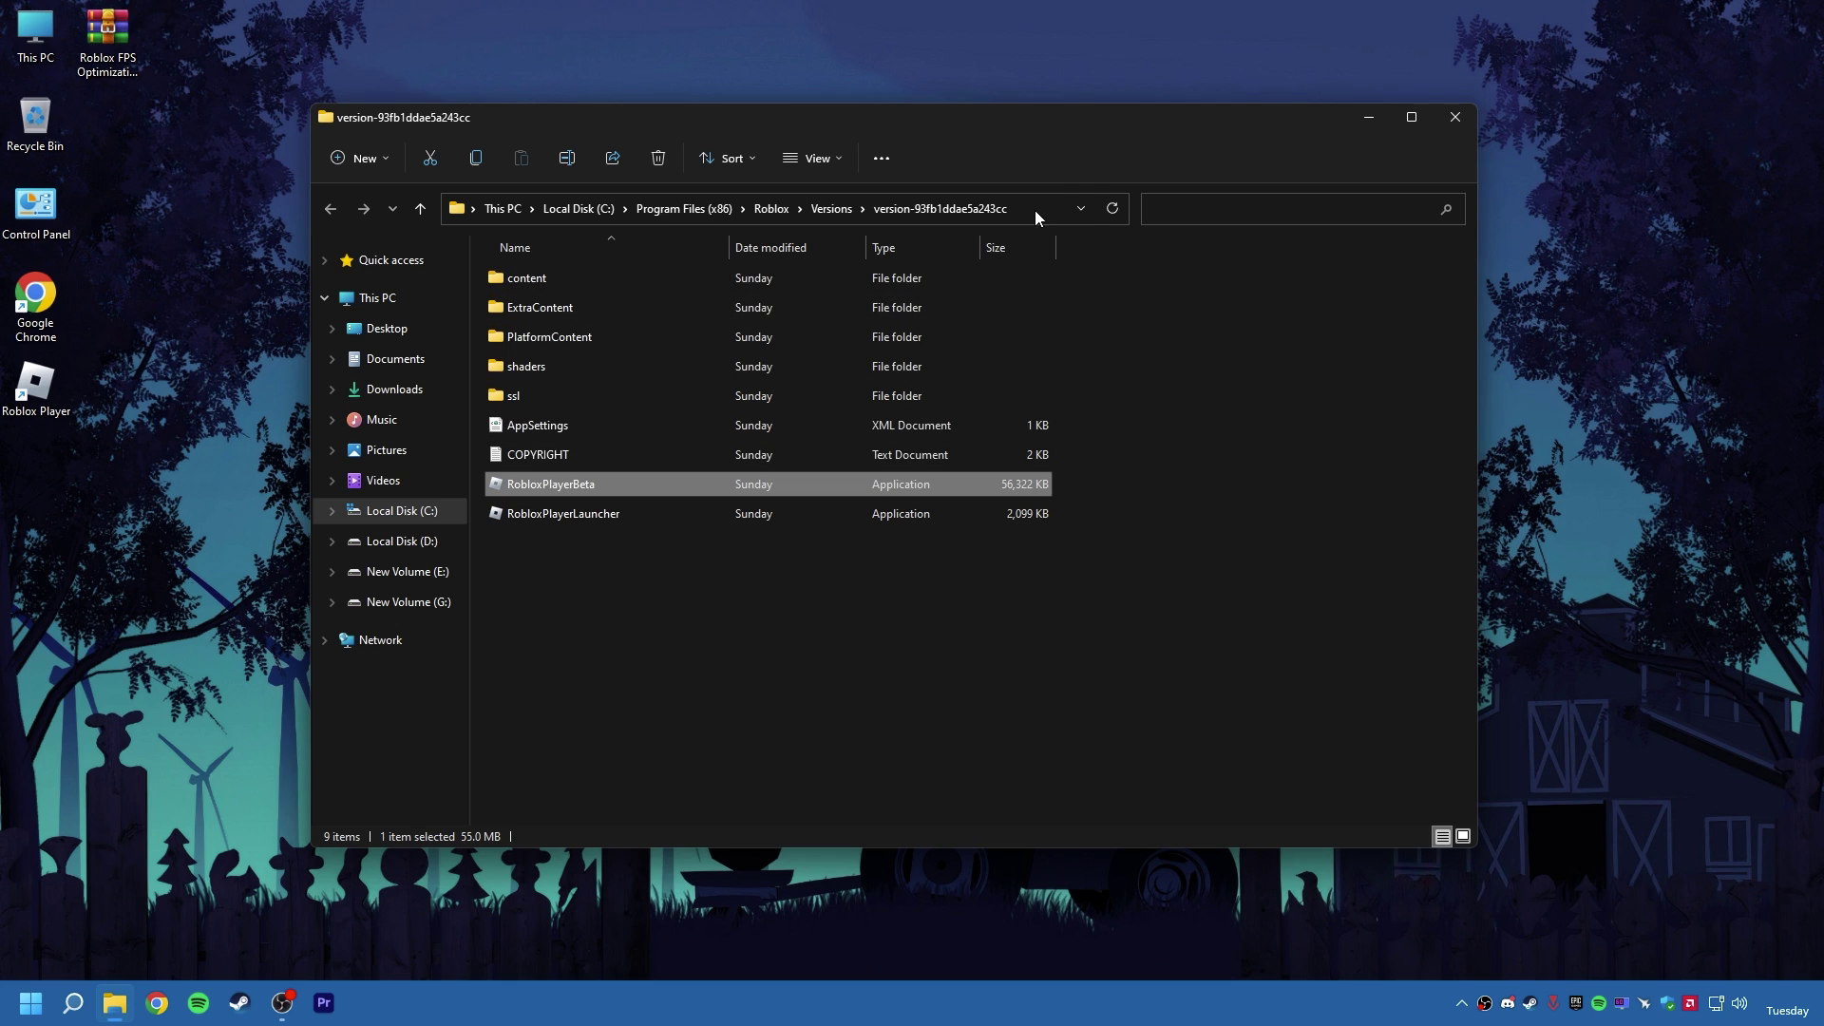
- Copy the full path of the Roblox version folder that contains RobloxPlayerBeta
{"action": "left_click", "coordinate": [1035, 217]}
{"action": "left_click_drag", "start_coordinate": [836, 211], "coordinate": [449, 209]}
{"action": "right_click", "coordinate": [707, 209]}
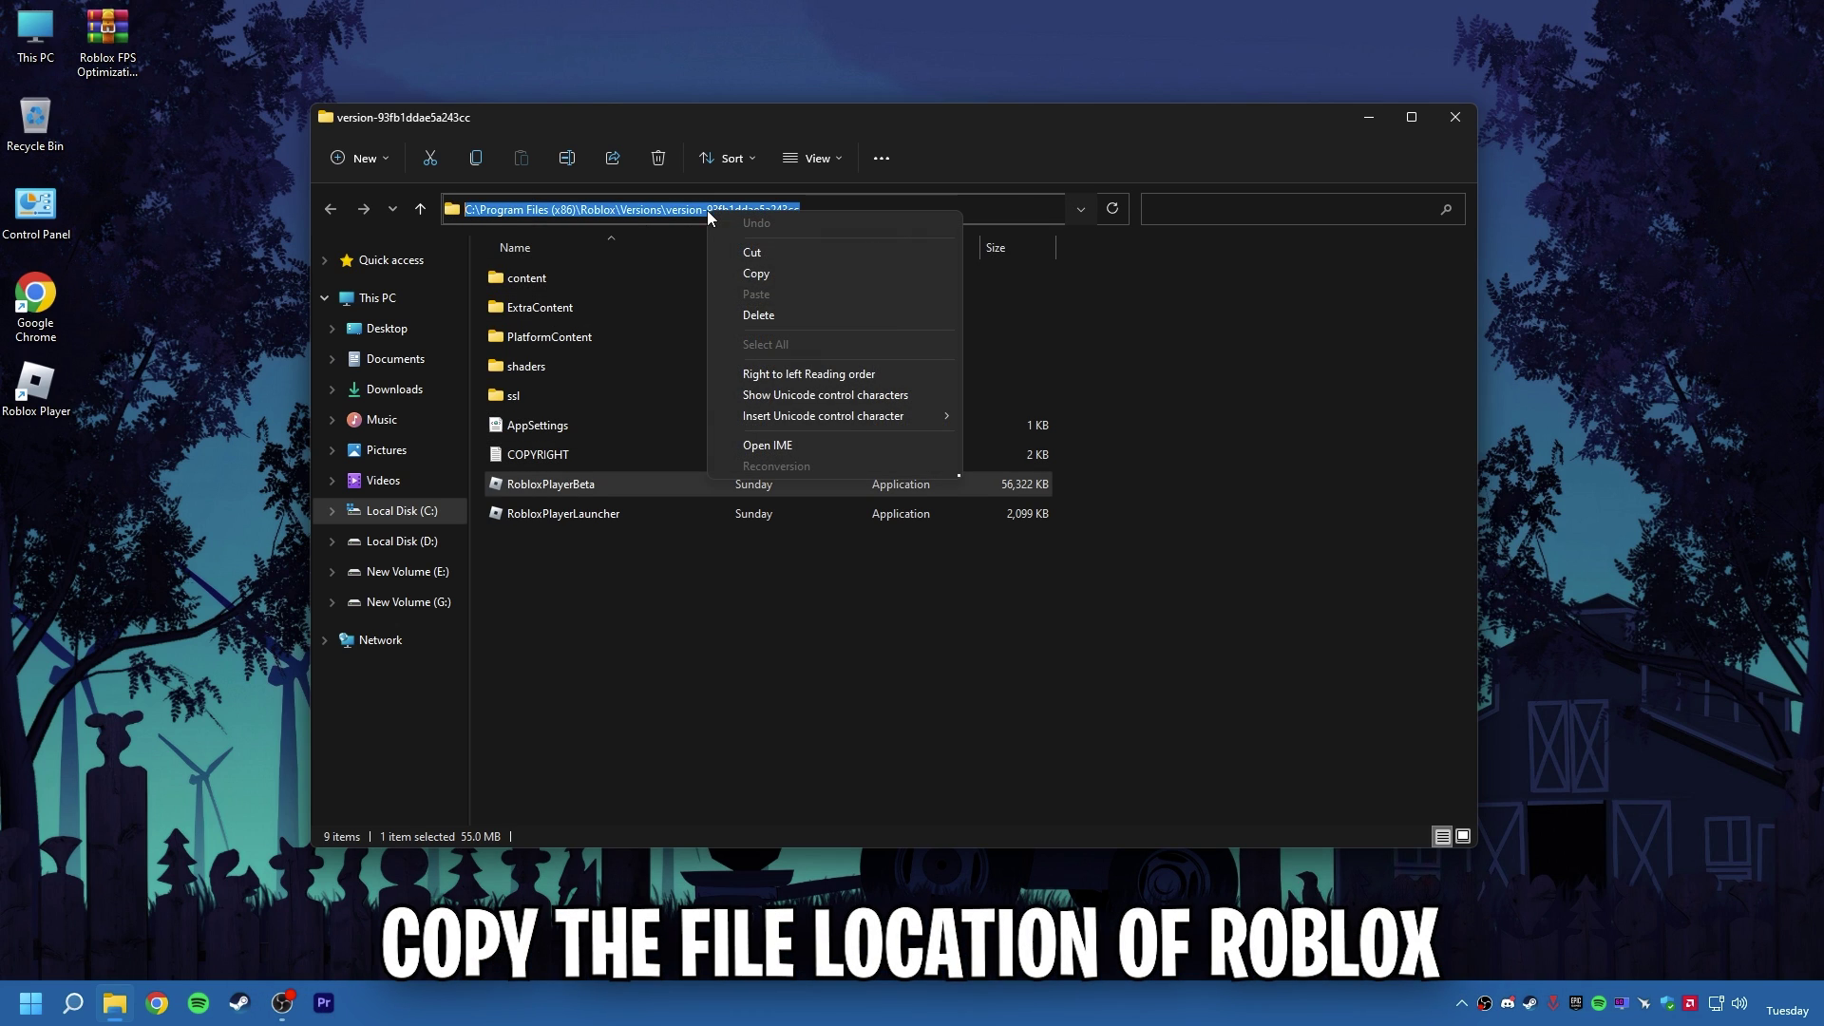
{"action": "left_click", "coordinate": [766, 276]}
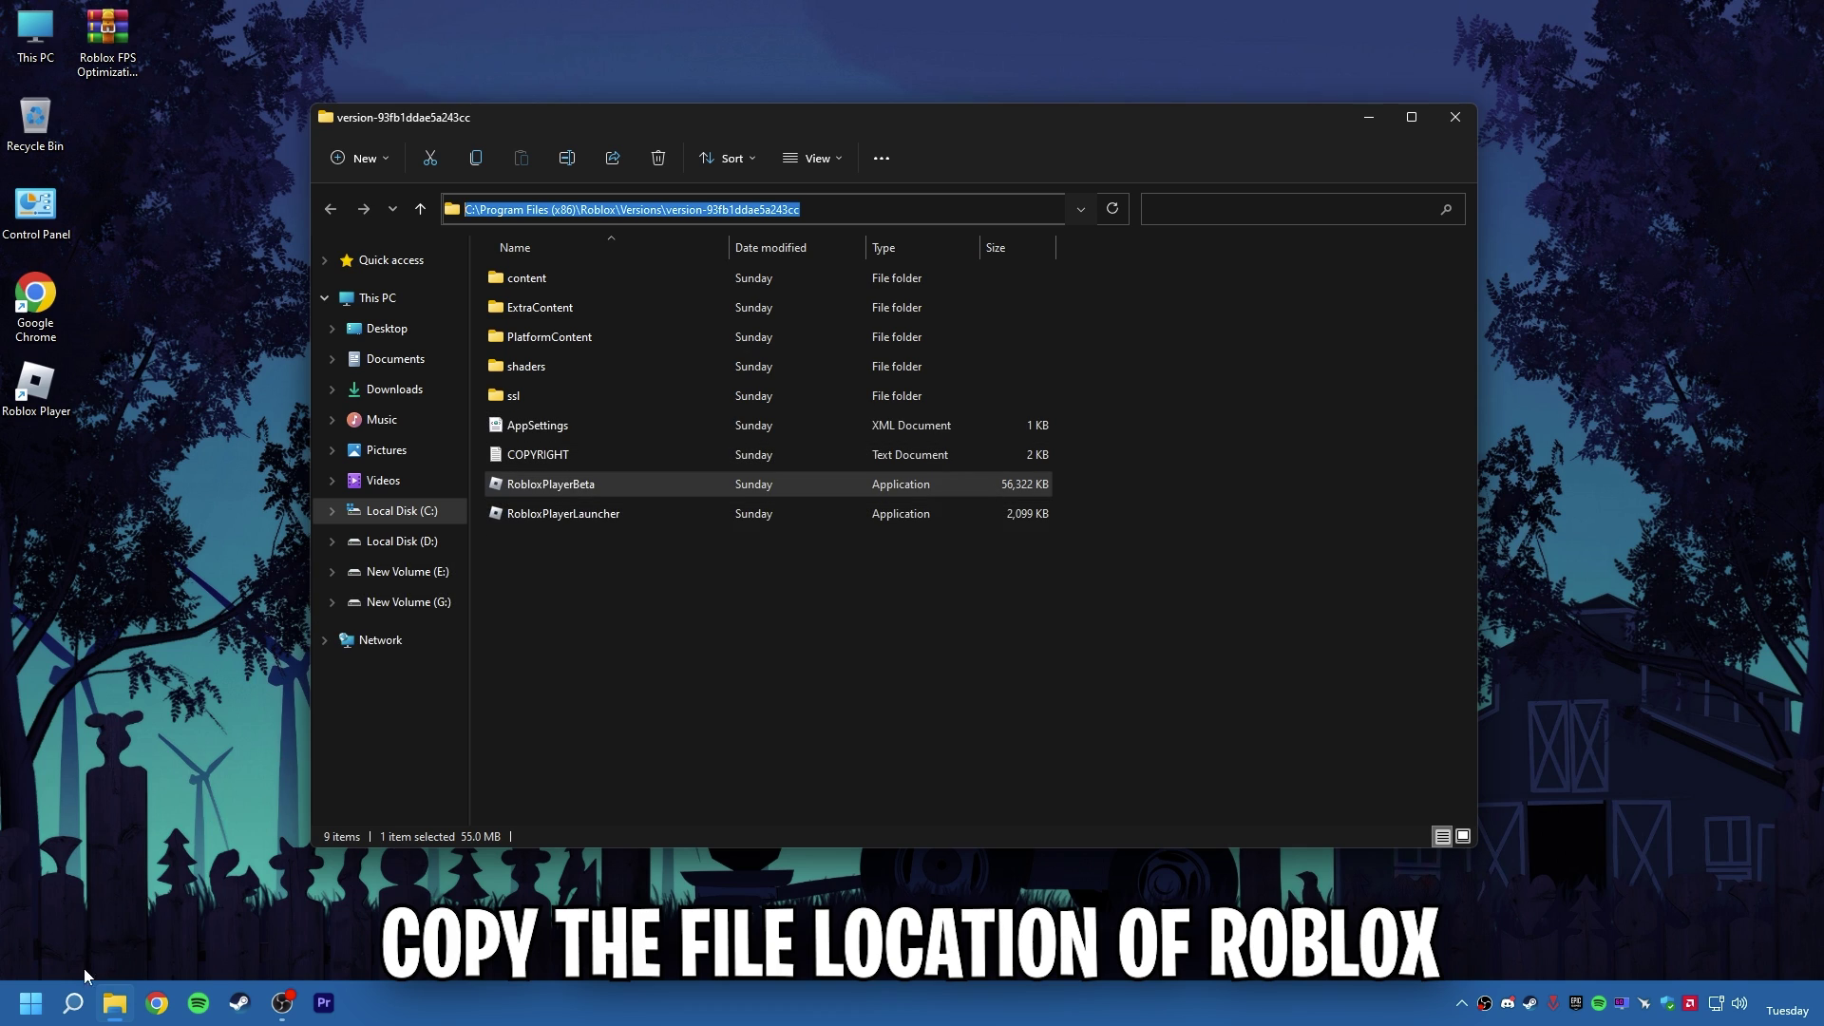
- Search Windows for "GPU SETTINGS" and open Graphics settings
{"action": "left_click", "coordinate": [30, 1002]}
{"action": "type", "text": "GPU S"}
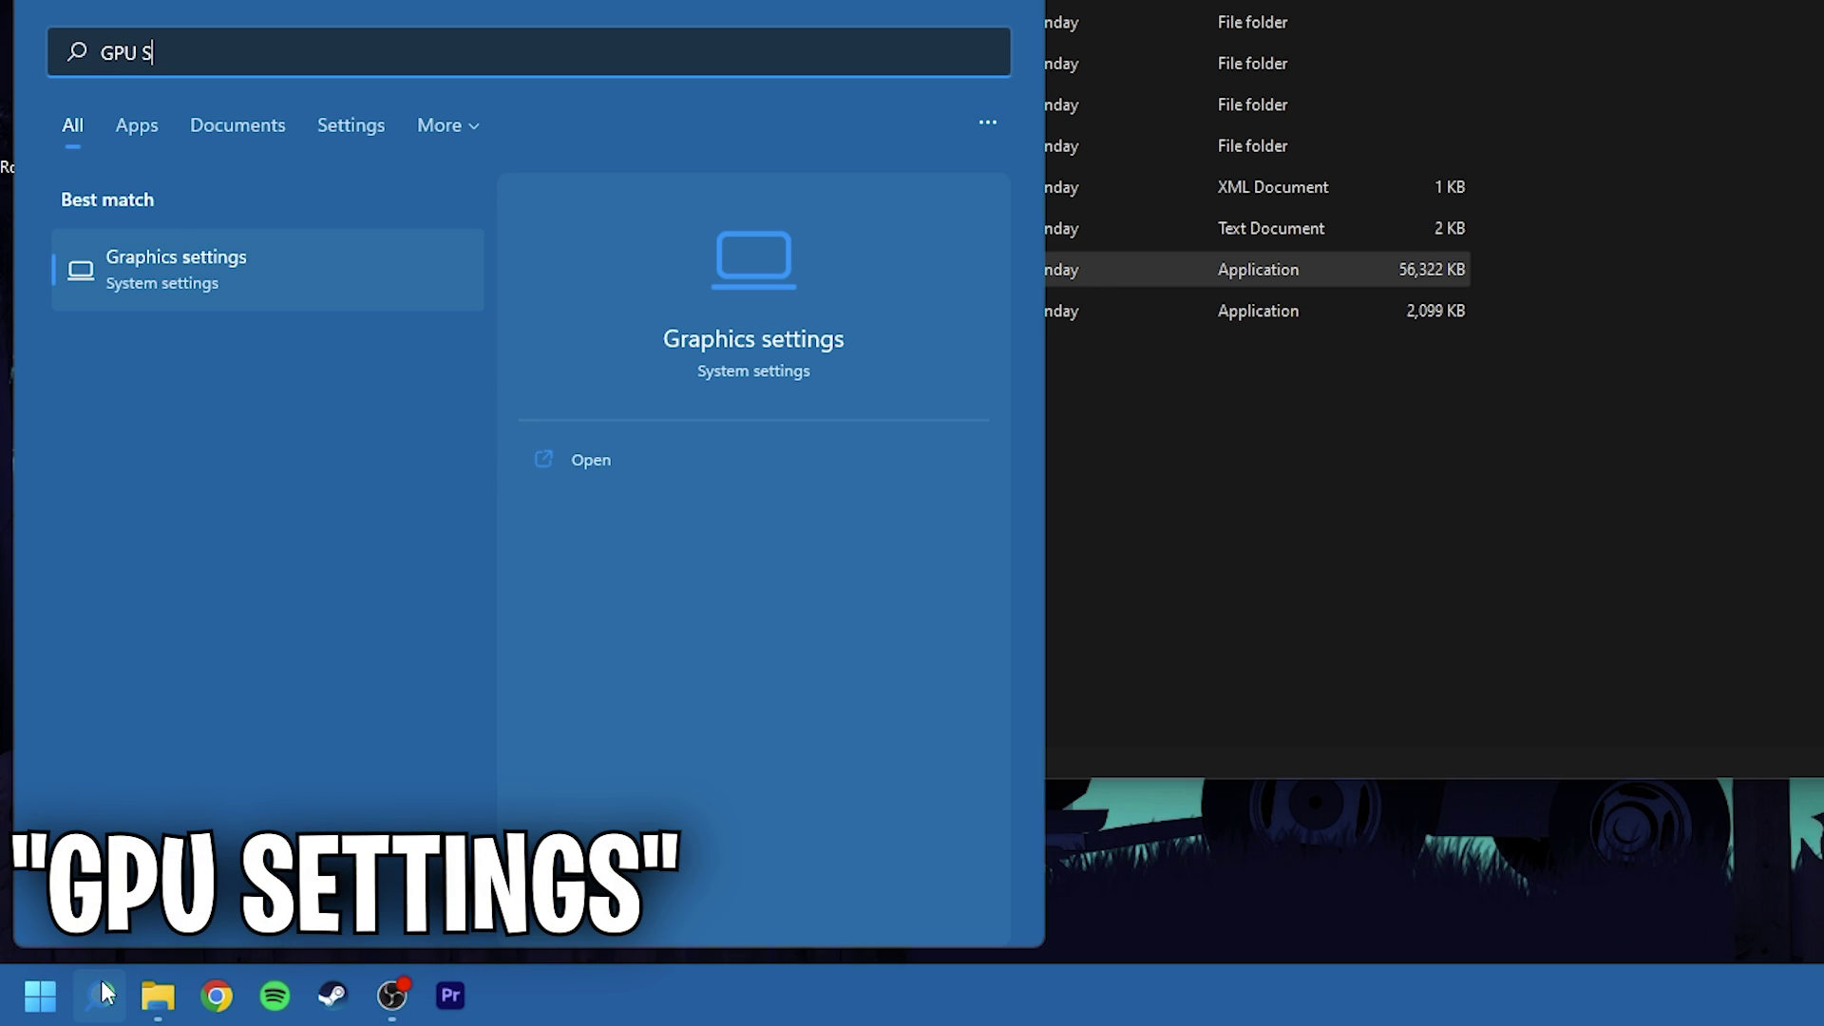
{"action": "type", "text": "ETTINGS"}
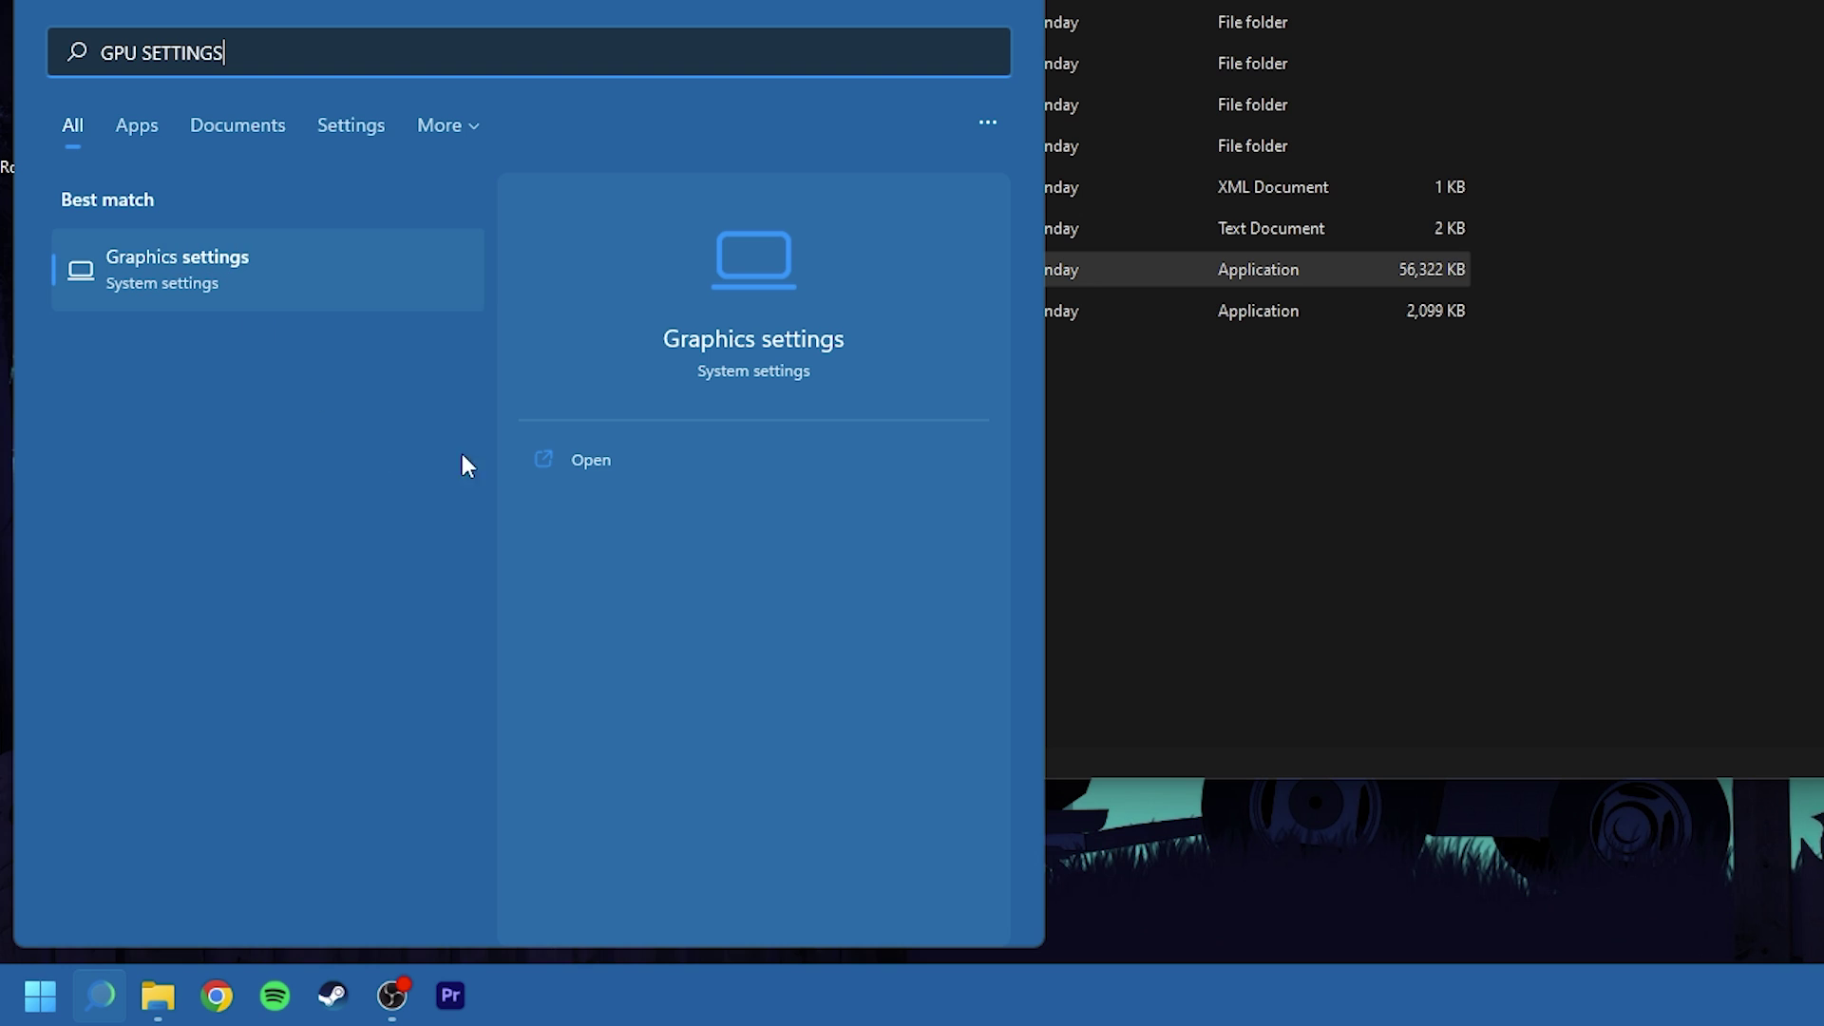
{"action": "left_click", "coordinate": [583, 458]}
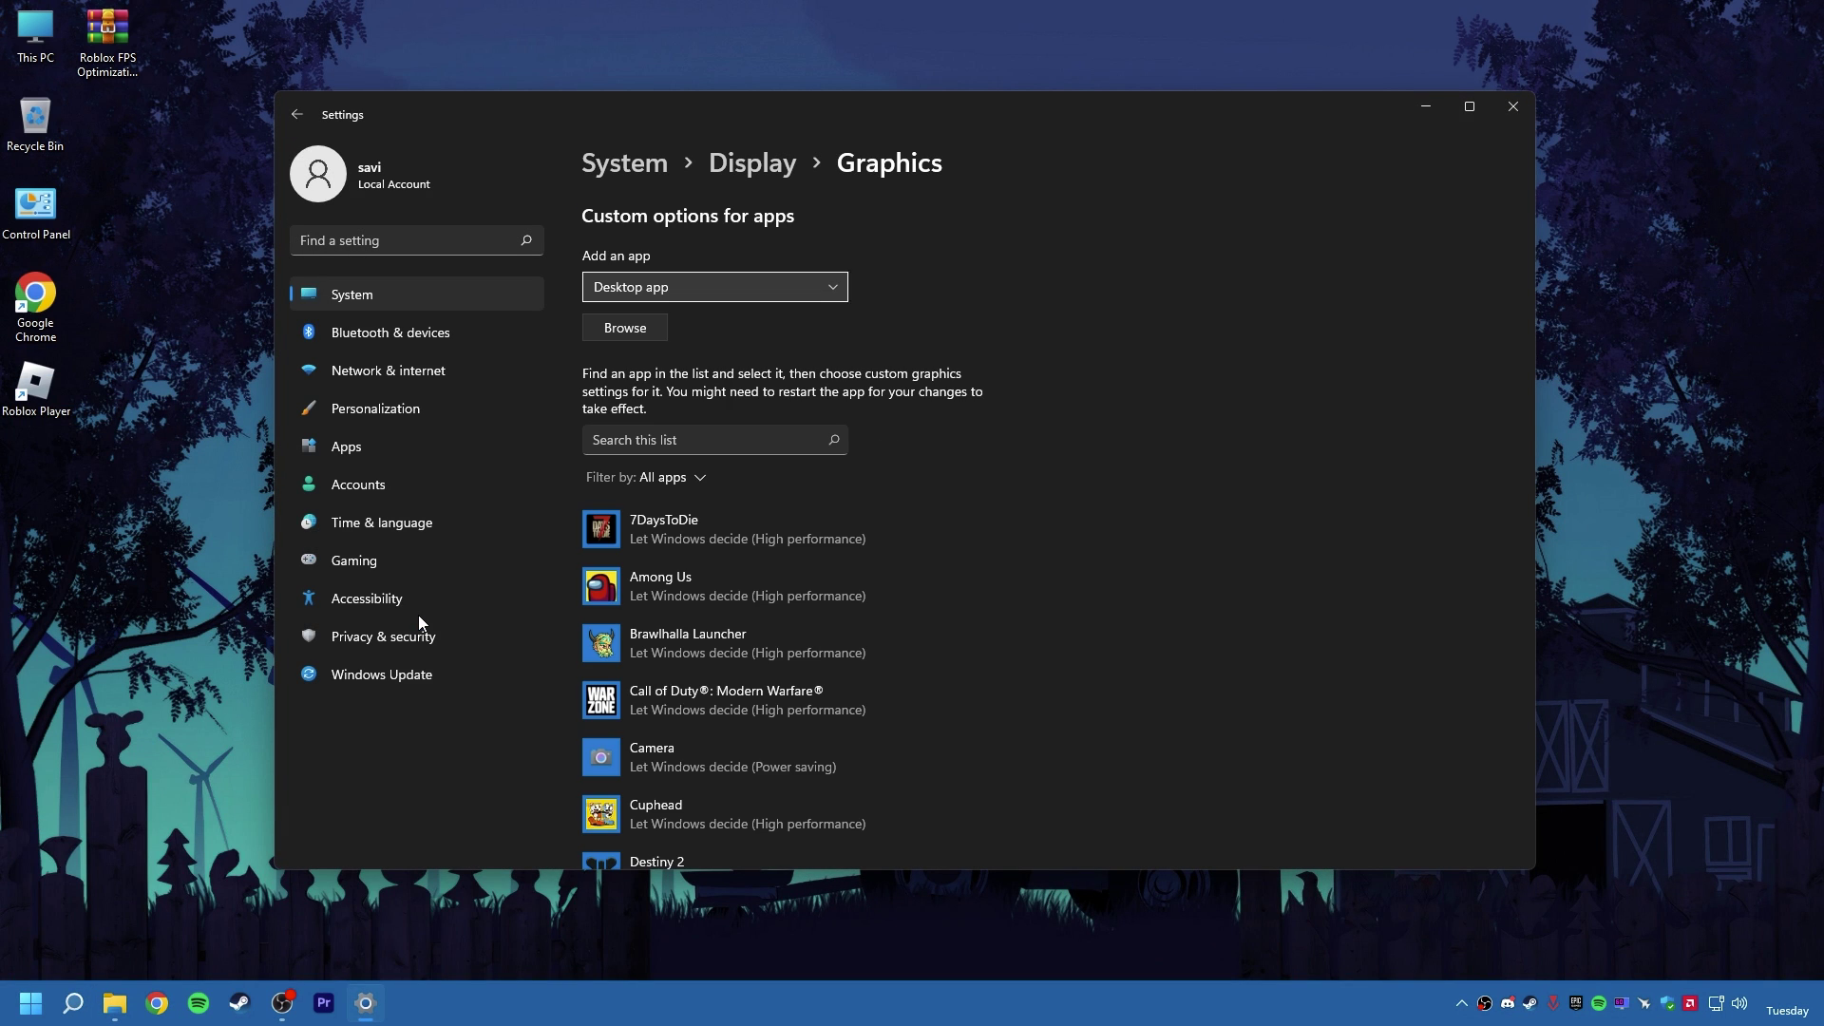
- Add RobloxPlayerBeta as a desktop app to the custom graphics options, using the copied folder path to locate it
{"action": "scroll", "coordinate": [631, 598], "scroll_direction": "down", "scroll_amount": 1}
{"action": "scroll", "coordinate": [645, 399], "scroll_direction": "up", "scroll_amount": 1}
{"action": "left_click", "coordinate": [625, 328]}
{"action": "left_click", "coordinate": [860, 124]}
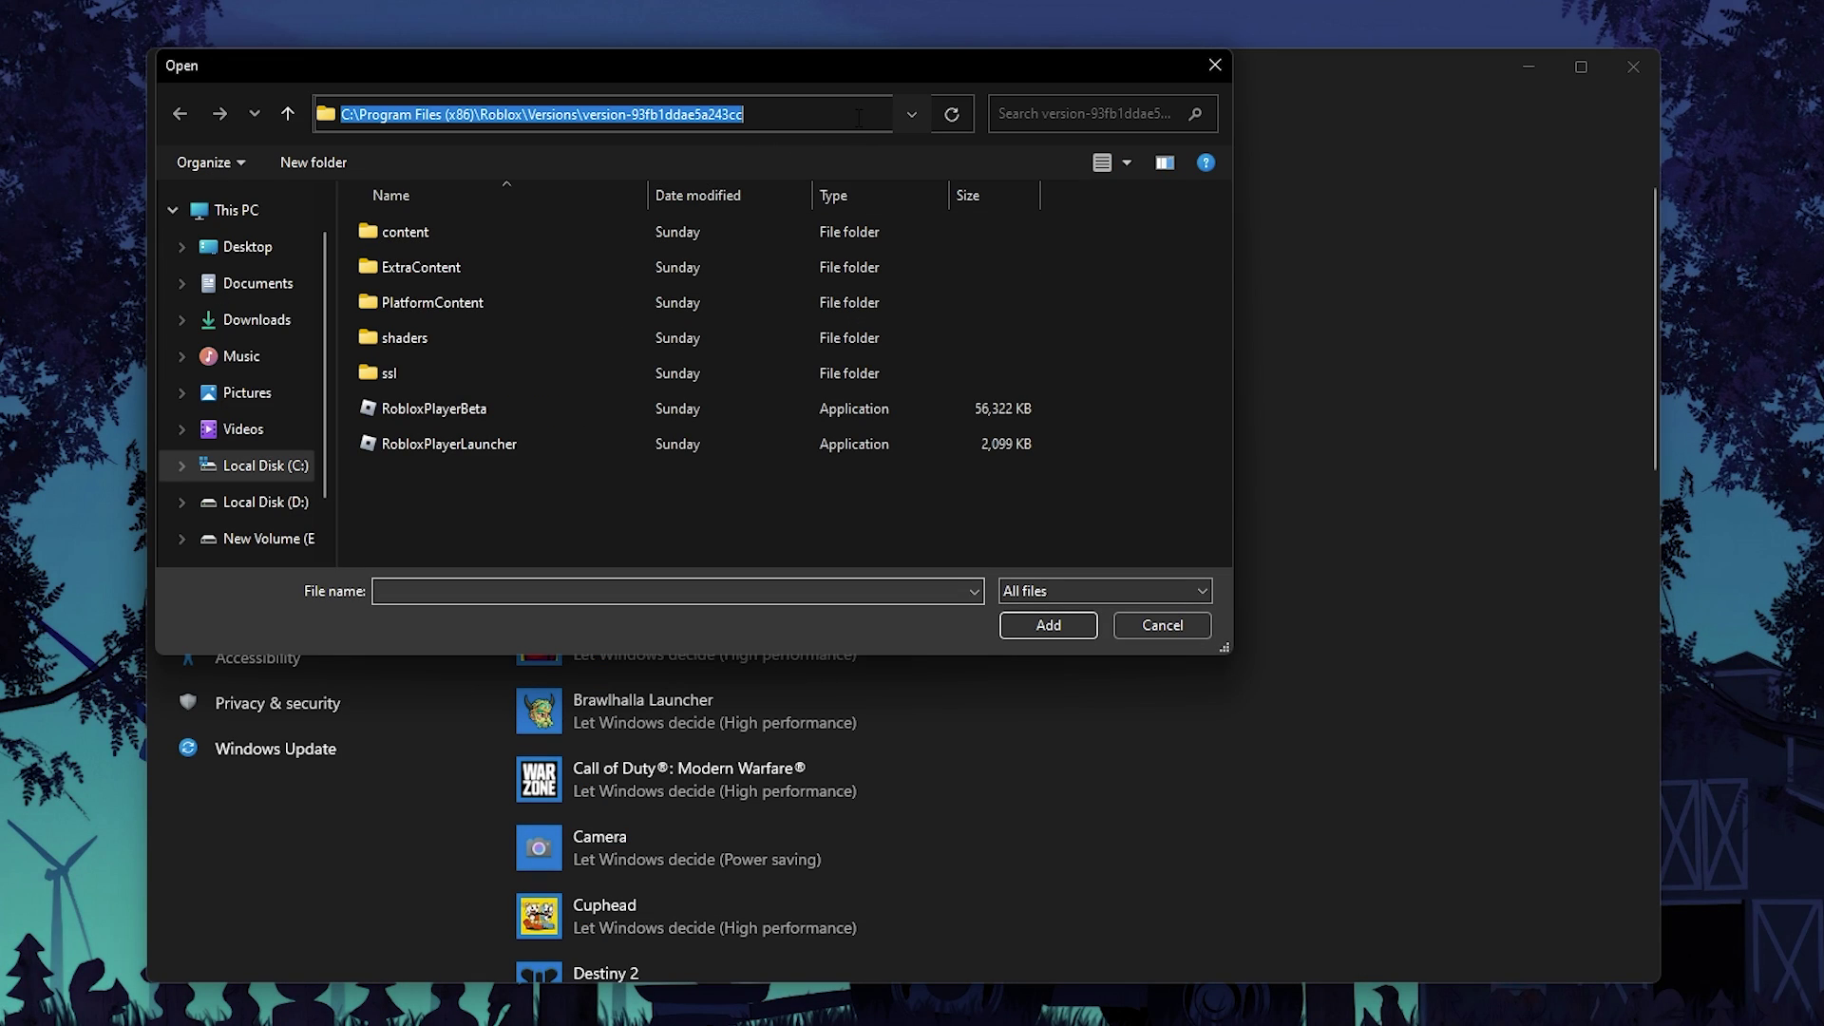
{"action": "right_click", "coordinate": [779, 112]}
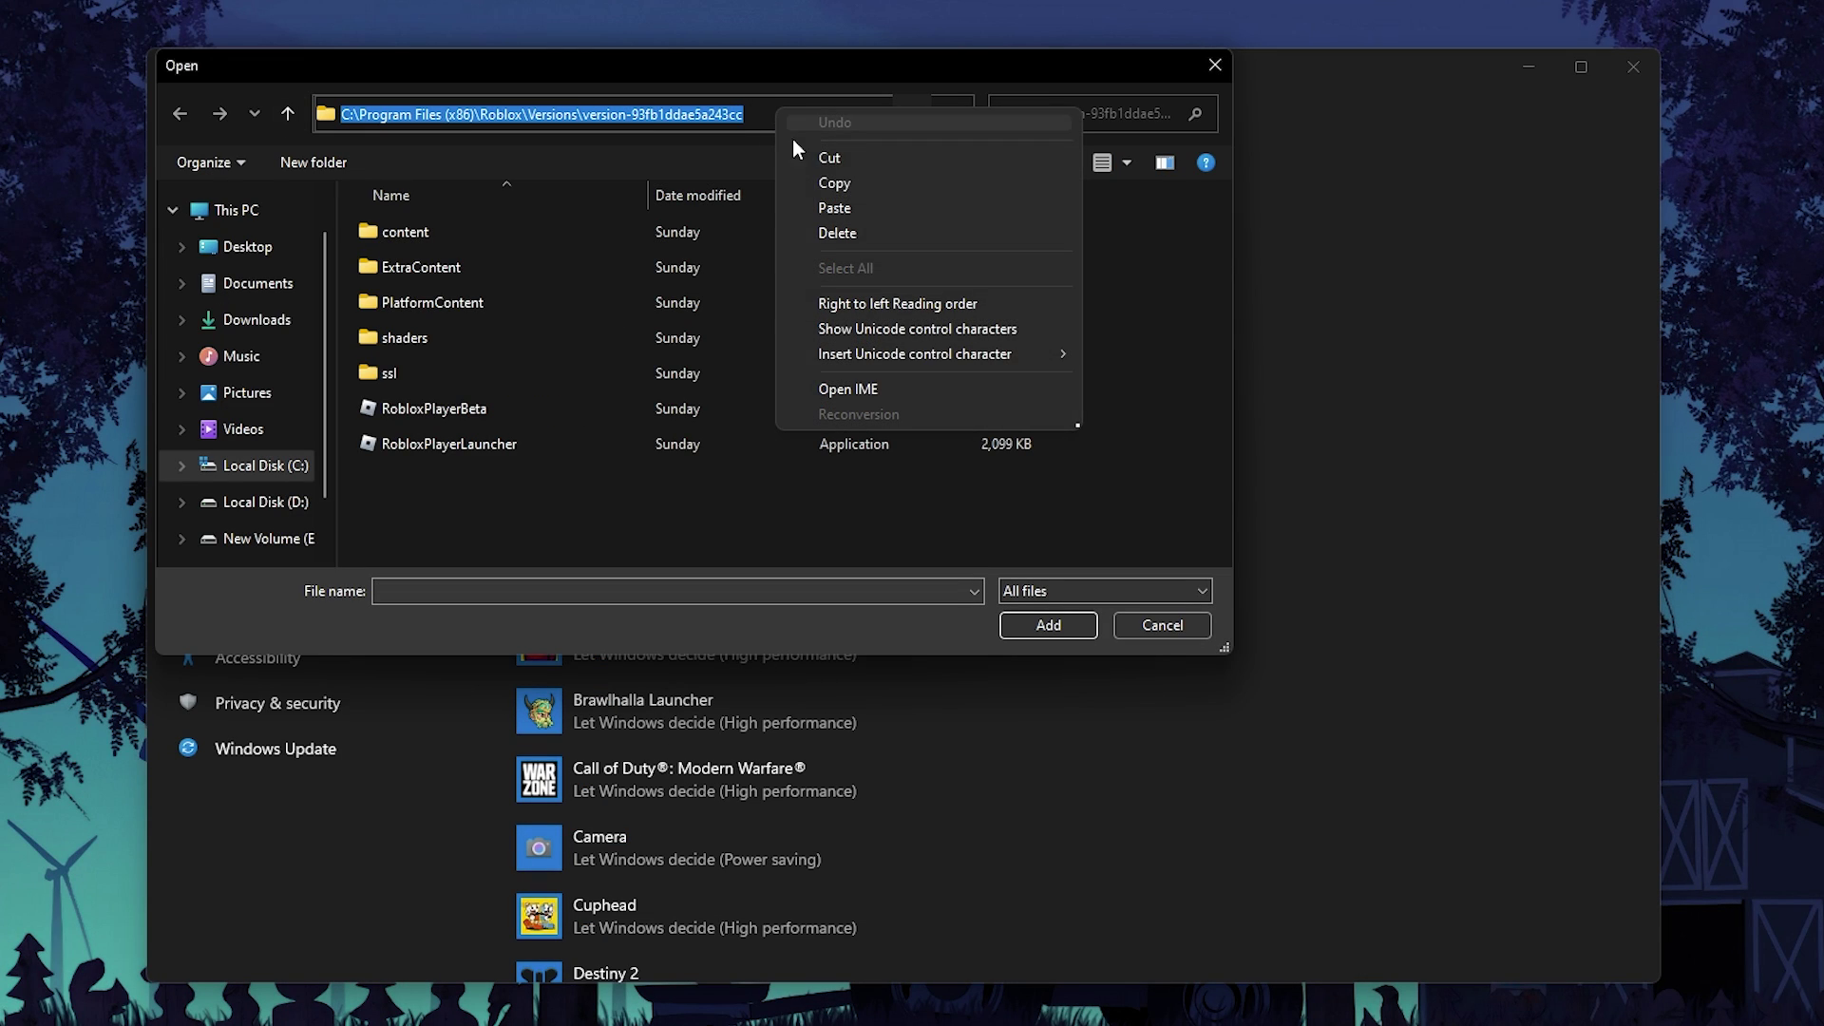
{"action": "left_click", "coordinate": [836, 207]}
{"action": "key", "text": "Return"}
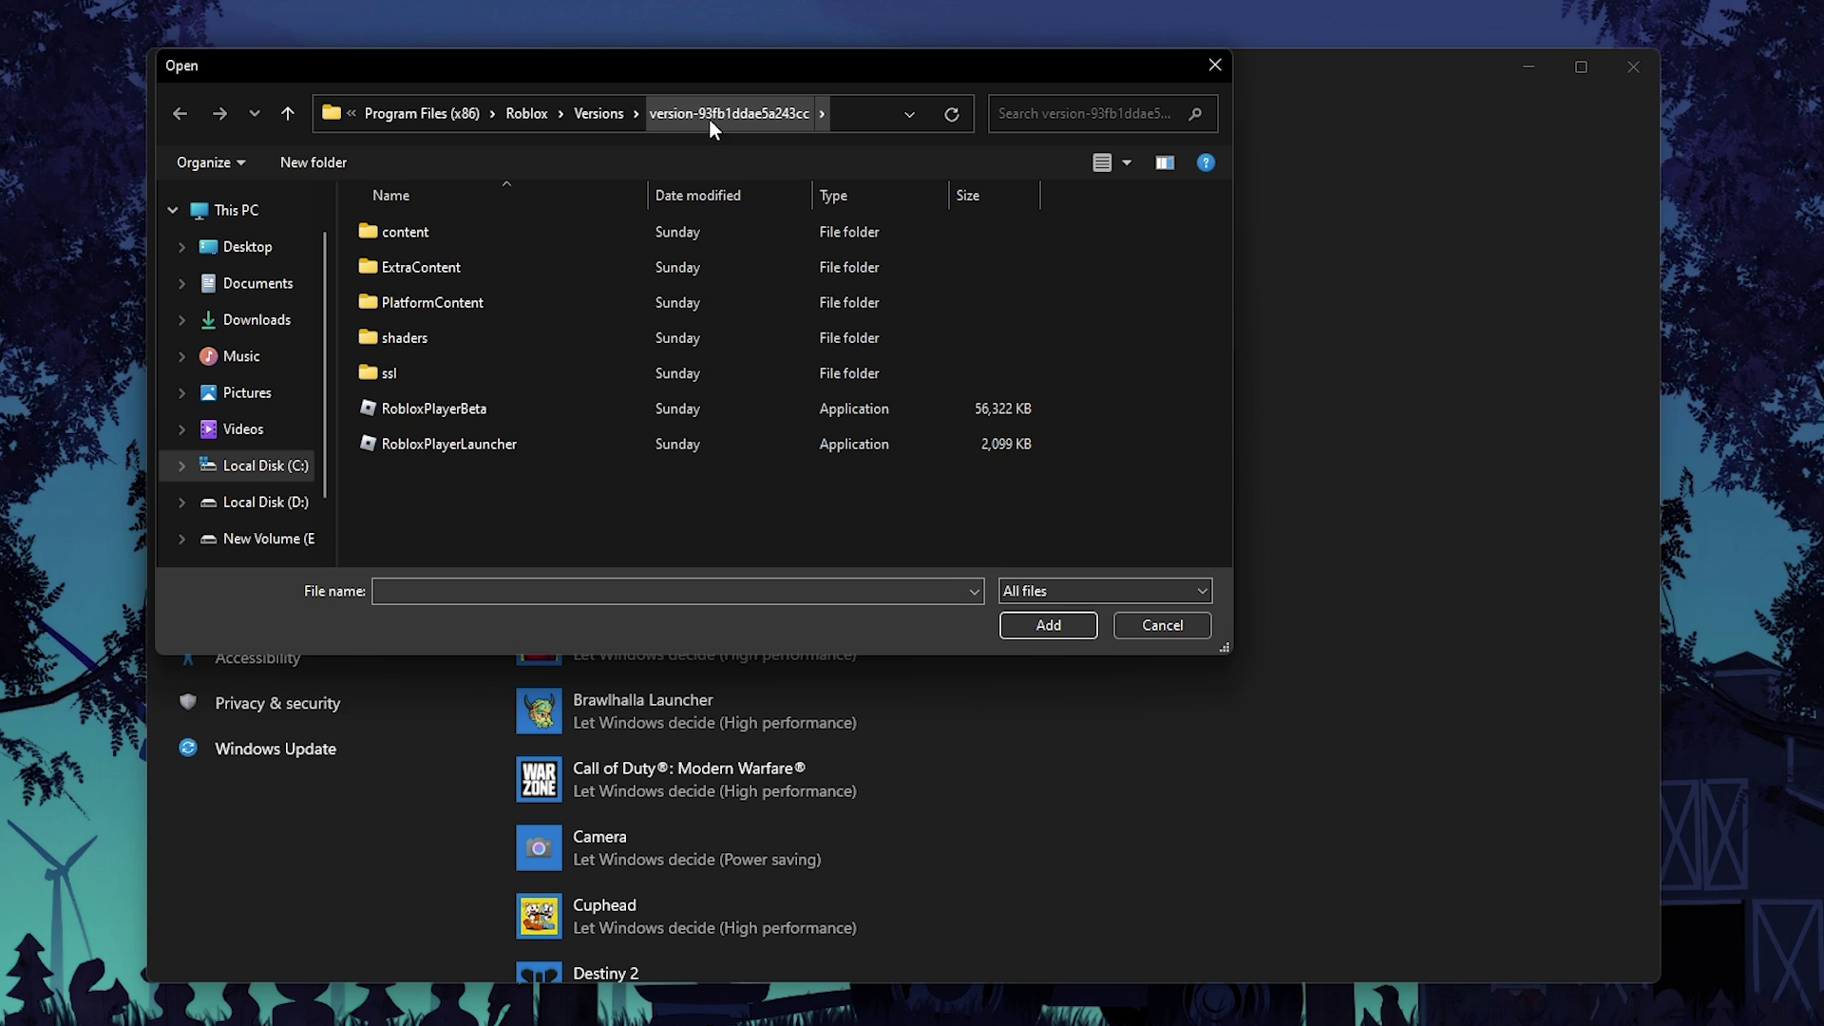
{"action": "left_click", "coordinate": [393, 416]}
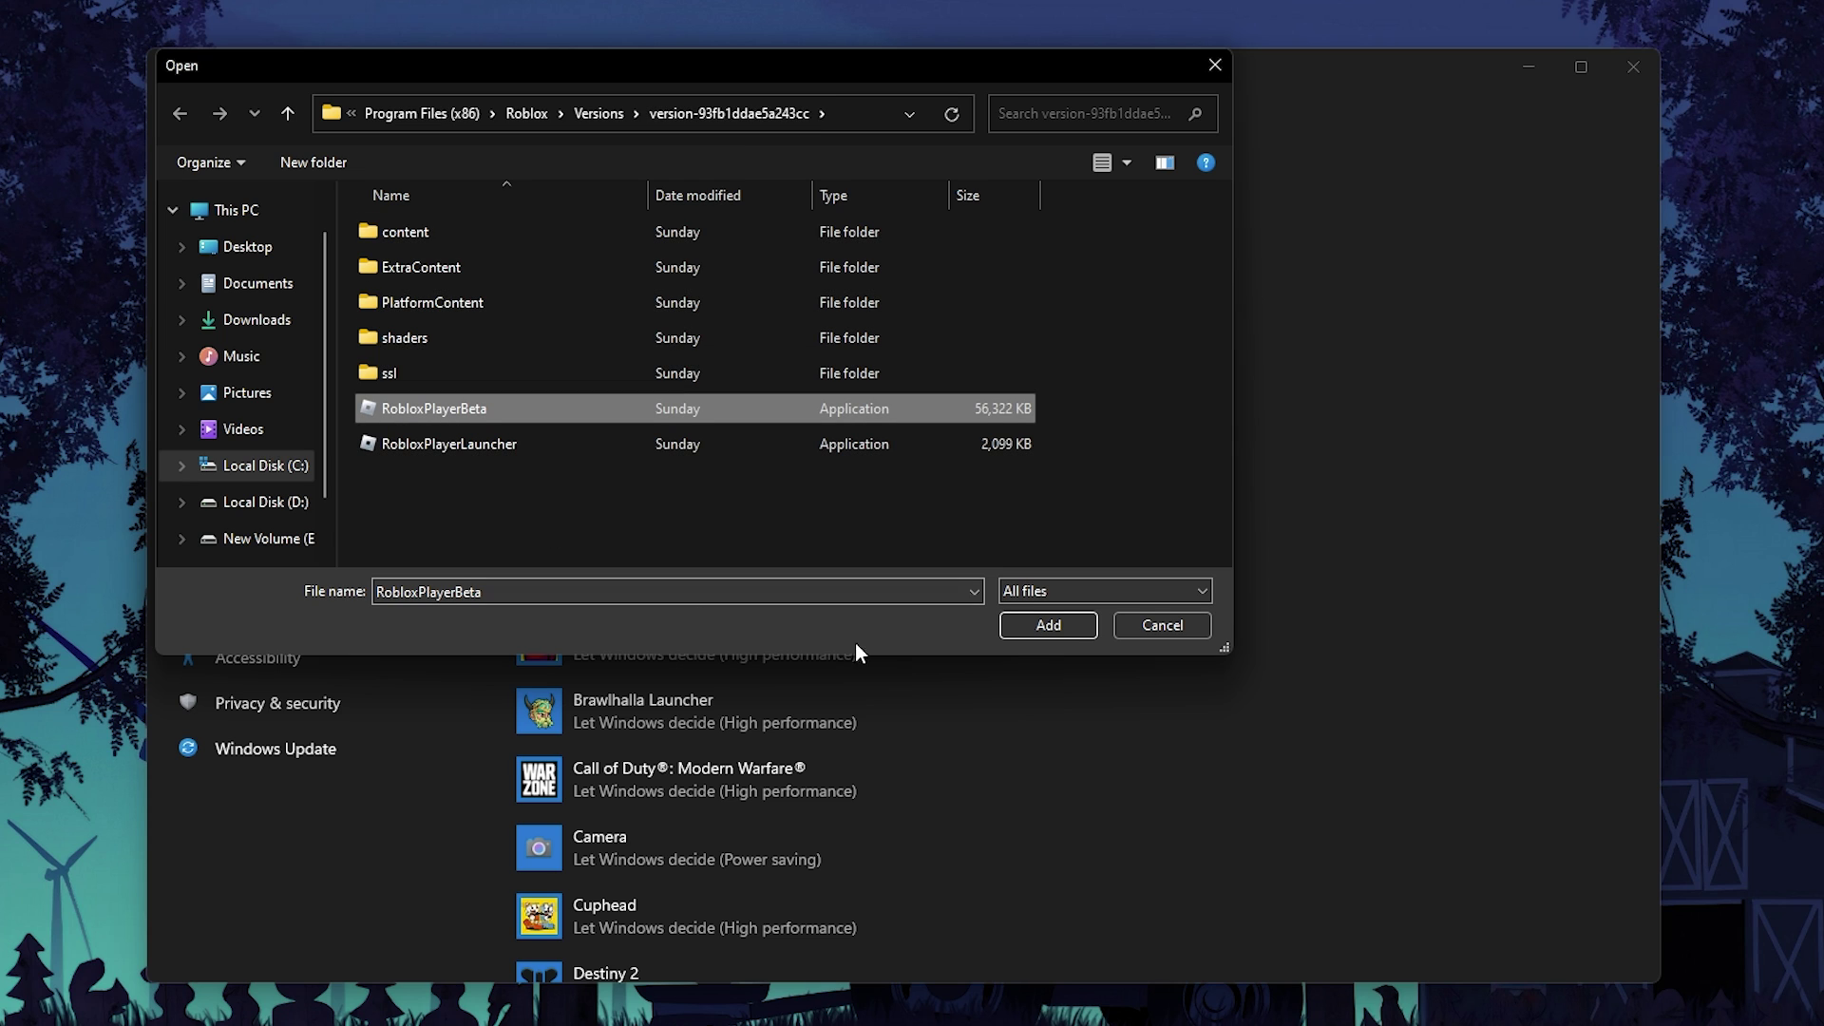
{"action": "left_click", "coordinate": [1035, 627]}
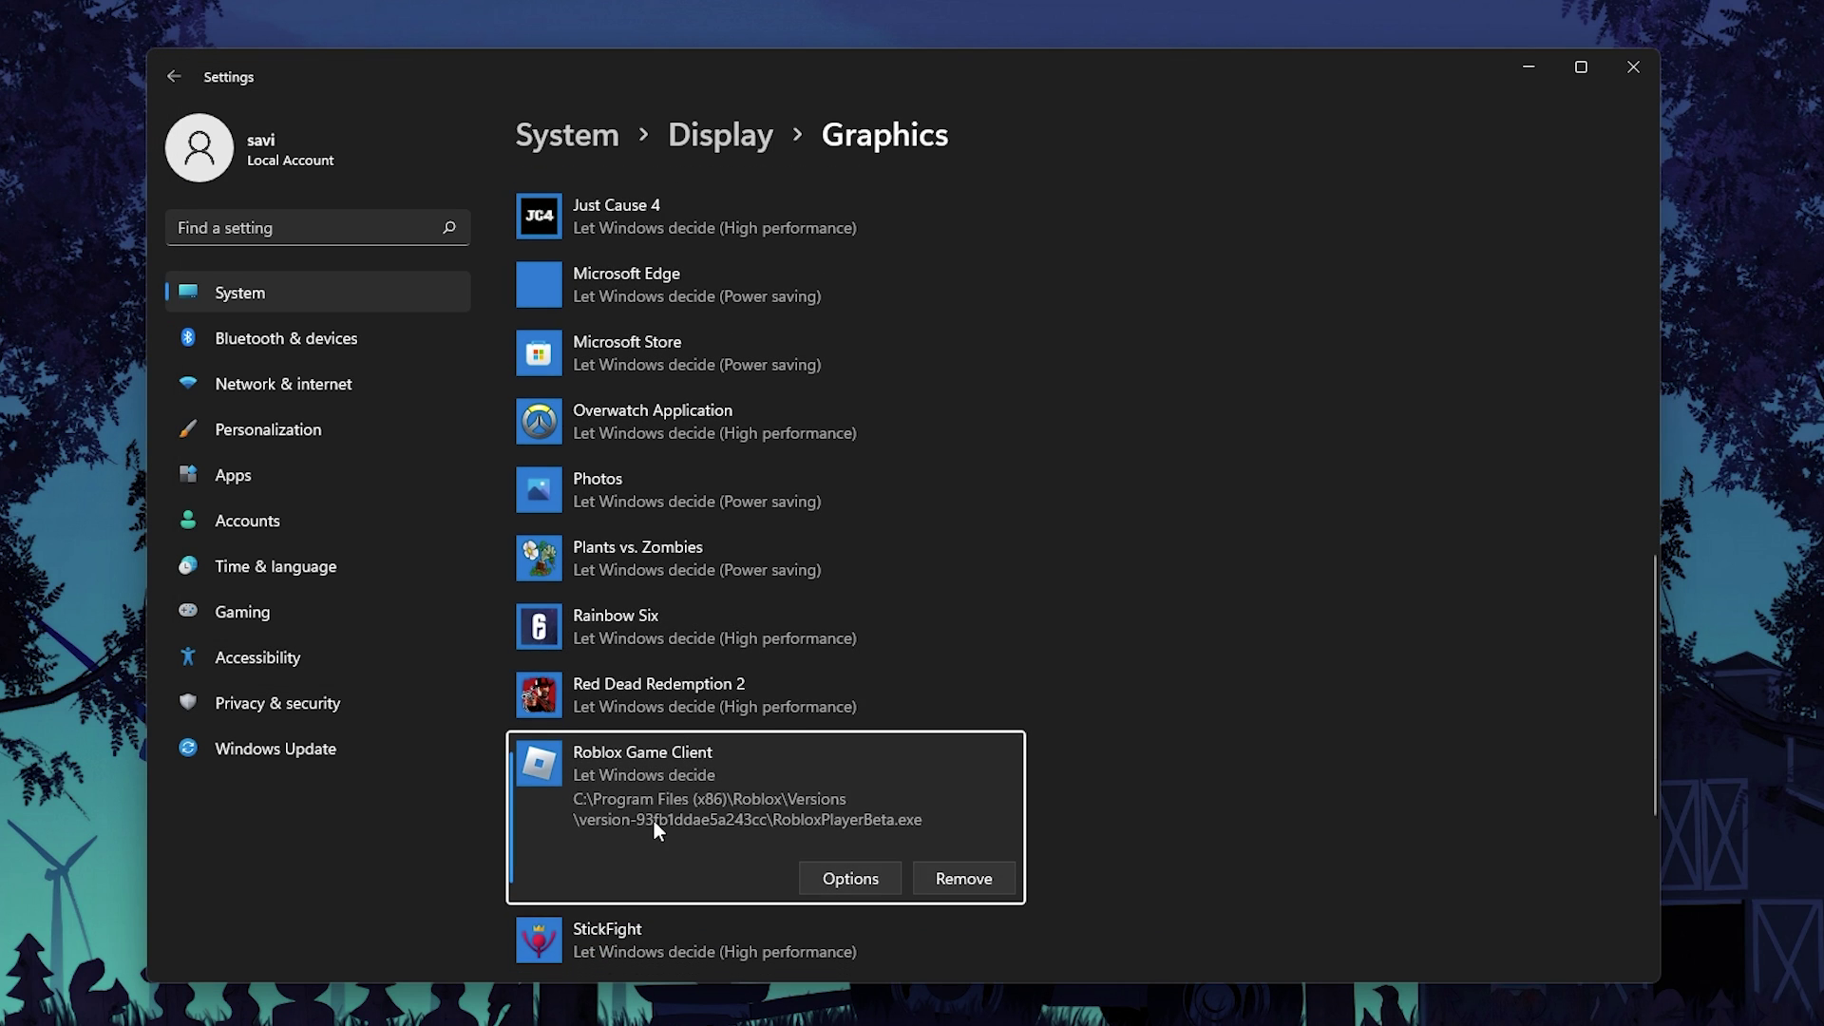
- Set the graphics preference of Roblox Game Client to High performance and save it
{"action": "scroll", "coordinate": [663, 450], "scroll_direction": "down", "scroll_amount": 3}
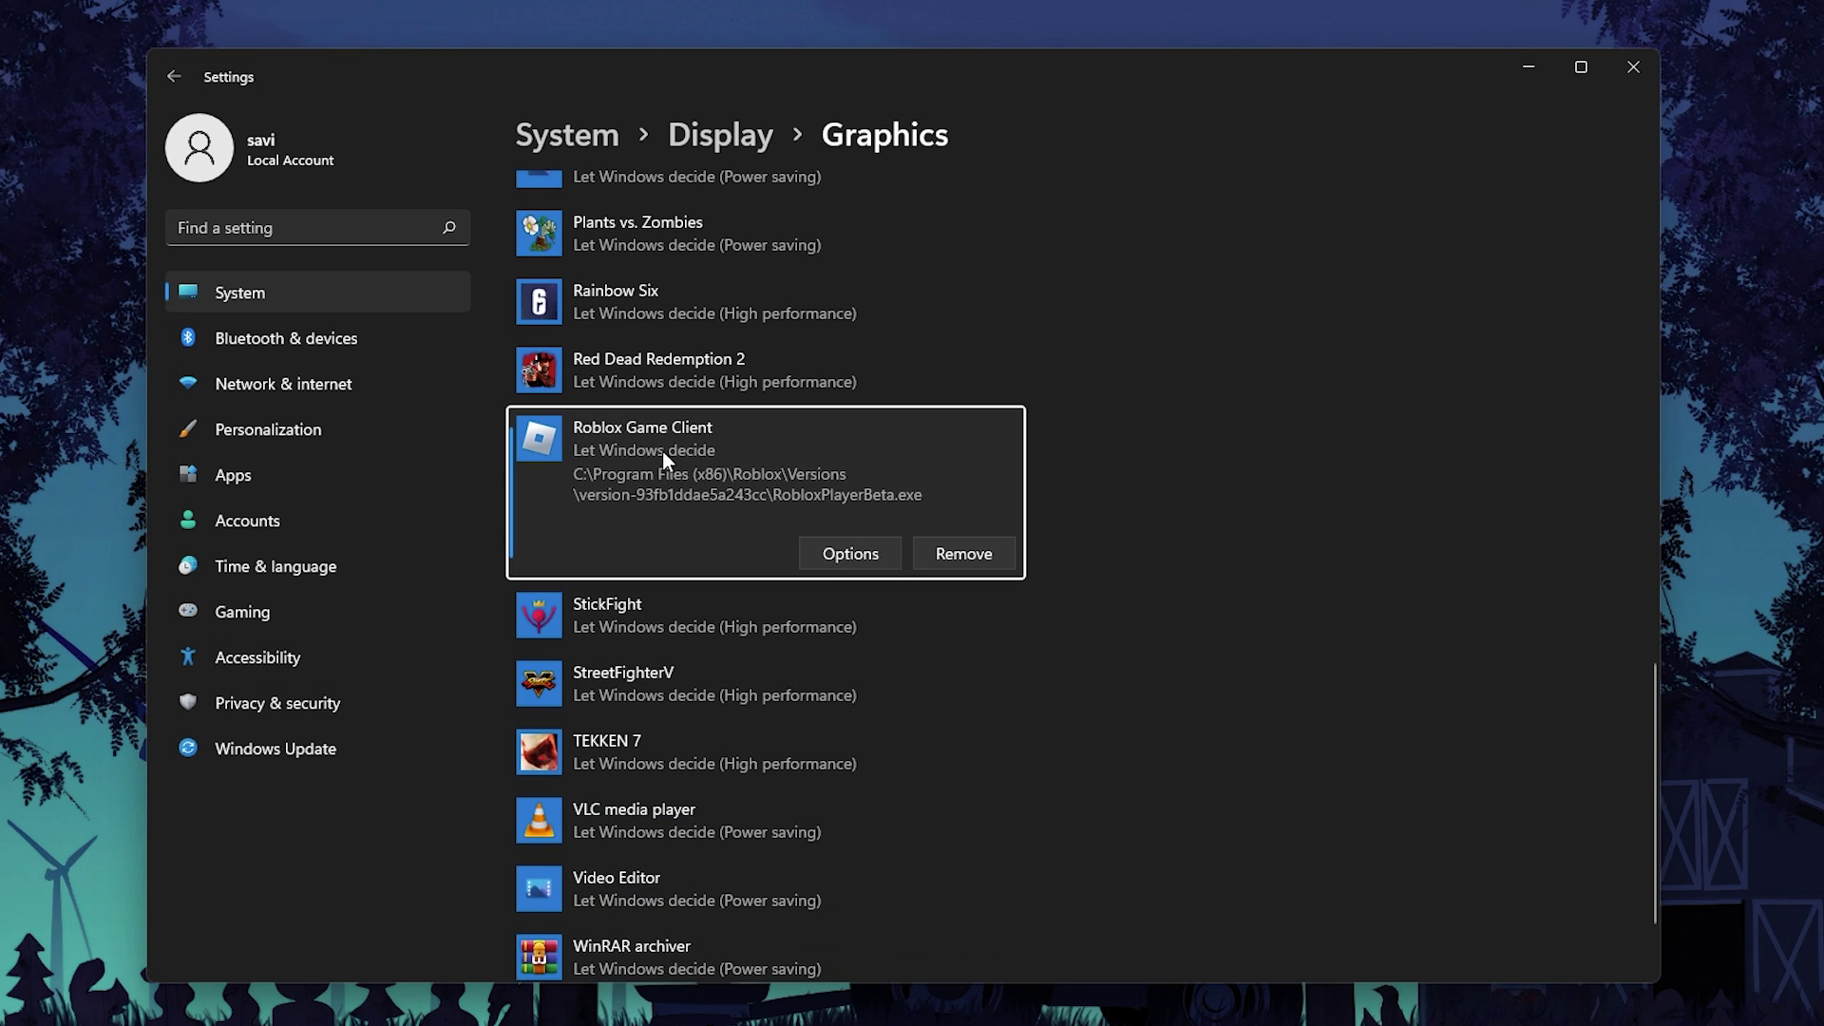
{"action": "left_click", "coordinate": [850, 553]}
{"action": "left_click", "coordinate": [703, 538]}
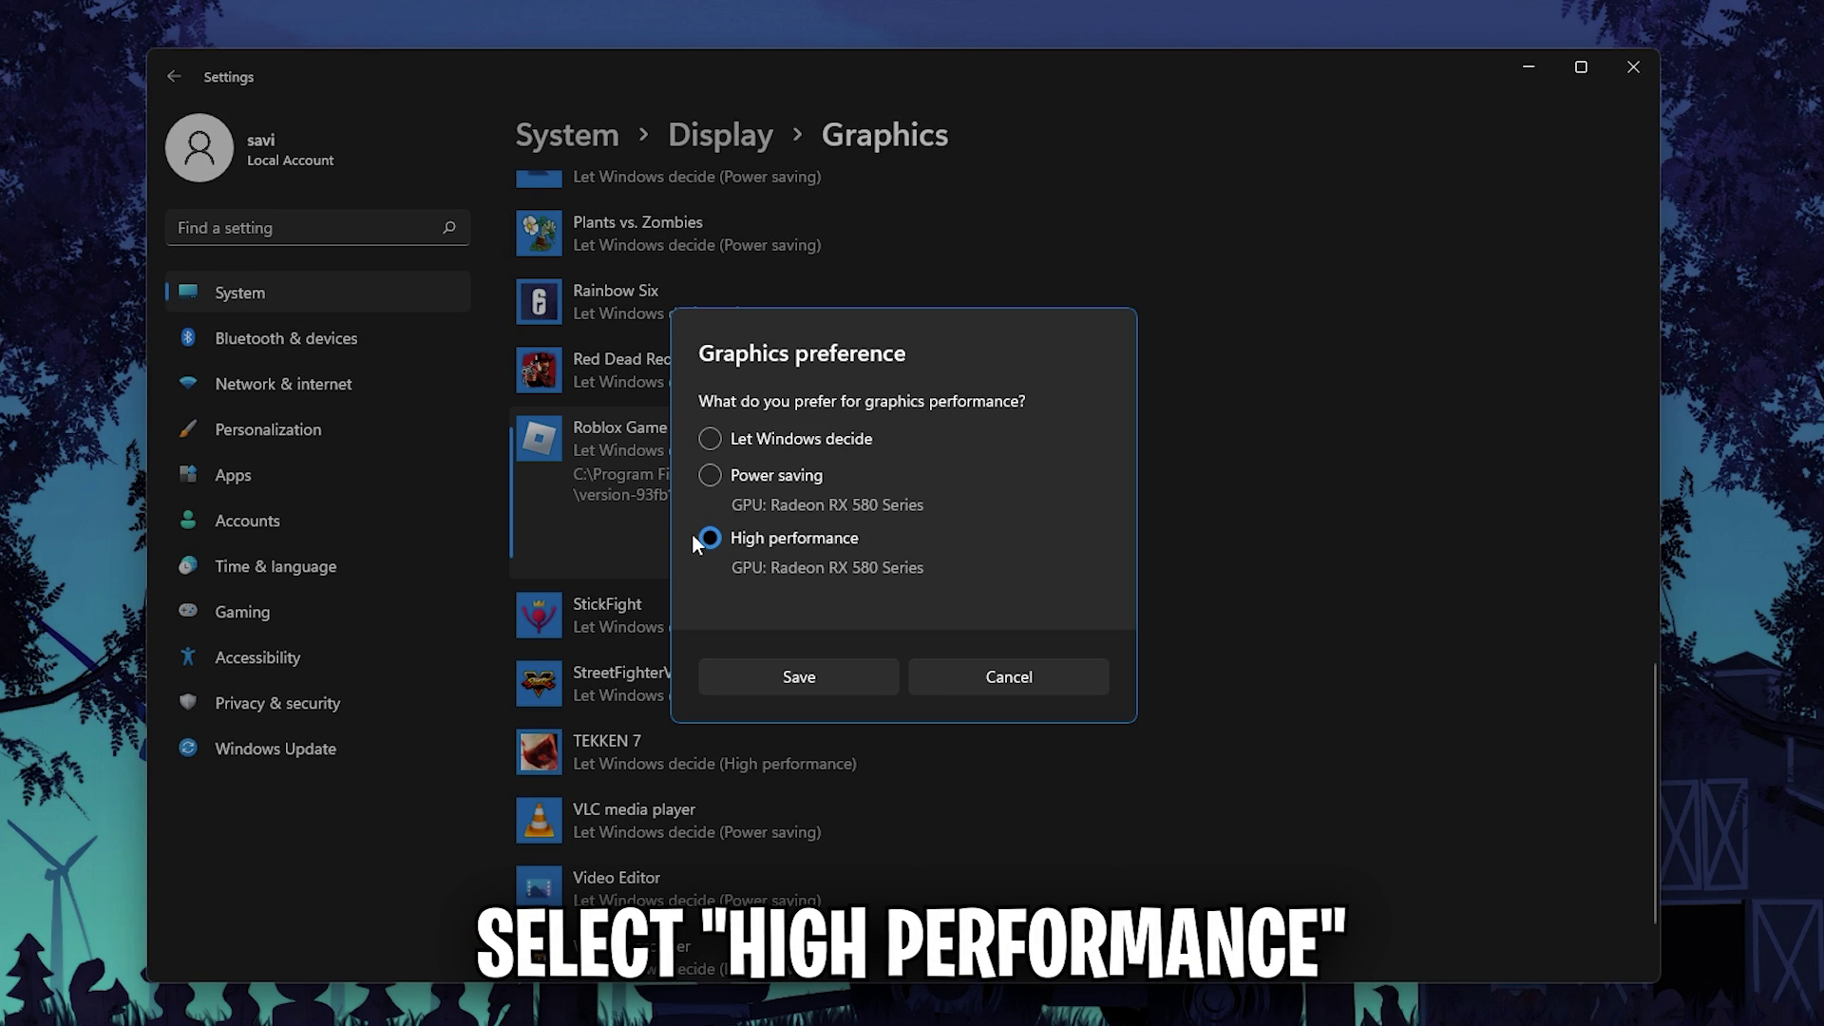
{"action": "left_click", "coordinate": [789, 678]}
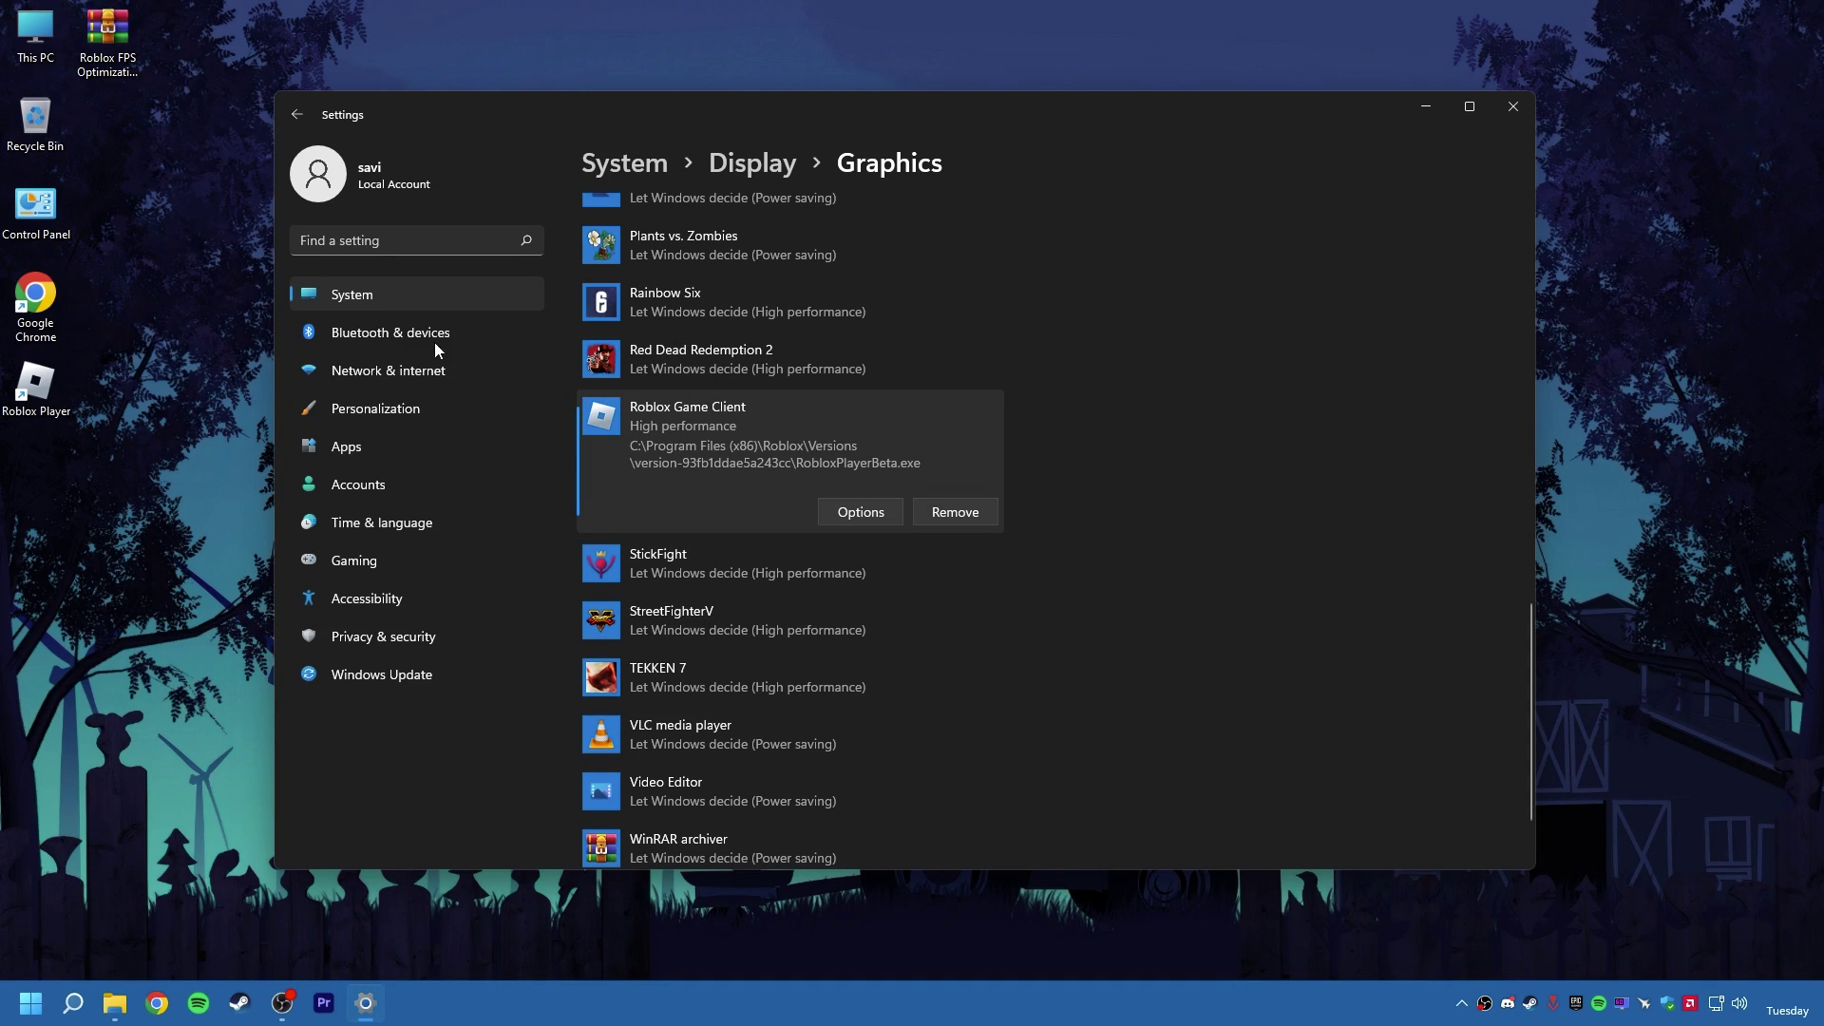
- Check in the Gaming settings that opening Xbox Game Bar with the controller button is off
{"action": "left_click", "coordinate": [281, 122]}
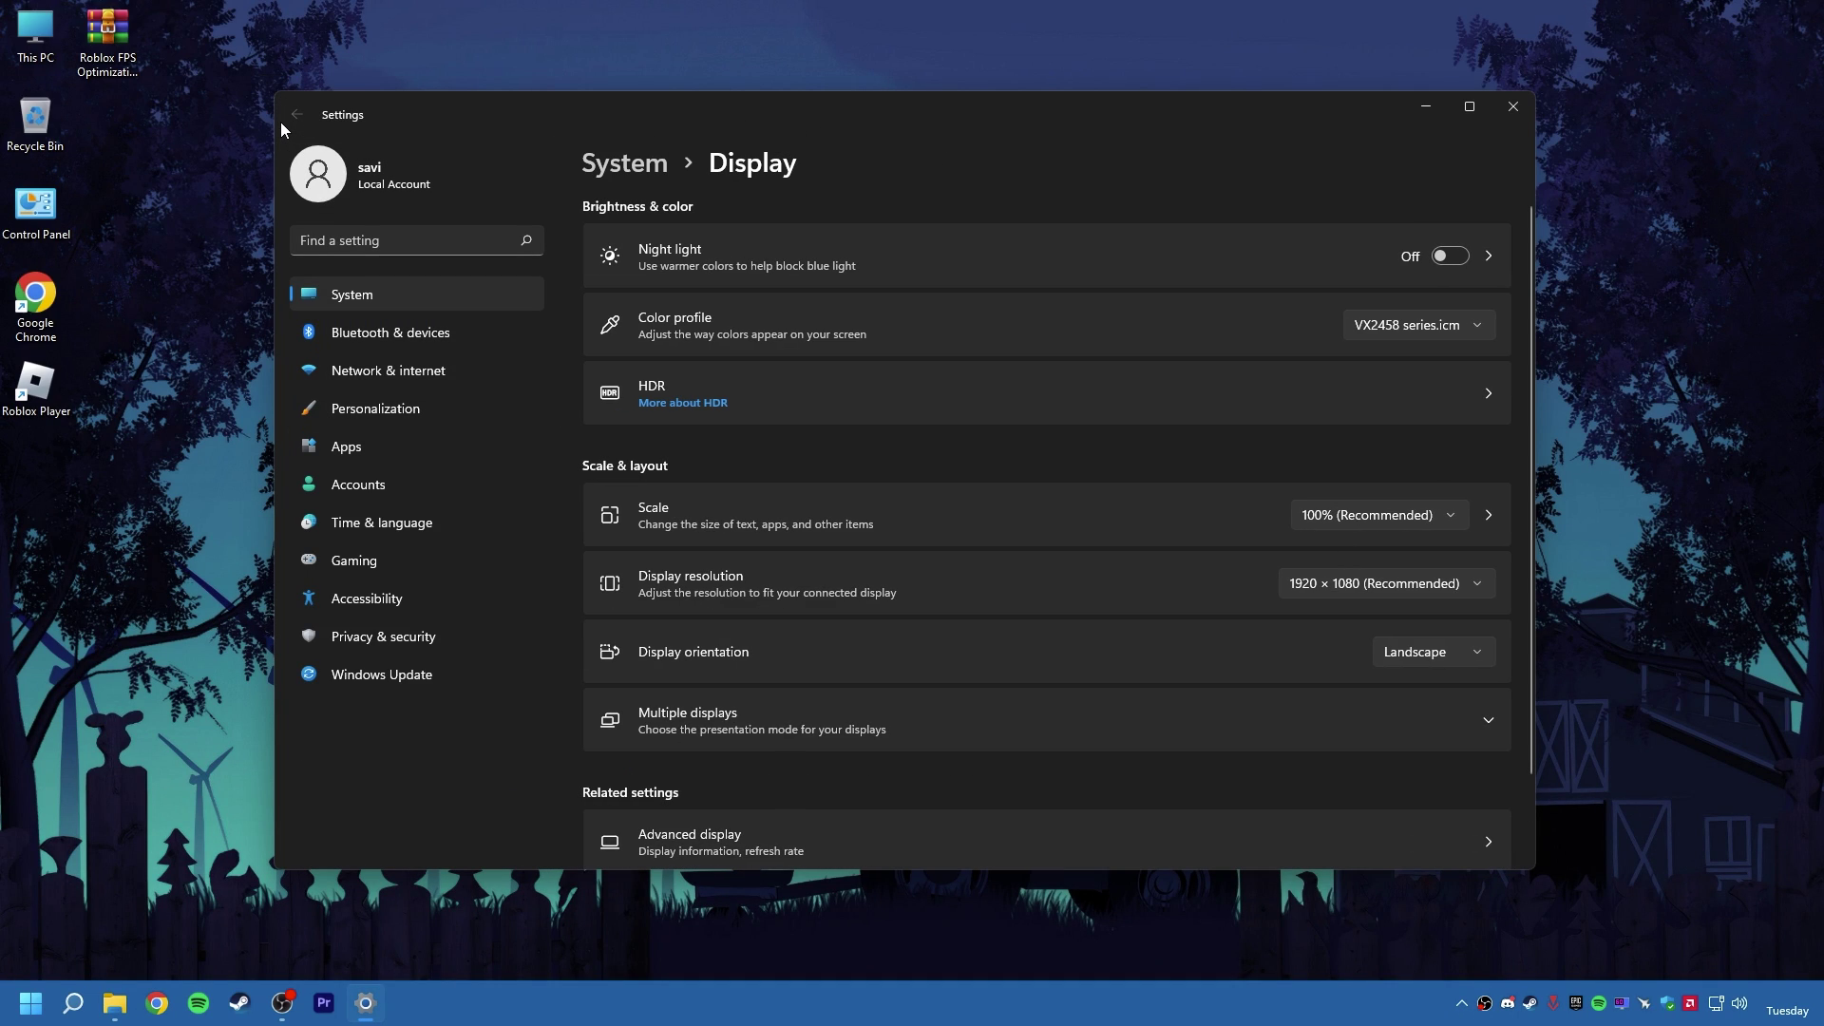
{"action": "left_click", "coordinate": [346, 562]}
{"action": "left_click", "coordinate": [720, 233]}
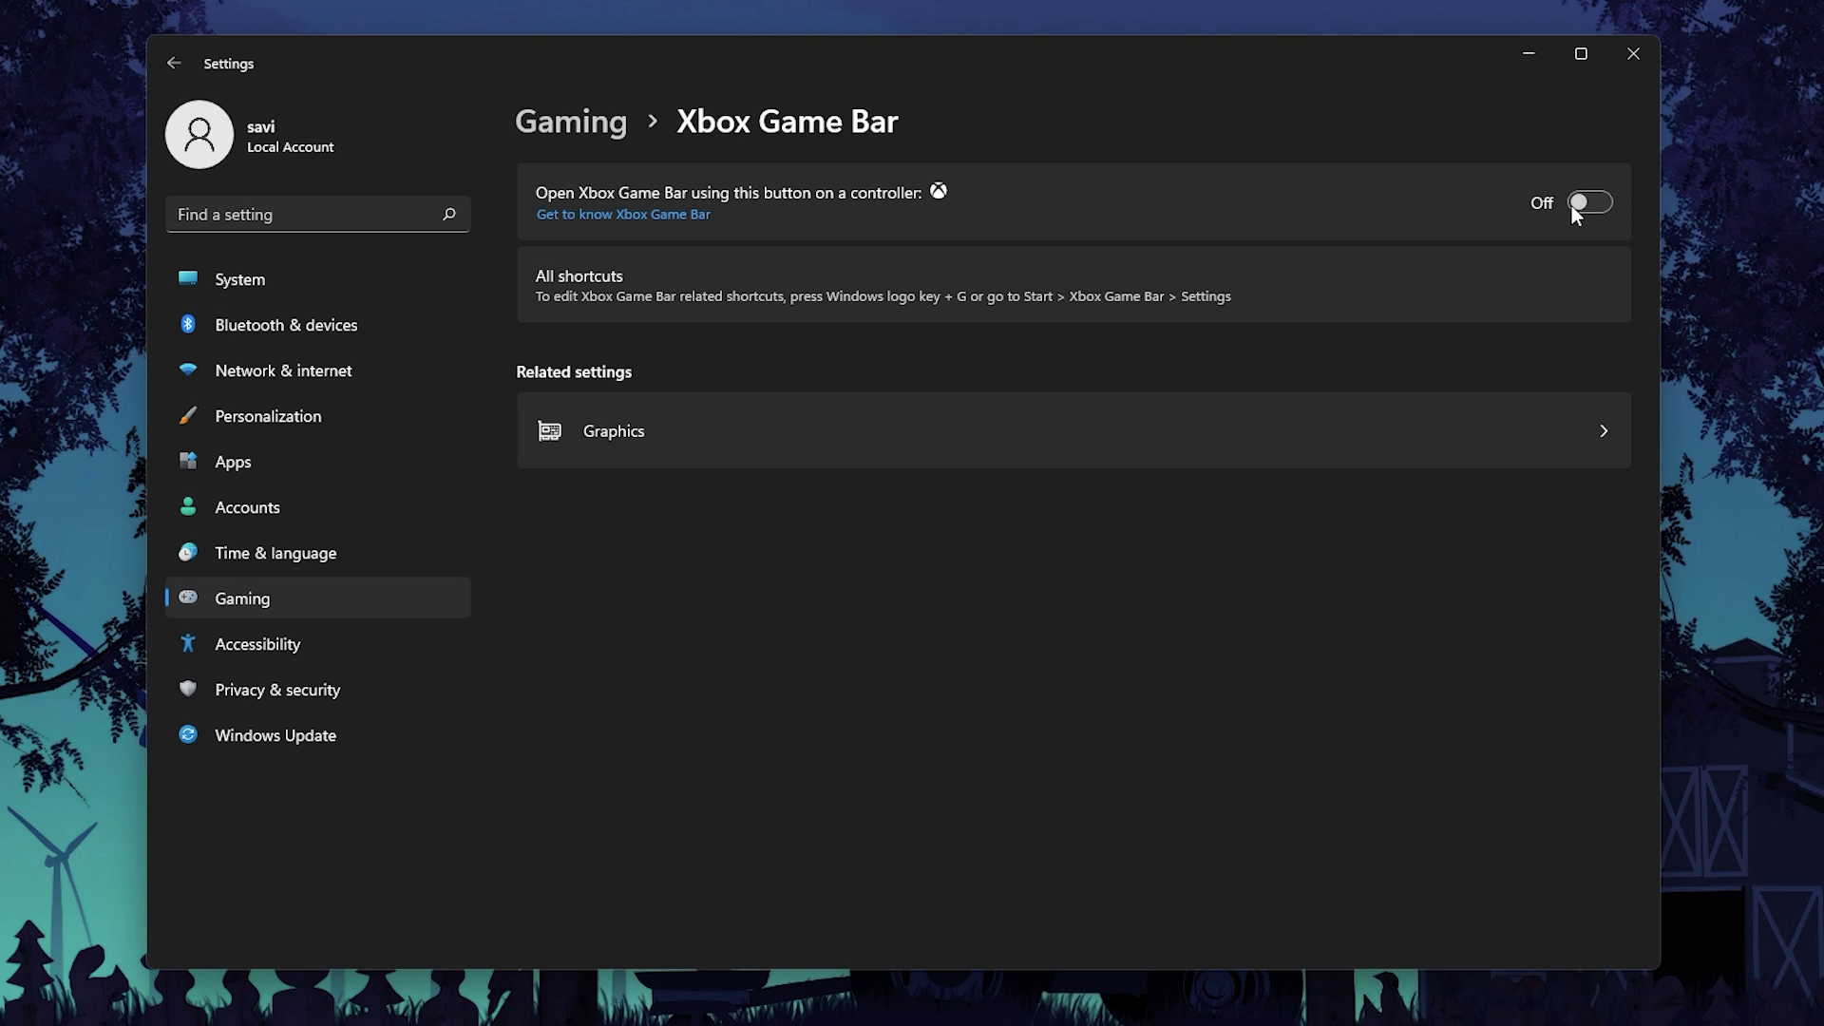
- Make sure Game Mode is on in the Gaming settings, and close the Settings and Roblox folder windows
{"action": "left_click", "coordinate": [582, 122]}
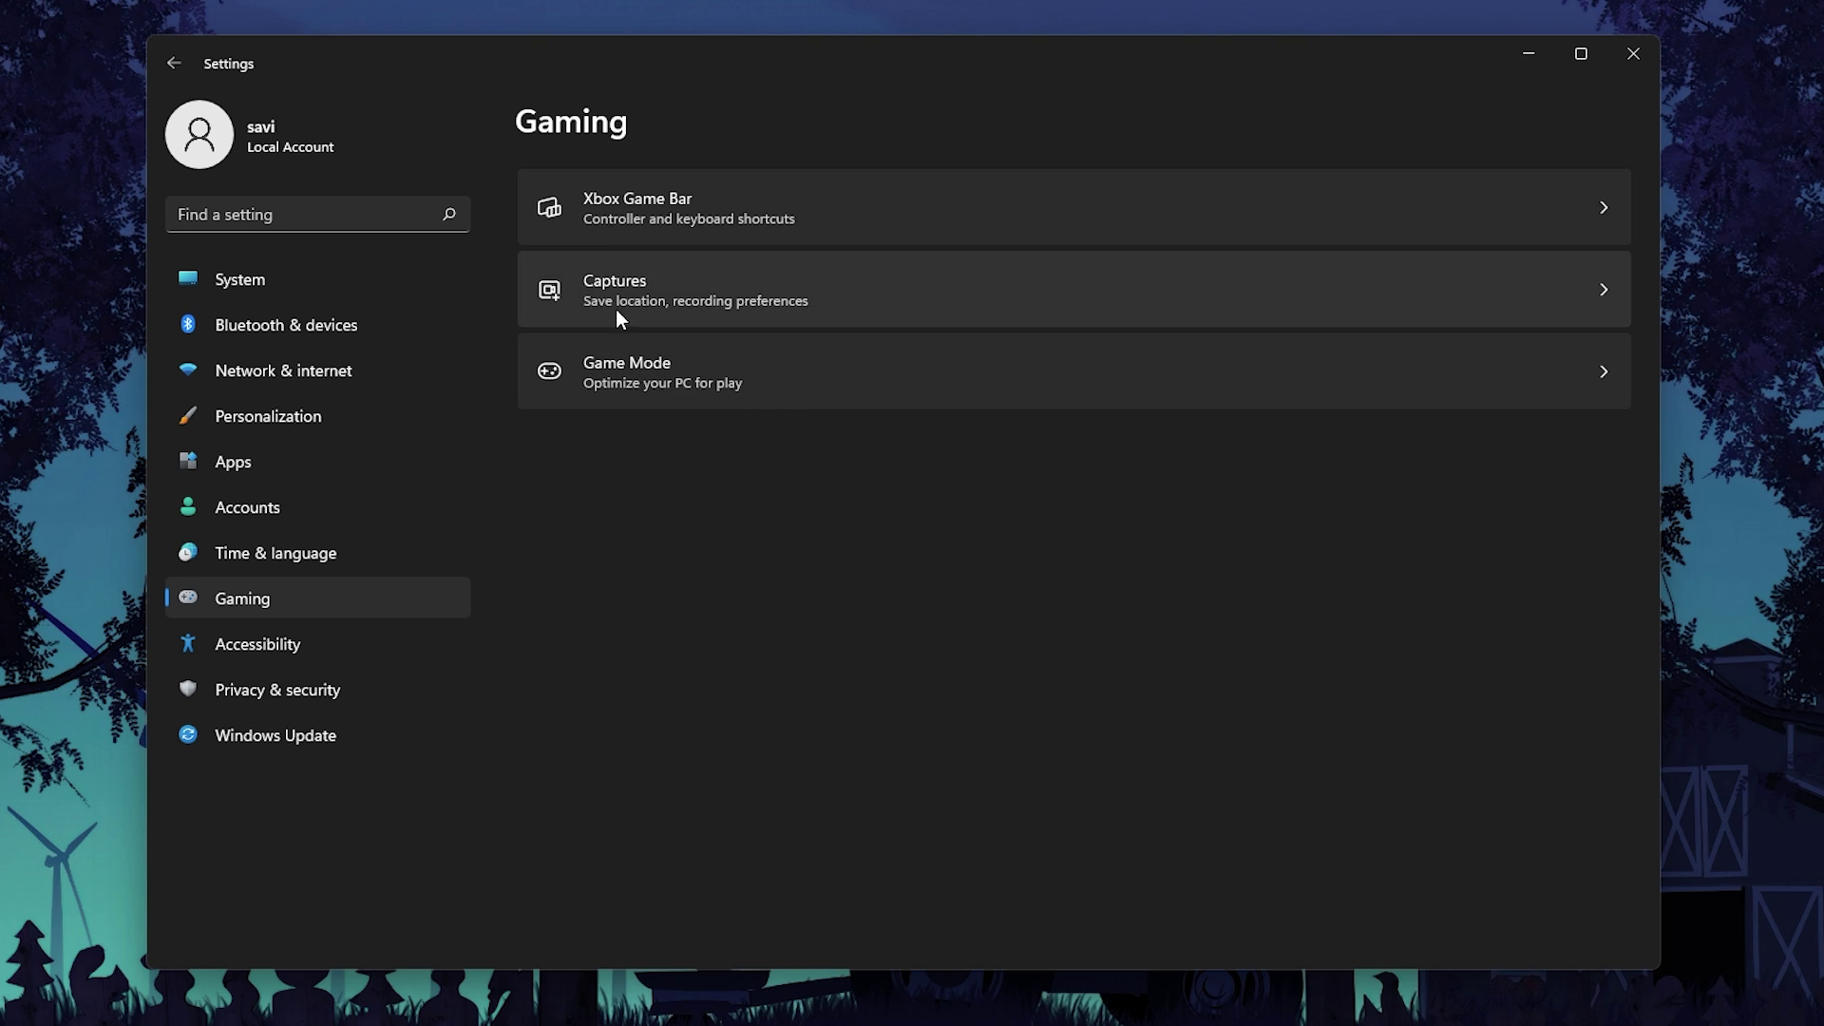
{"action": "left_click", "coordinate": [619, 377]}
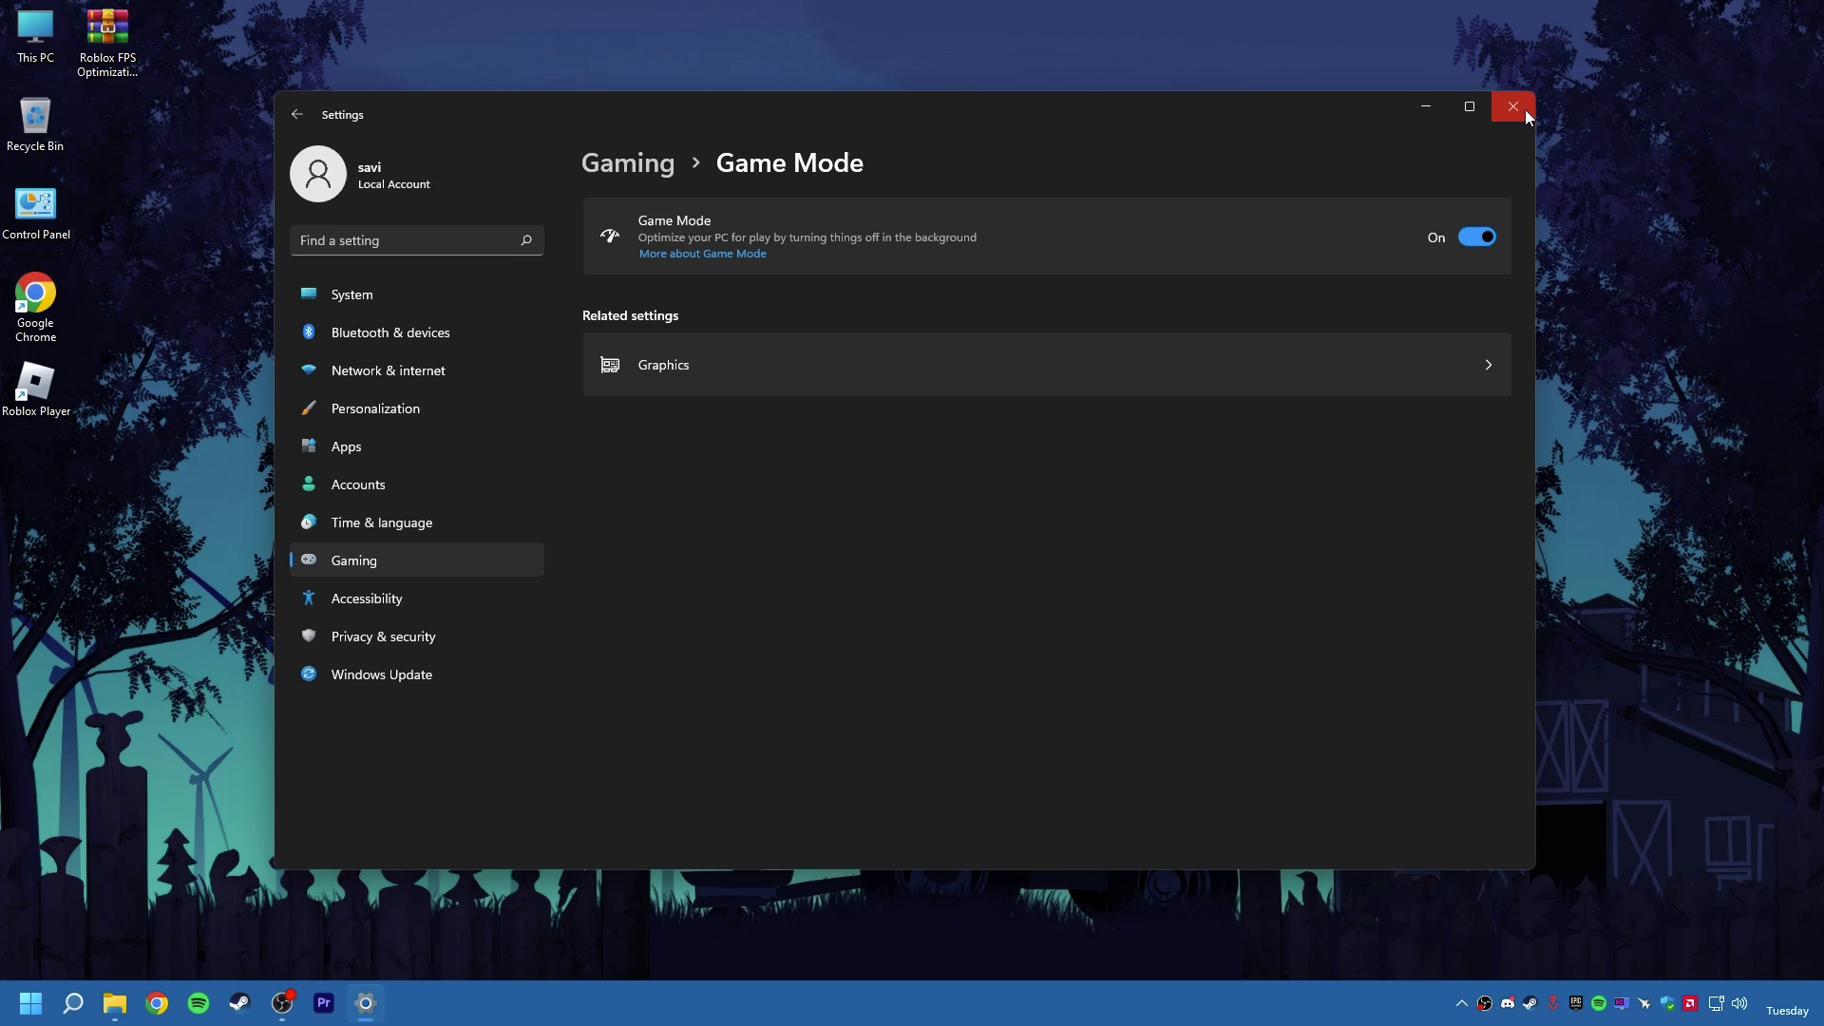
{"action": "left_click", "coordinate": [1638, 55]}
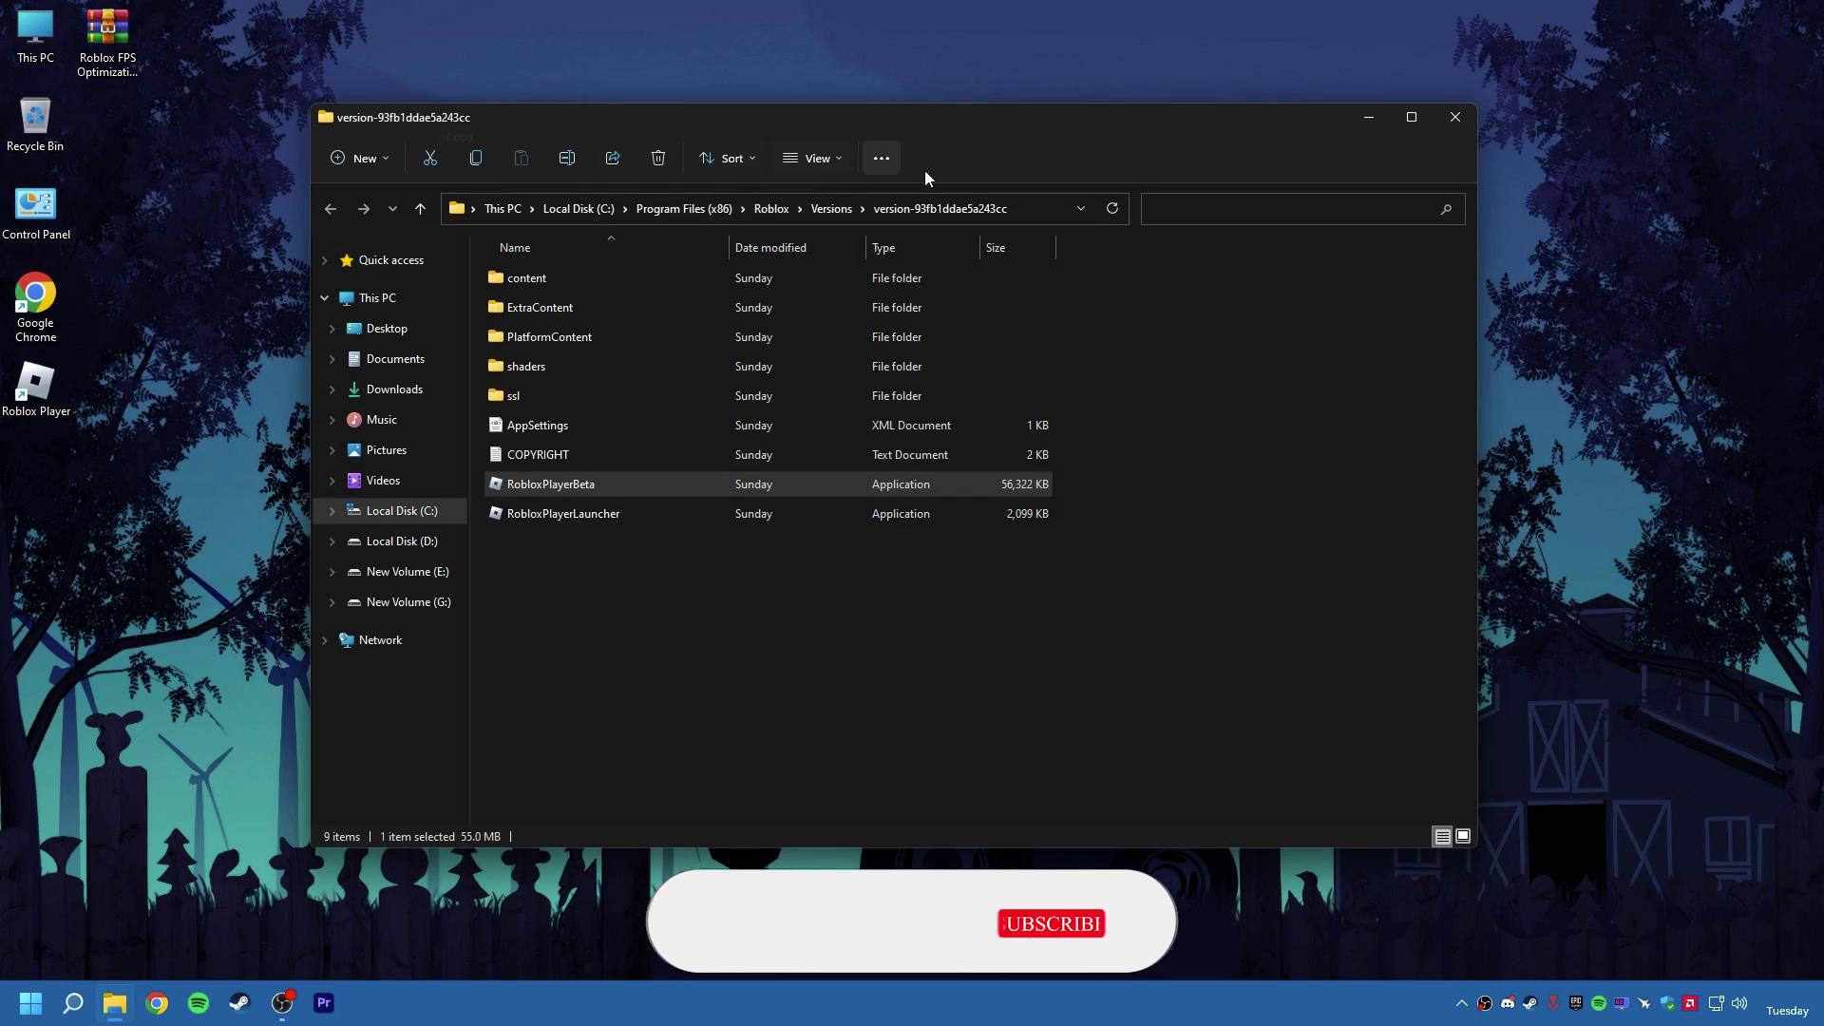
{"action": "left_click", "coordinate": [1455, 116]}
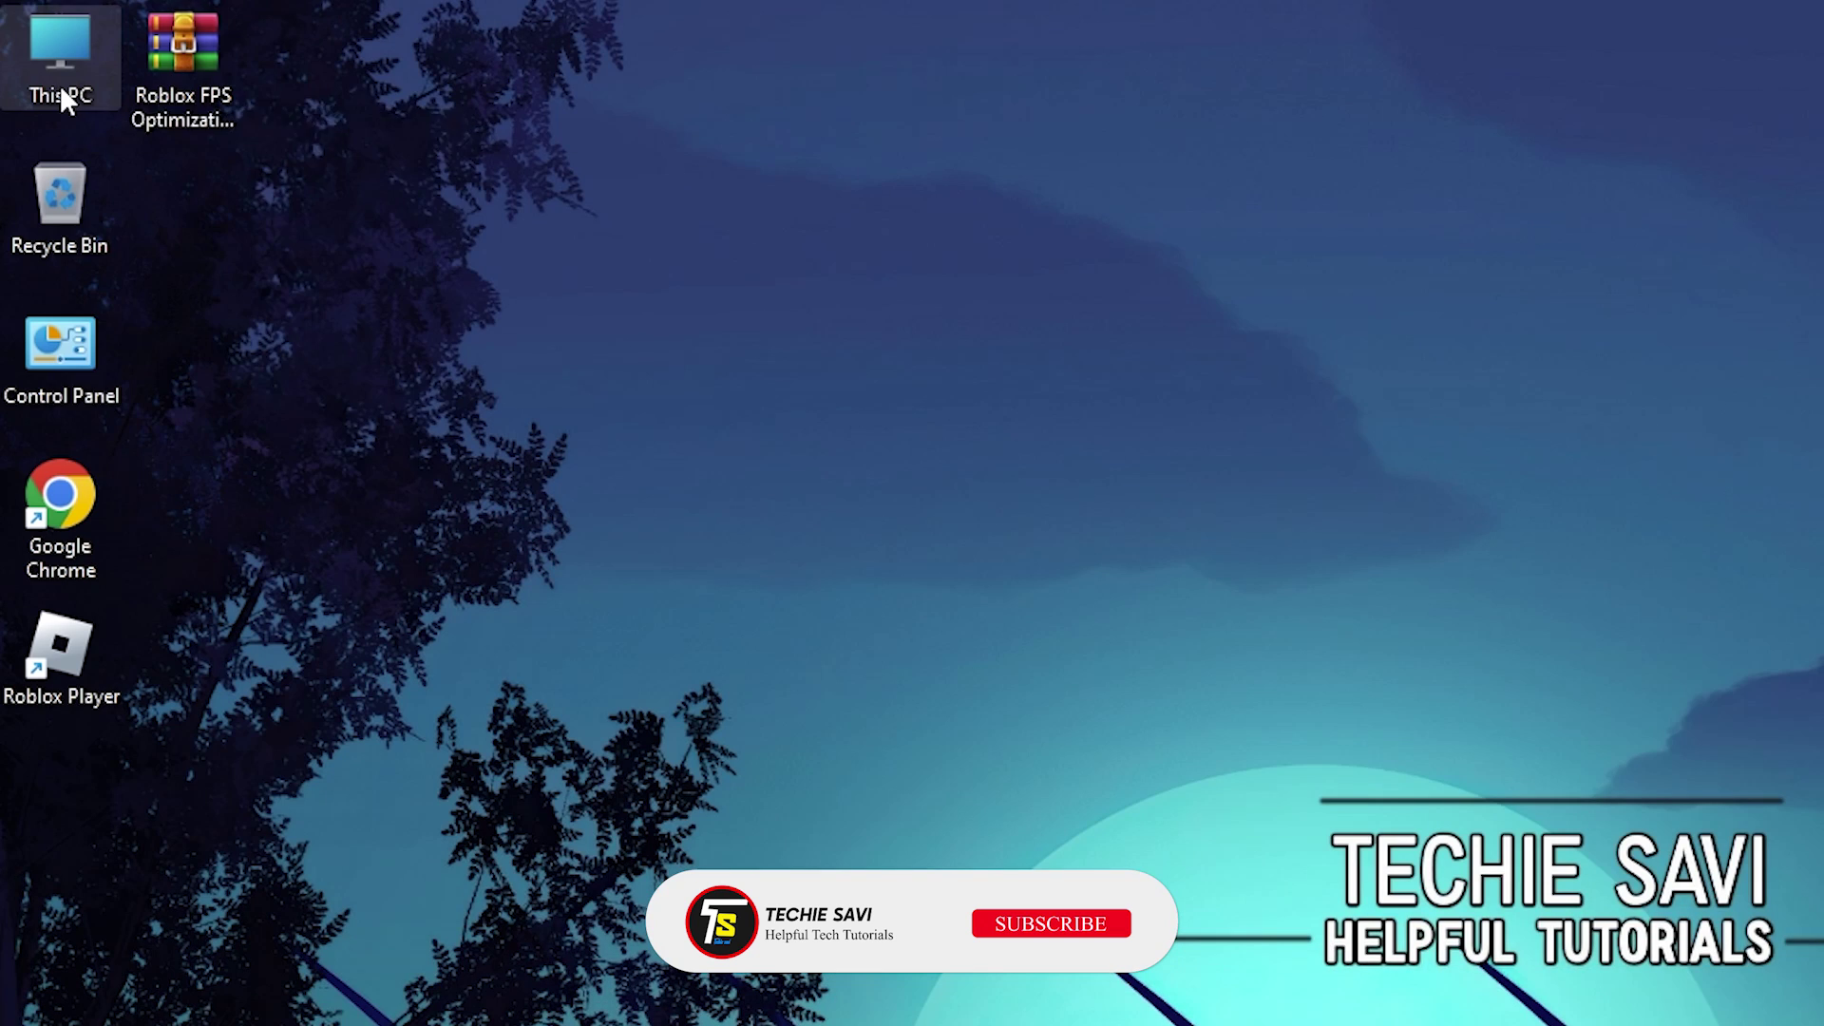
- Open Device Manager in Computer Management for This PC and expand the System devices category
{"action": "right_click", "coordinate": [61, 92]}
{"action": "left_click", "coordinate": [188, 185]}
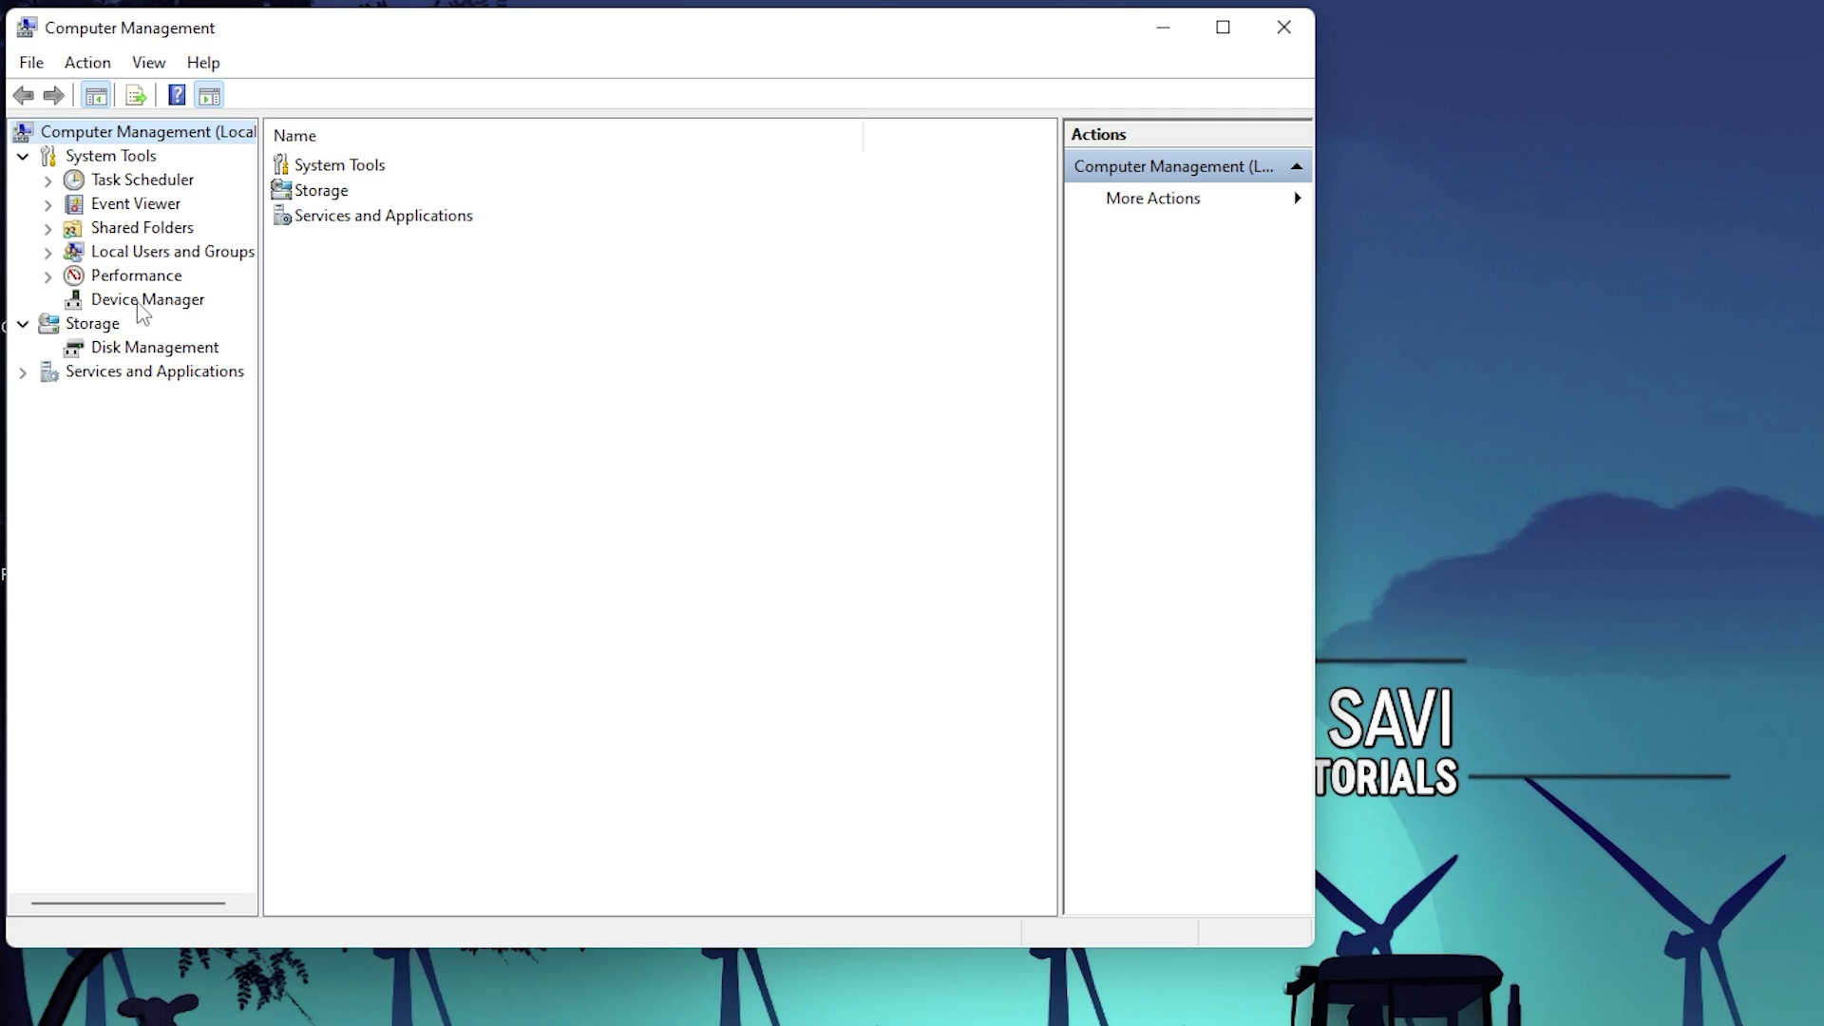
{"action": "left_click", "coordinate": [106, 217]}
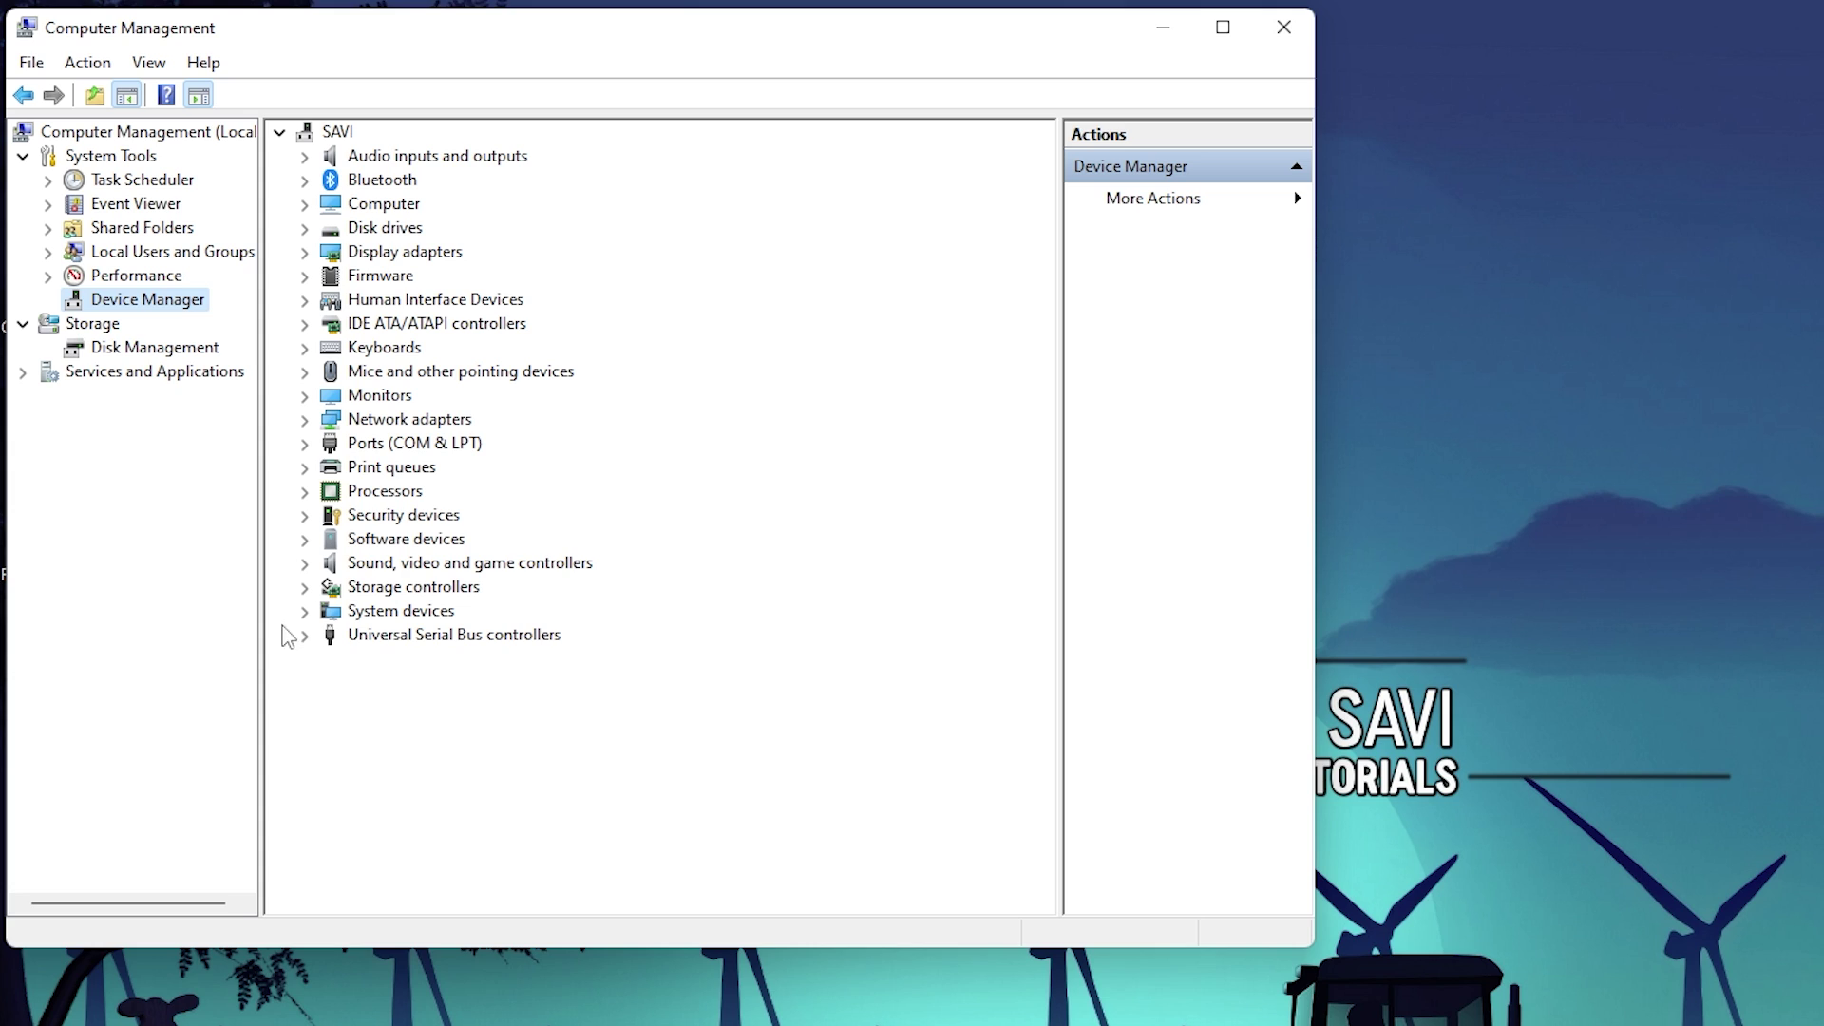
{"action": "left_click", "coordinate": [328, 613]}
{"action": "left_click", "coordinate": [304, 611]}
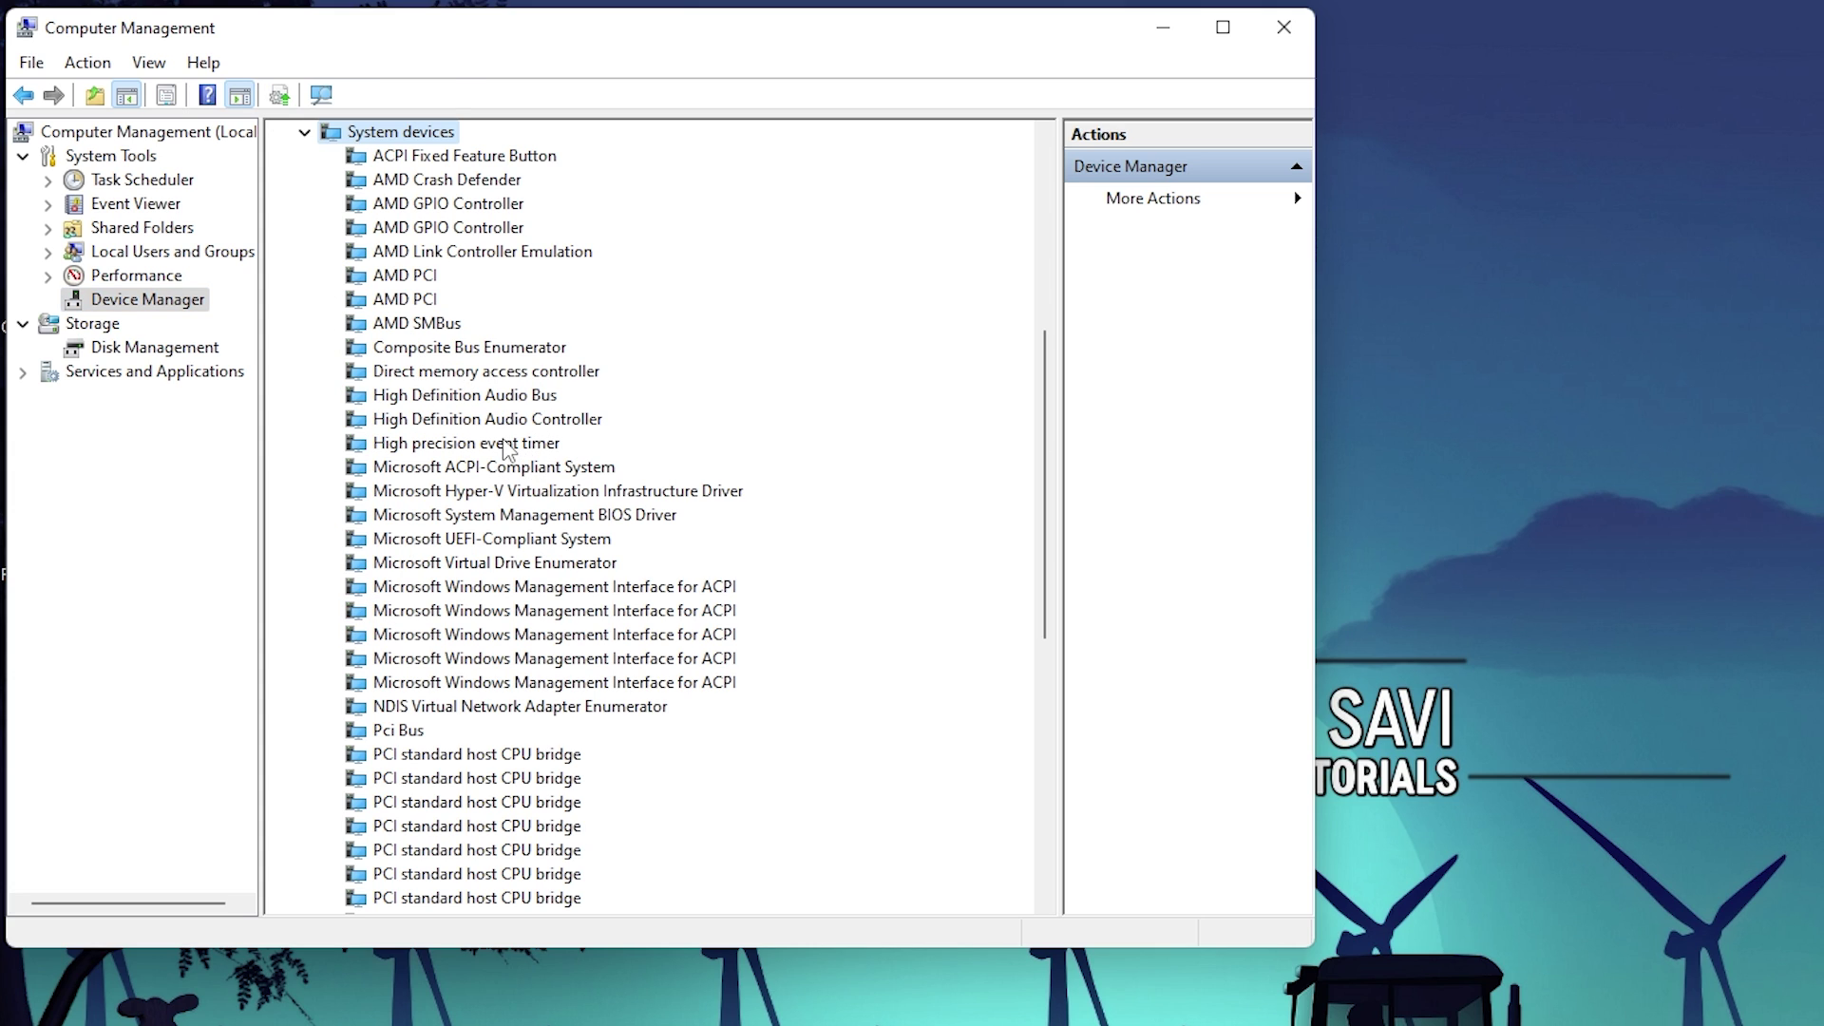
- Disable the High precision event timer device through the driver settings in its properties, confirming the action
{"action": "left_click", "coordinate": [505, 449]}
{"action": "right_click", "coordinate": [491, 449]}
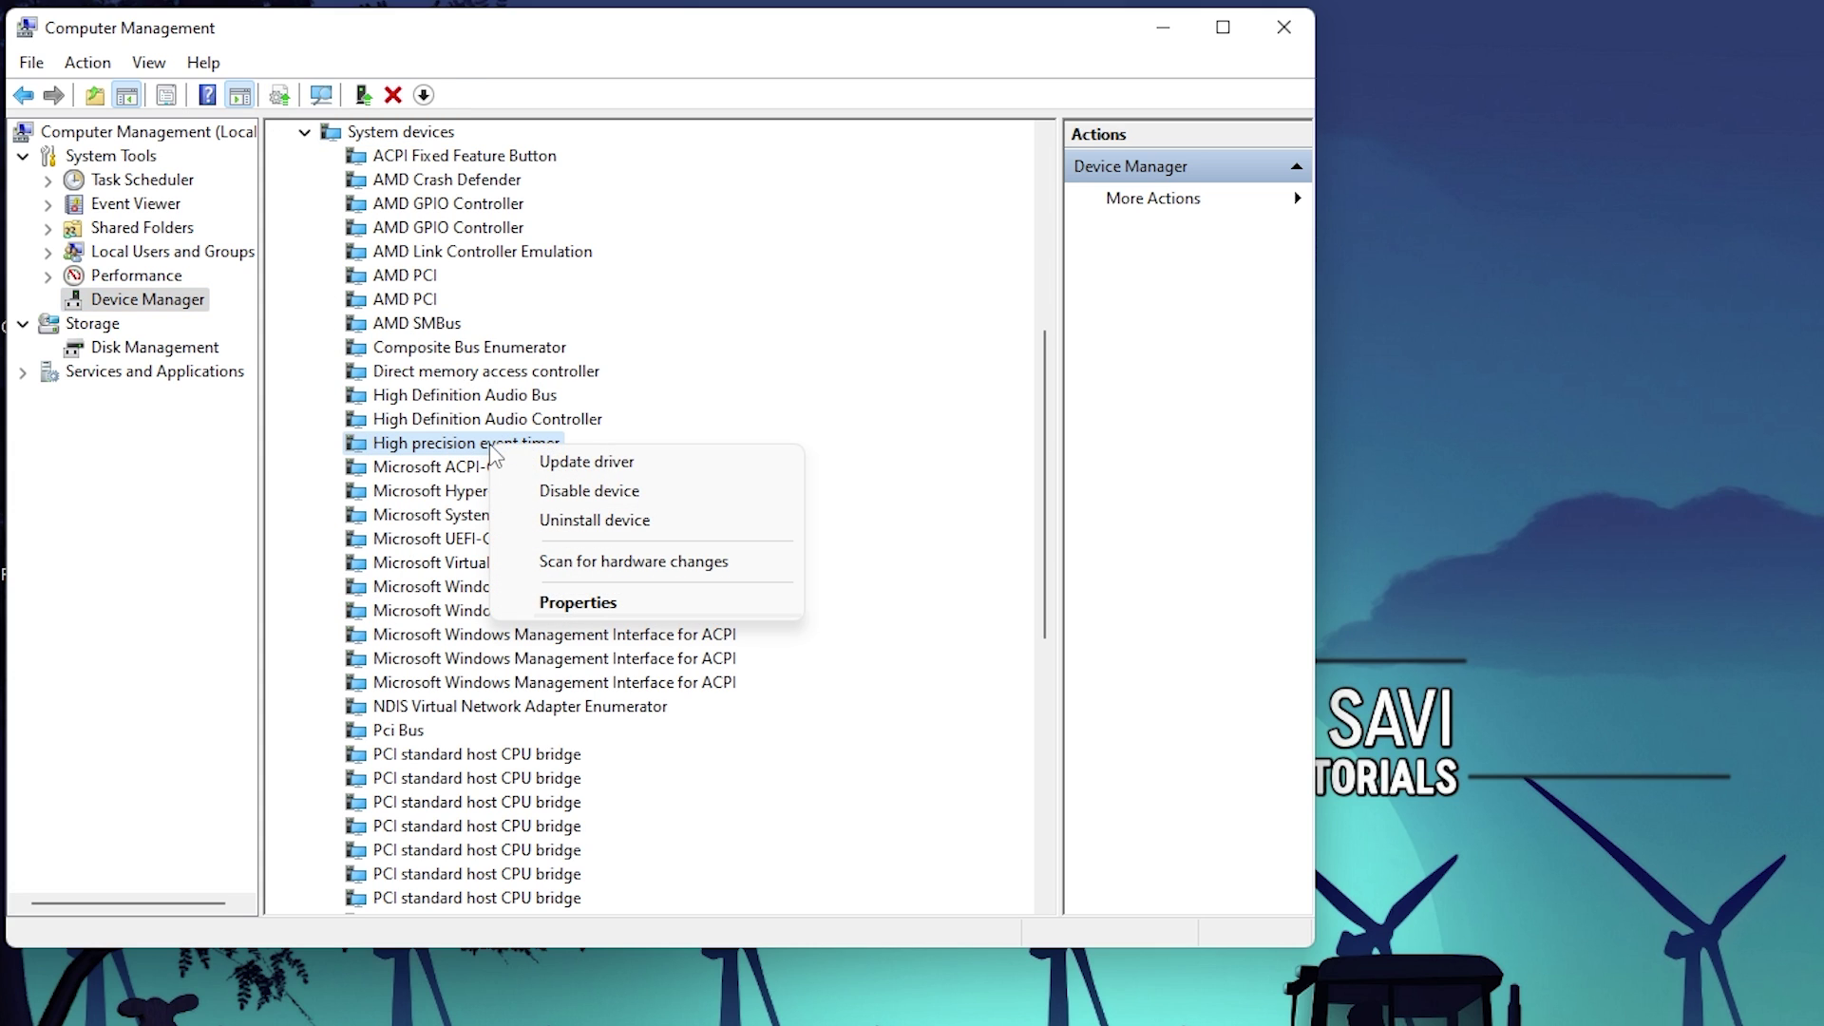
{"action": "left_click", "coordinate": [554, 605]}
{"action": "left_click_drag", "start_coordinate": [574, 198], "coordinate": [822, 198]}
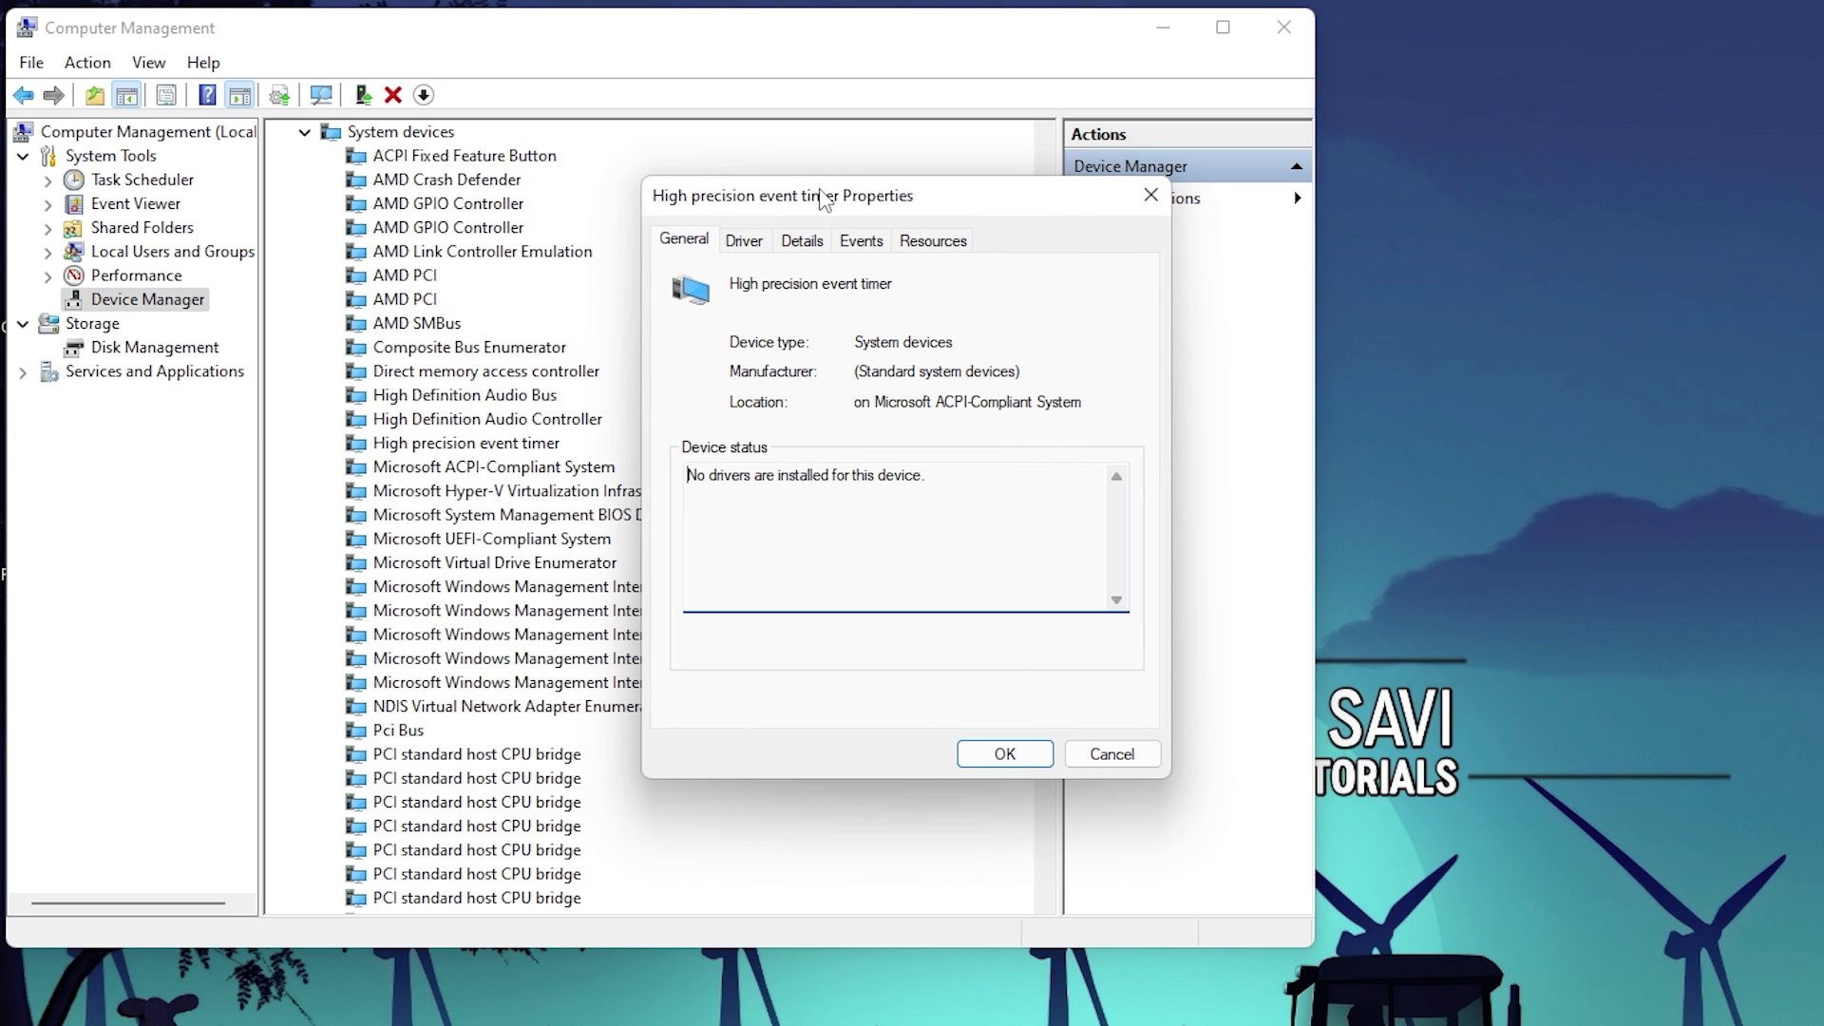
{"action": "left_click", "coordinate": [745, 241]}
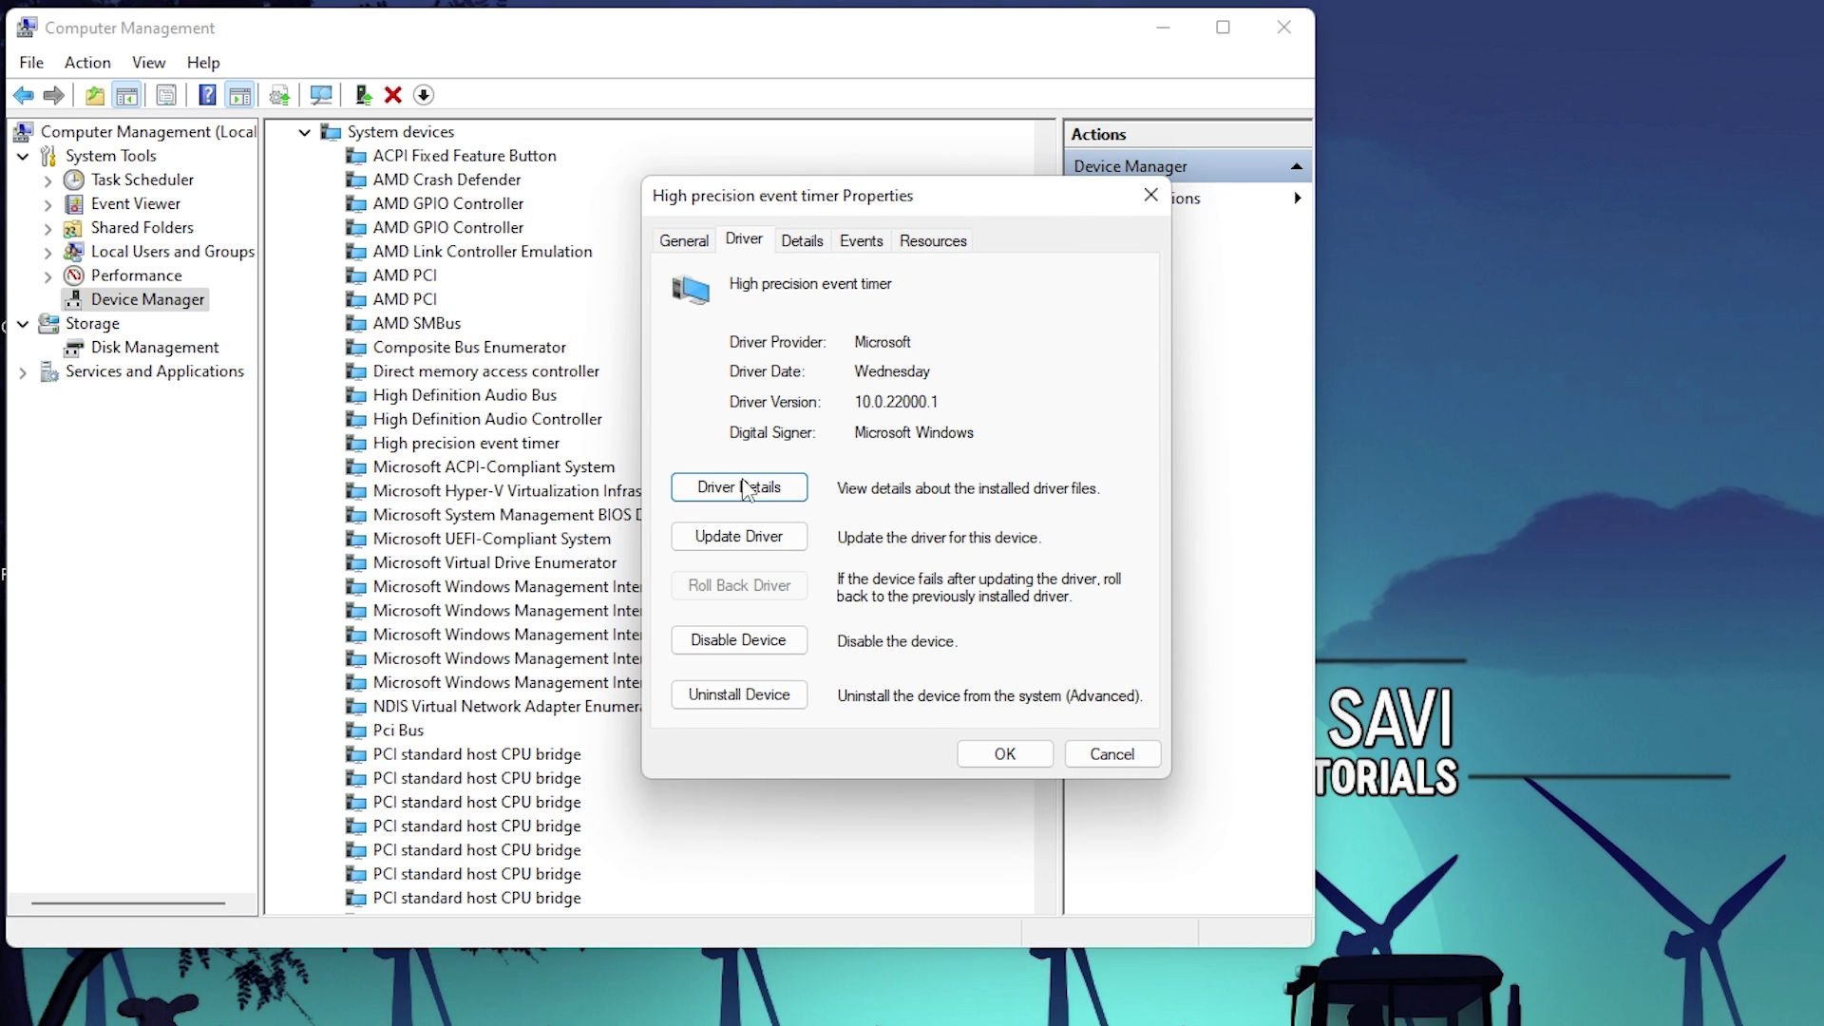
{"action": "left_click", "coordinate": [735, 642]}
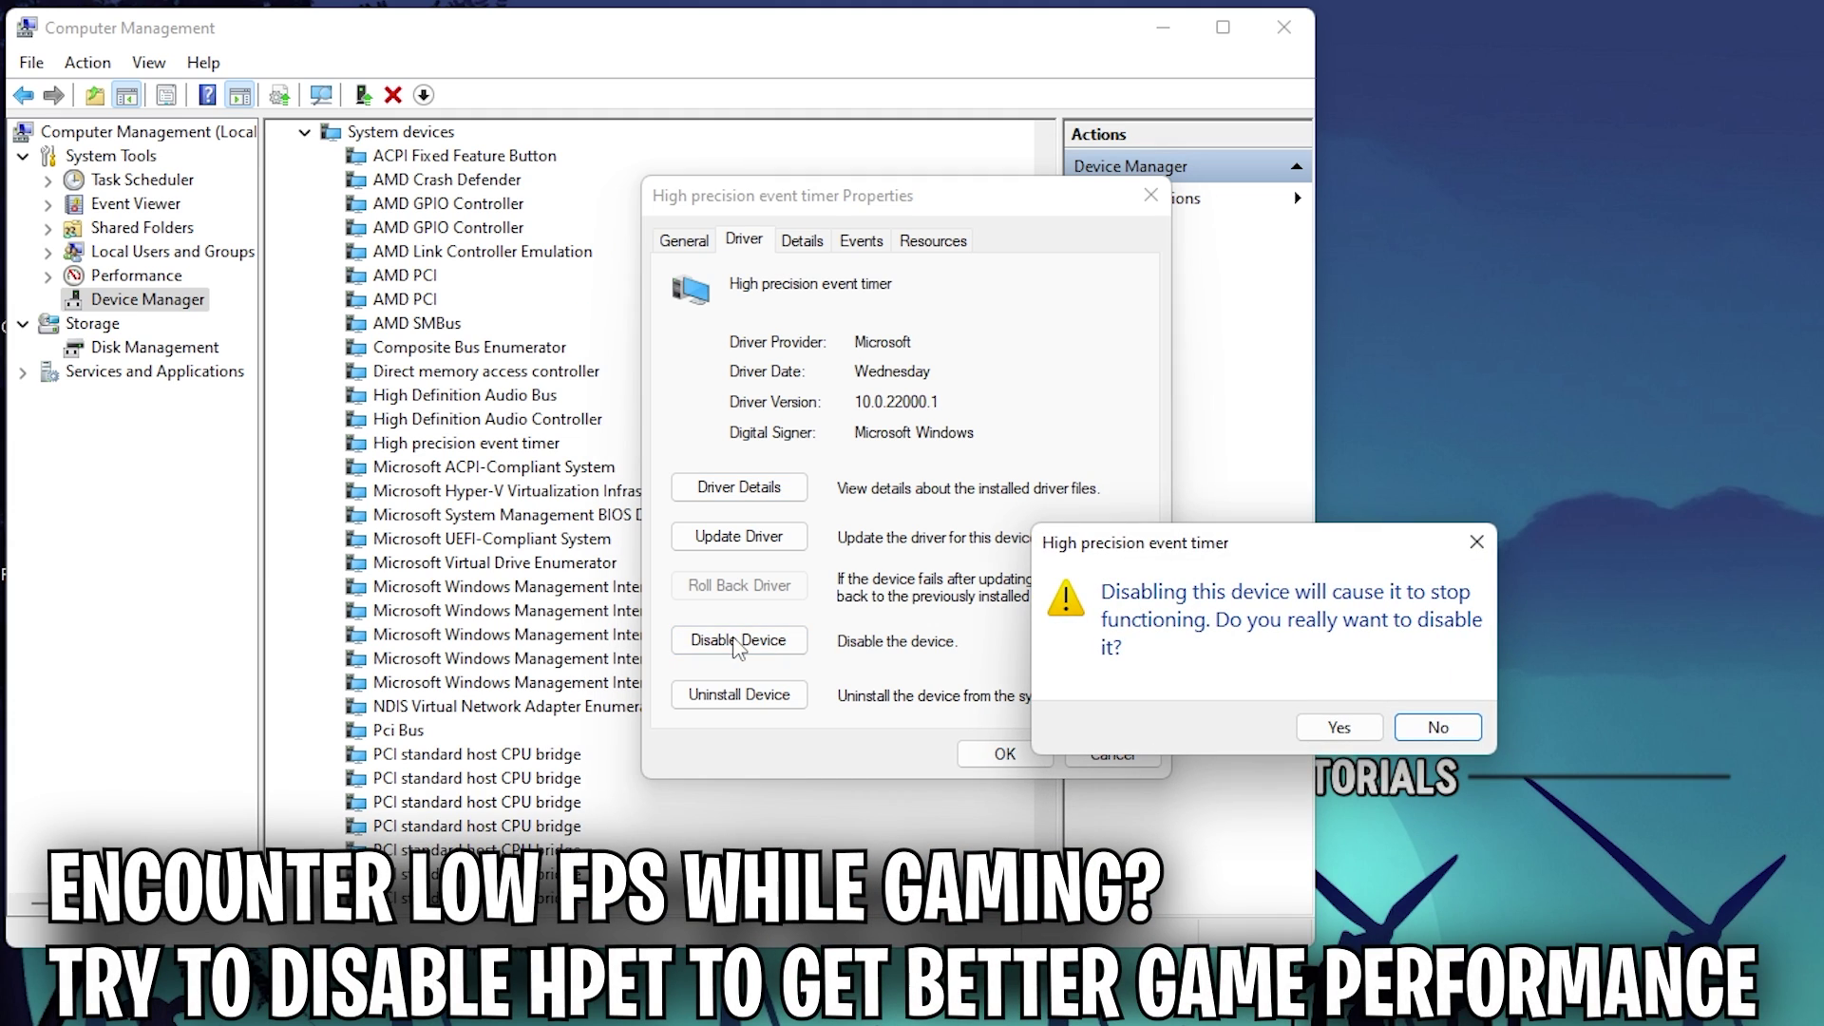
{"action": "left_click", "coordinate": [1339, 727]}
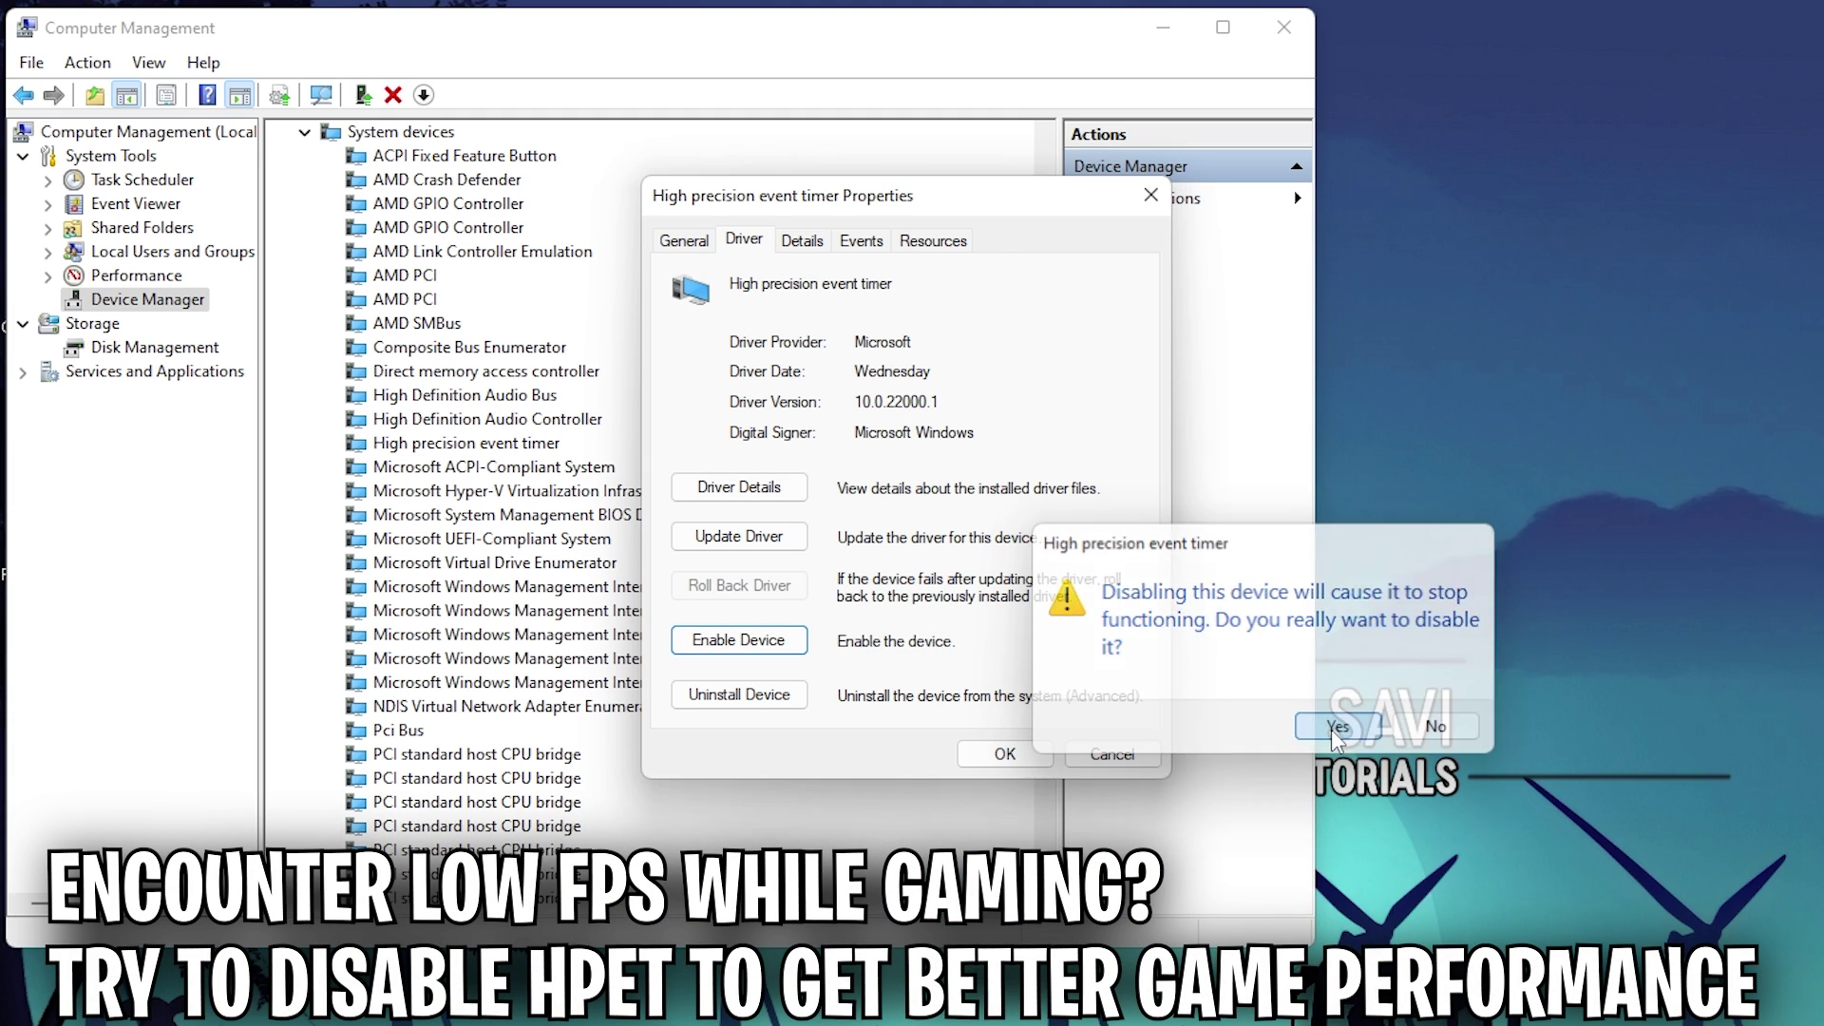
- Close the timer properties and Computer Management, and open System Configuration by running msconfig
{"action": "left_click", "coordinate": [1005, 754]}
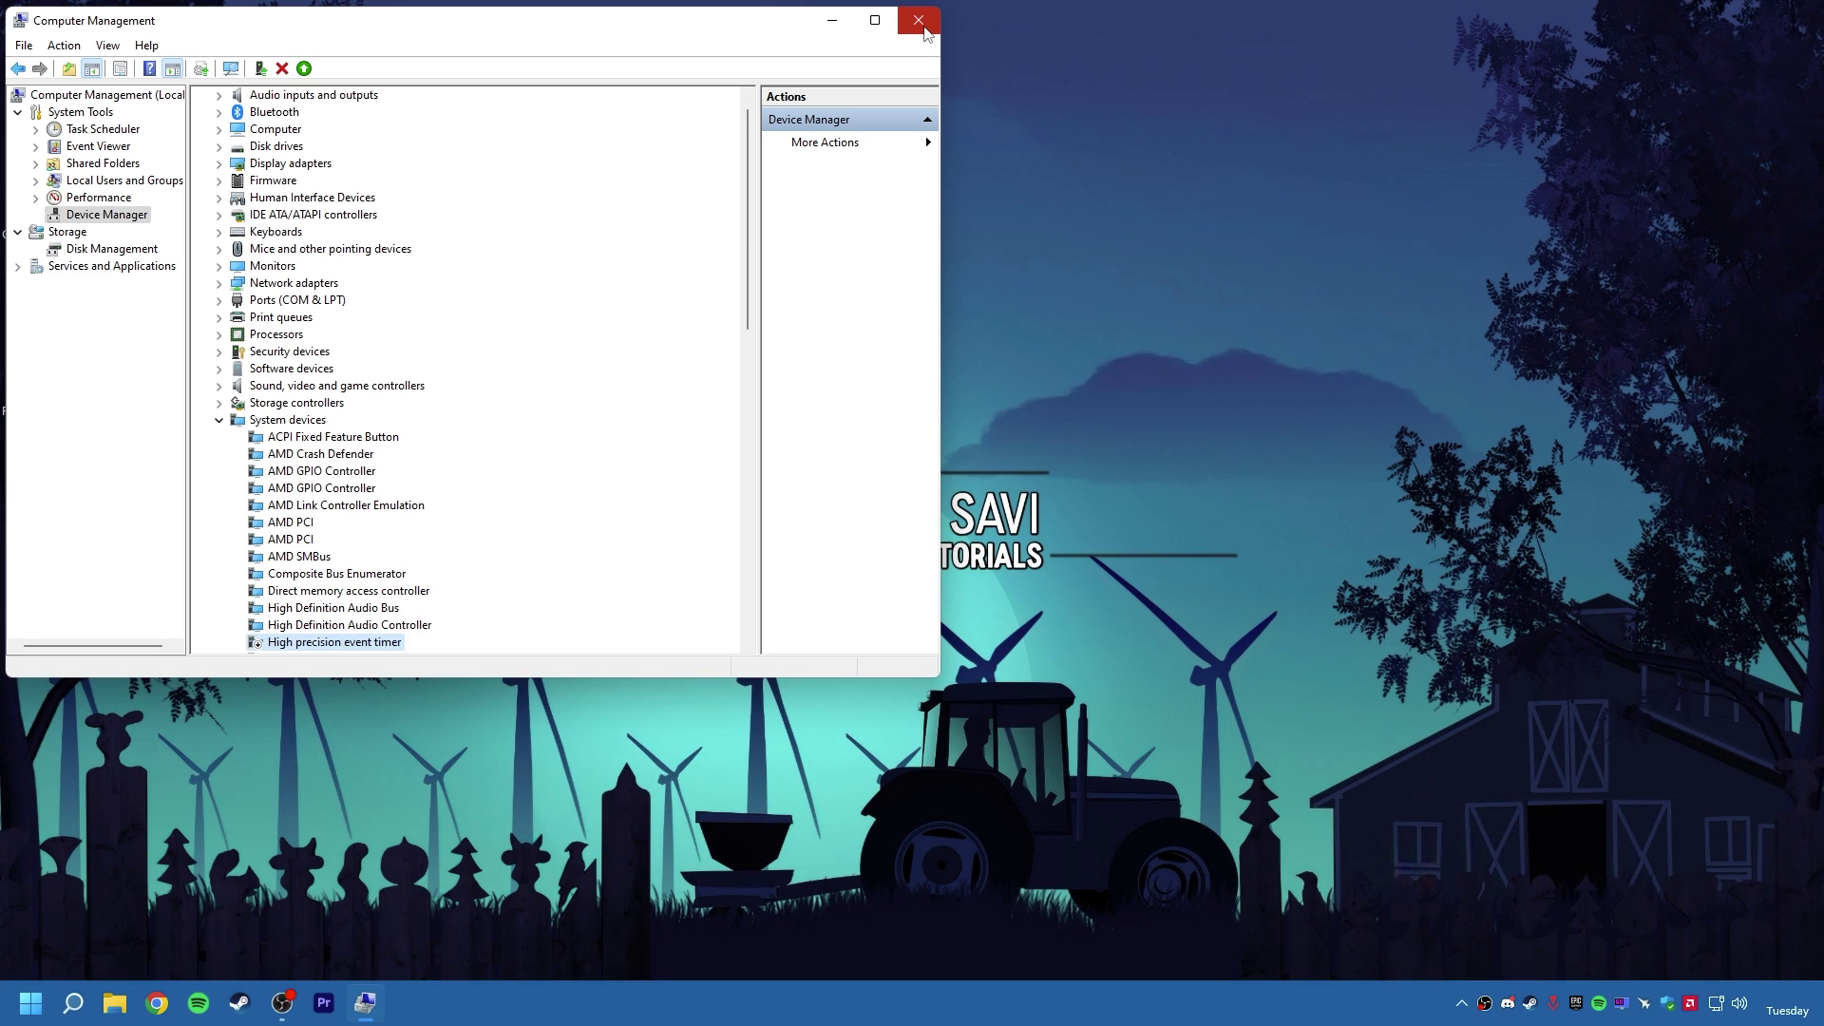
{"action": "left_click", "coordinate": [924, 28]}
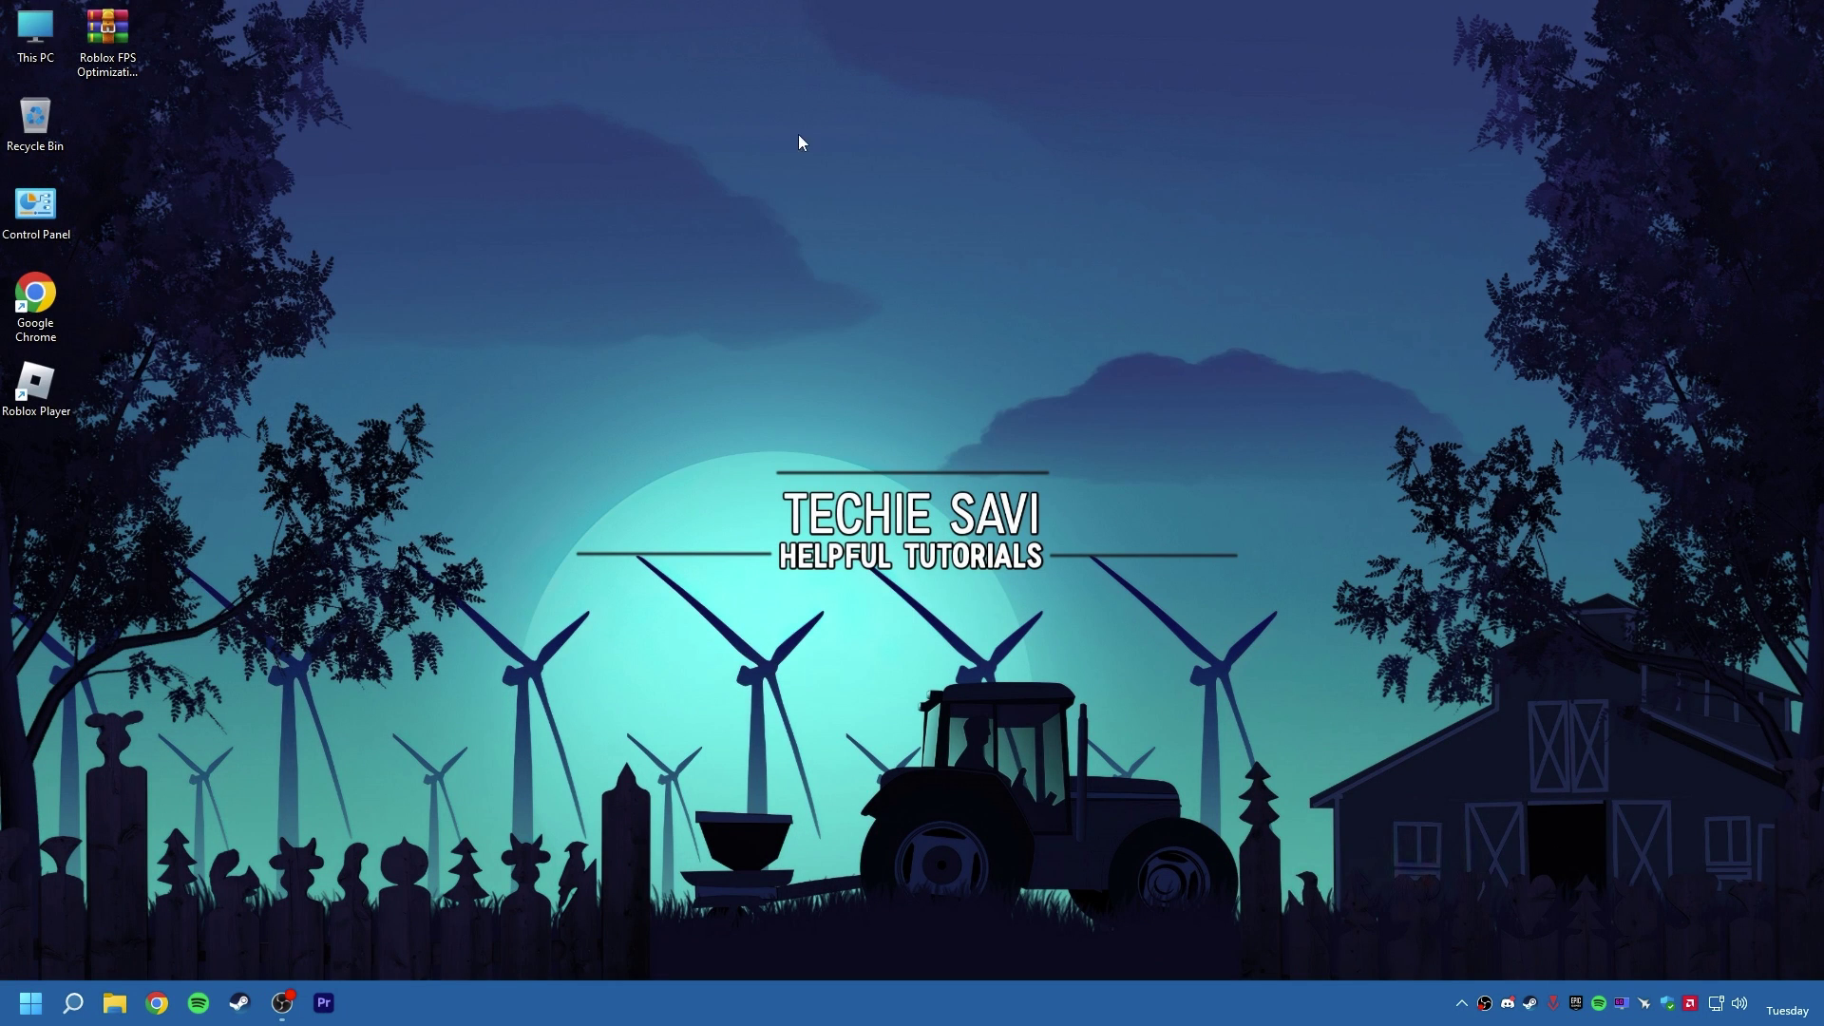
{"action": "right_click", "coordinate": [38, 1002]}
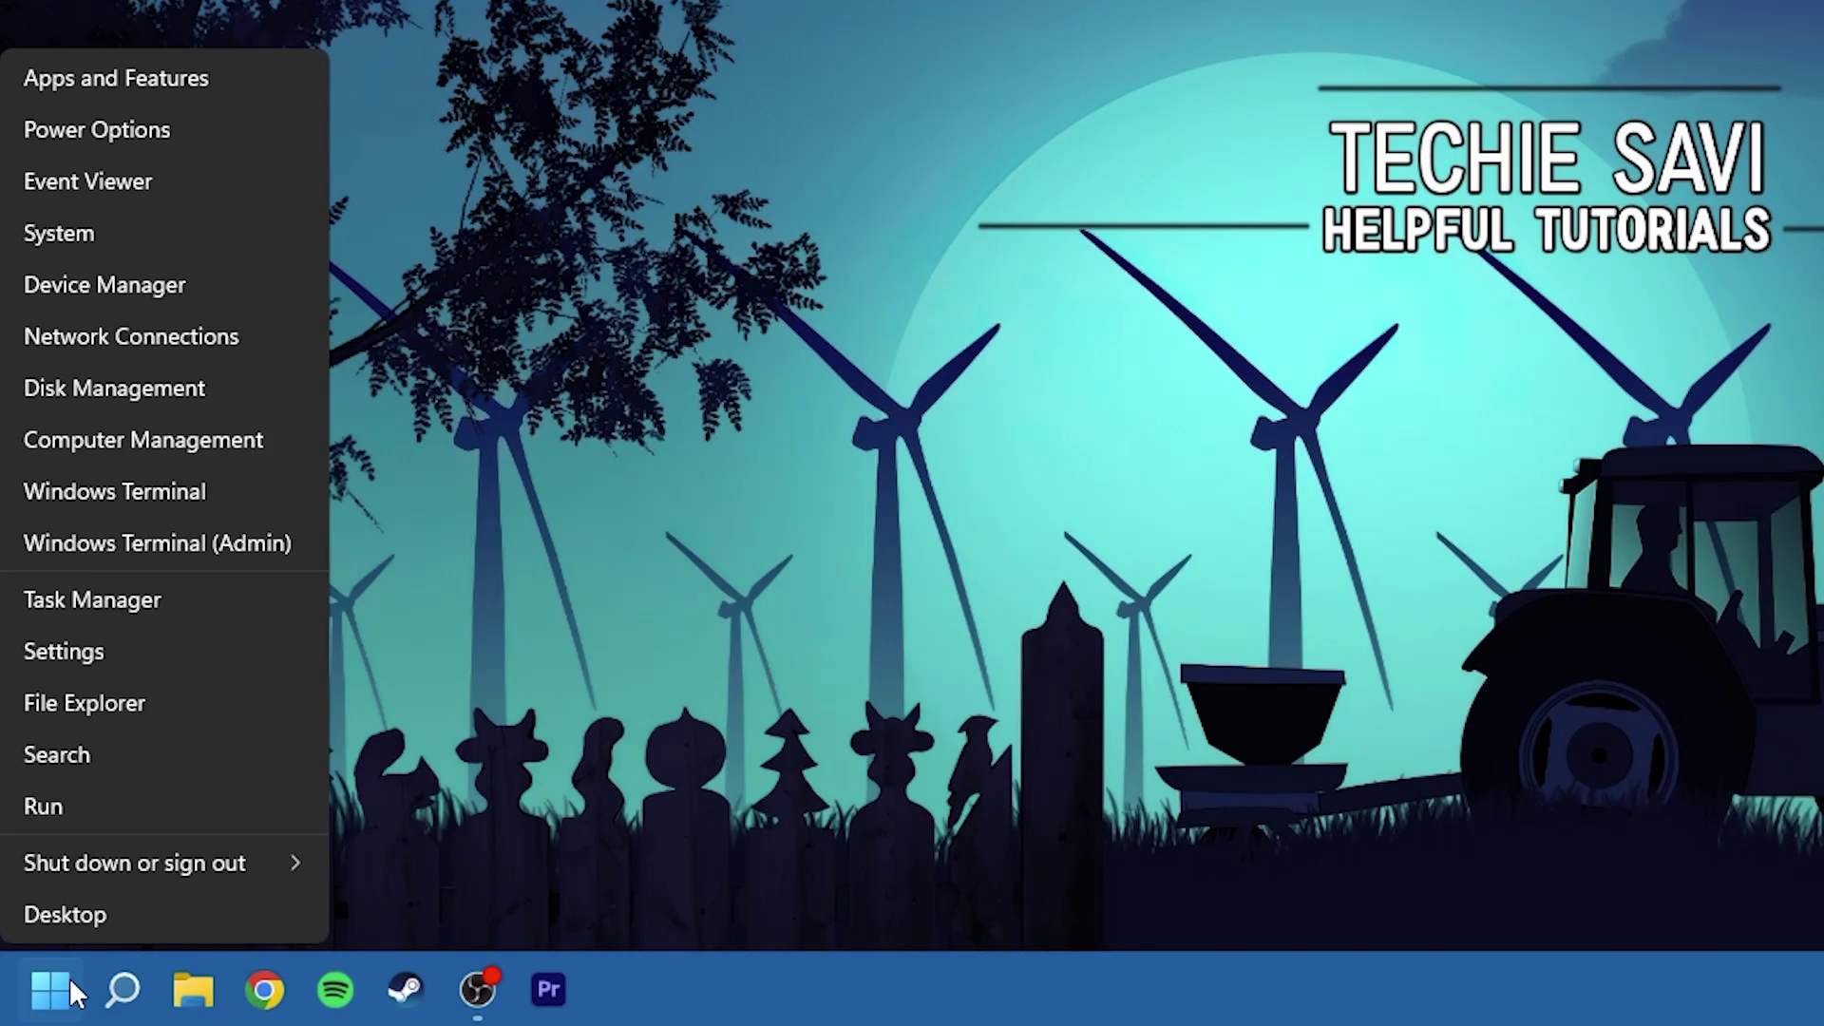
{"action": "left_click", "coordinate": [99, 805]}
{"action": "type", "text": "m"}
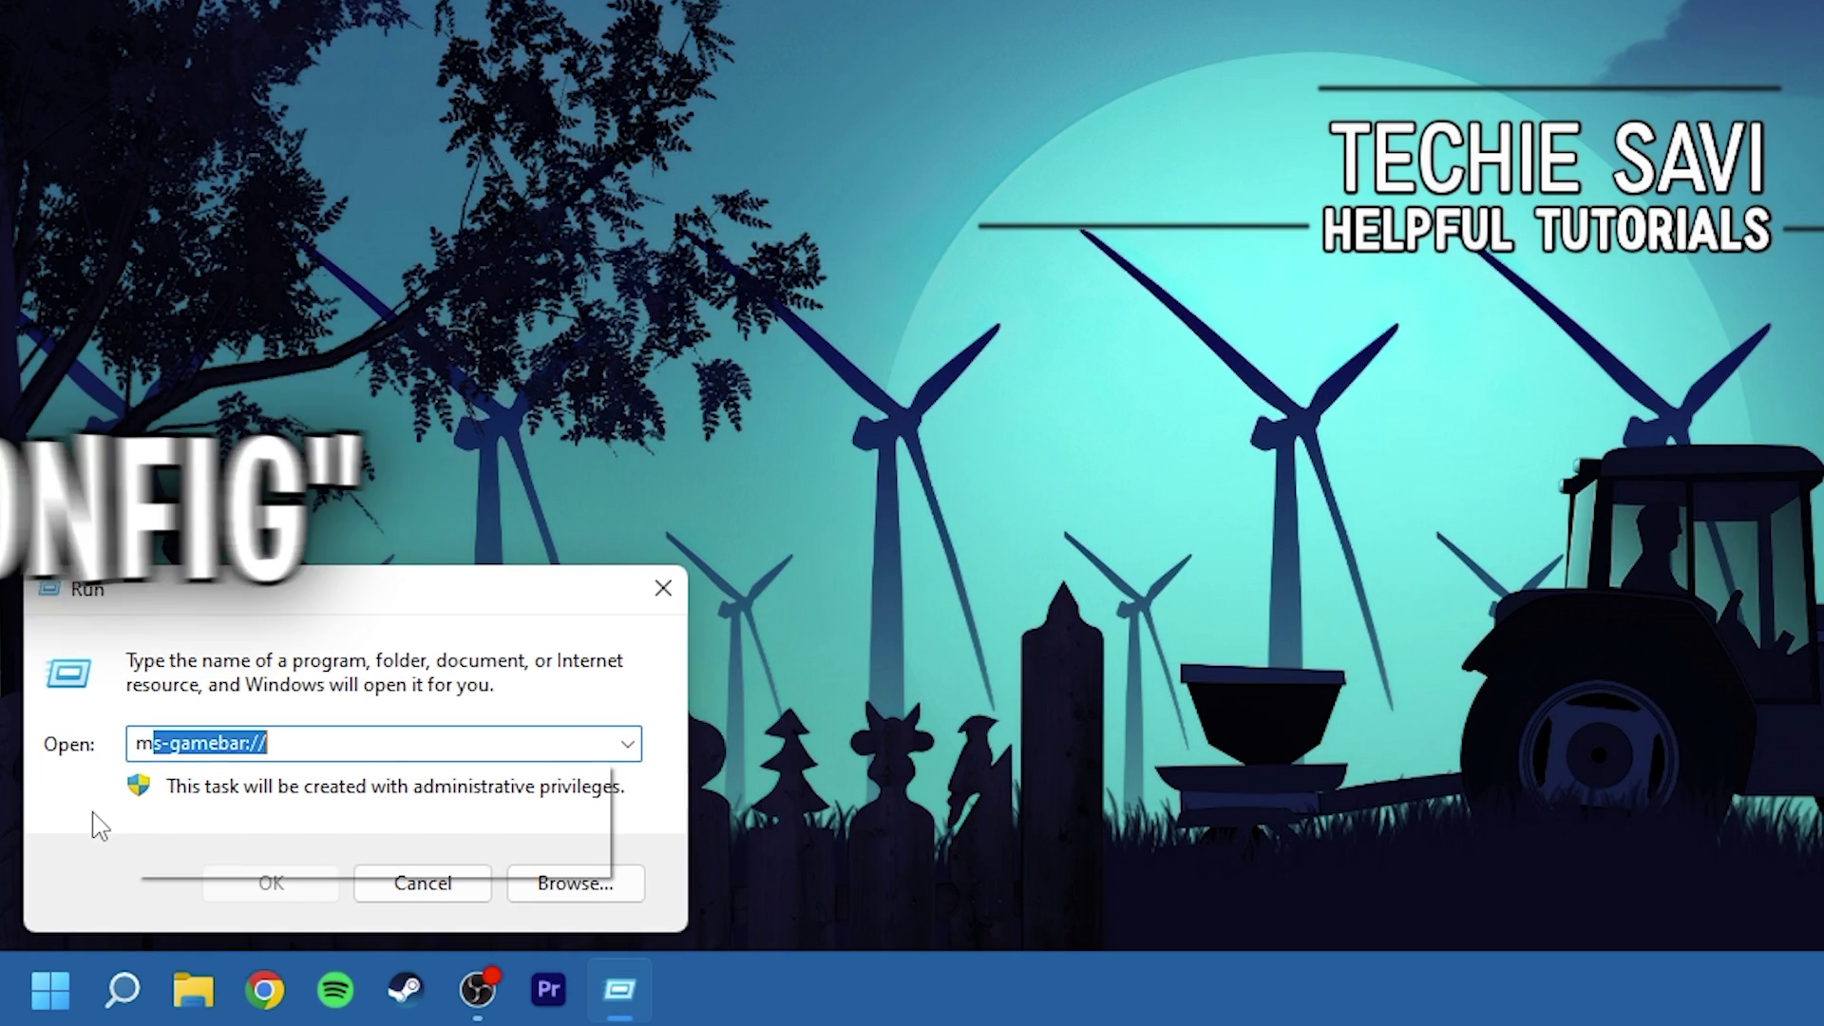
{"action": "type", "text": "sconfig"}
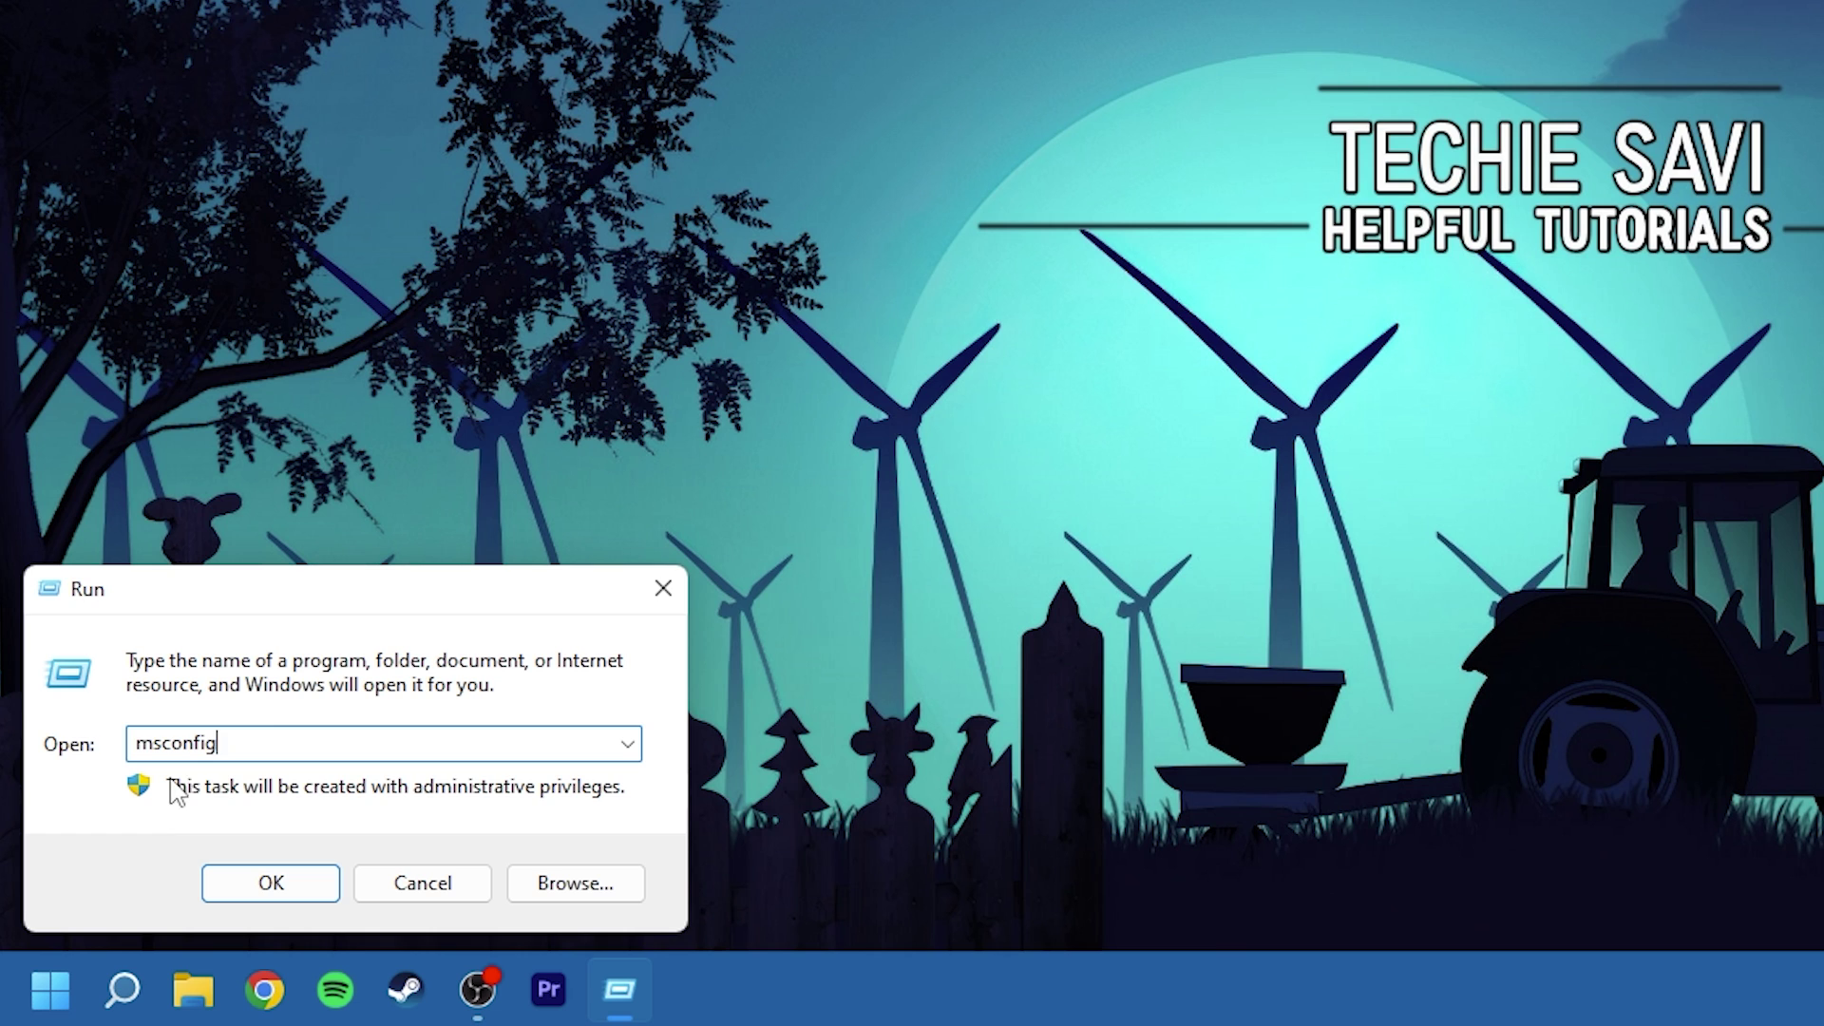
{"action": "left_click_drag", "start_coordinate": [272, 736], "coordinate": [76, 737]}
{"action": "left_click", "coordinate": [269, 747]}
{"action": "left_click", "coordinate": [270, 883]}
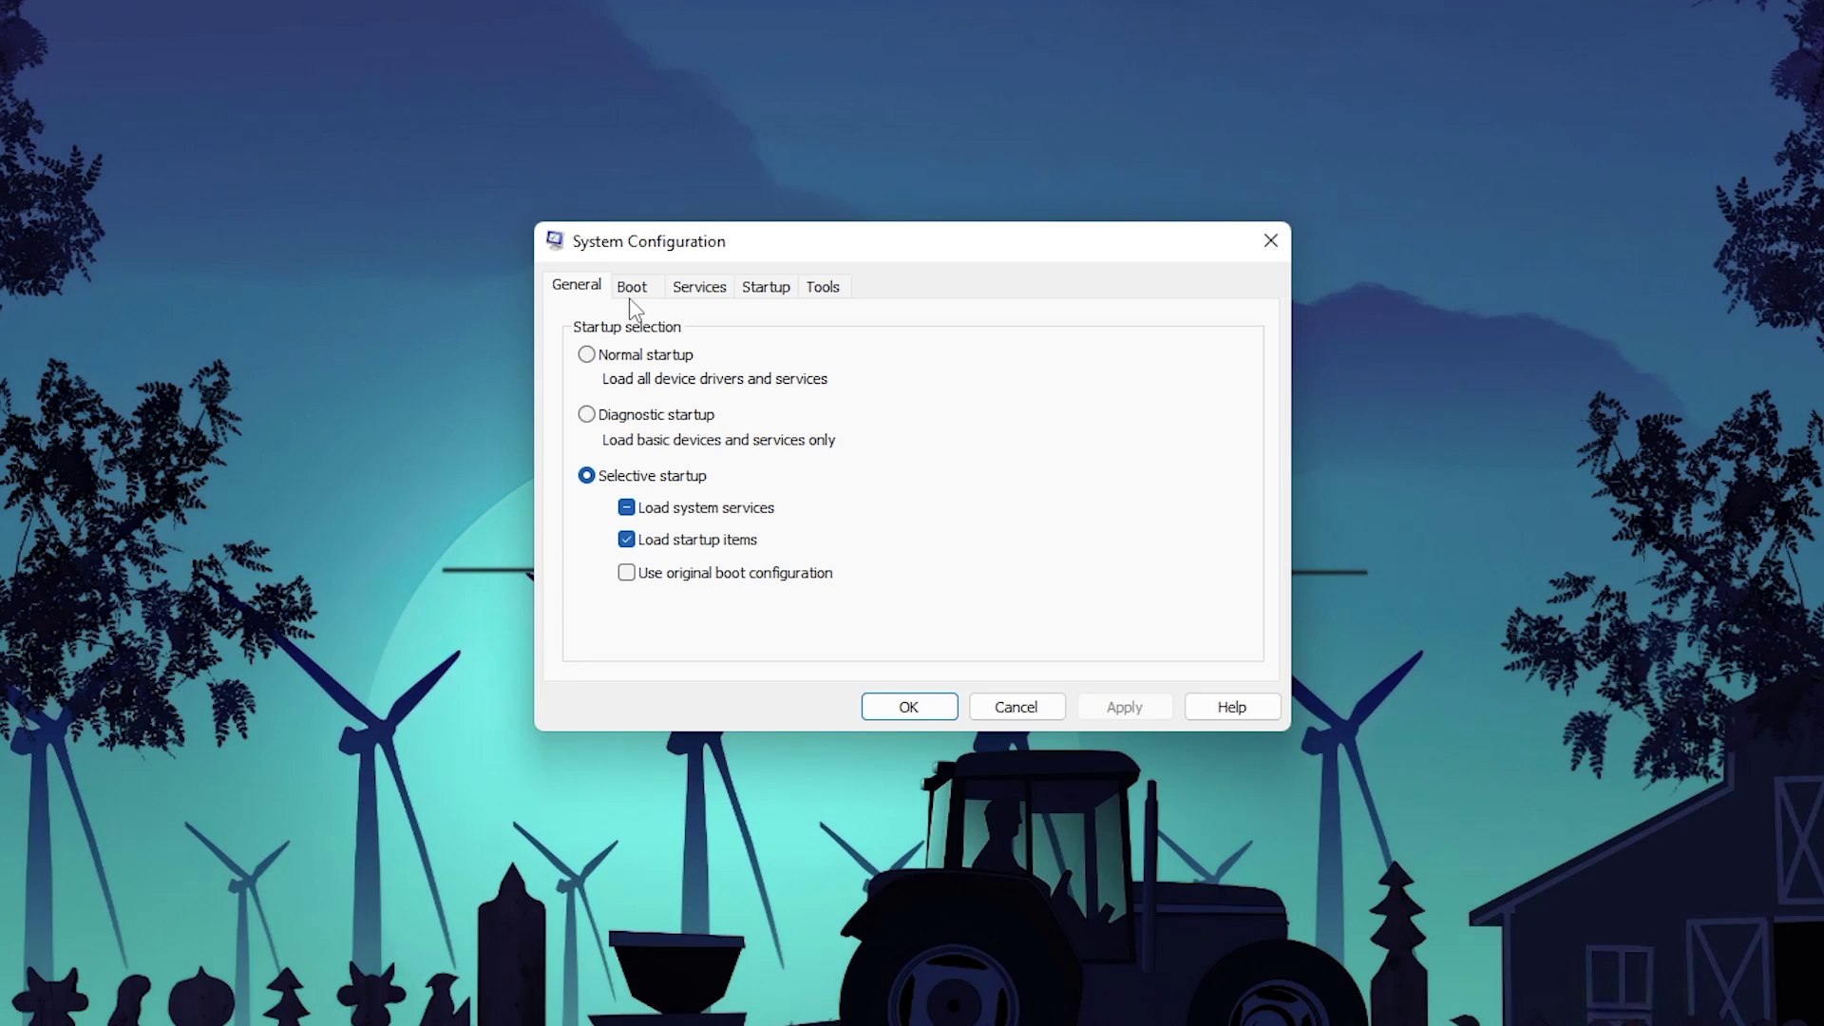
- Enable the number of processors in the advanced boot options for Windows 11 and set it to 12
{"action": "left_click", "coordinate": [712, 352]}
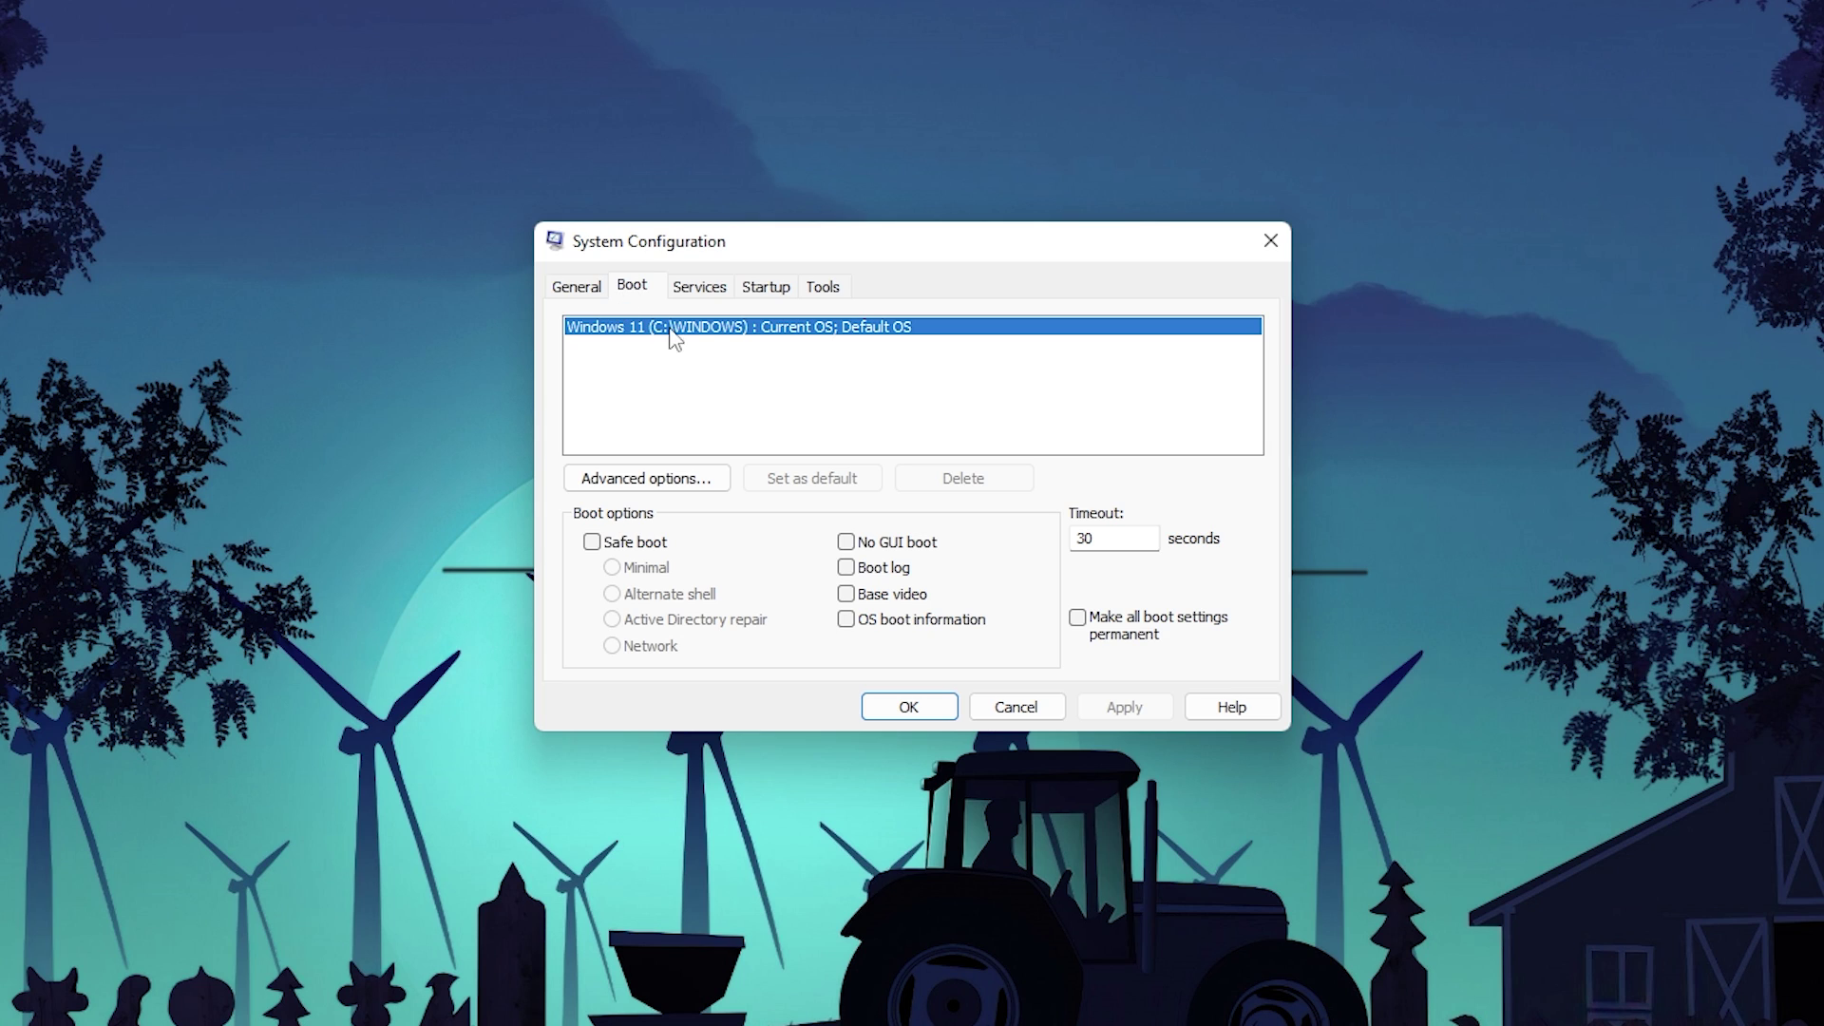
{"action": "left_click", "coordinate": [632, 483]}
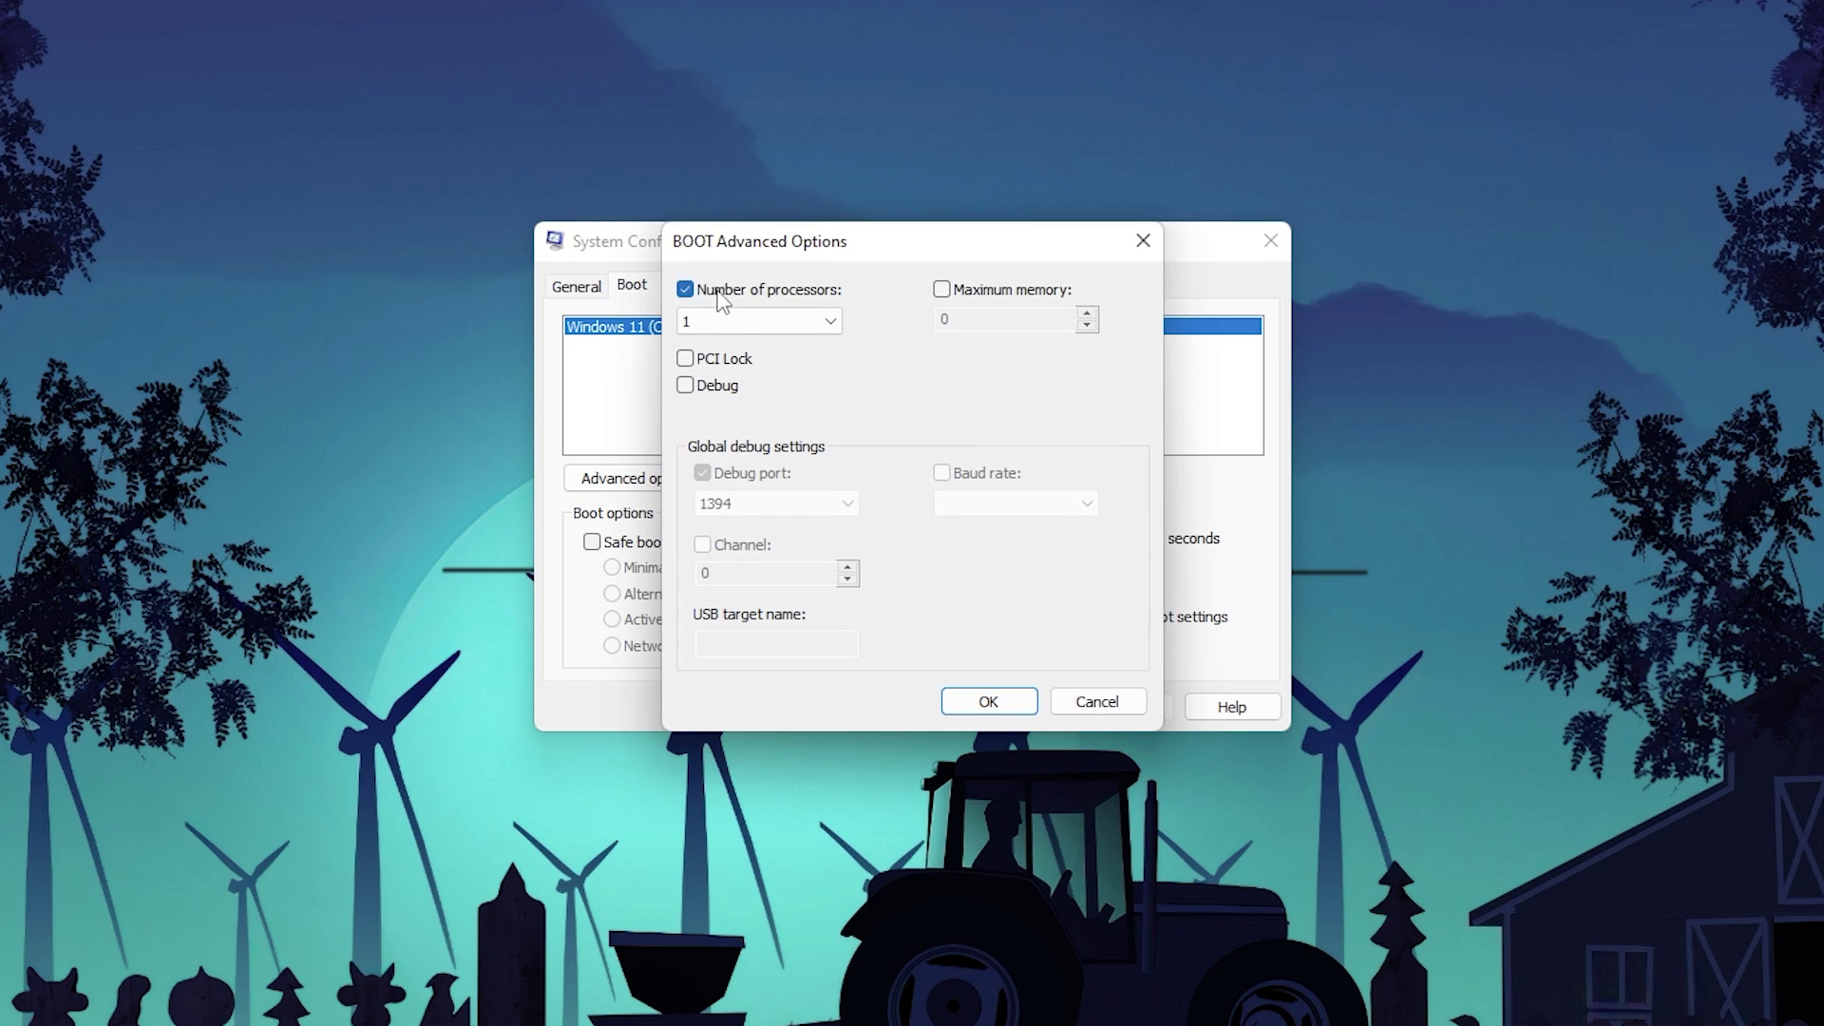
{"action": "left_click", "coordinate": [751, 321]}
{"action": "left_click", "coordinate": [708, 538]}
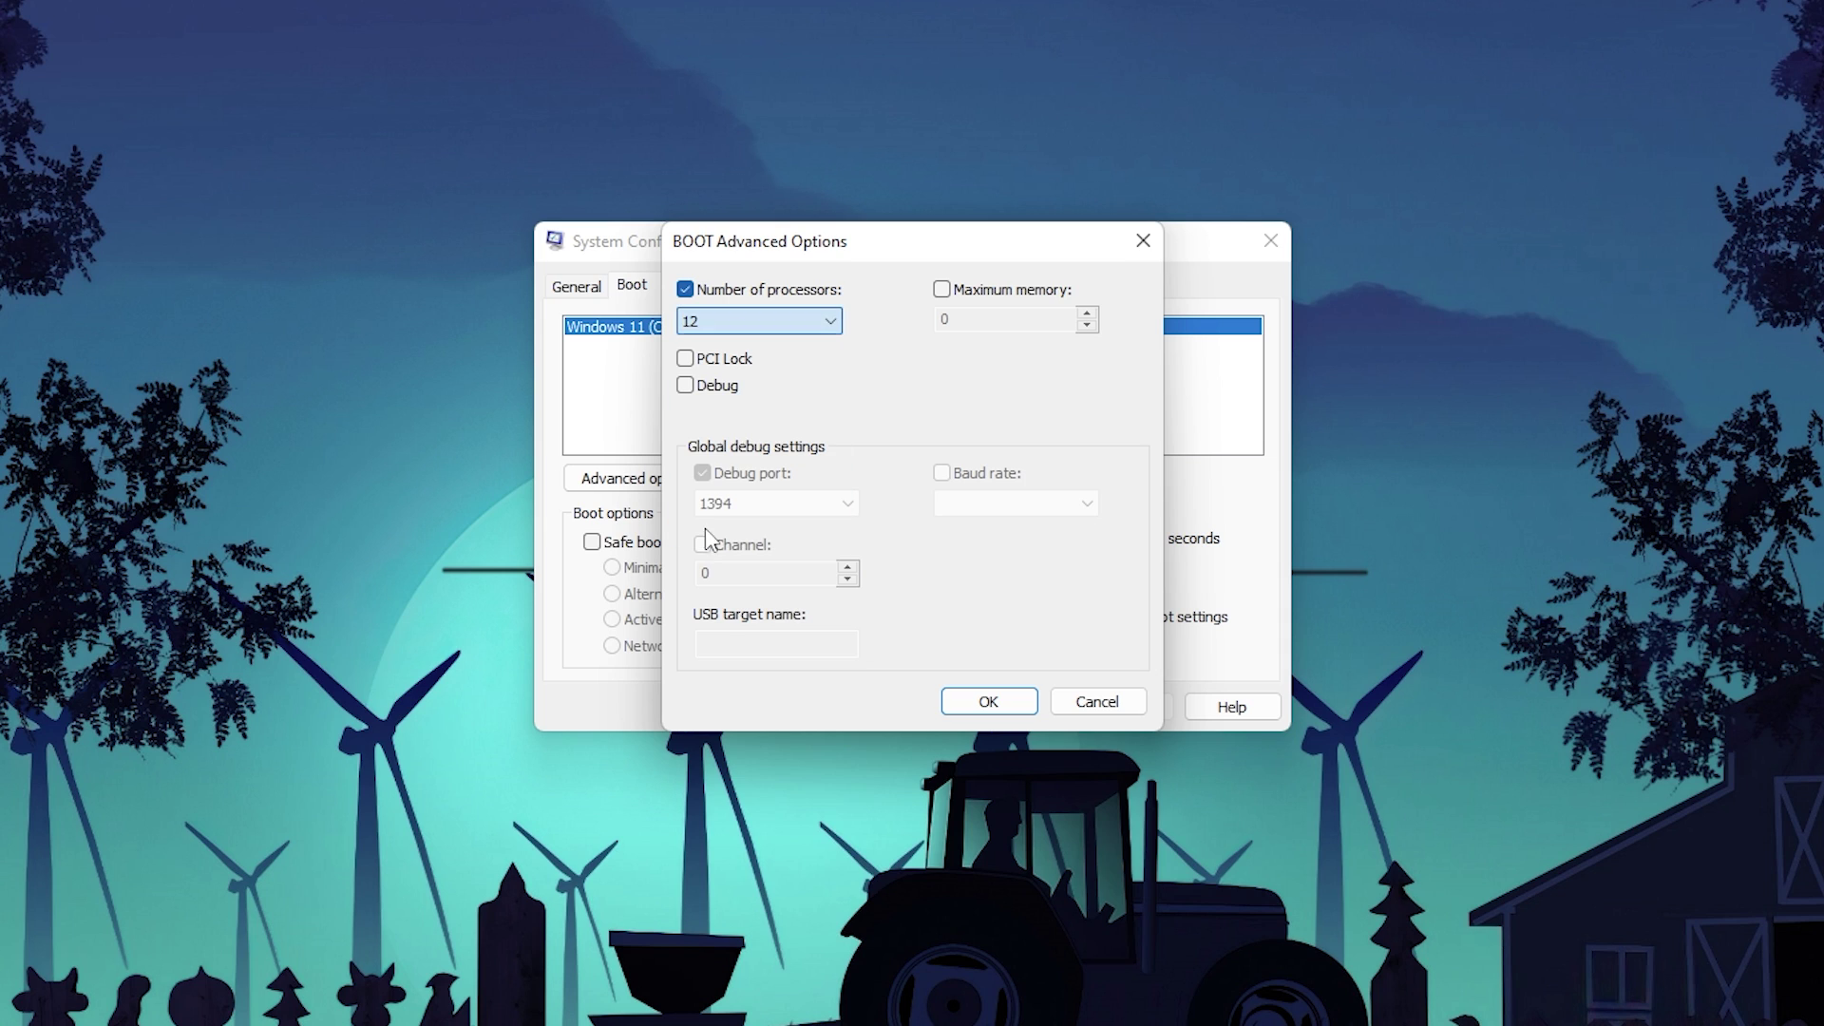
{"action": "left_click", "coordinate": [988, 701]}
- Display the services list in System Configuration with all Microsoft services hidden
{"action": "left_click", "coordinate": [760, 287]}
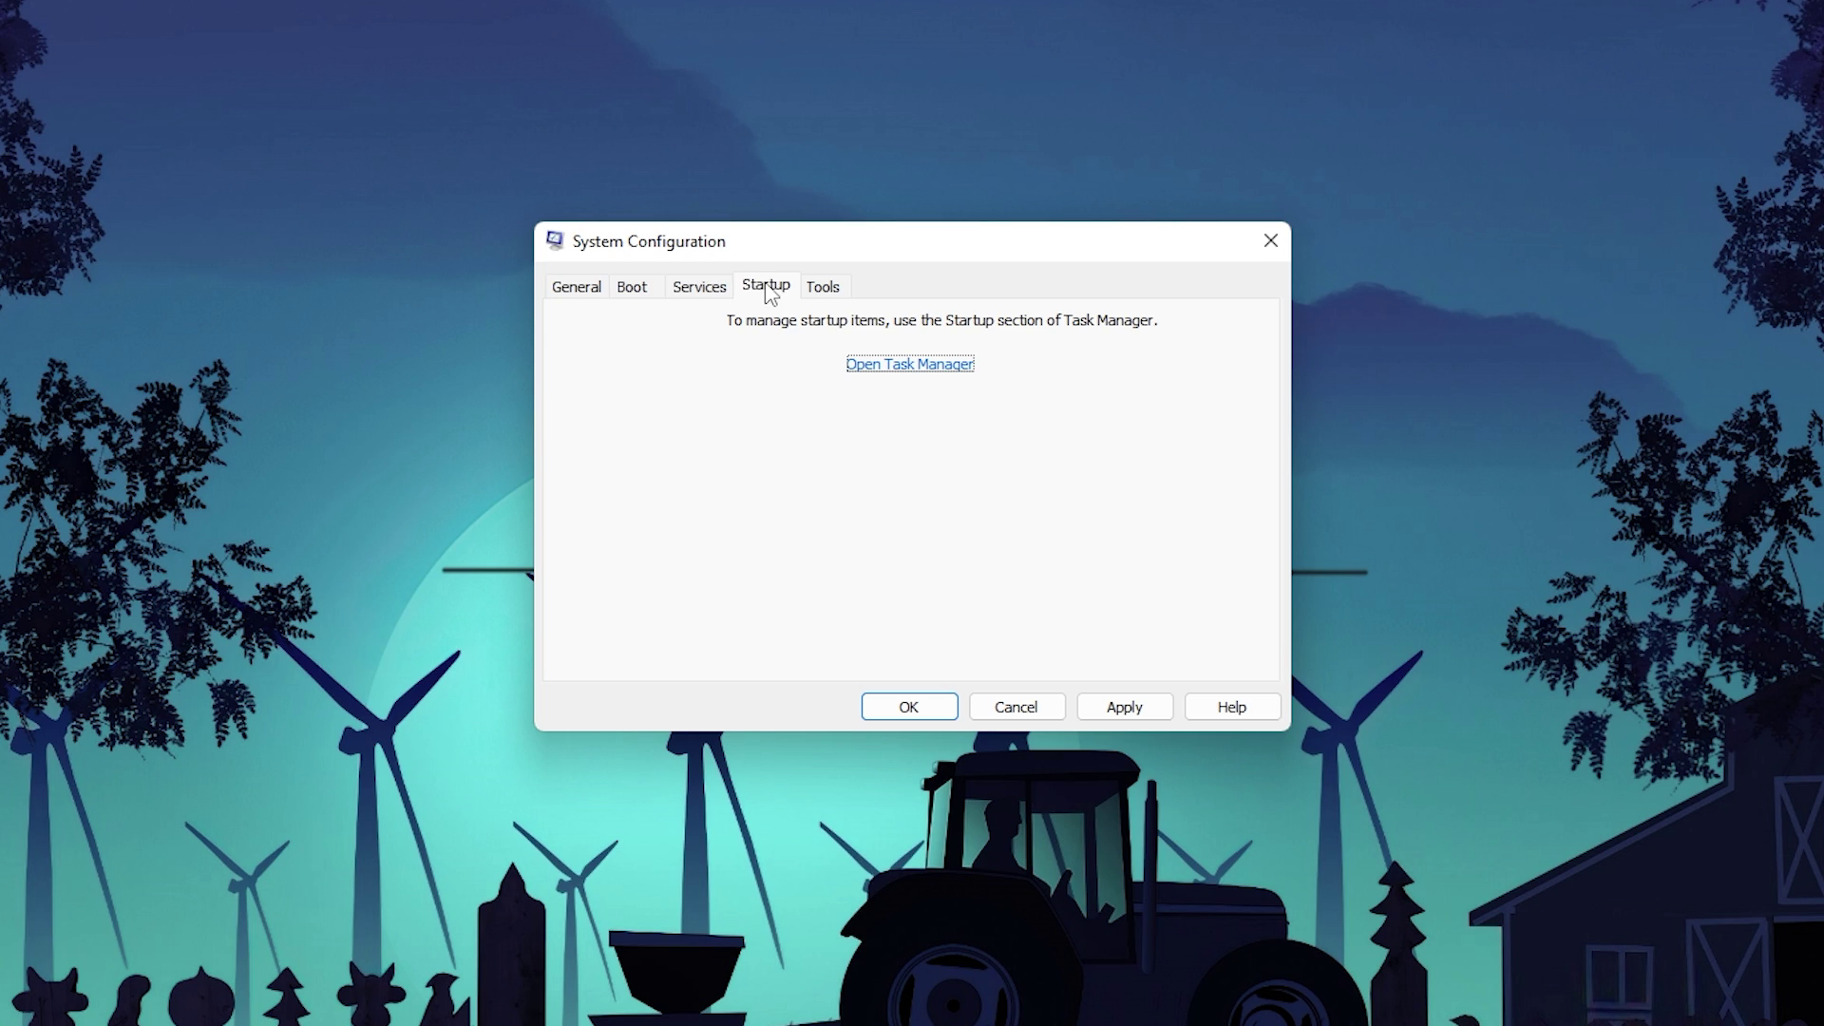
{"action": "left_click", "coordinate": [707, 287]}
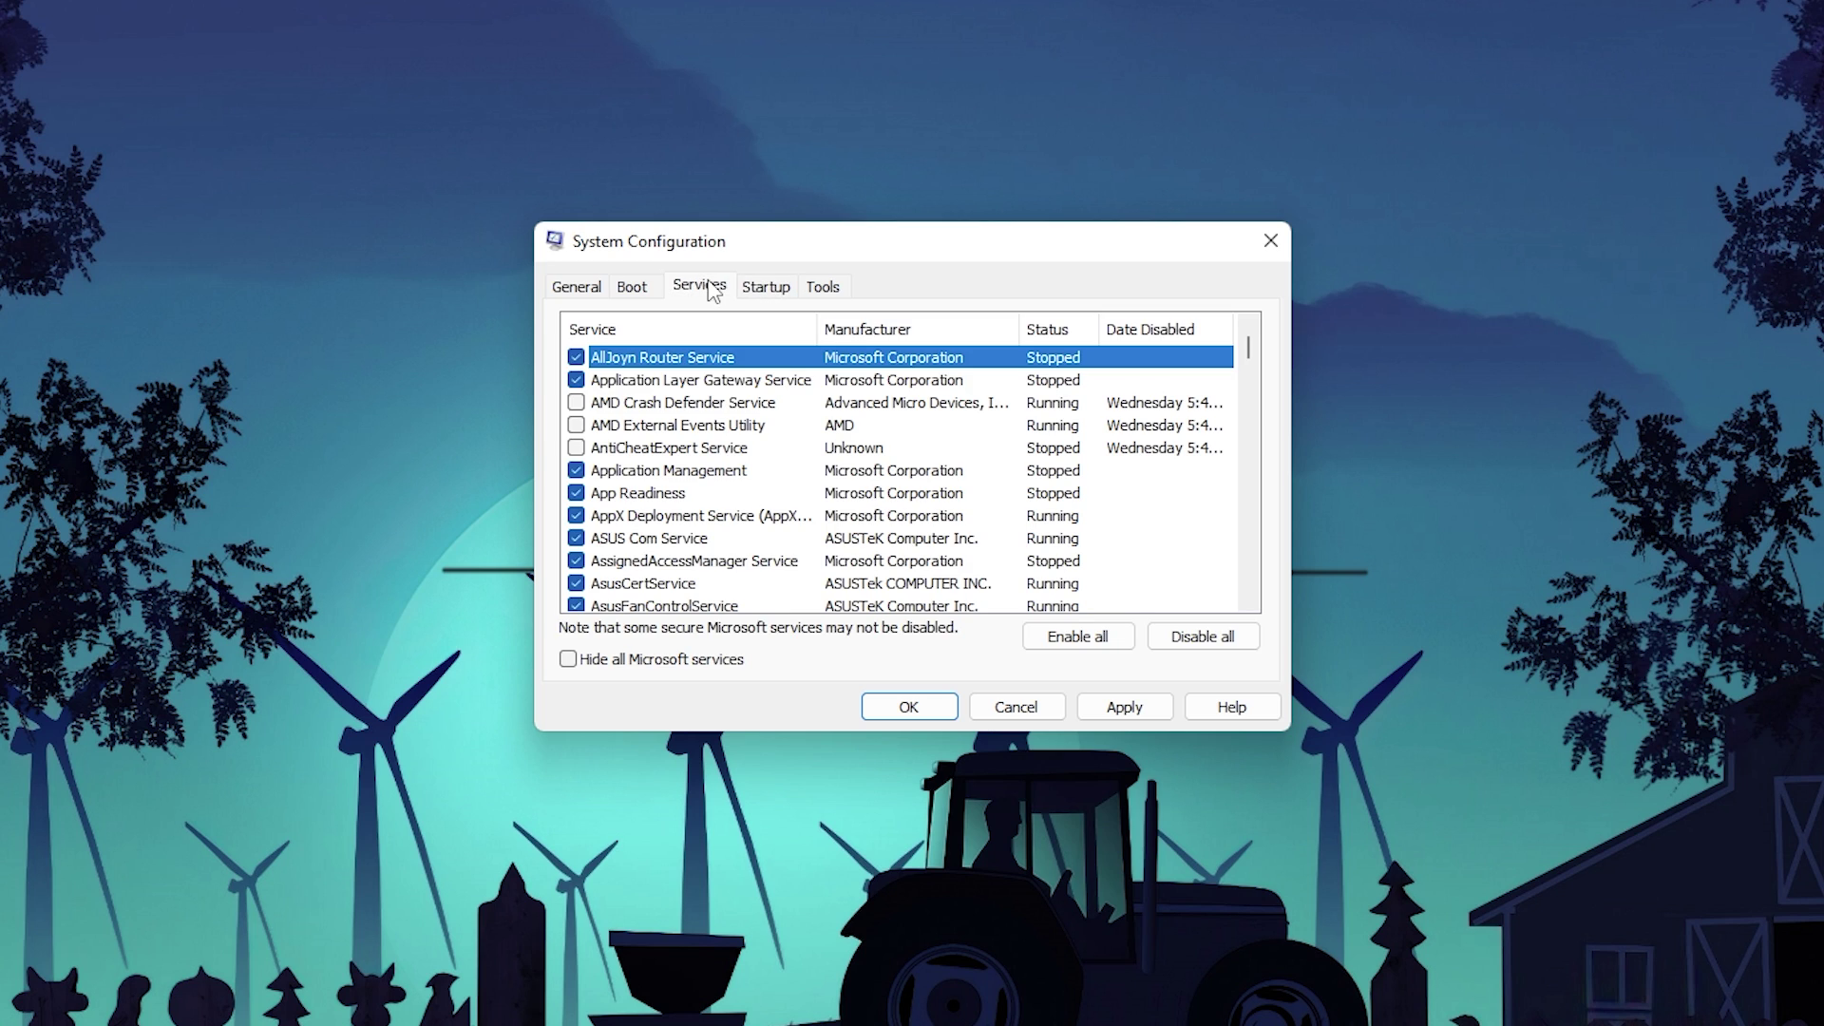
{"action": "left_click", "coordinate": [610, 664]}
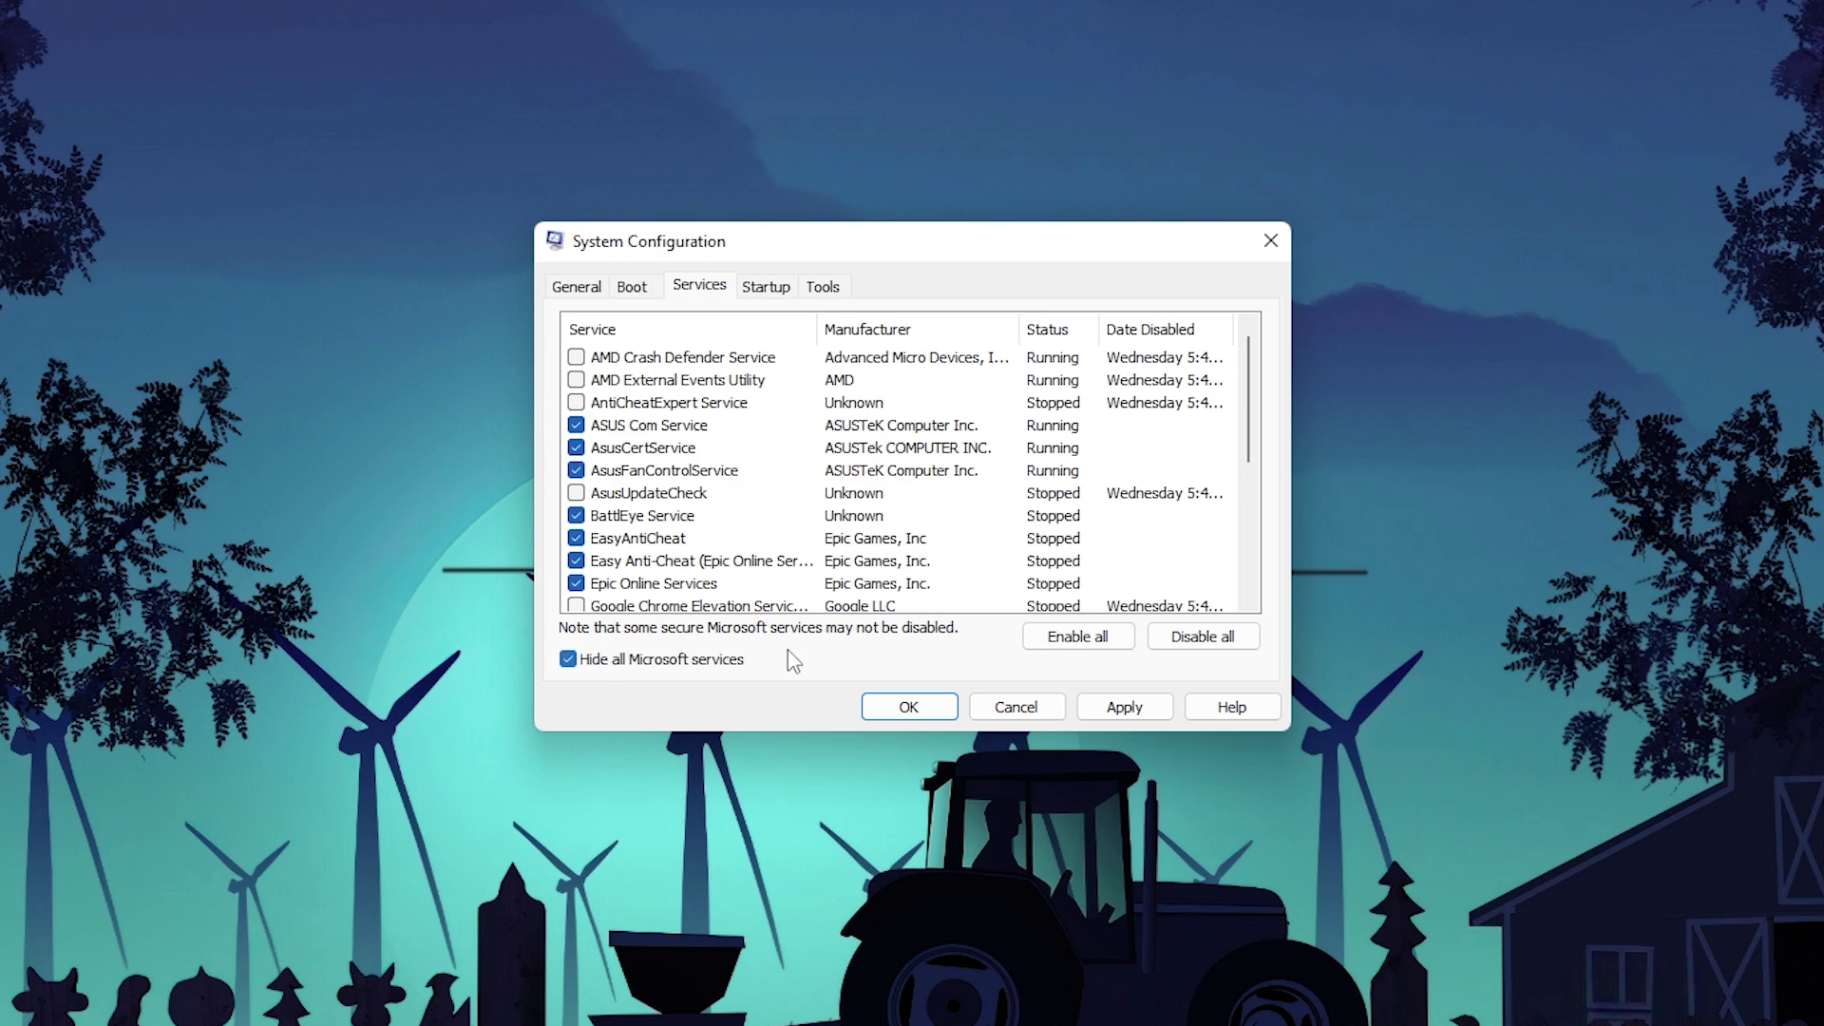
- Disable the EasyAntiCheat, Easy Anti-Cheat (Epic Online Services) and Epic Online Services services, and apply the changes to close System Configuration
{"action": "scroll", "coordinate": [1247, 443], "scroll_direction": "down", "scroll_amount": 3}
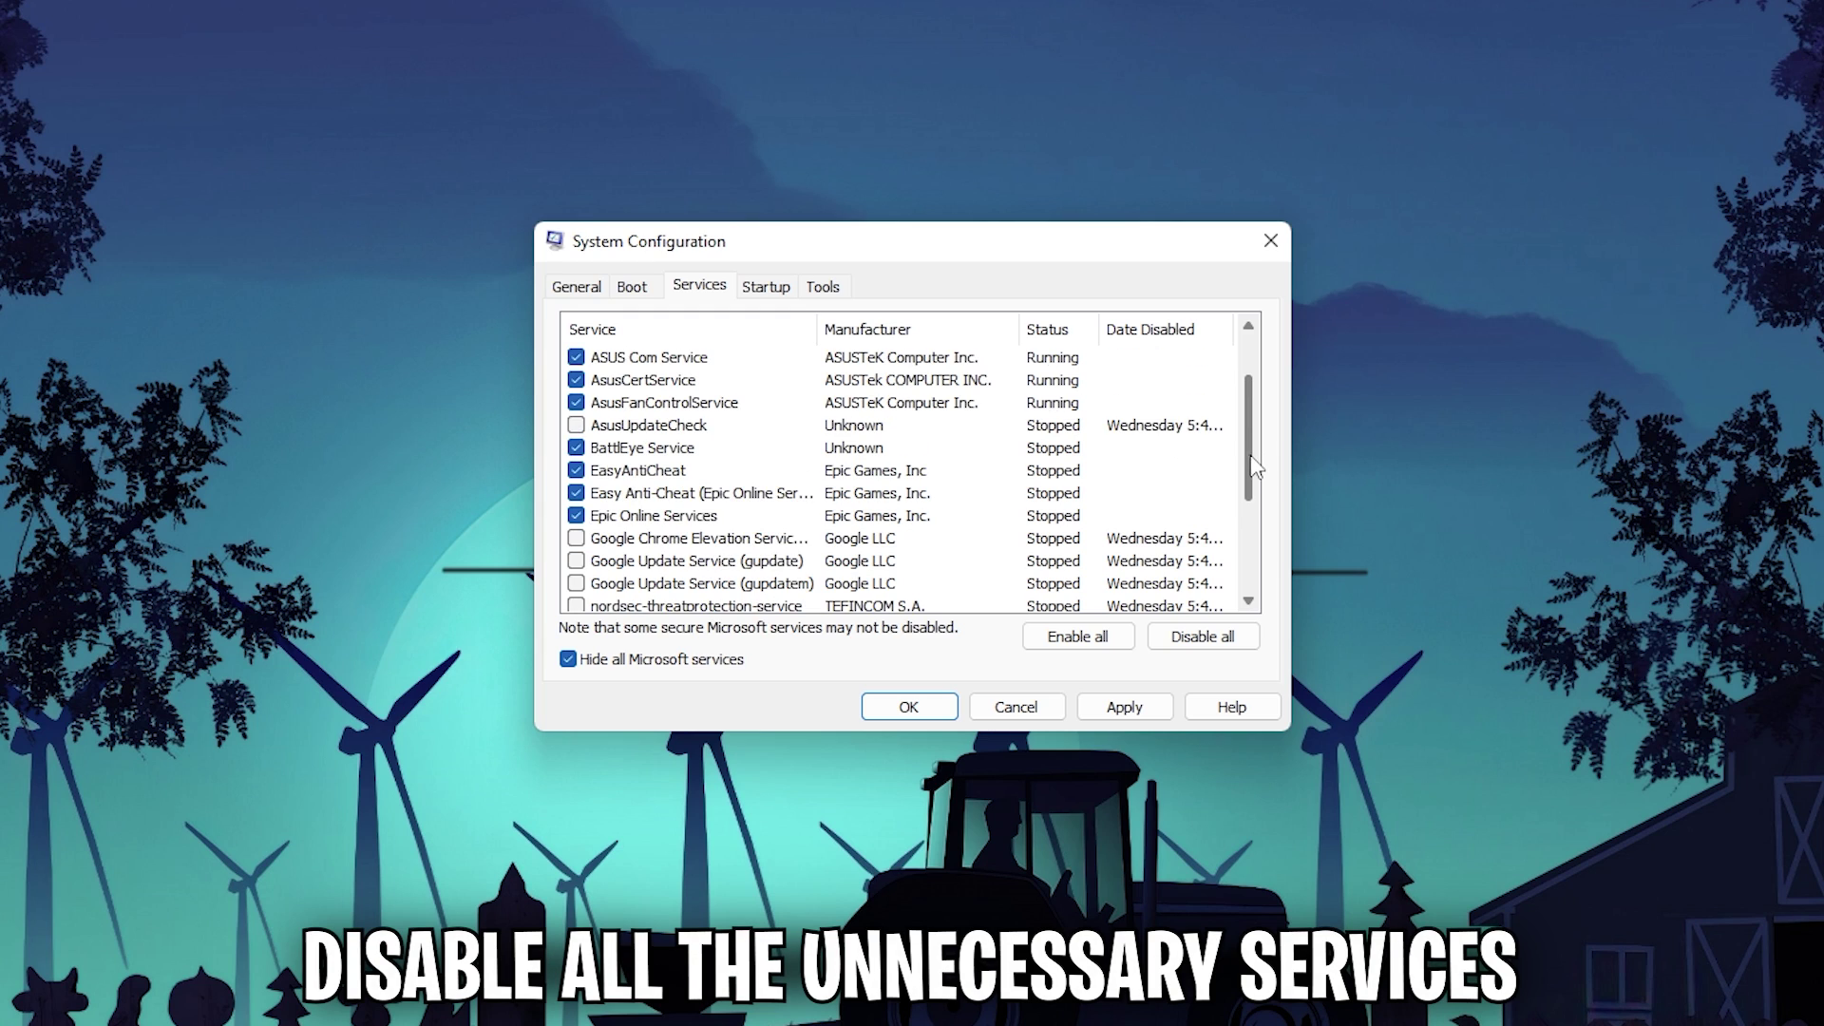
{"action": "scroll", "coordinate": [1250, 465], "scroll_direction": "down", "scroll_amount": 2}
{"action": "left_click", "coordinate": [575, 471]}
{"action": "left_click", "coordinate": [576, 470]}
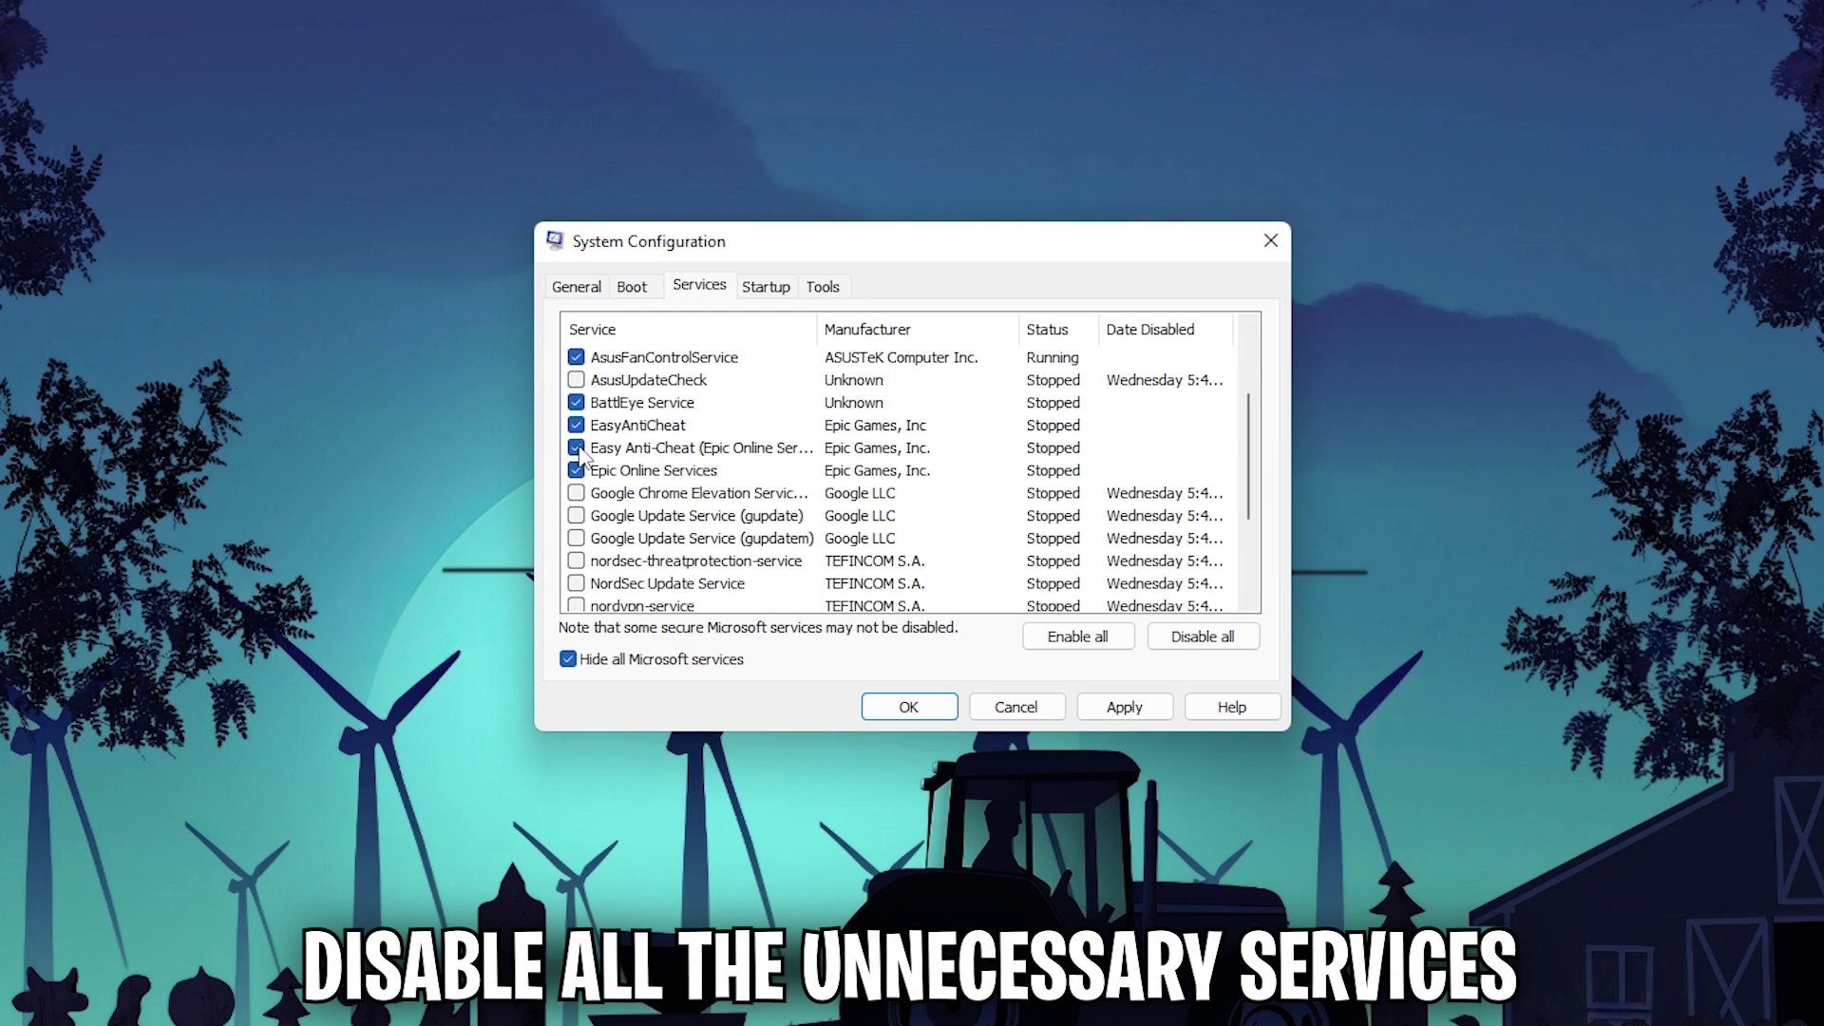
{"action": "left_click", "coordinate": [576, 448]}
{"action": "left_click", "coordinate": [576, 424]}
{"action": "scroll", "coordinate": [1256, 501], "scroll_direction": "down", "scroll_amount": 2}
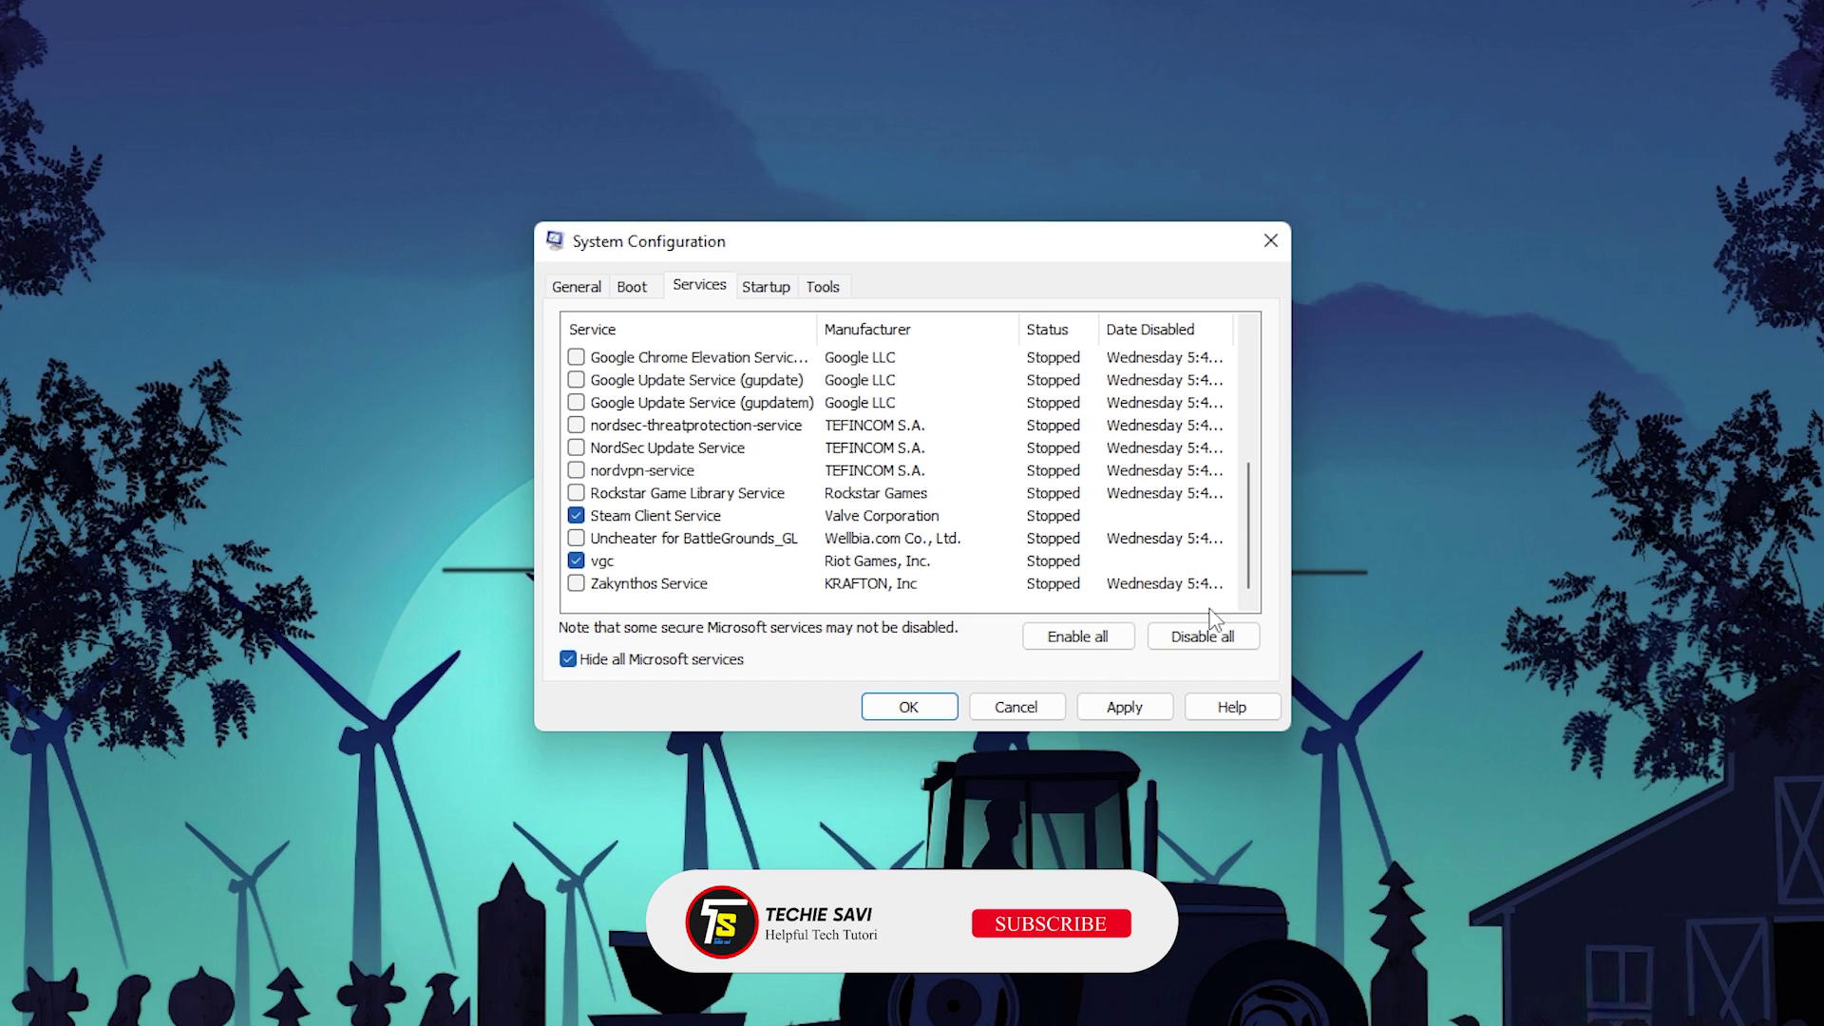
{"action": "left_click_drag", "start_coordinate": [1247, 562], "coordinate": [1252, 418]}
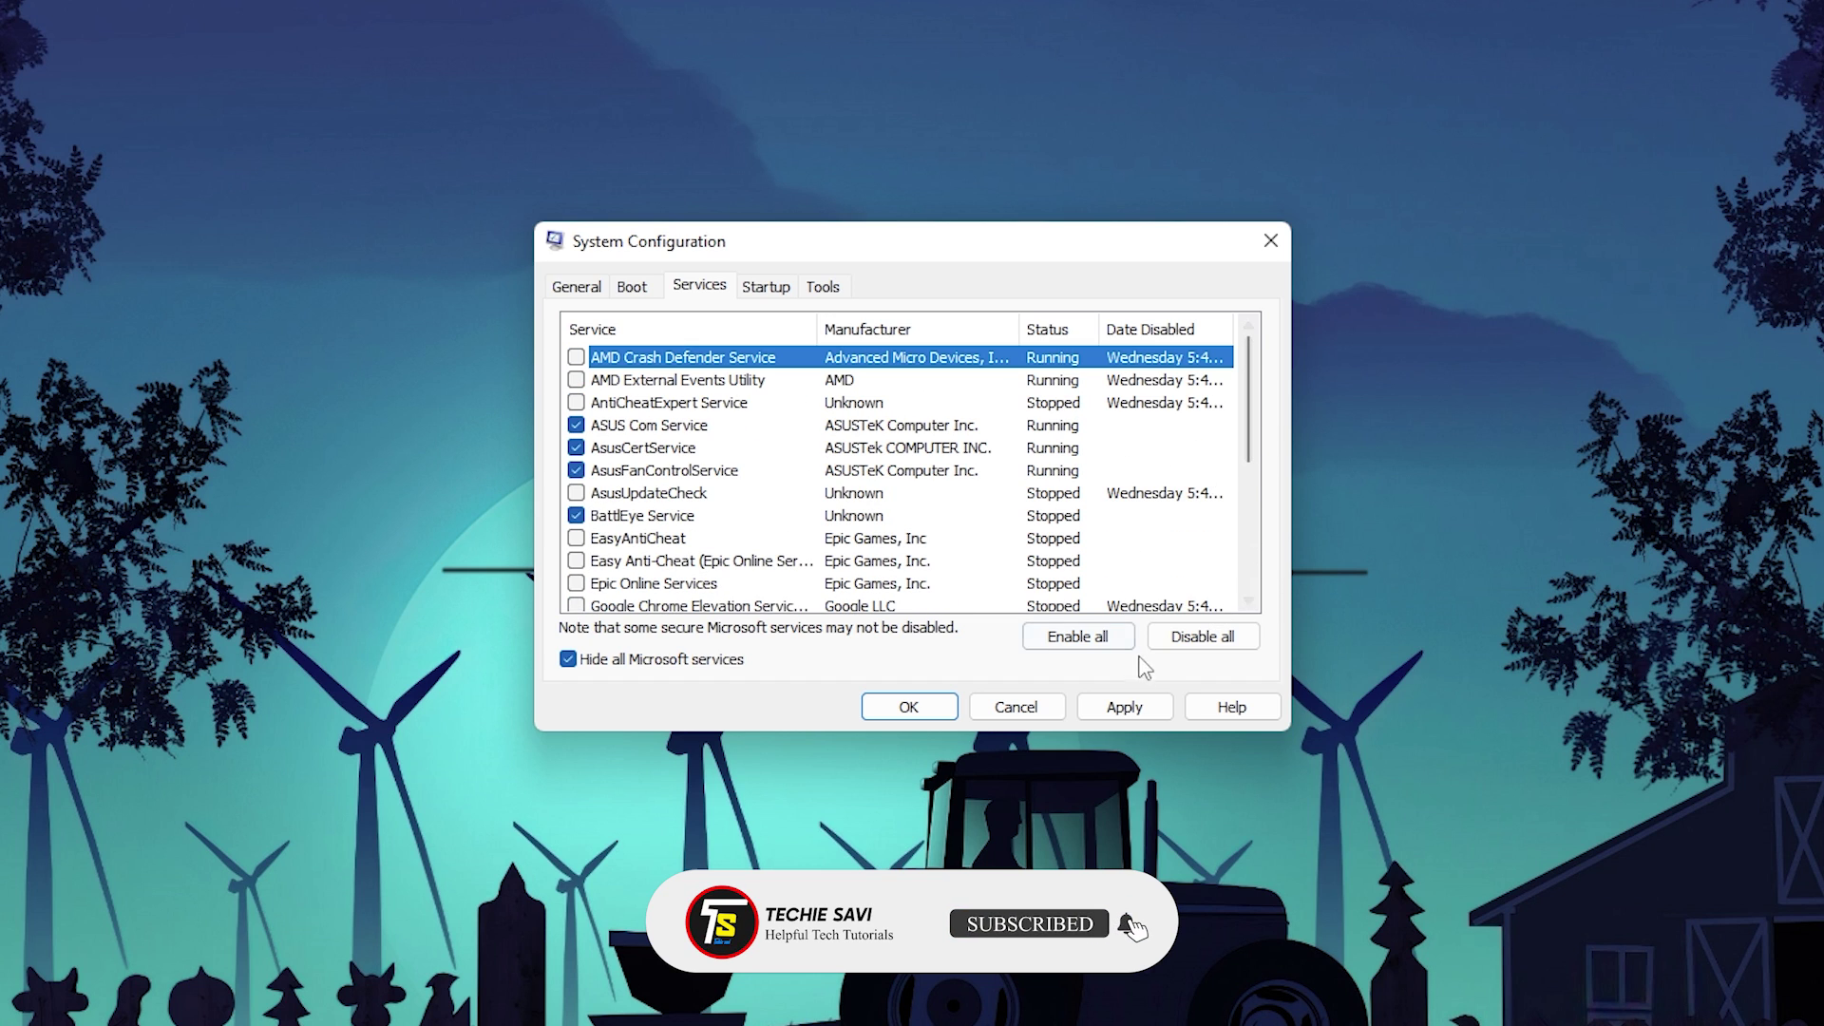
{"action": "left_click", "coordinate": [1124, 707]}
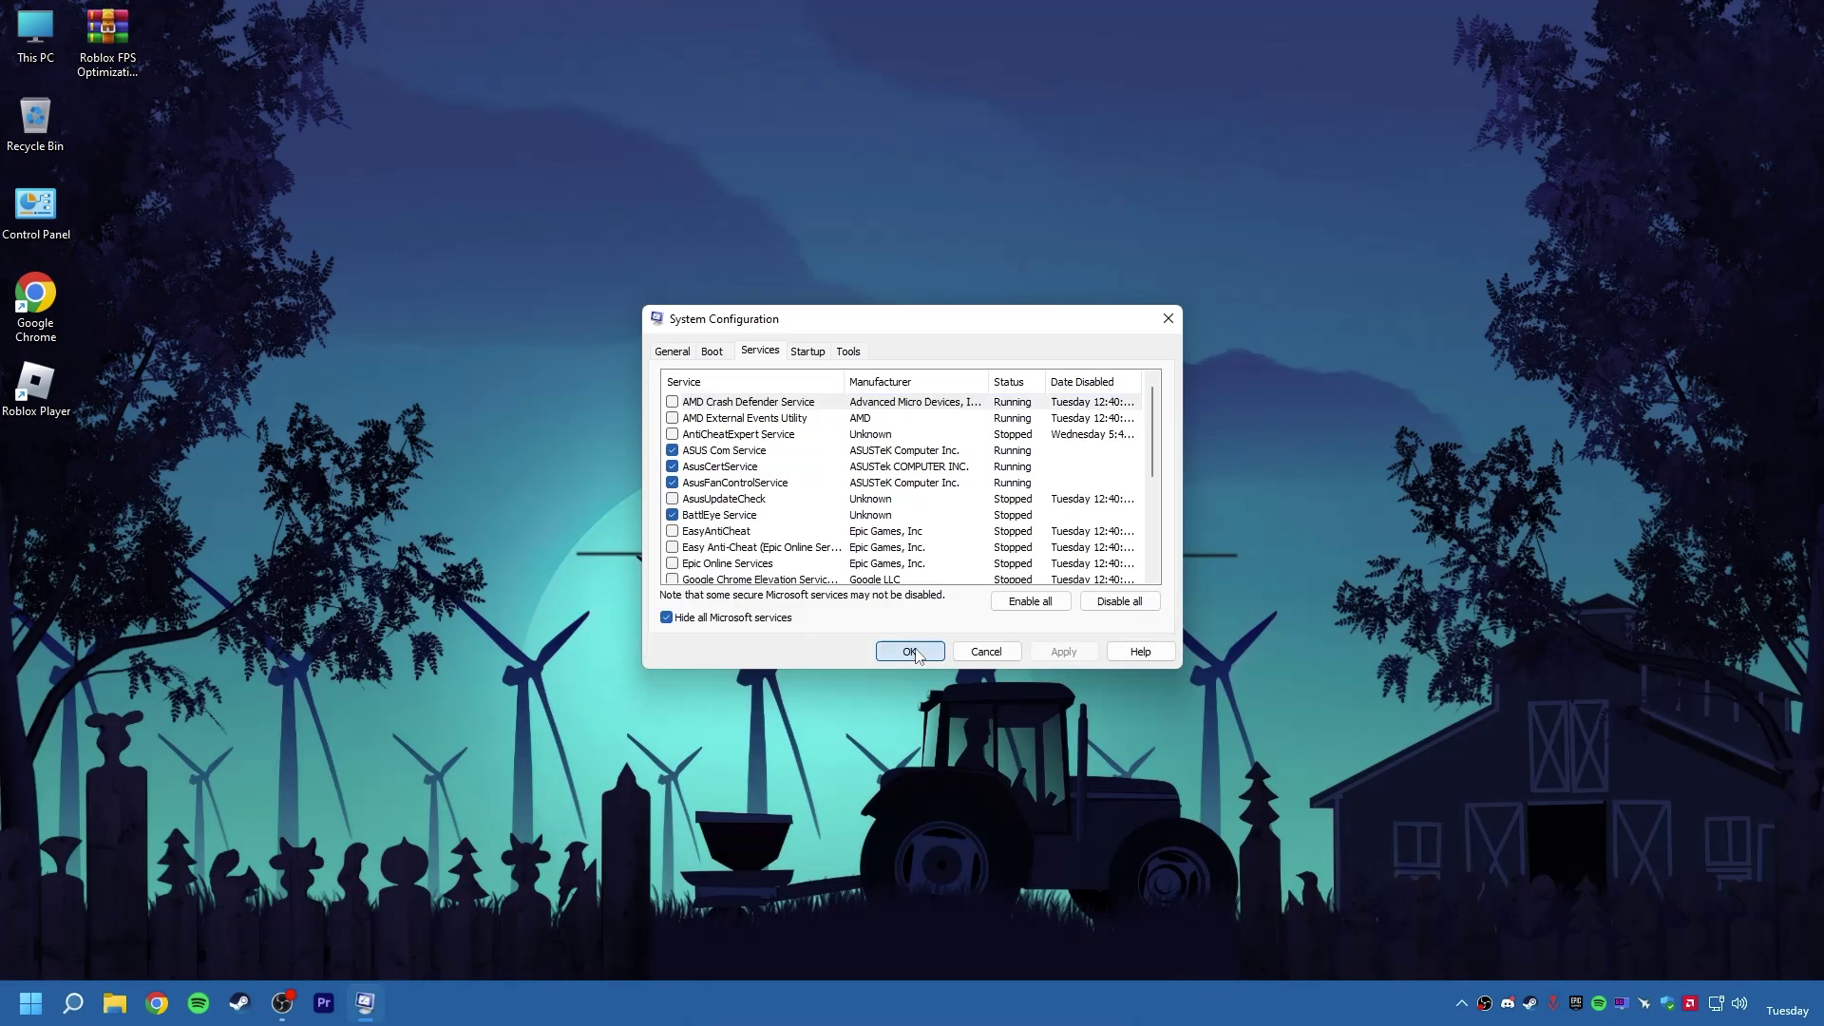
{"action": "left_click", "coordinate": [908, 706]}
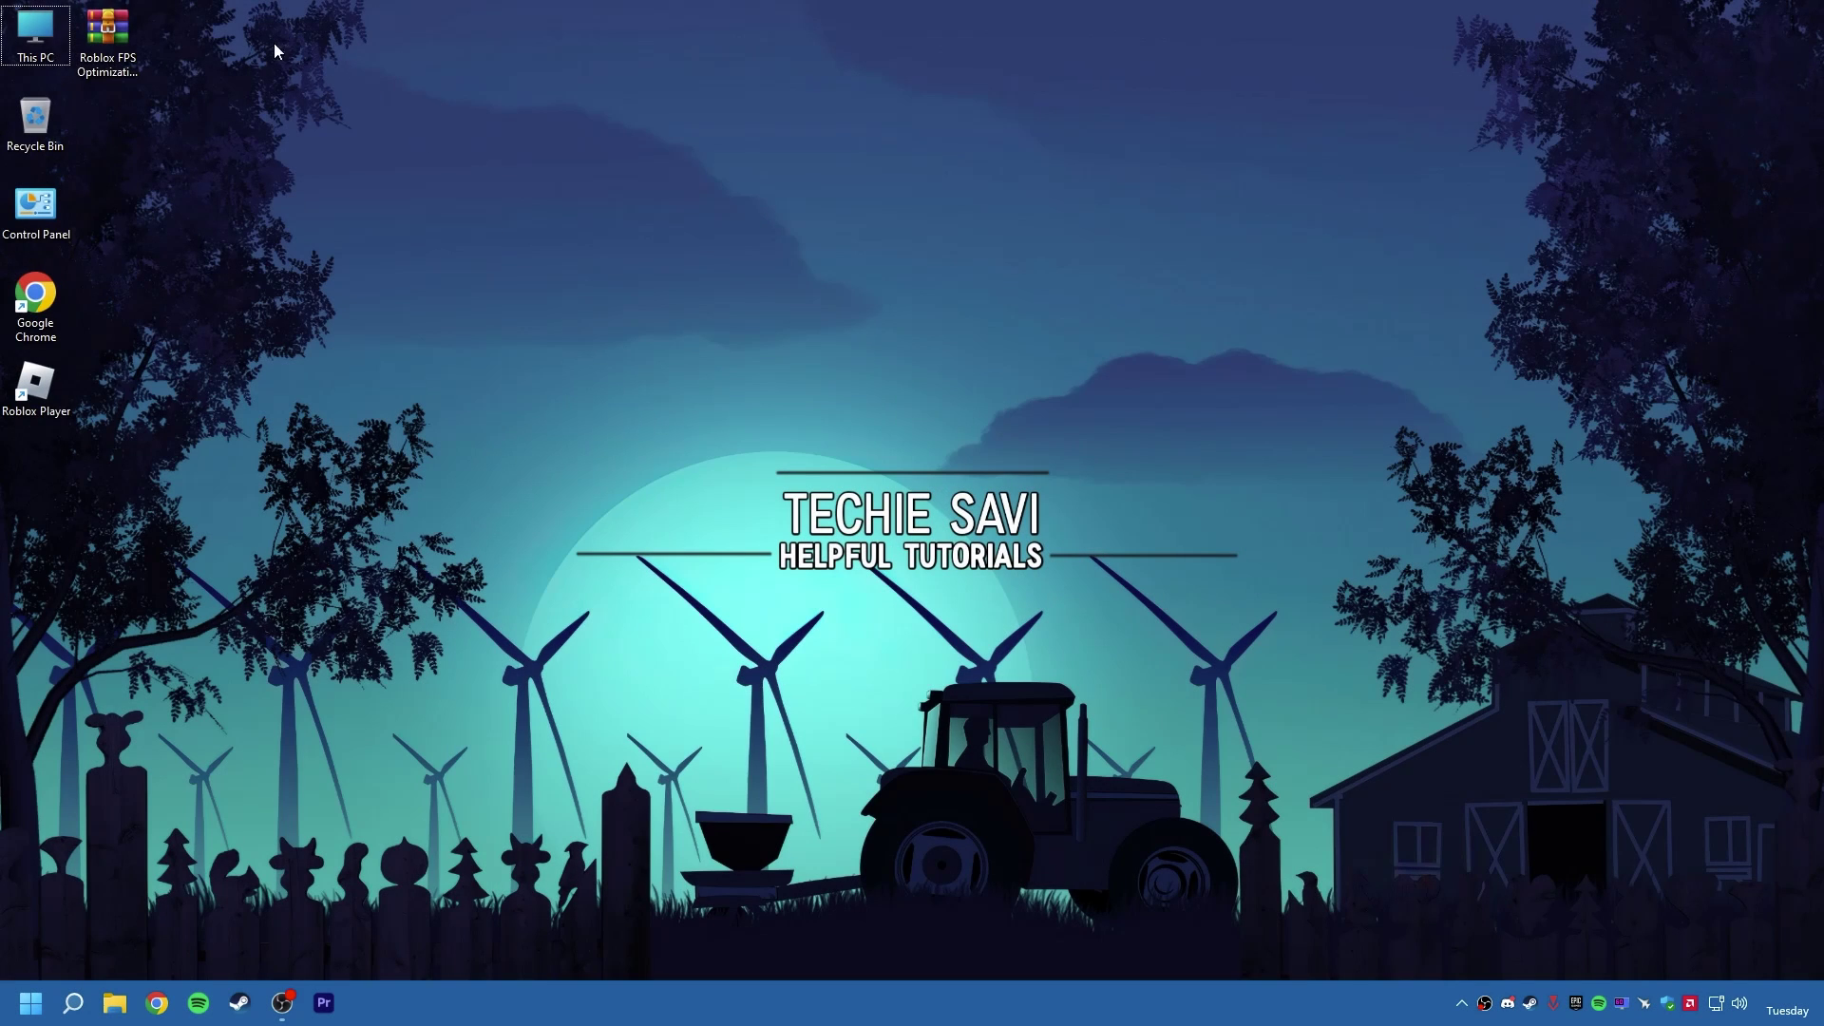
- Extract the Roblox FPS Optimization Pack folder from its RAR archive to the desktop and close the archive window
{"action": "left_click_drag", "start_coordinate": [109, 40], "coordinate": [332, 103]}
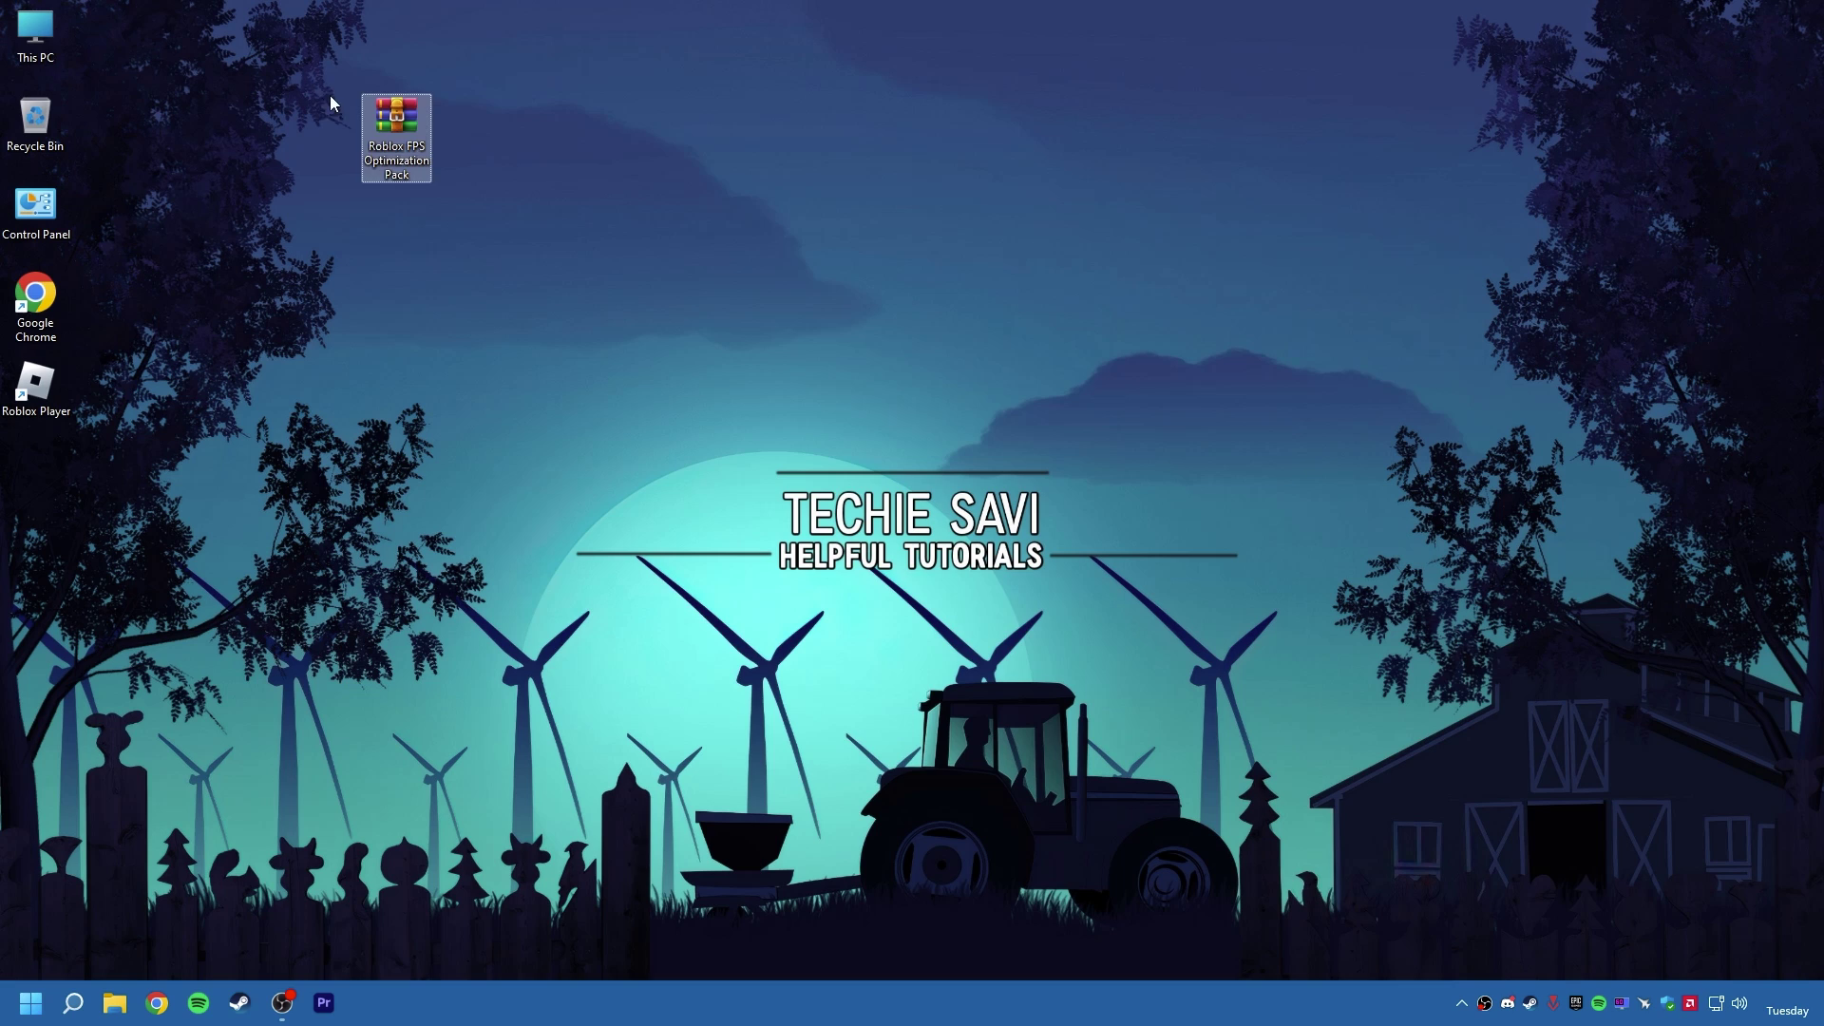
{"action": "right_click", "coordinate": [396, 145]}
{"action": "left_click", "coordinate": [437, 204]}
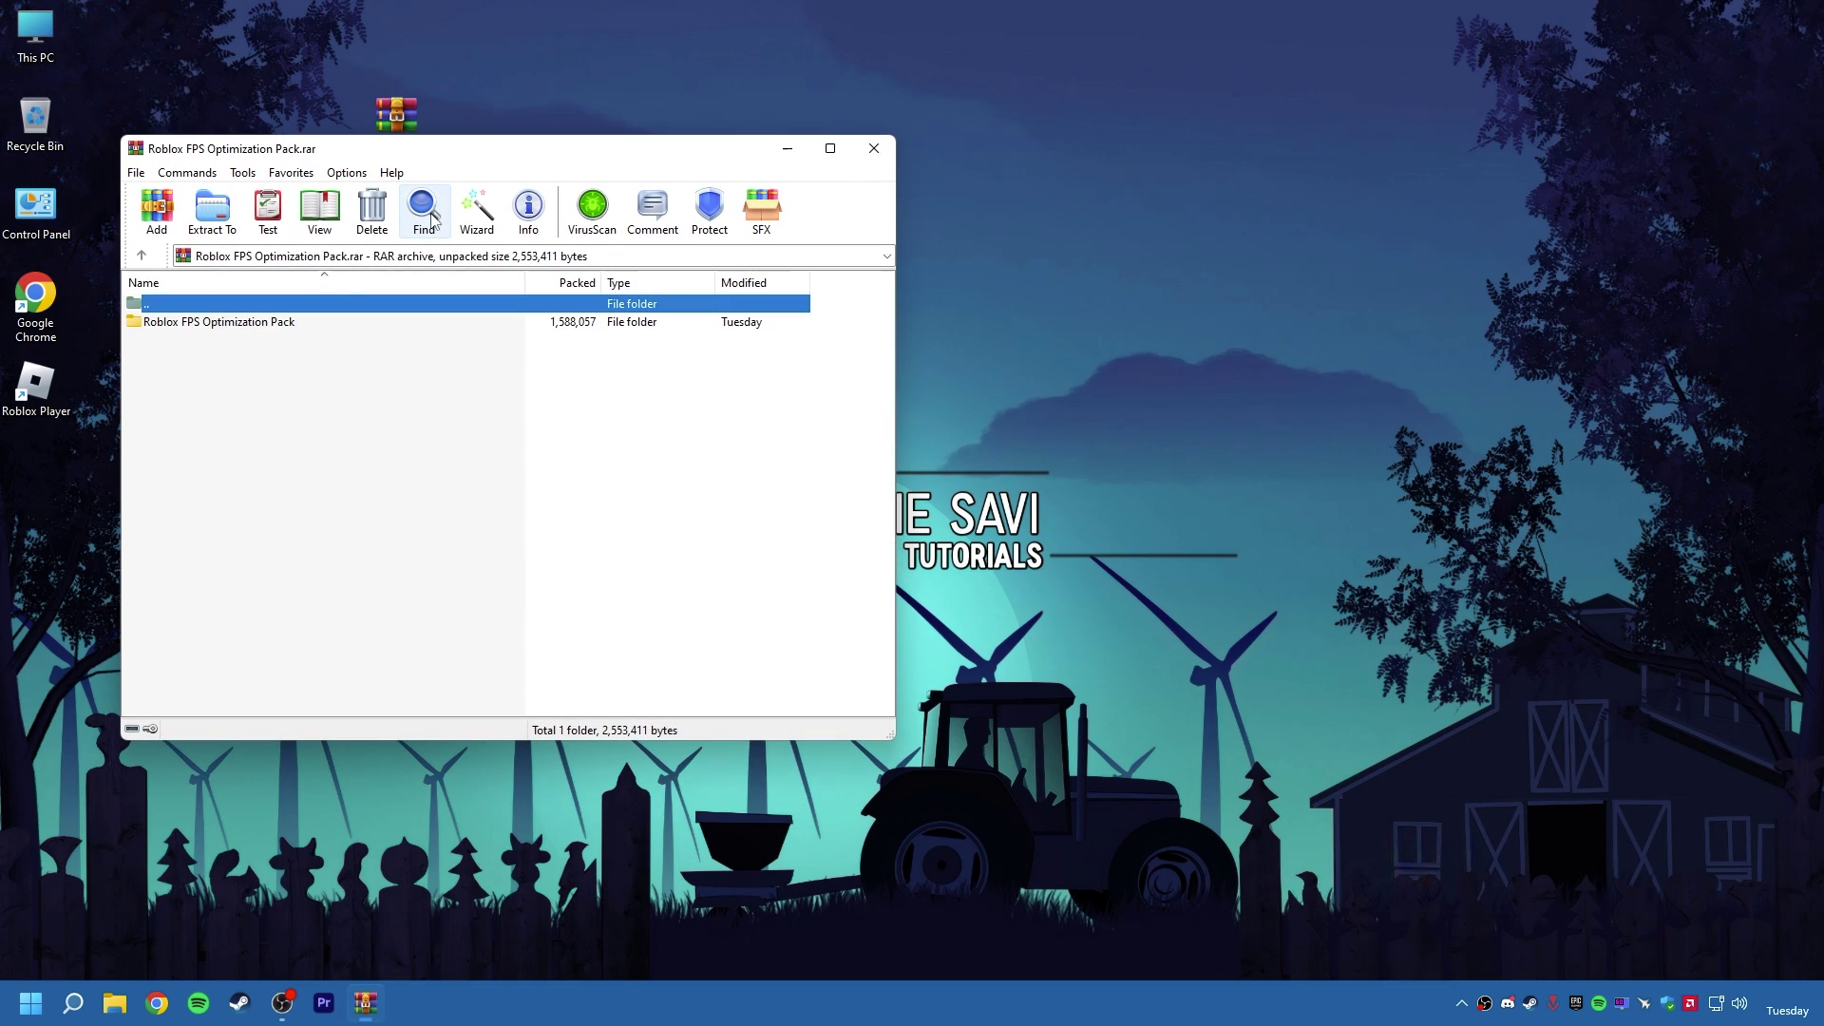
{"action": "left_click", "coordinate": [271, 323]}
{"action": "left_click_drag", "start_coordinate": [485, 145], "coordinate": [403, 216]}
{"action": "left_click", "coordinate": [873, 148]}
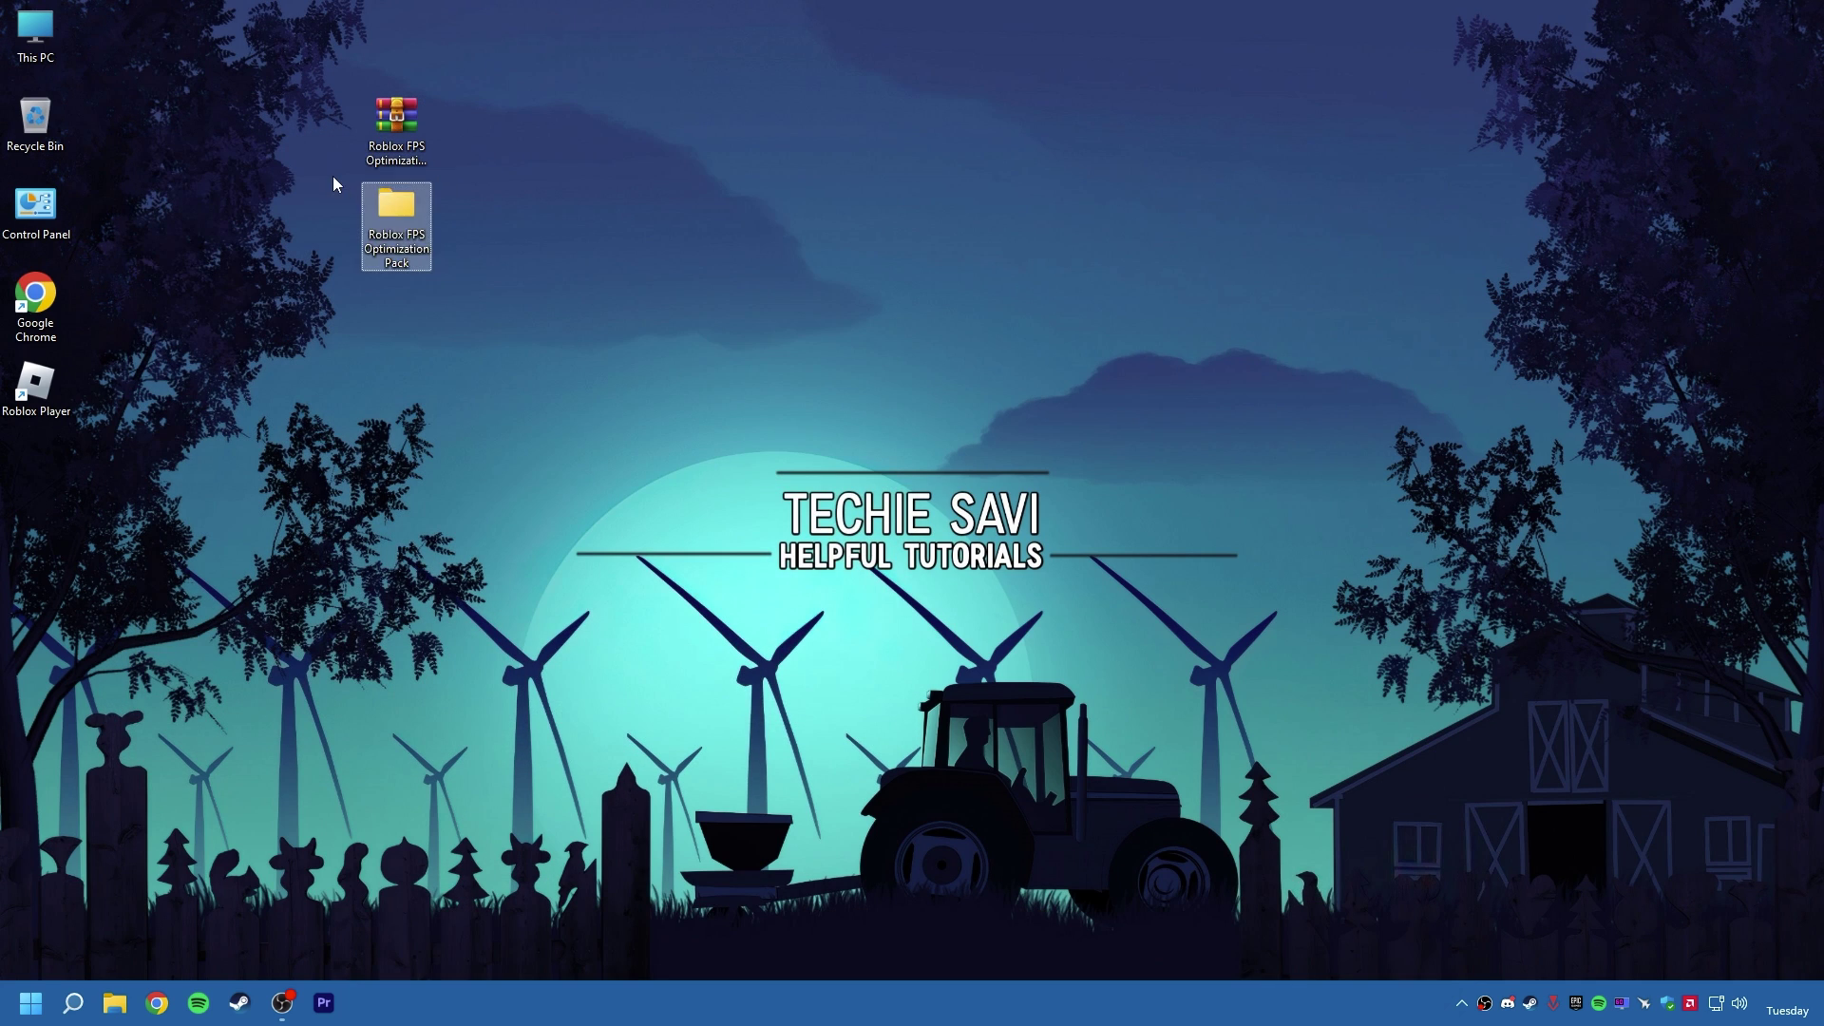
- Open the extracted Roblox FPS Optimization Pack folder and go into its Windows Advance Tweaks subfolder
{"action": "right_click", "coordinate": [407, 240]}
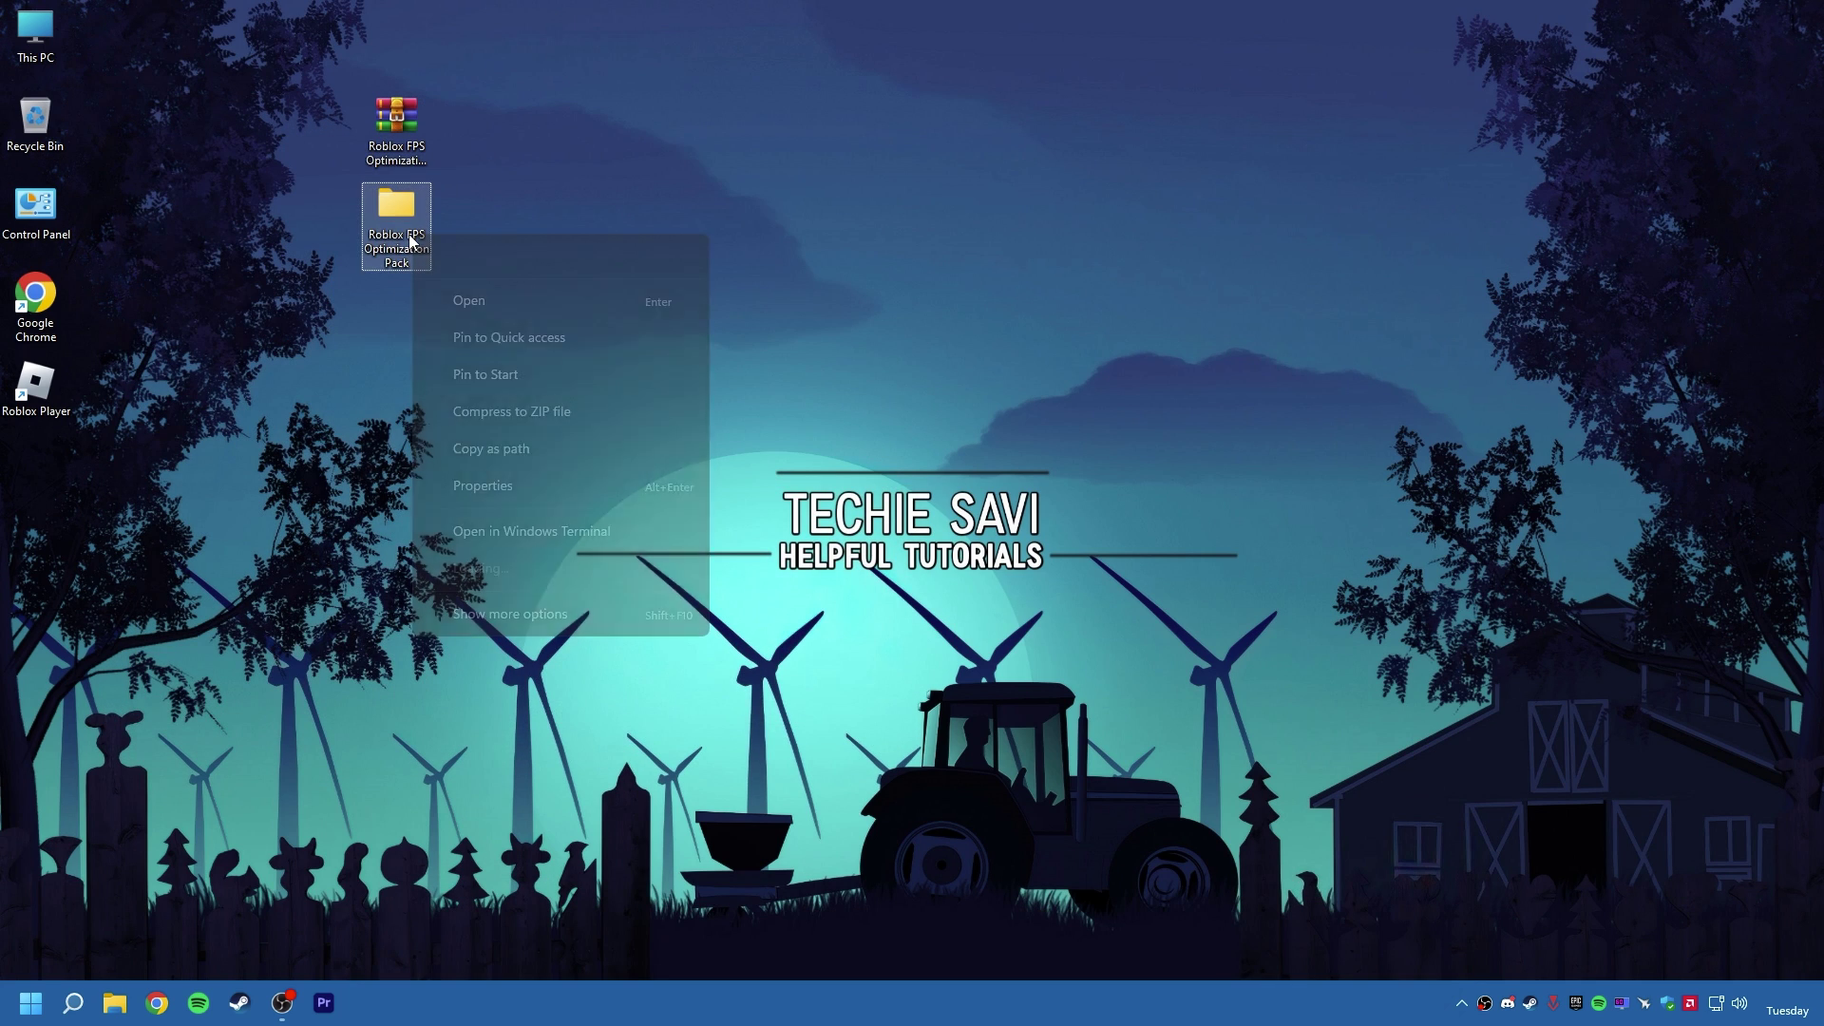
{"action": "left_click", "coordinate": [455, 295]}
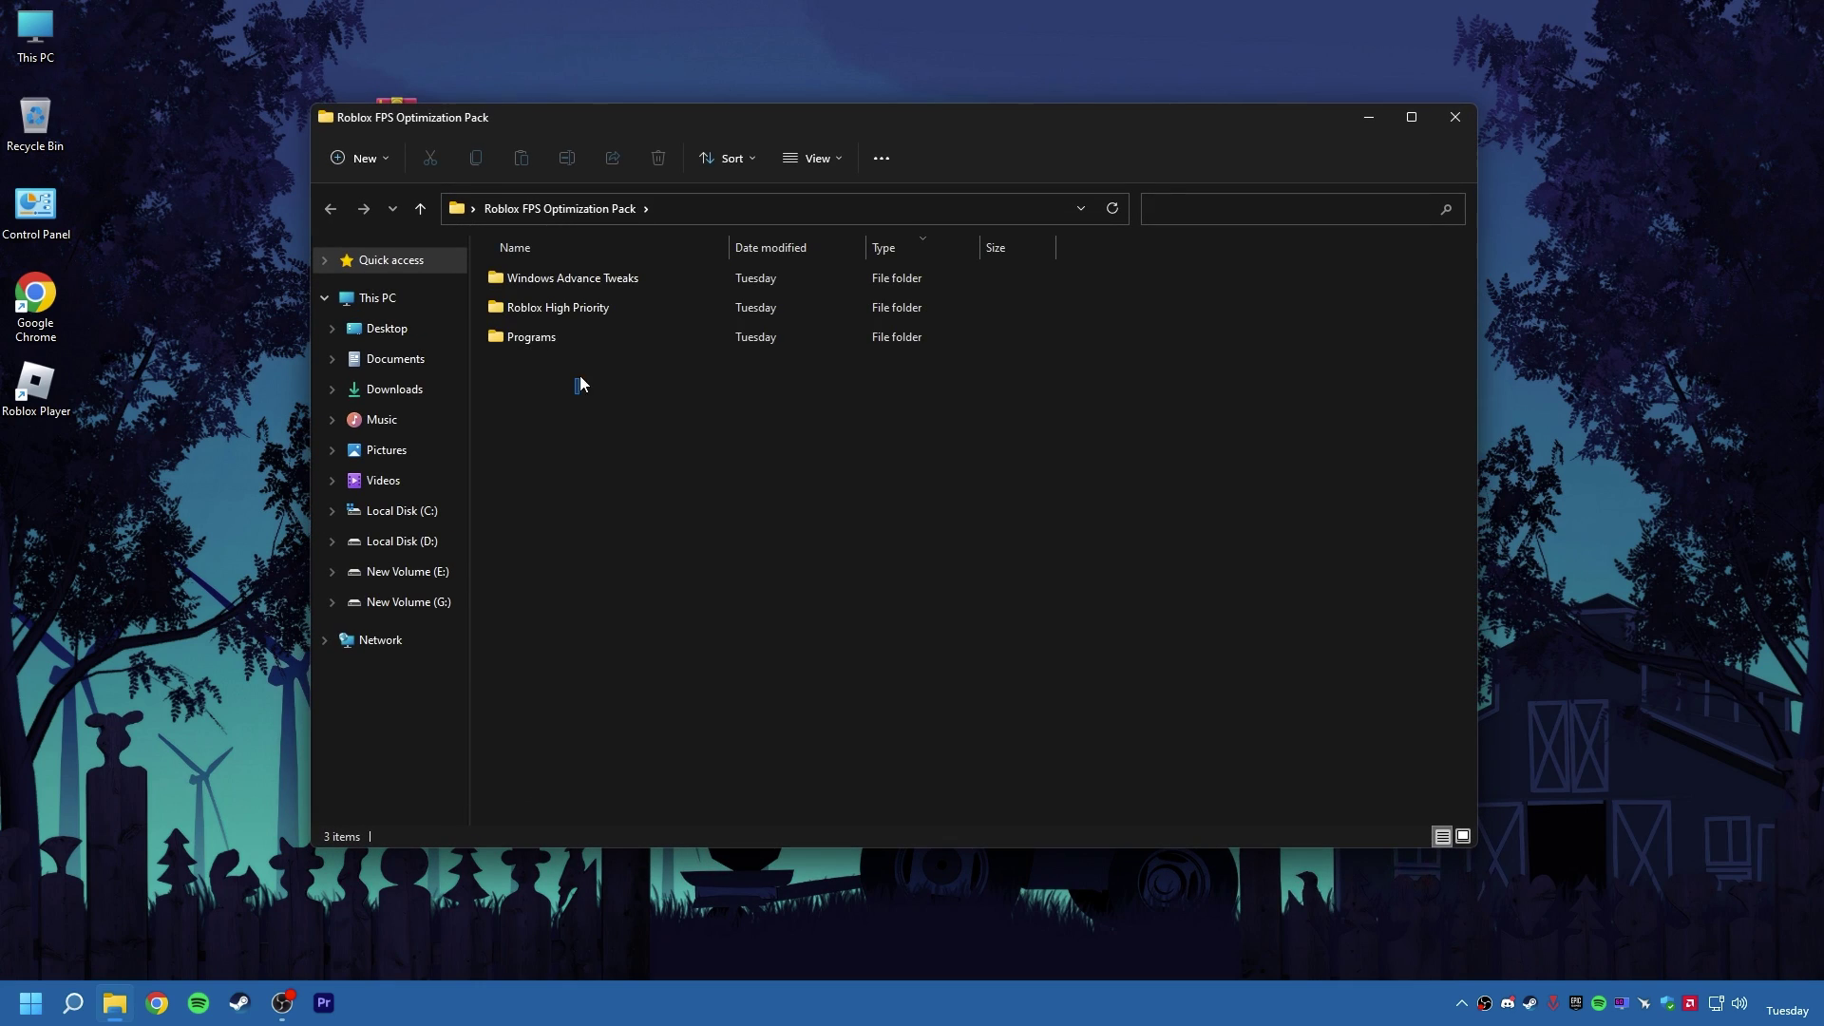
{"action": "left_click_drag", "start_coordinate": [576, 393], "coordinate": [618, 282]}
{"action": "left_click", "coordinate": [572, 358]}
{"action": "left_click", "coordinate": [583, 275]}
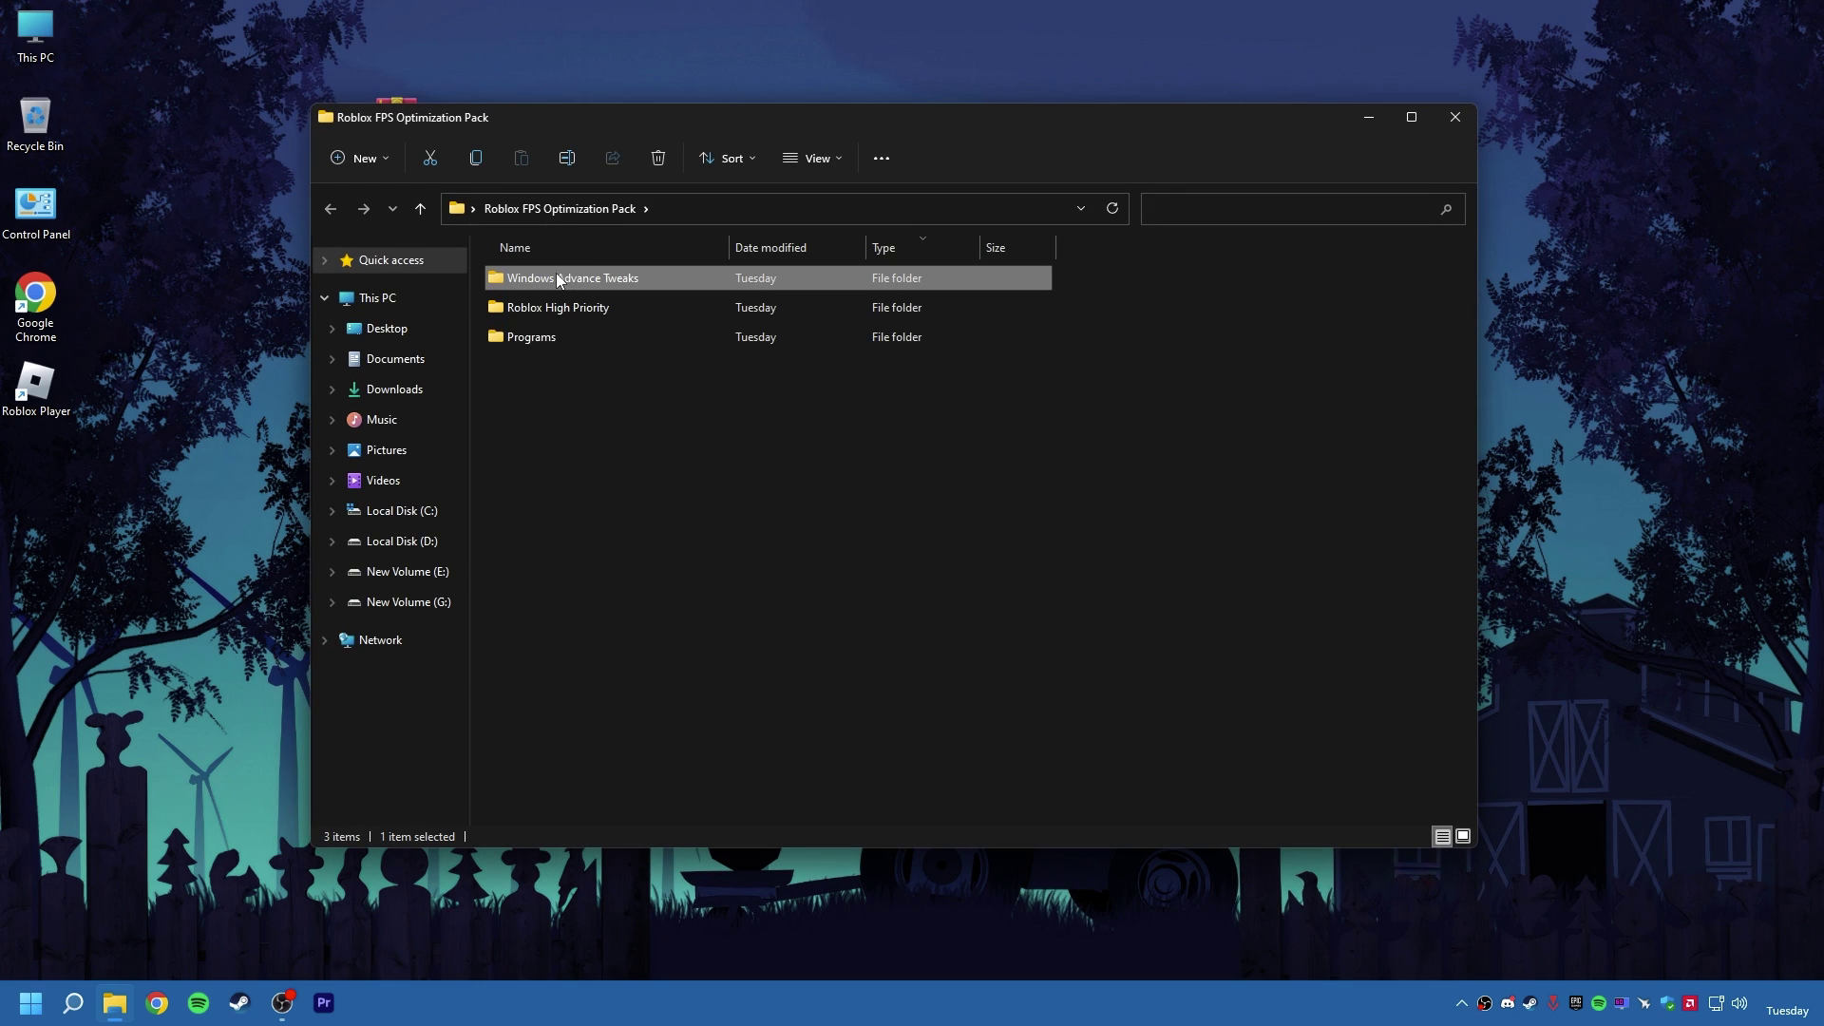
{"action": "double_click", "coordinate": [576, 278]}
{"action": "left_click_drag", "start_coordinate": [574, 452], "coordinate": [583, 306]}
{"action": "left_click", "coordinate": [601, 447]}
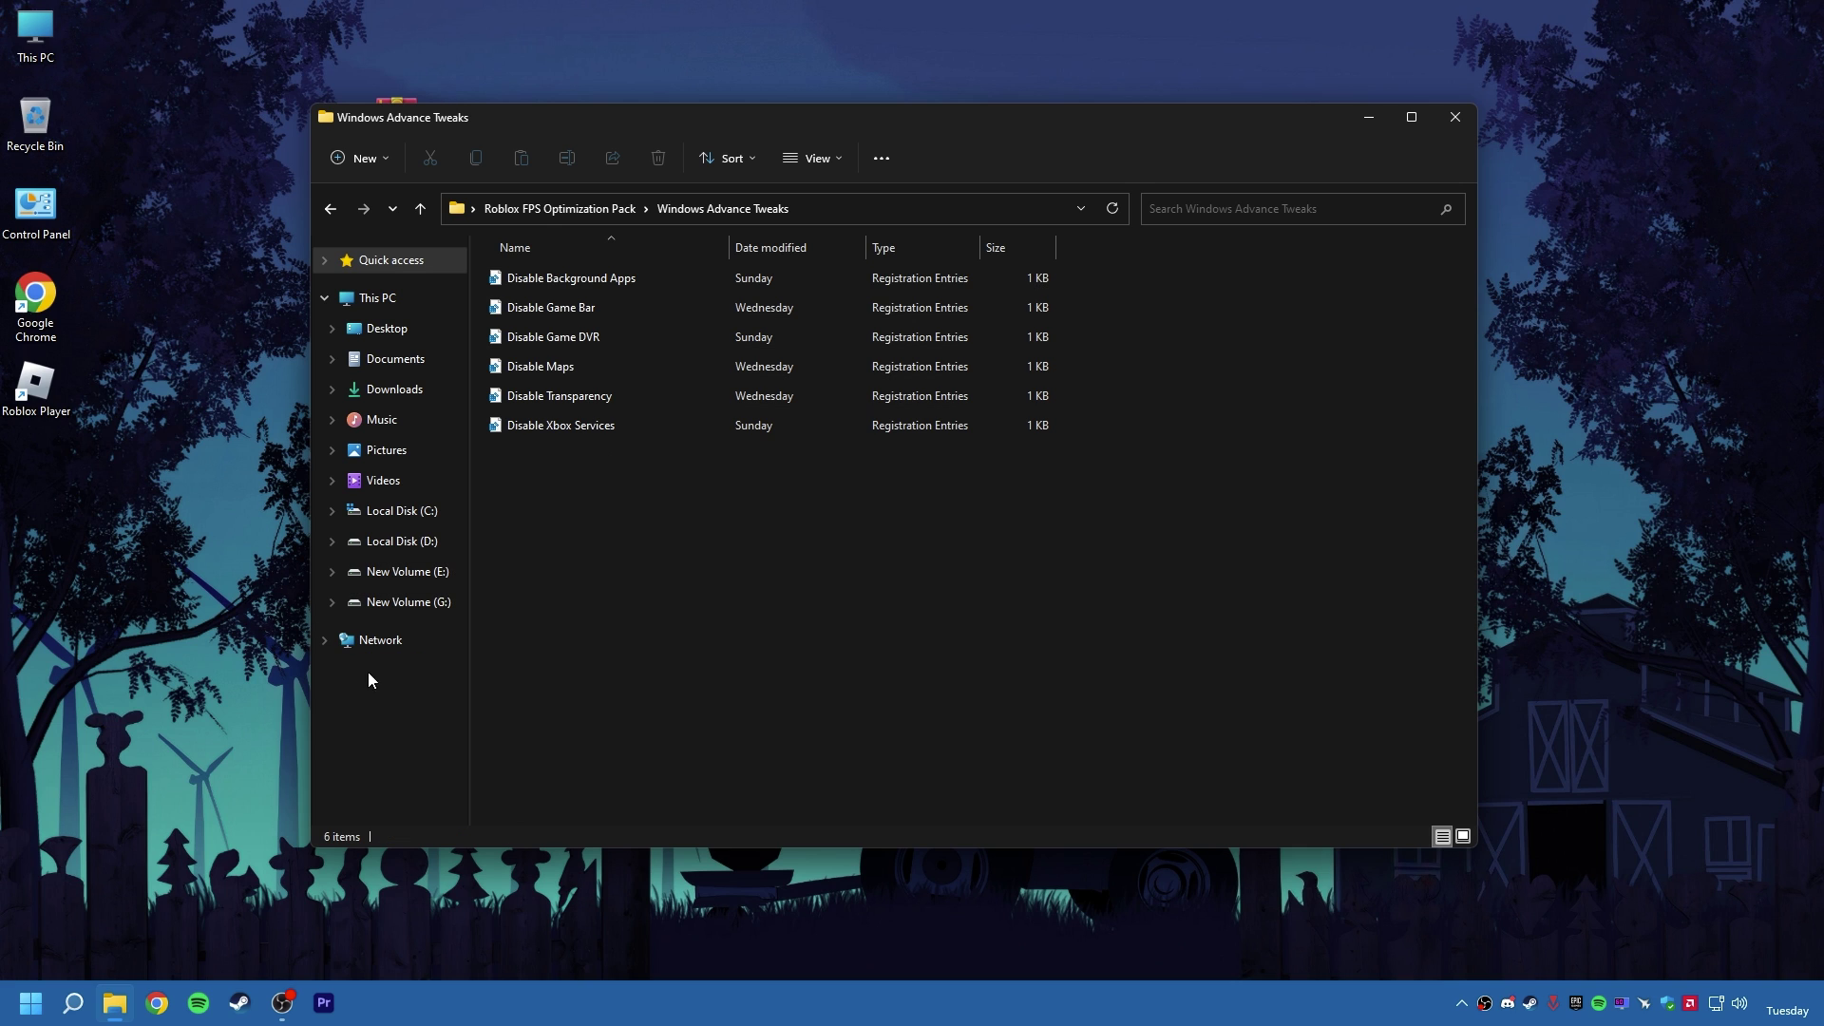
- Search Windows for Restore Point and open the Create a restore point settings
{"action": "left_click", "coordinate": [45, 1000]}
{"action": "type", "text": "Restor"}
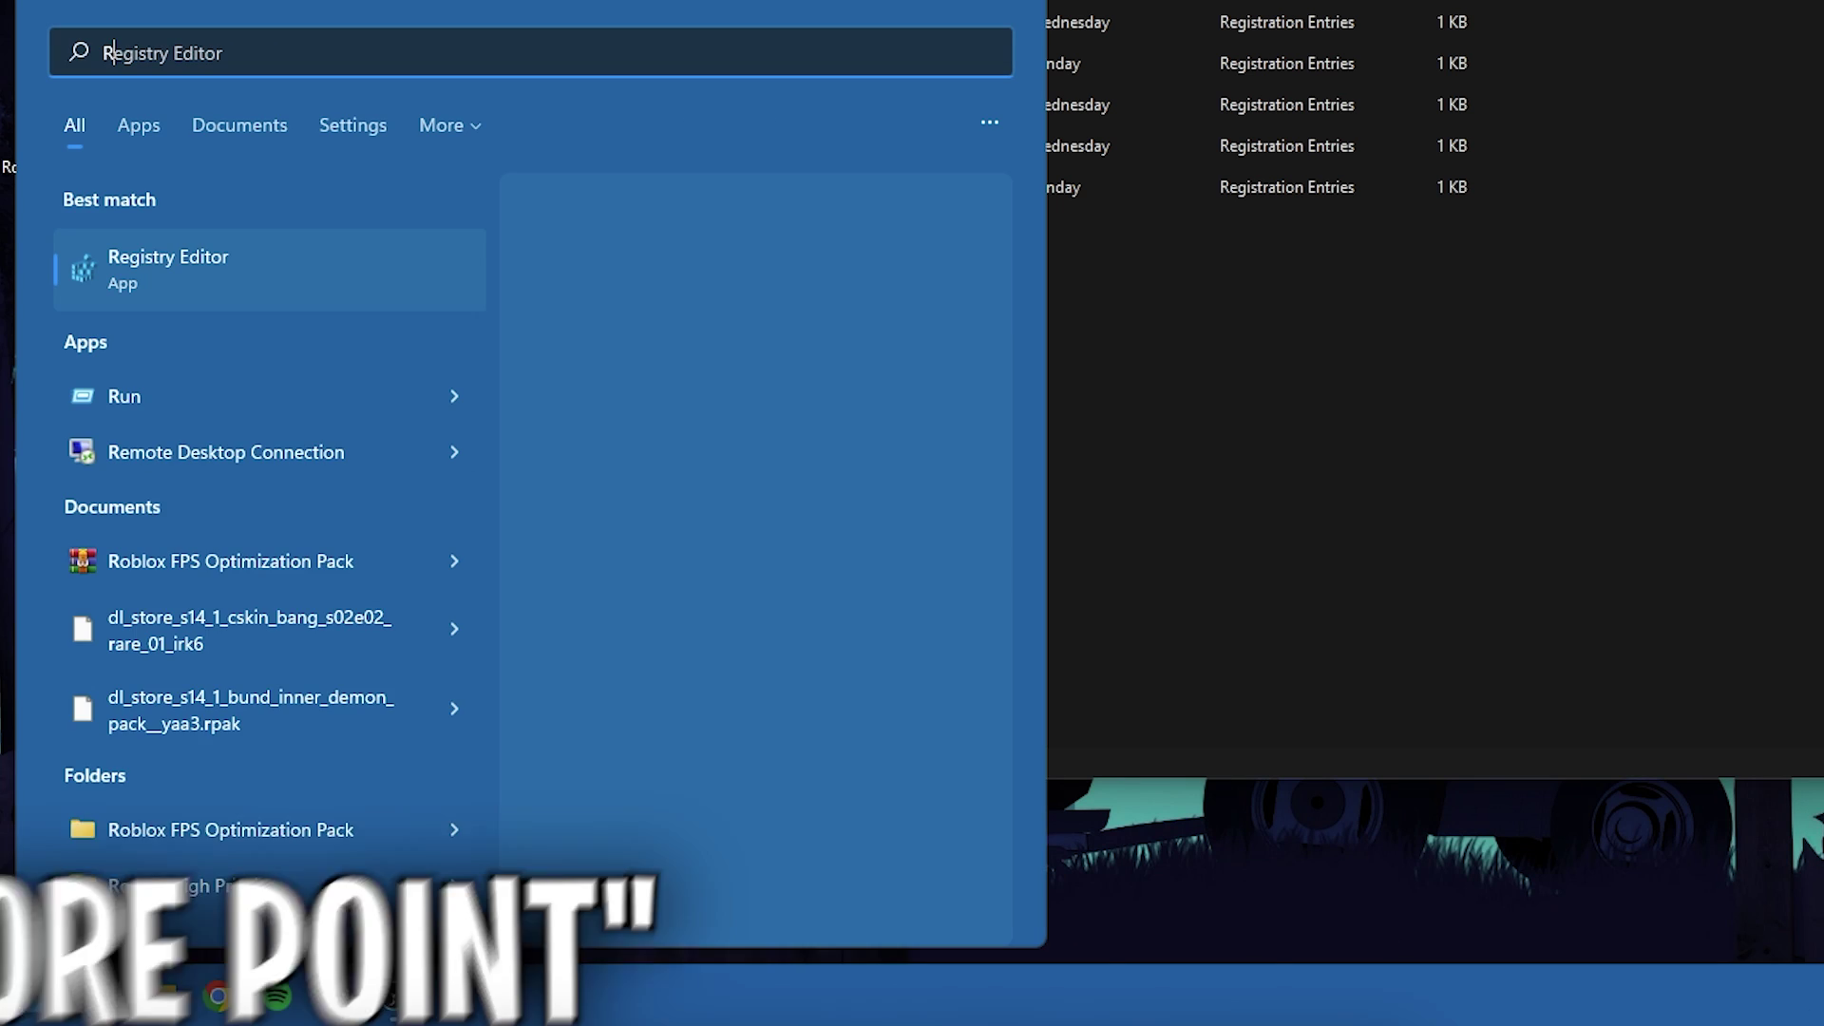
{"action": "type", "text": "e Point"}
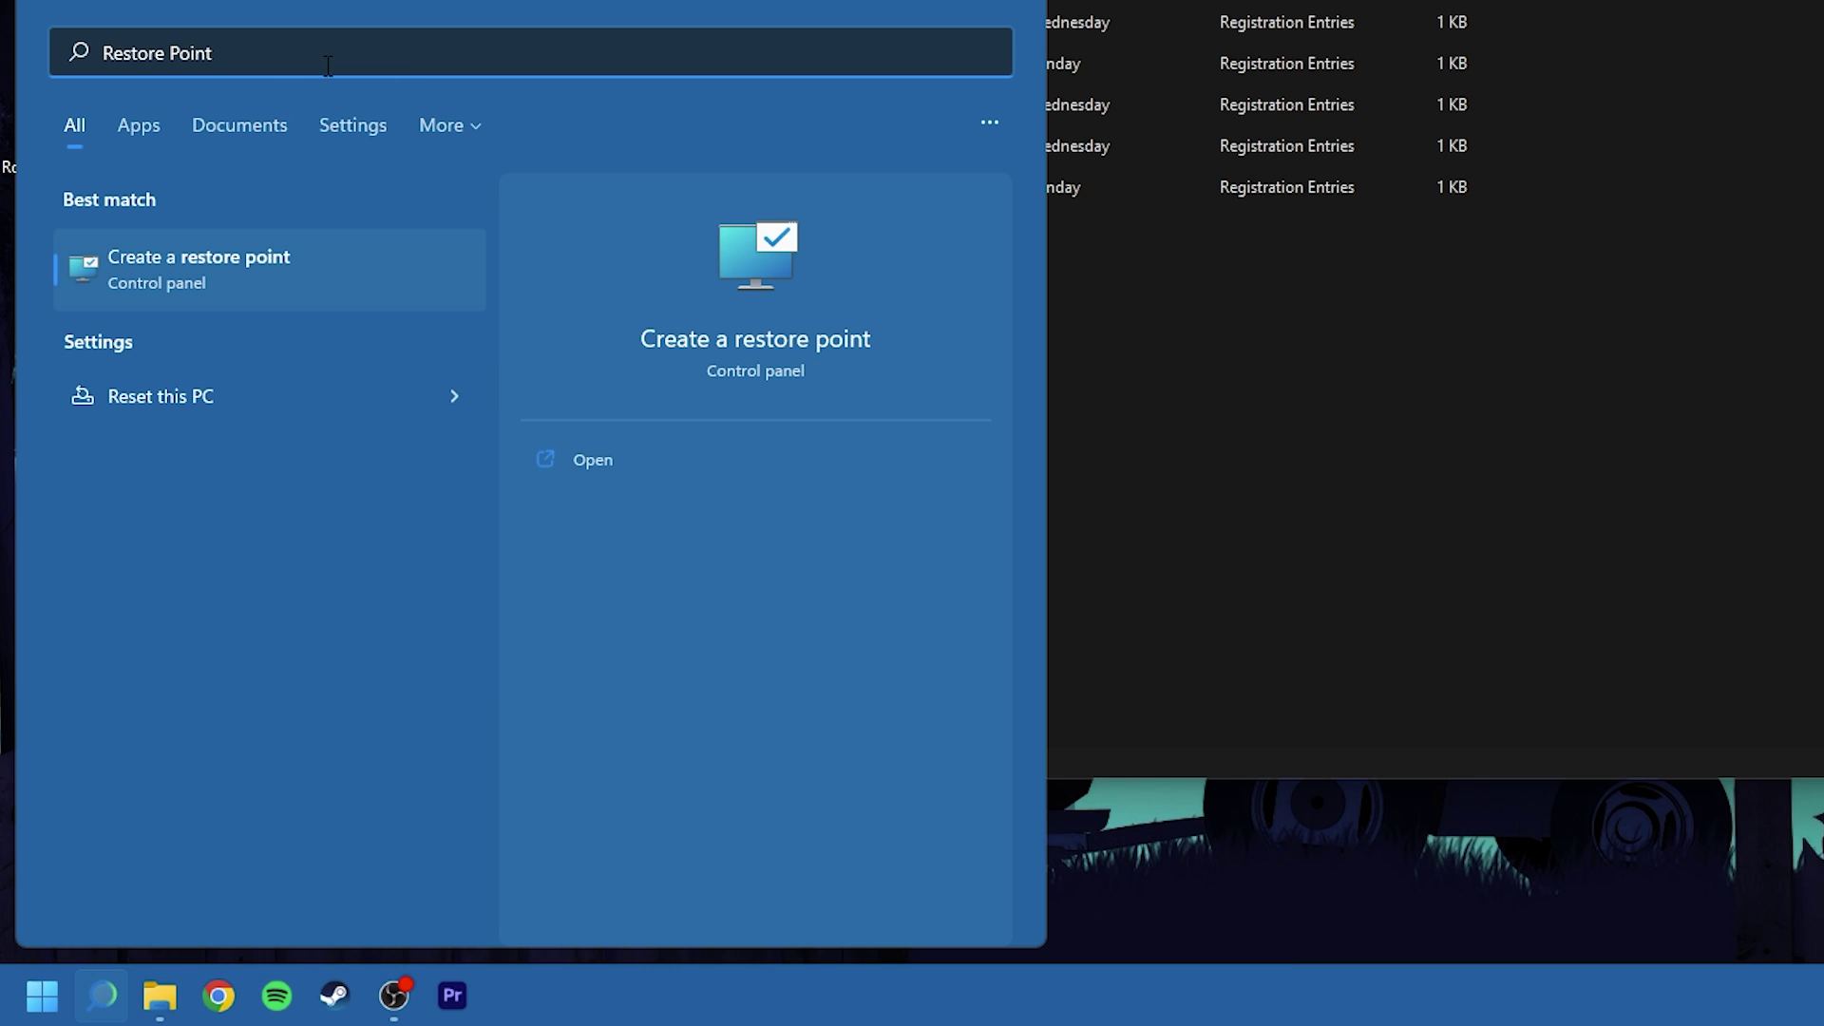
{"action": "left_click_drag", "start_coordinate": [327, 59], "coordinate": [73, 143]}
{"action": "key", "text": "Return"}
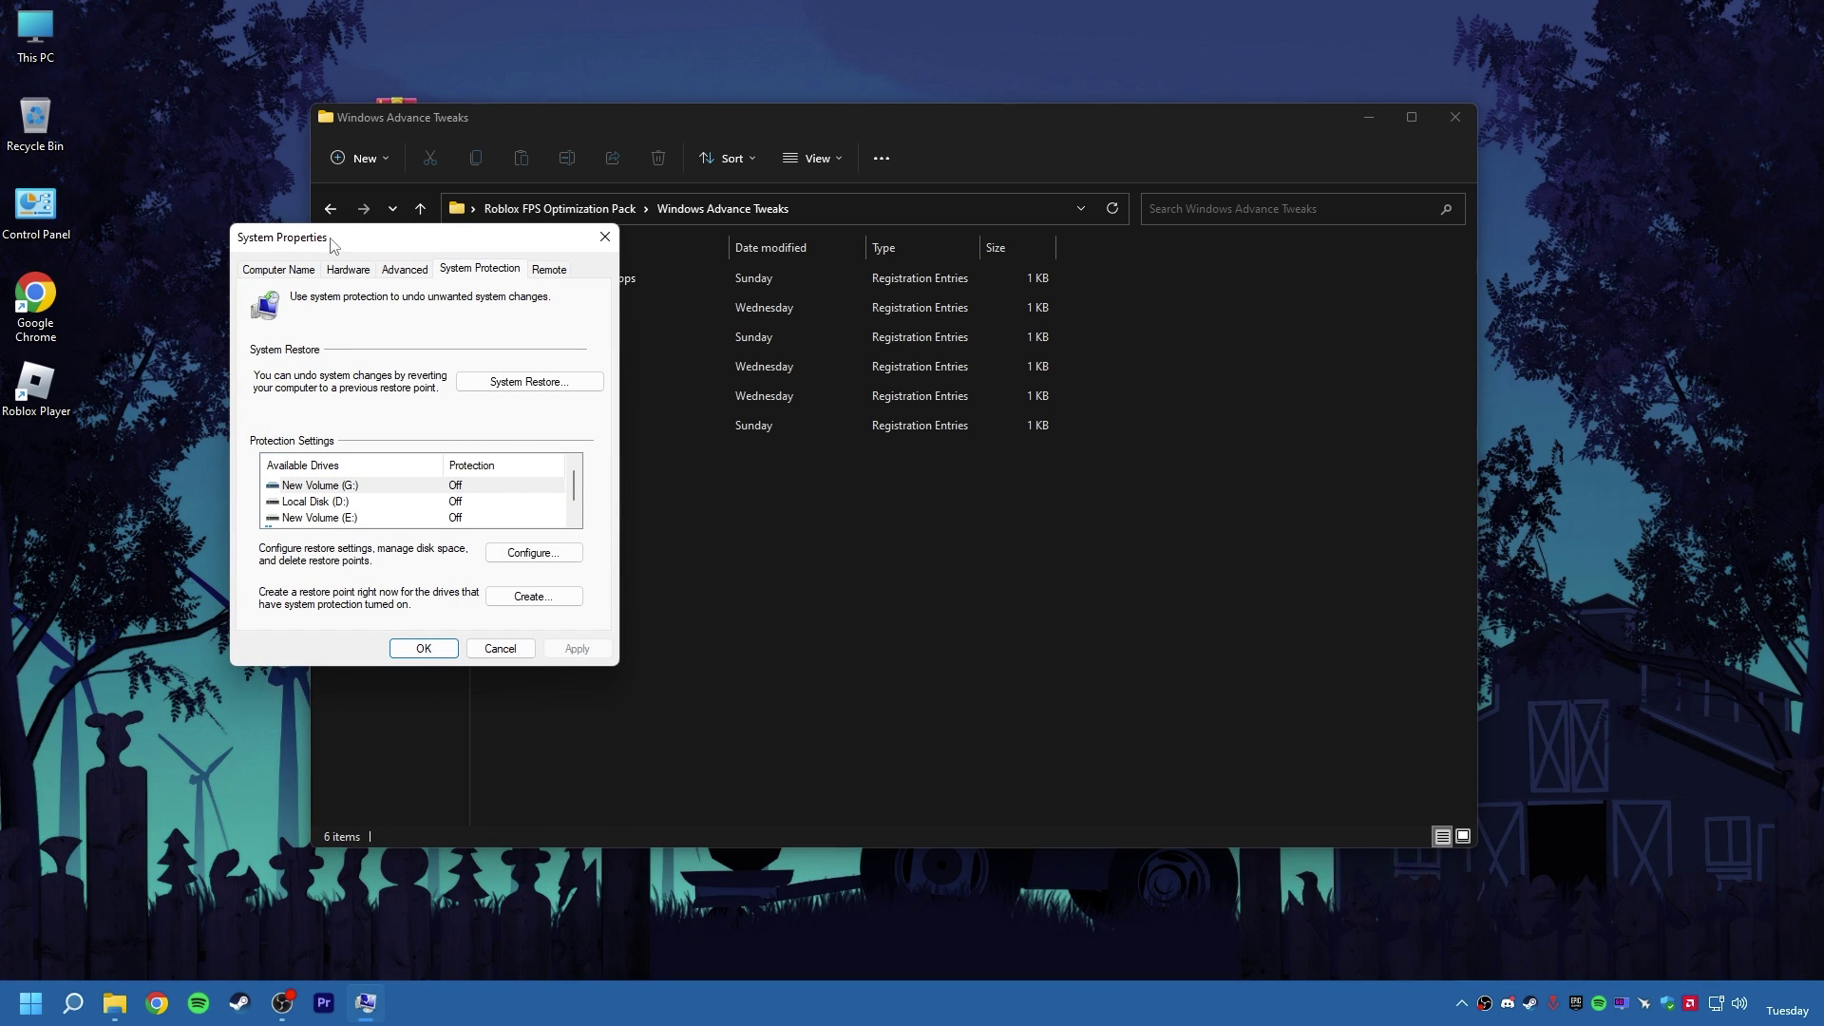
- Create a restore point described as "restore!" with Local Disk (C:) selected, and close System Properties
{"action": "left_click_drag", "start_coordinate": [333, 240], "coordinate": [243, 150]}
{"action": "scroll", "coordinate": [383, 409], "scroll_direction": "down", "scroll_amount": 1}
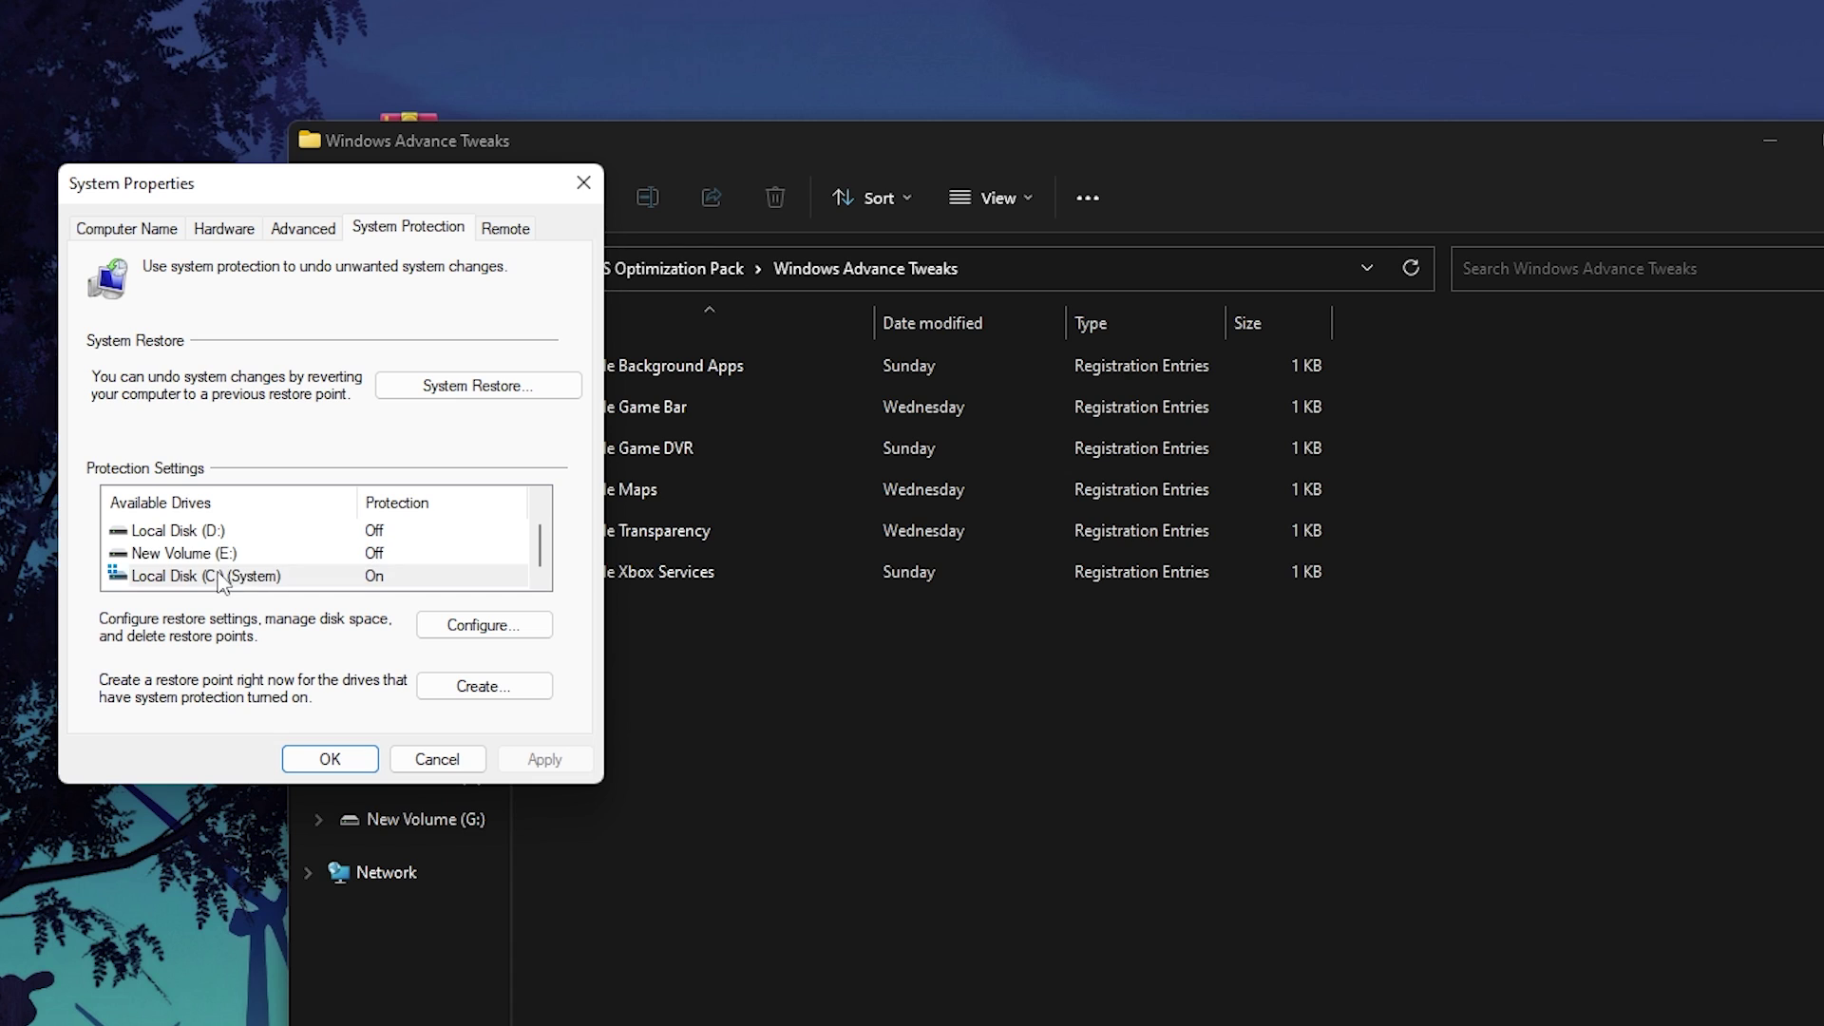
{"action": "left_click", "coordinate": [260, 429]}
{"action": "left_click", "coordinate": [494, 686]}
{"action": "type", "text": "restore!"}
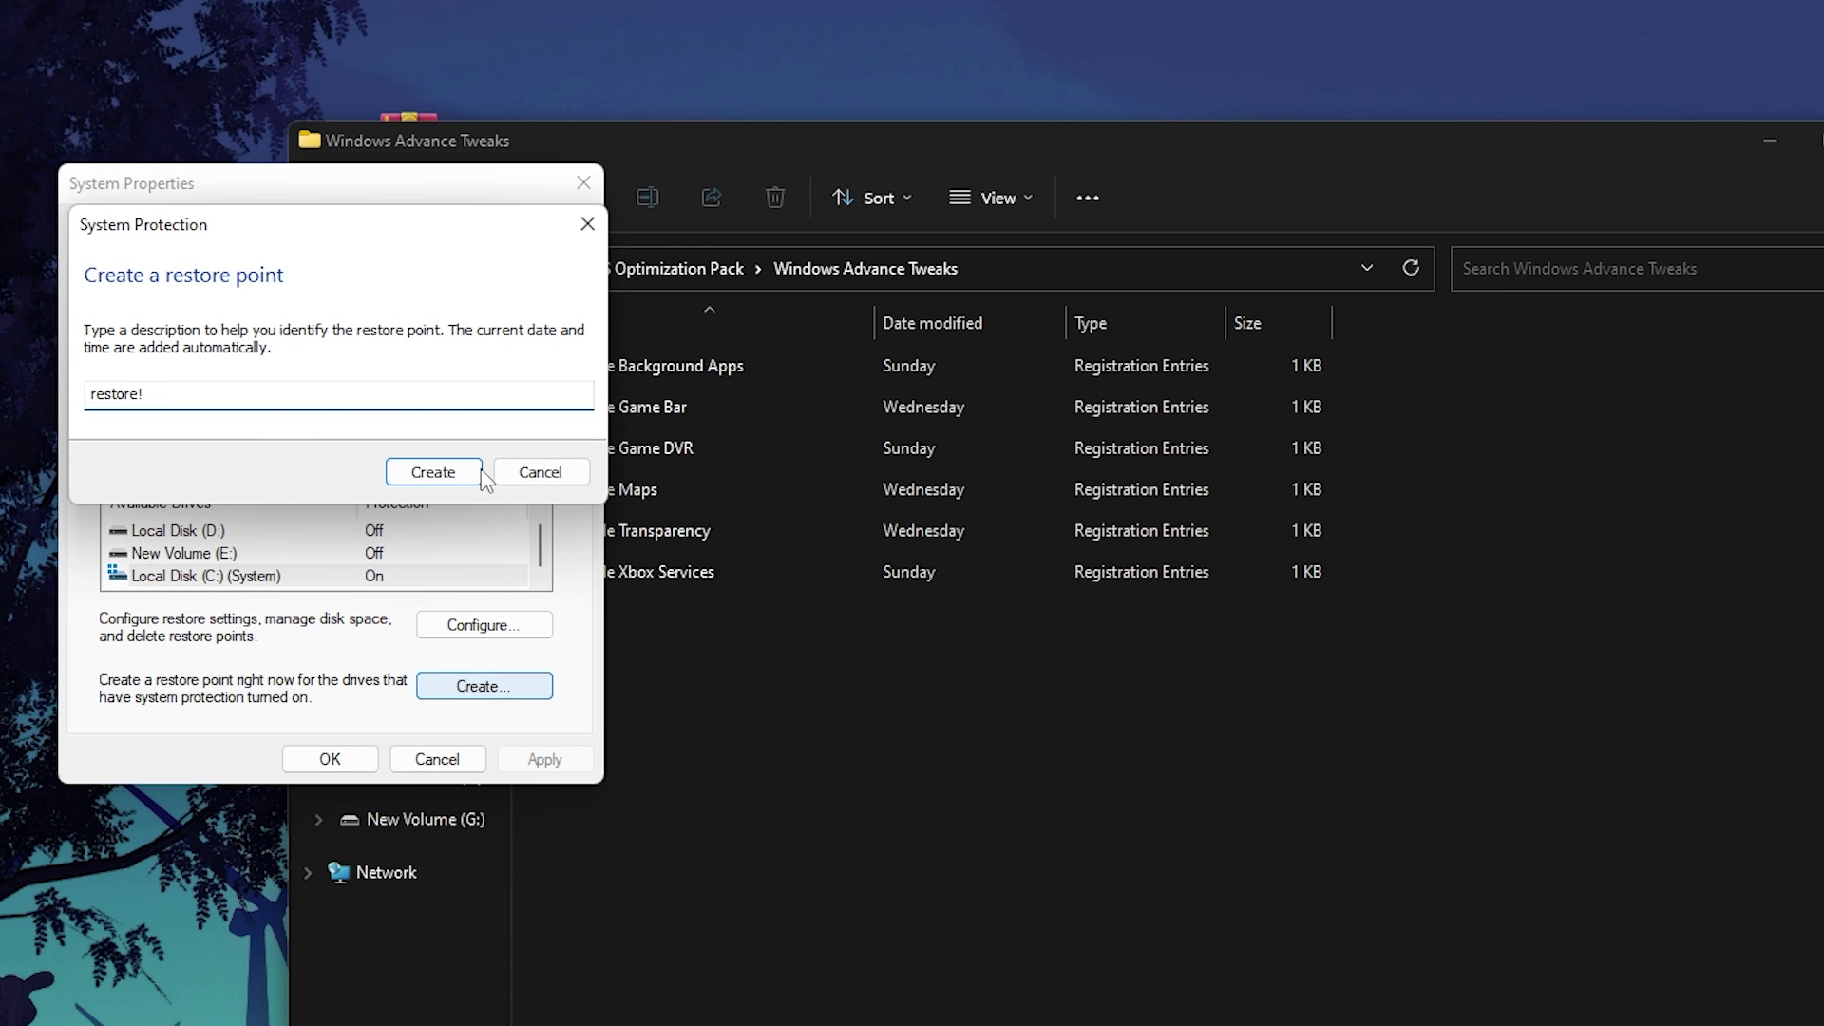
{"action": "left_click", "coordinate": [452, 473]}
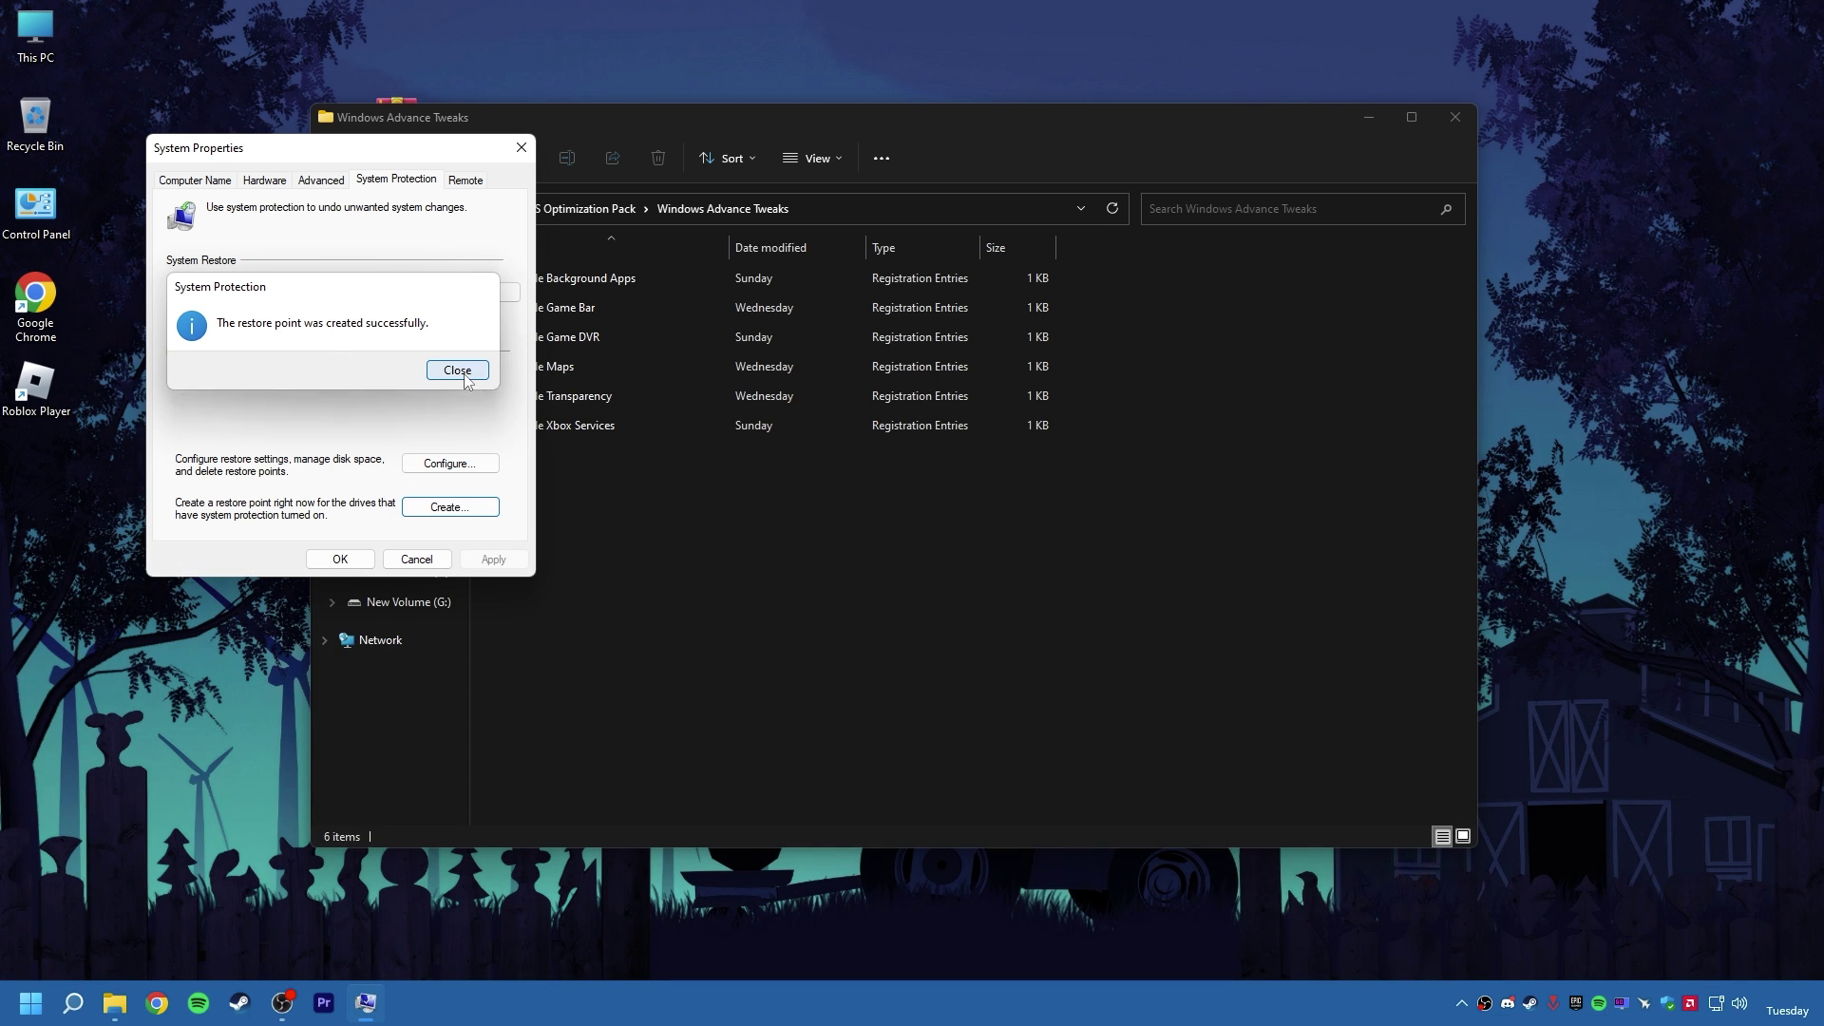
{"action": "left_click", "coordinate": [480, 494]}
{"action": "left_click", "coordinate": [477, 764]}
- Merge the Disable Background Apps and Disable Game Bar registry files from the Windows Advance Tweaks folder into the registry
{"action": "left_click_drag", "start_coordinate": [570, 522], "coordinate": [627, 261]}
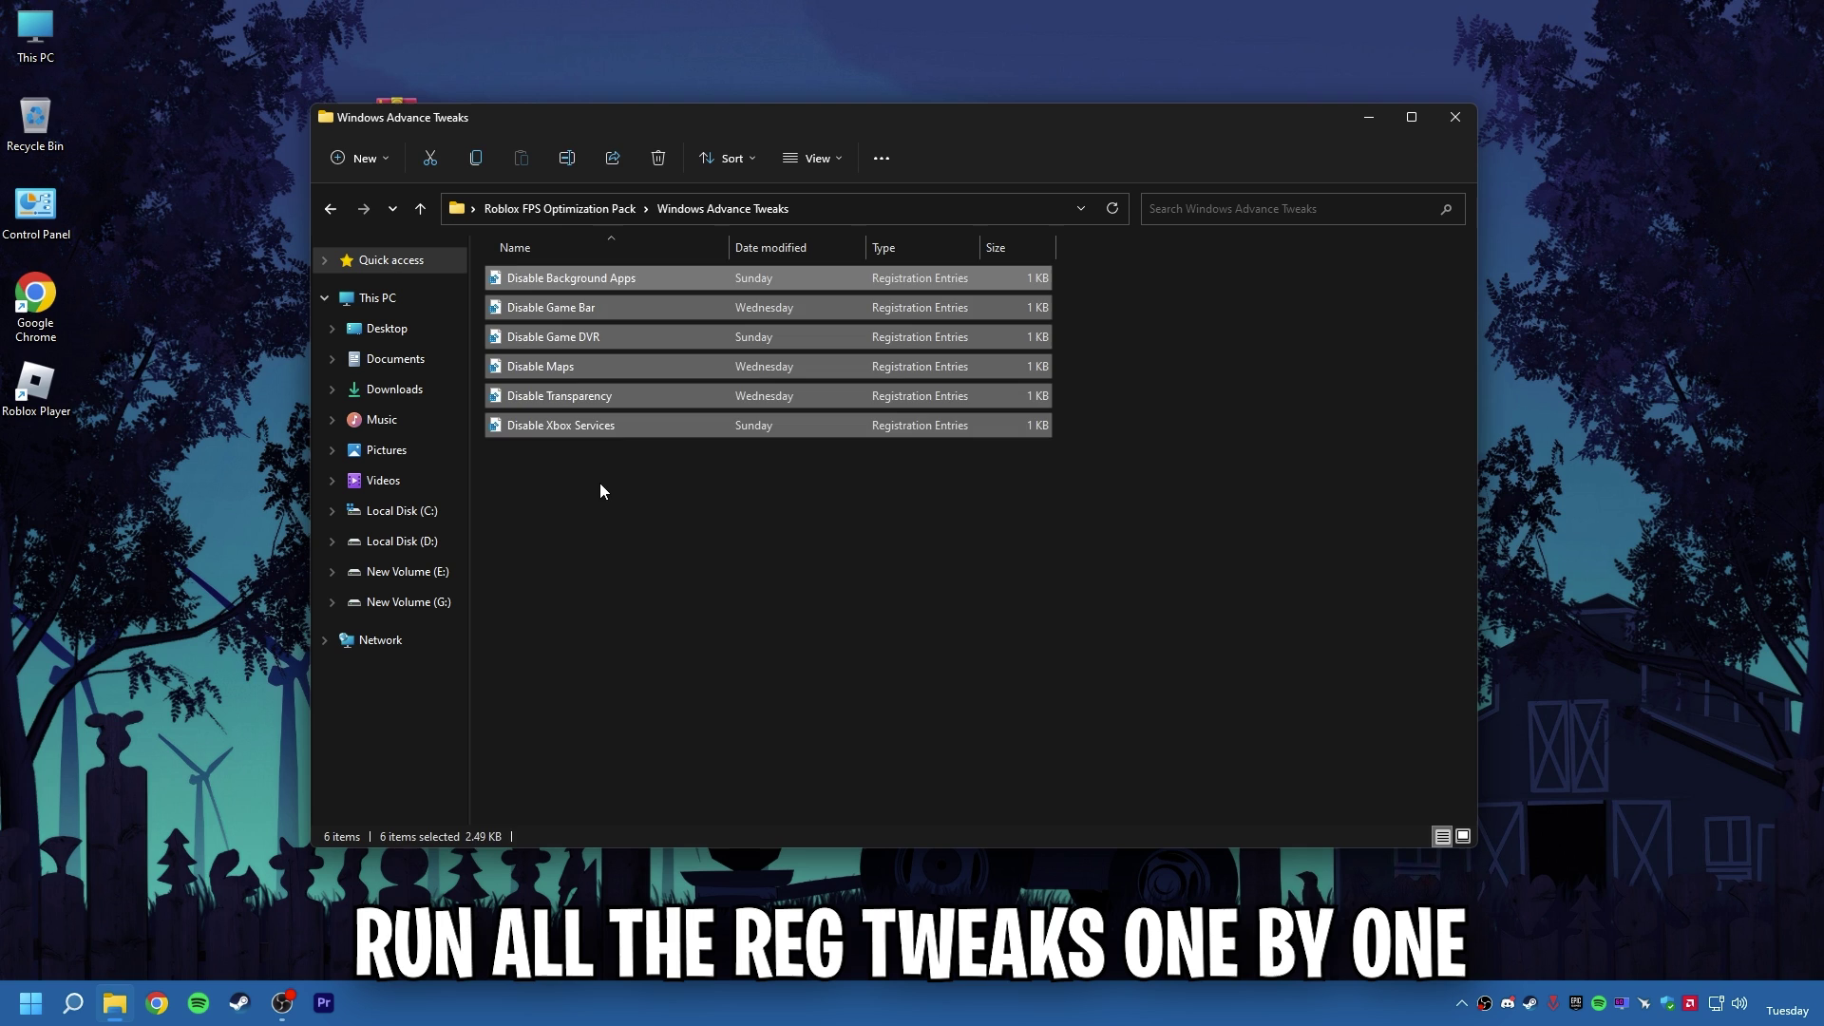
{"action": "left_click", "coordinate": [583, 285]}
{"action": "double_click", "coordinate": [576, 285]}
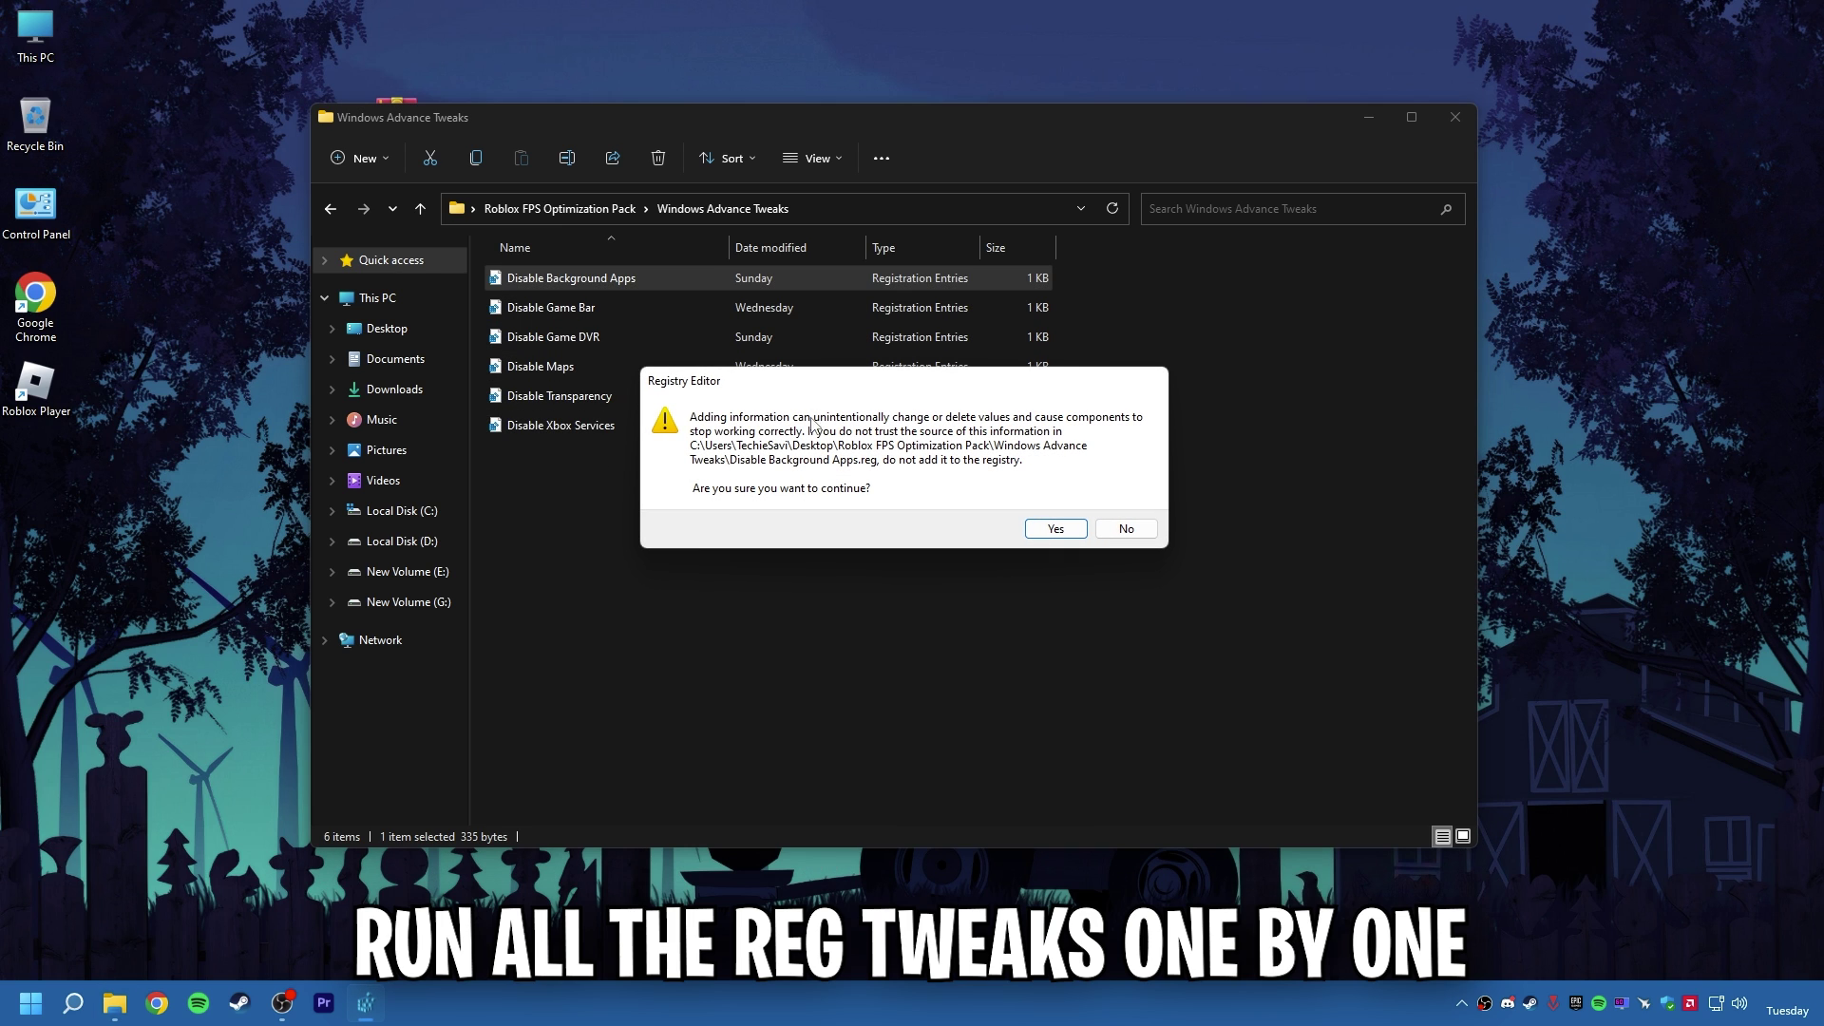
{"action": "left_click", "coordinate": [1054, 529]}
{"action": "left_click", "coordinate": [1101, 505]}
{"action": "double_click", "coordinate": [570, 307]}
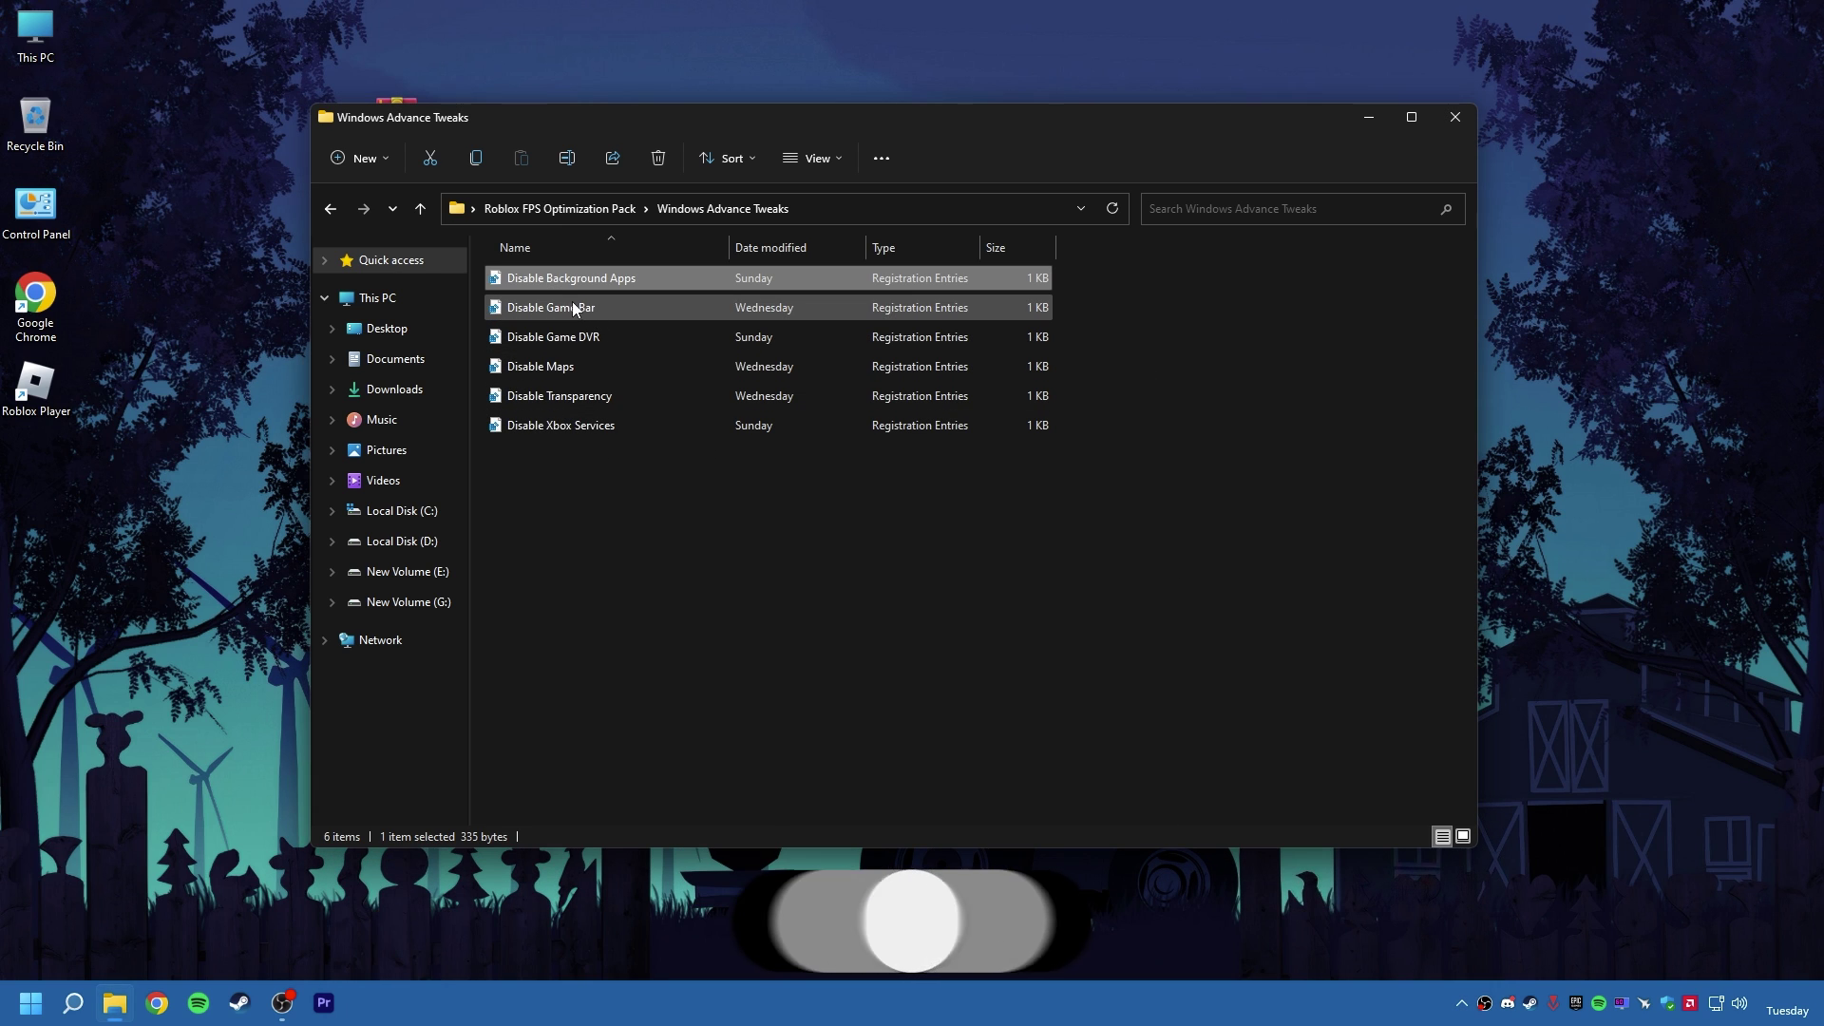
{"action": "left_click", "coordinate": [1033, 517]}
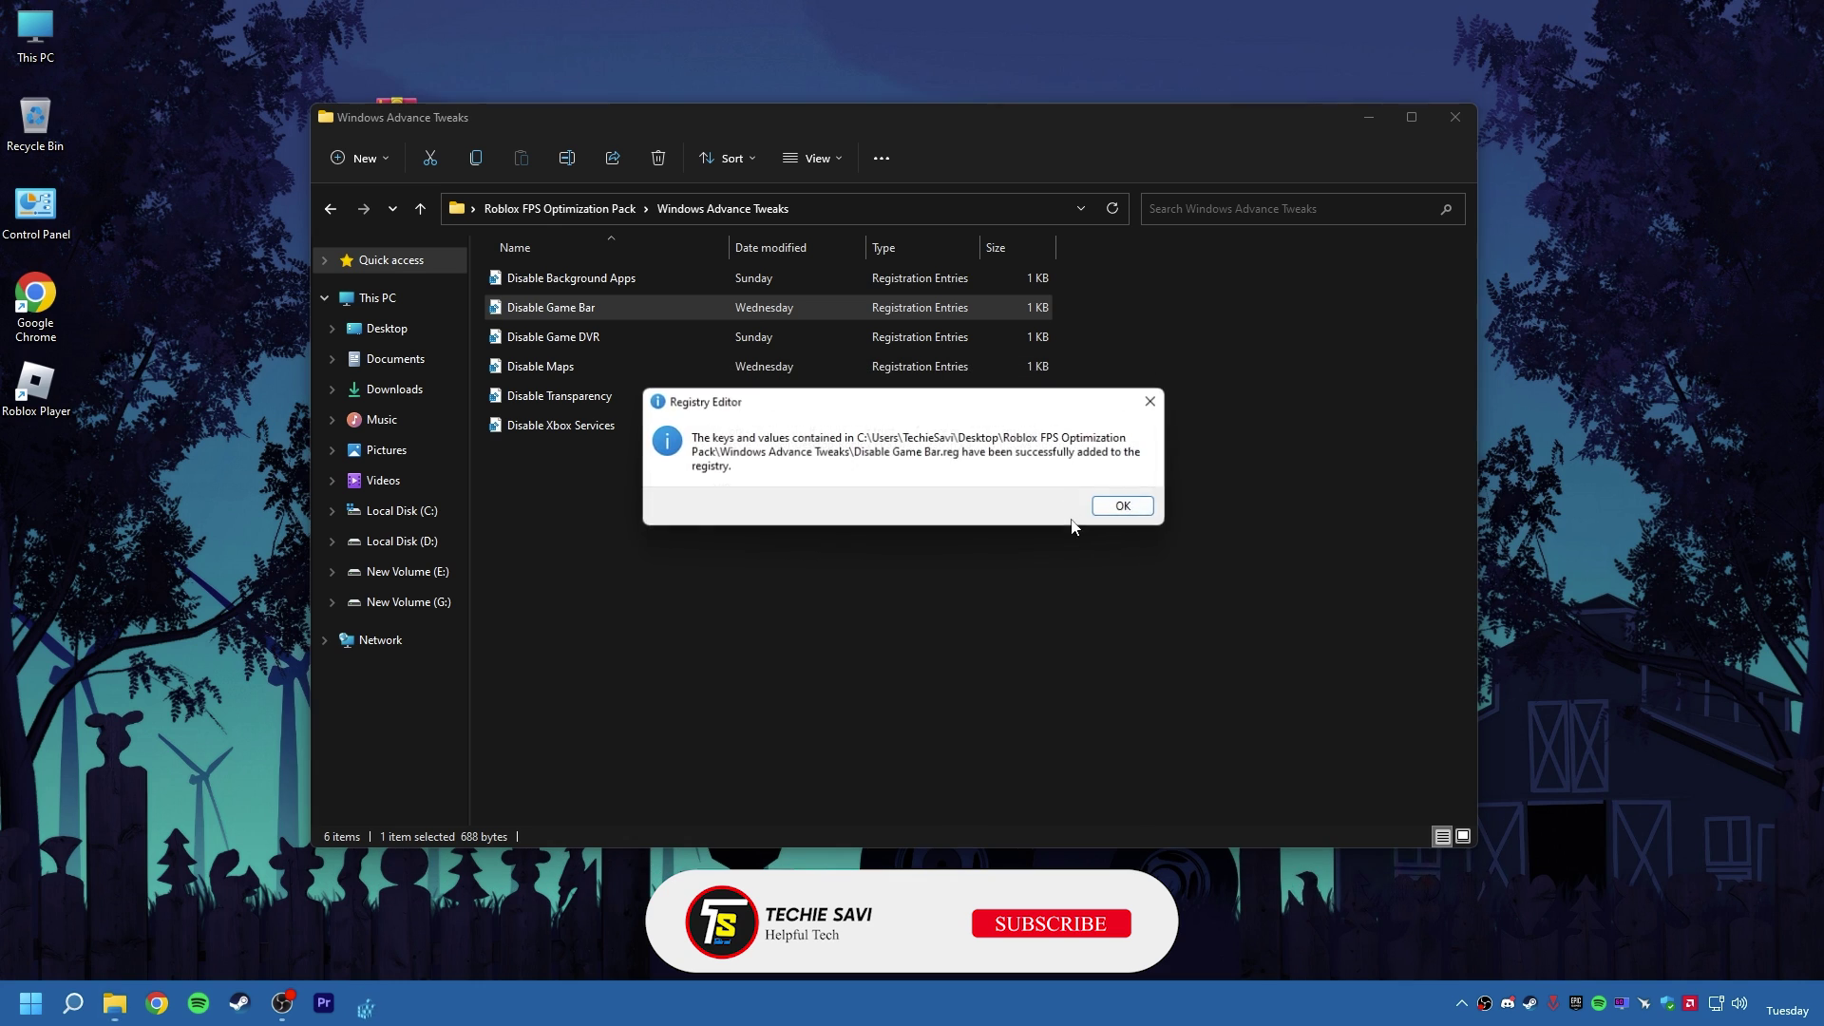
{"action": "left_click", "coordinate": [1117, 501]}
- Merge the Disable Game DVR and Disable Maps registry files into the registry
{"action": "left_click", "coordinate": [575, 338]}
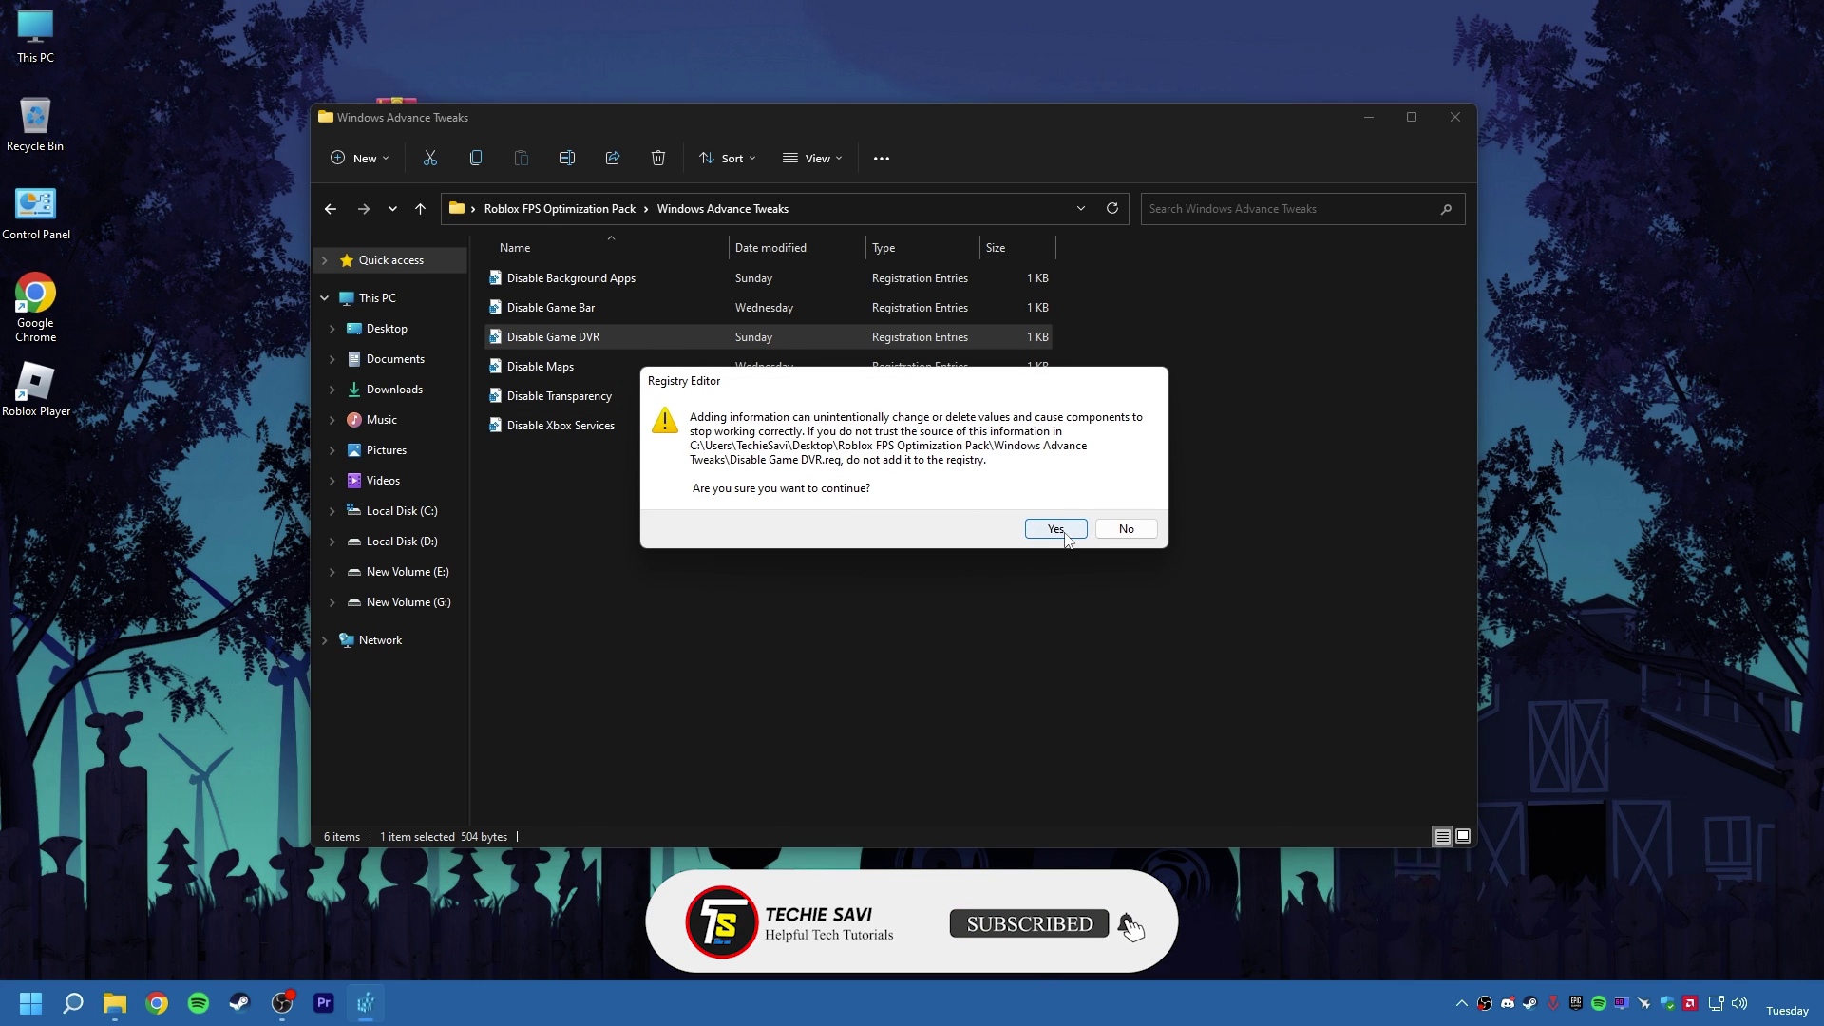
{"action": "left_click", "coordinate": [1055, 529]}
{"action": "left_click", "coordinate": [1123, 505]}
{"action": "double_click", "coordinate": [537, 365]}
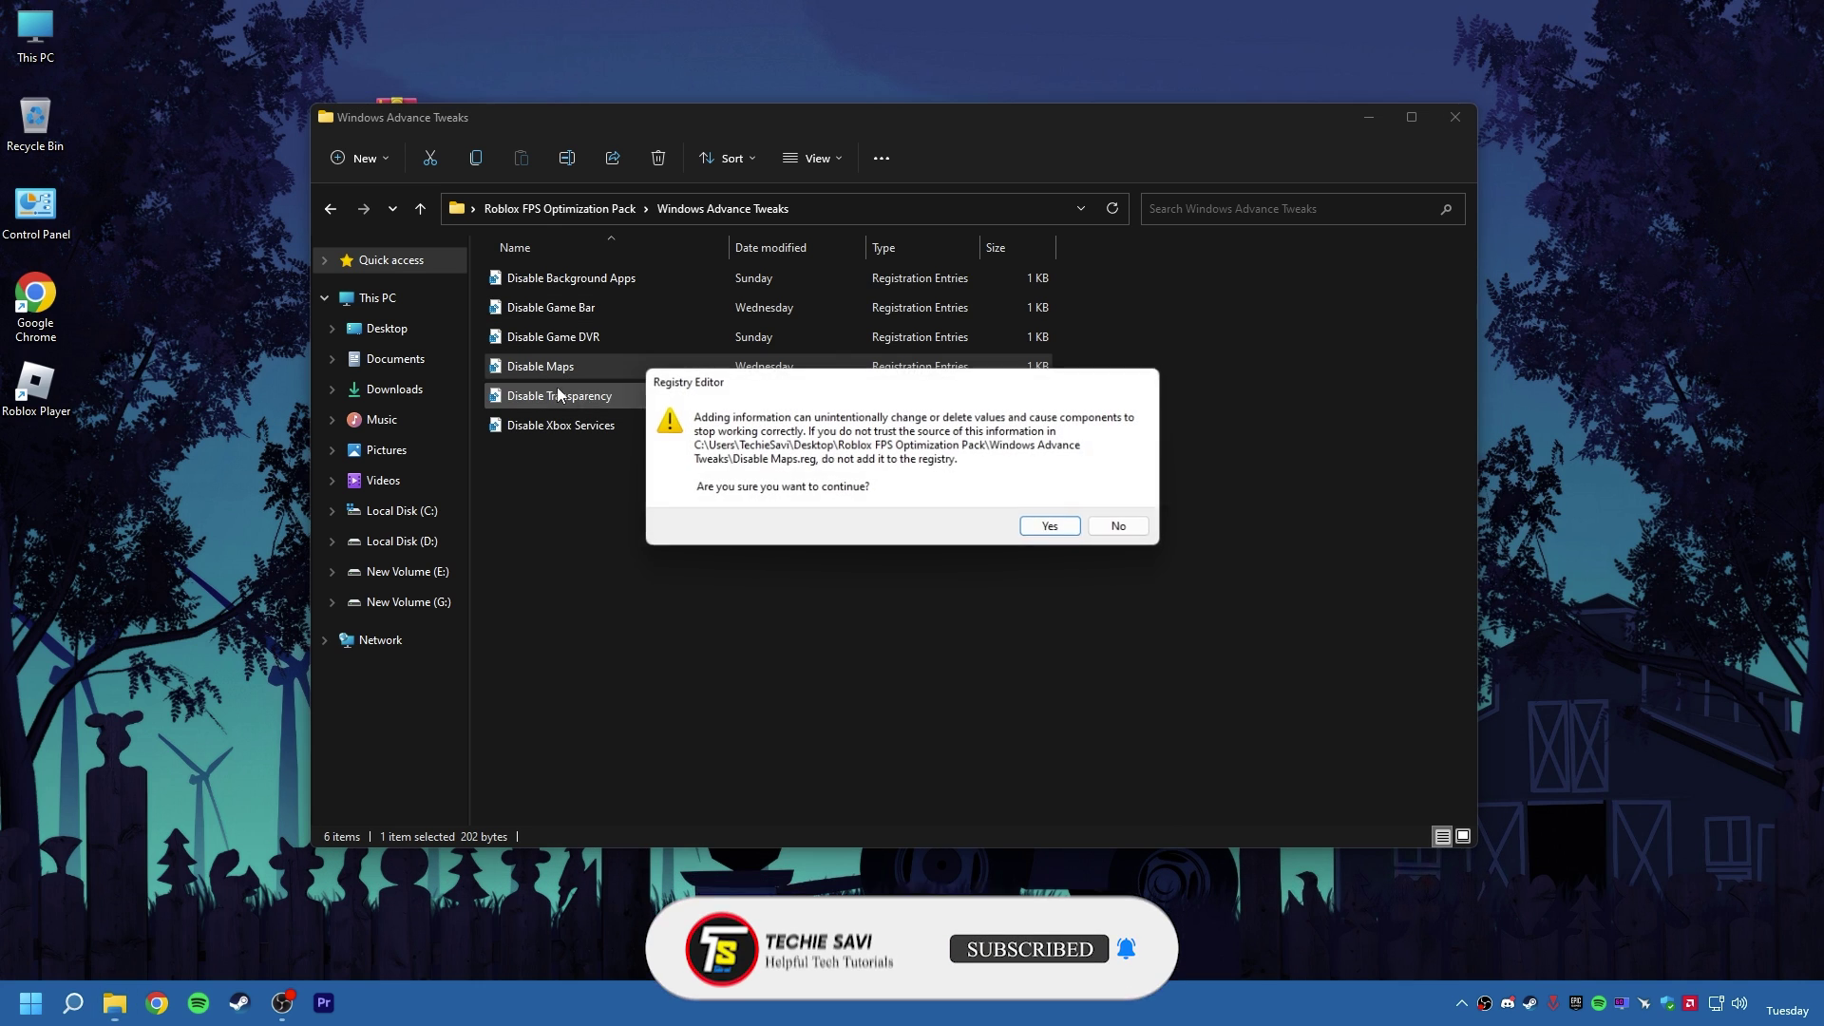
{"action": "left_click", "coordinate": [1049, 527]}
{"action": "left_click", "coordinate": [1126, 506]}
- Merge the Disable Transparency and Disable Xbox Services registry files into the registry
{"action": "left_click", "coordinate": [577, 404]}
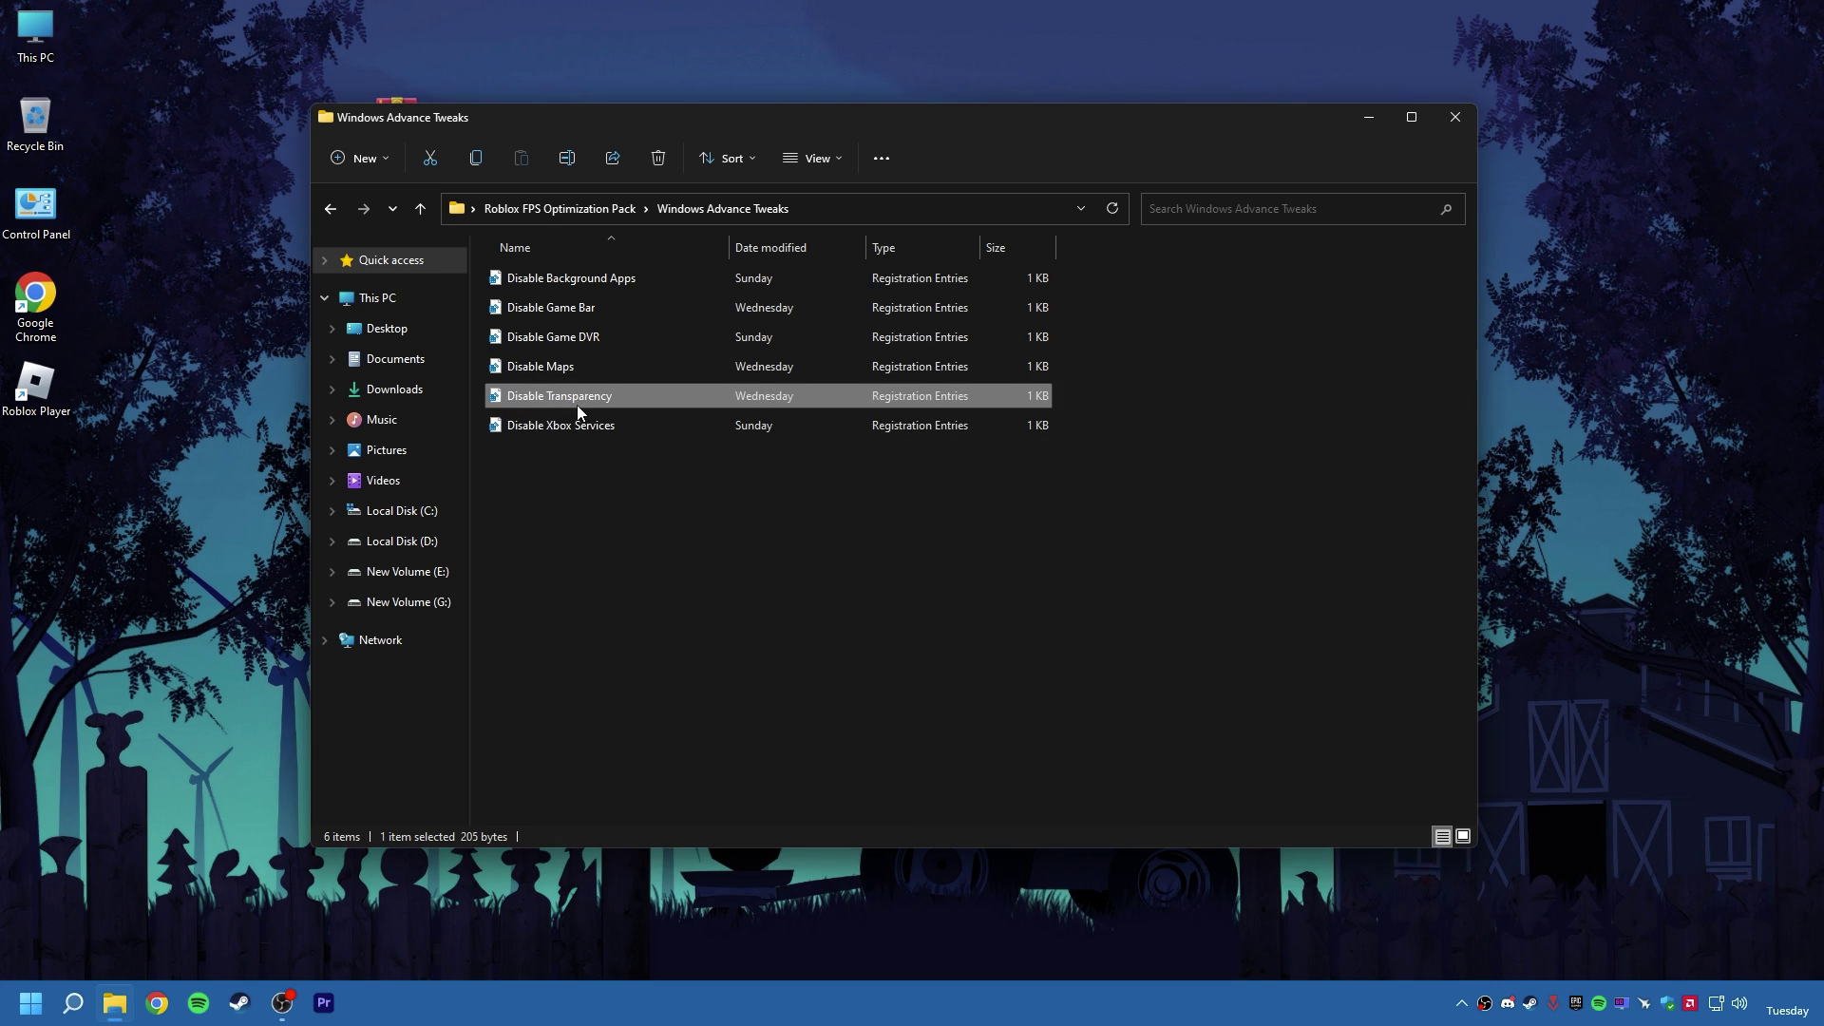
{"action": "double_click", "coordinate": [578, 411]}
{"action": "left_click", "coordinate": [1051, 529]}
{"action": "left_click", "coordinate": [1128, 504]}
{"action": "double_click", "coordinate": [600, 426]}
{"action": "left_click", "coordinate": [1028, 530]}
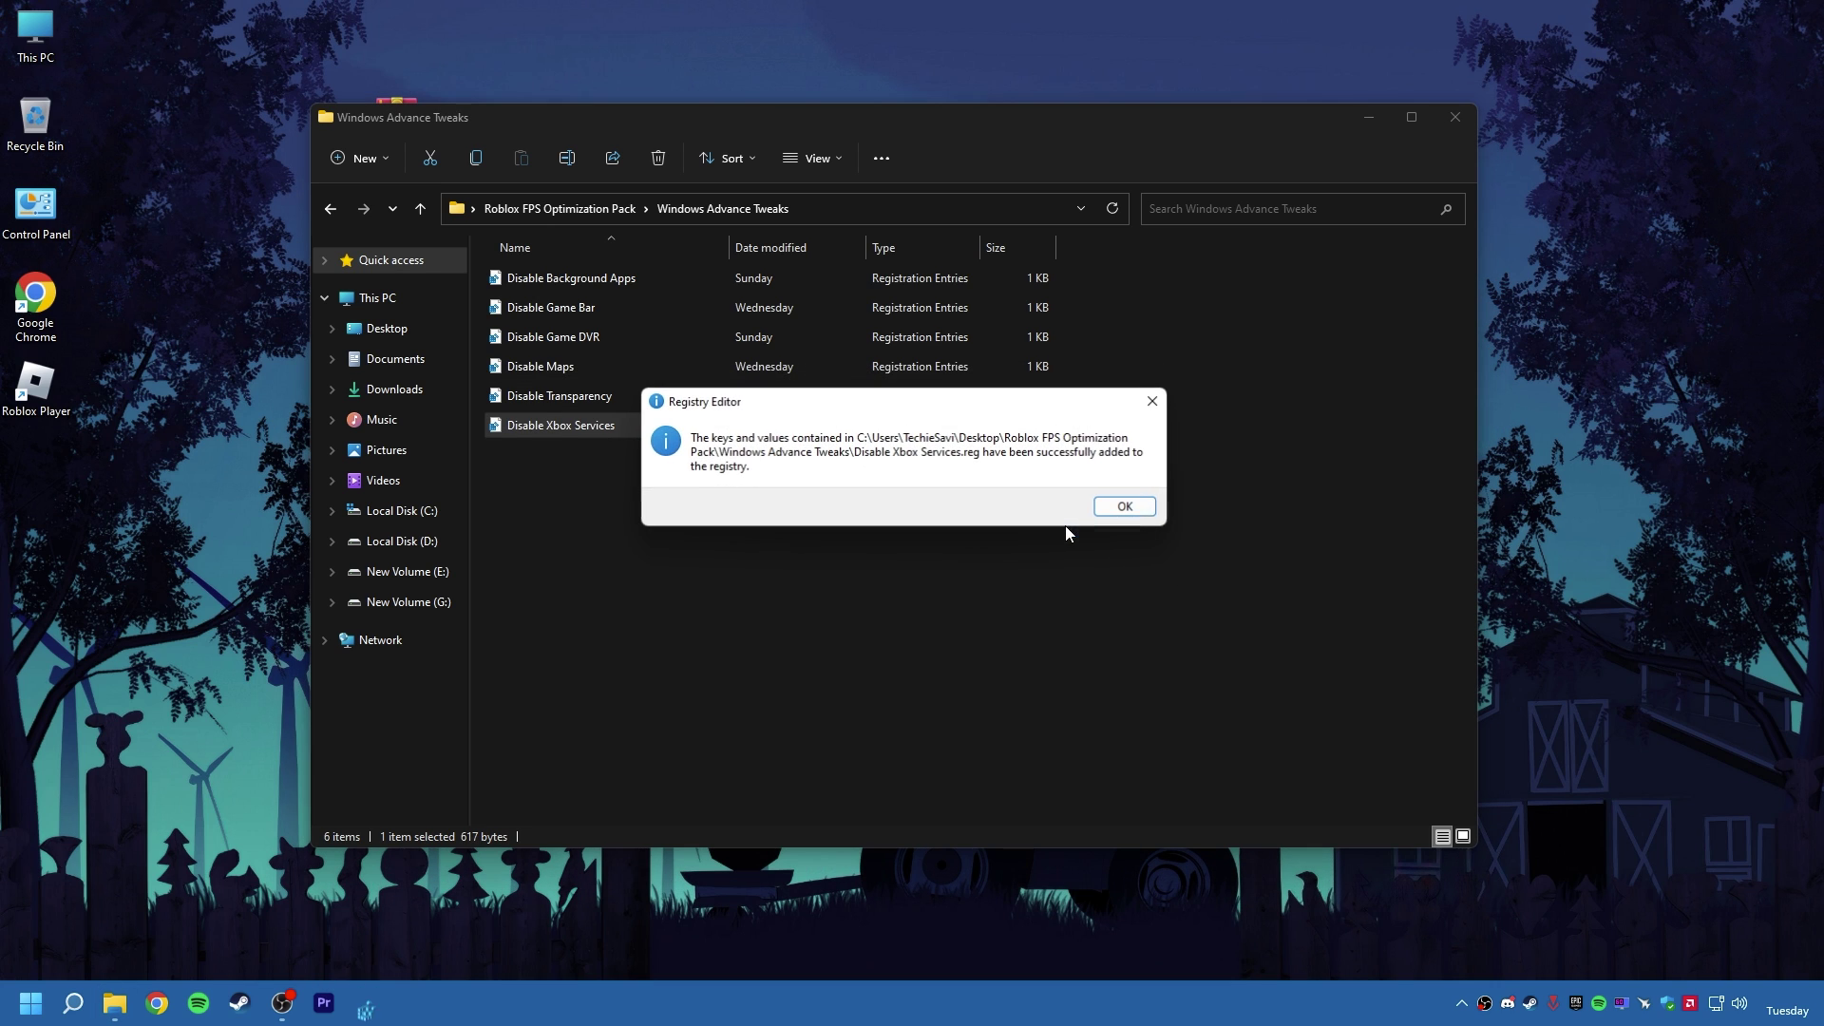
{"action": "left_click", "coordinate": [1126, 505]}
- Go to the Roblox High Priority folder of the optimization pack and merge its Roblox High Priority file into the registry
{"action": "left_click", "coordinate": [539, 209]}
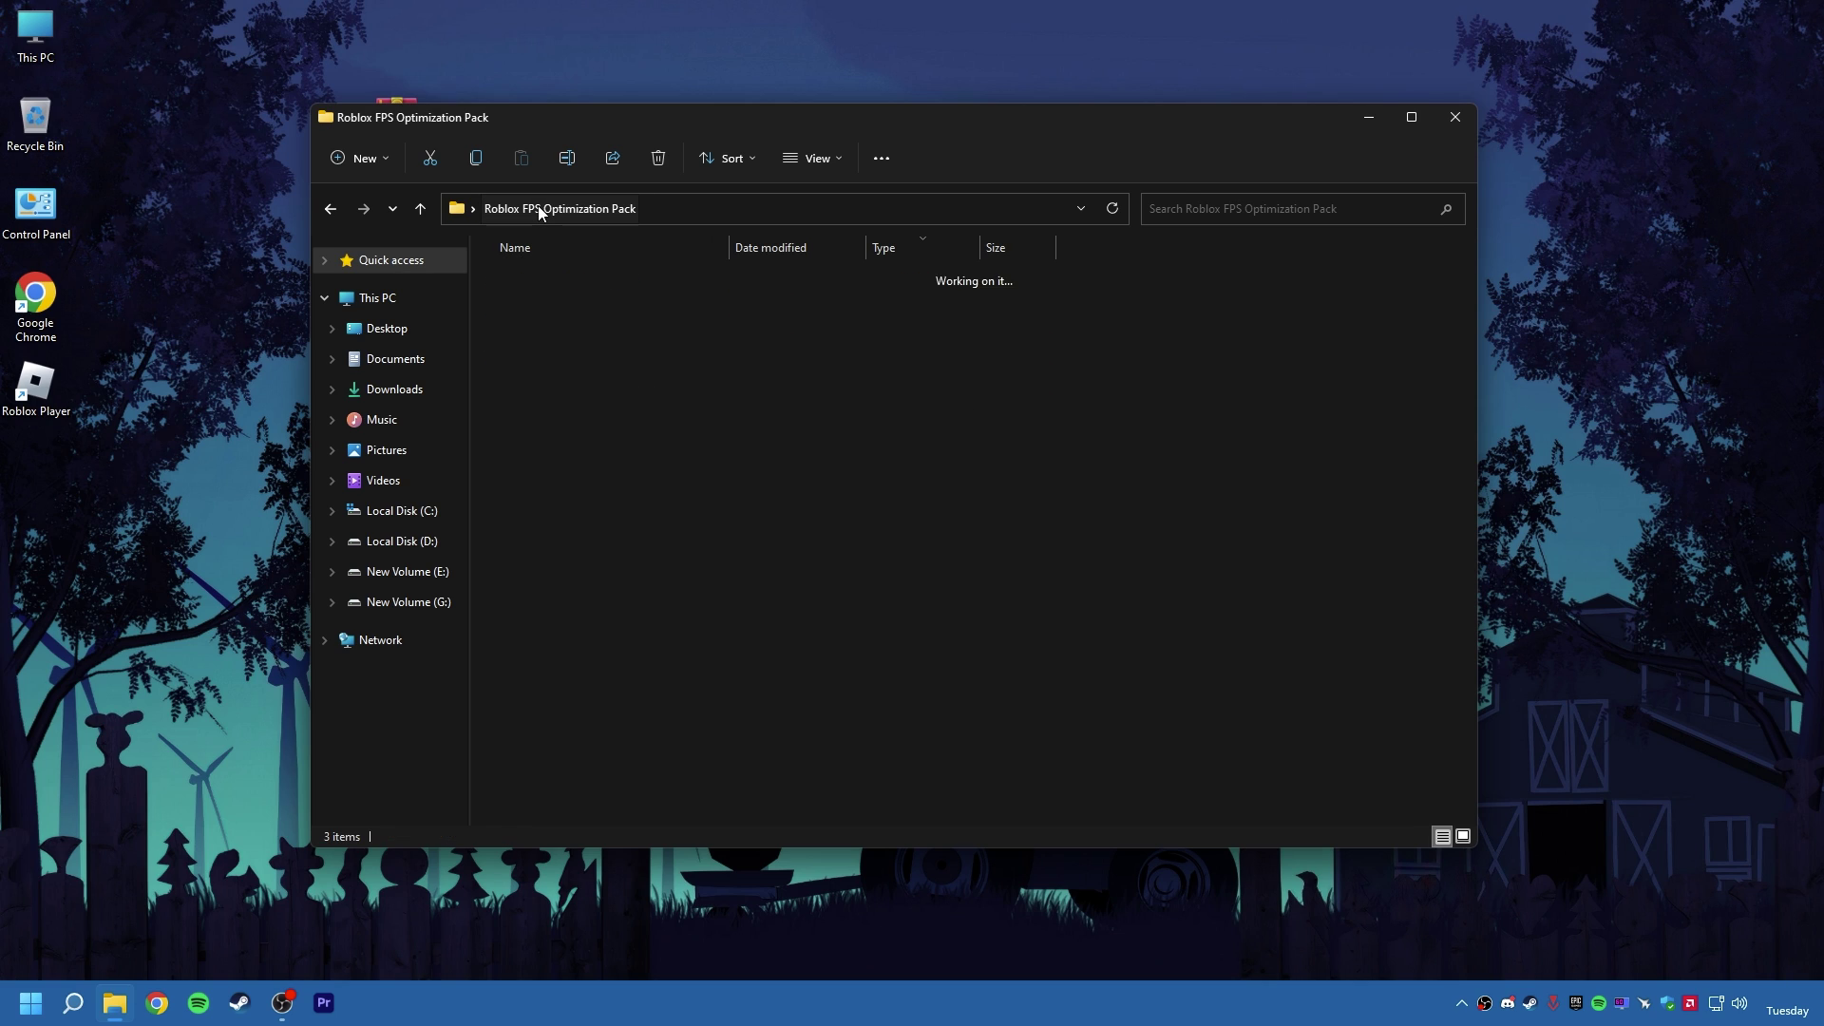
{"action": "left_click", "coordinate": [560, 311]}
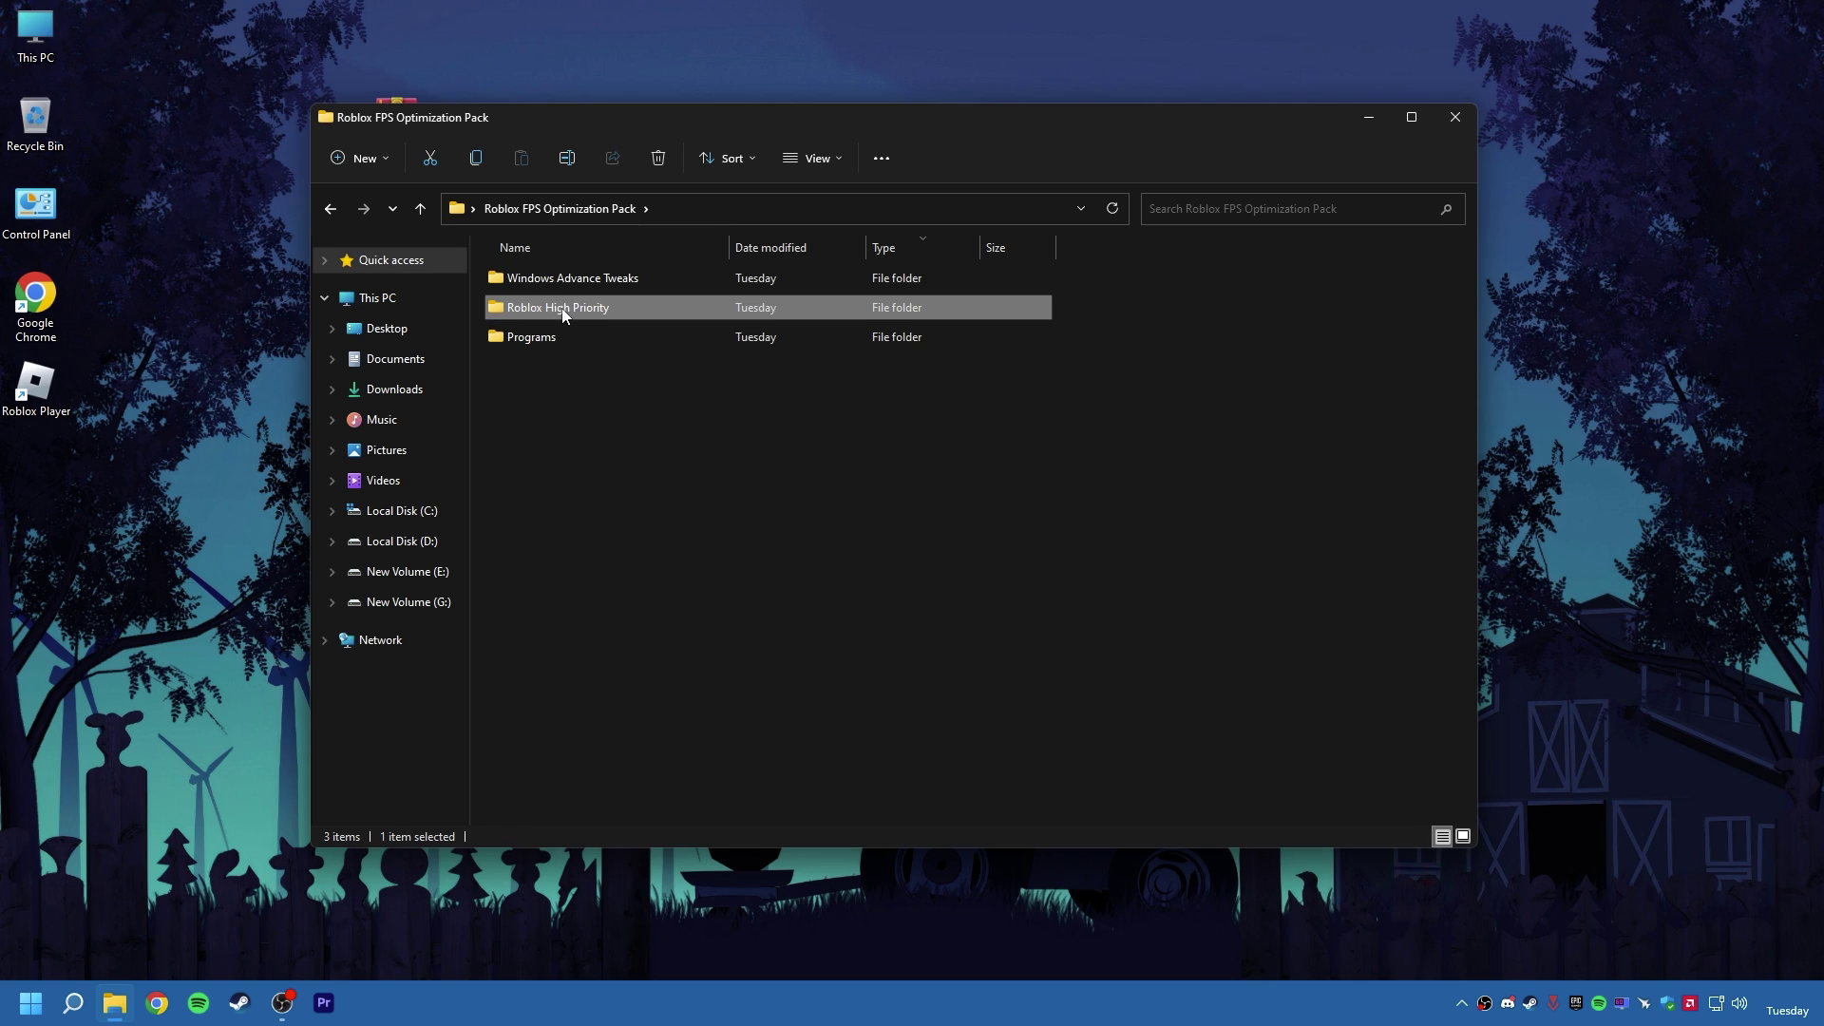
{"action": "double_click", "coordinate": [561, 310]}
{"action": "left_click", "coordinate": [576, 283]}
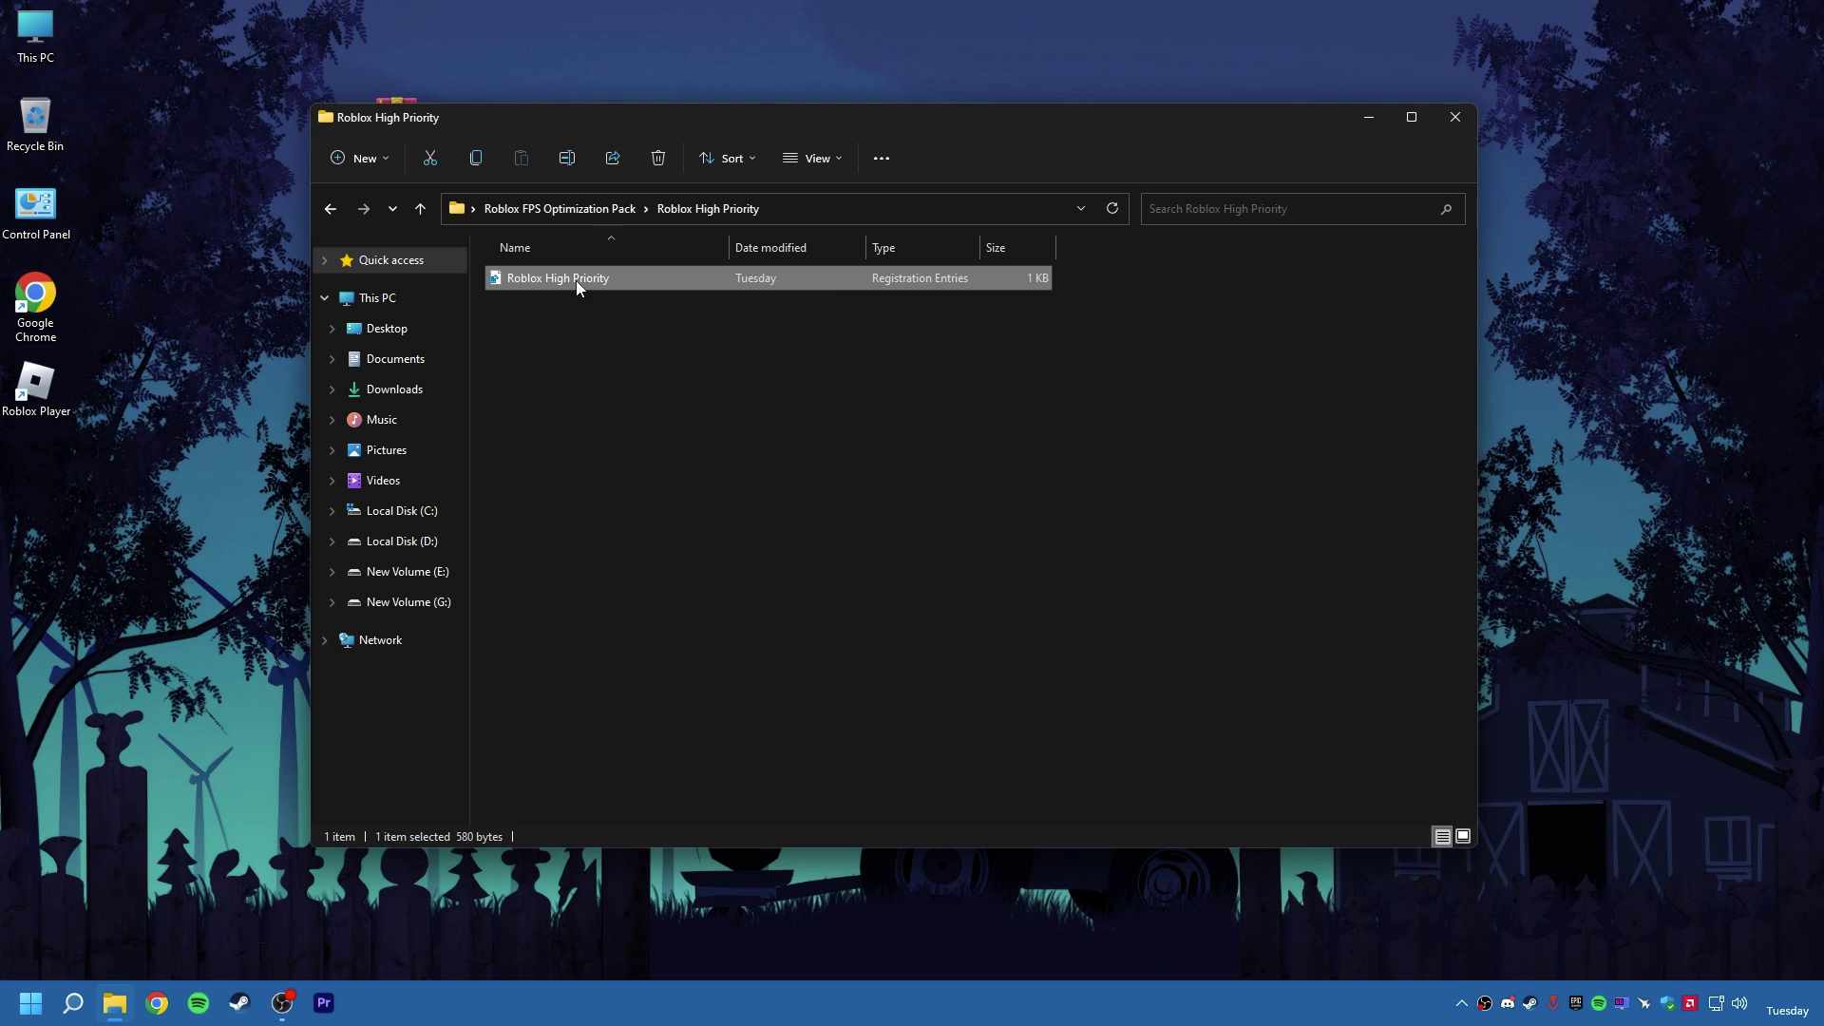
{"action": "right_click", "coordinate": [576, 281]}
{"action": "left_click", "coordinate": [620, 343]}
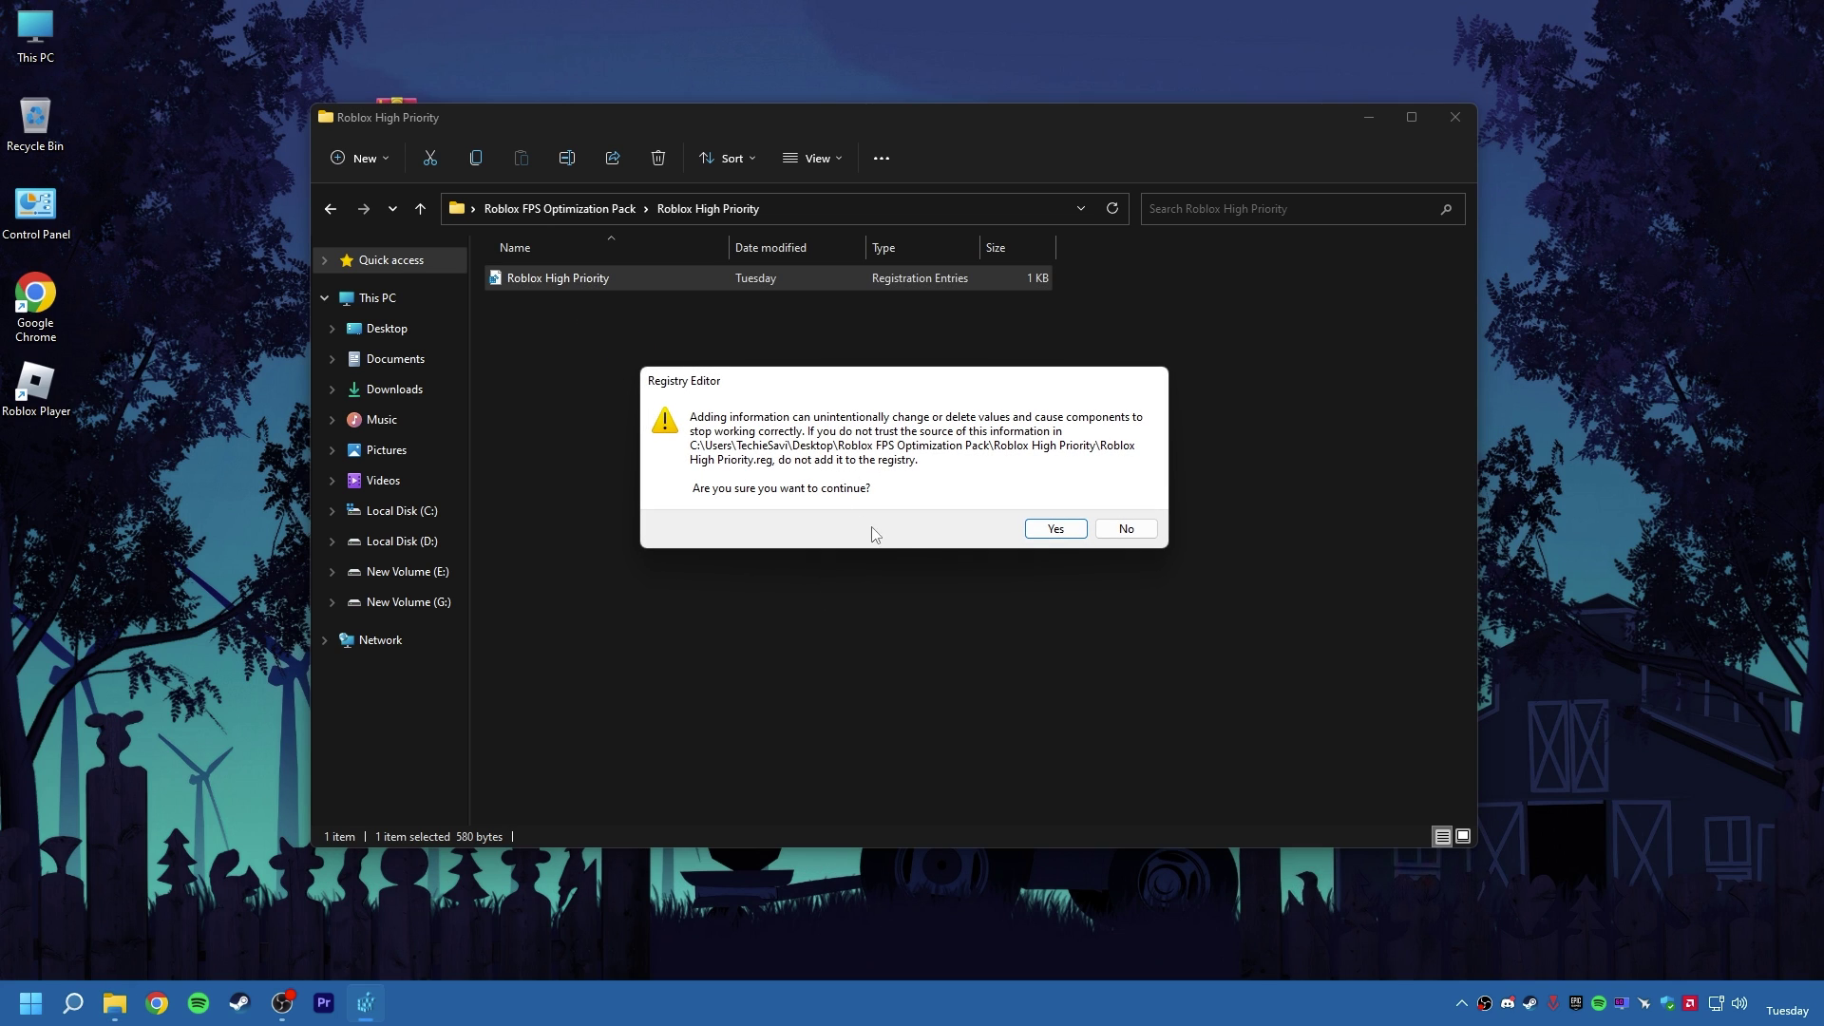
{"action": "left_click", "coordinate": [1056, 529]}
{"action": "left_click", "coordinate": [1125, 506]}
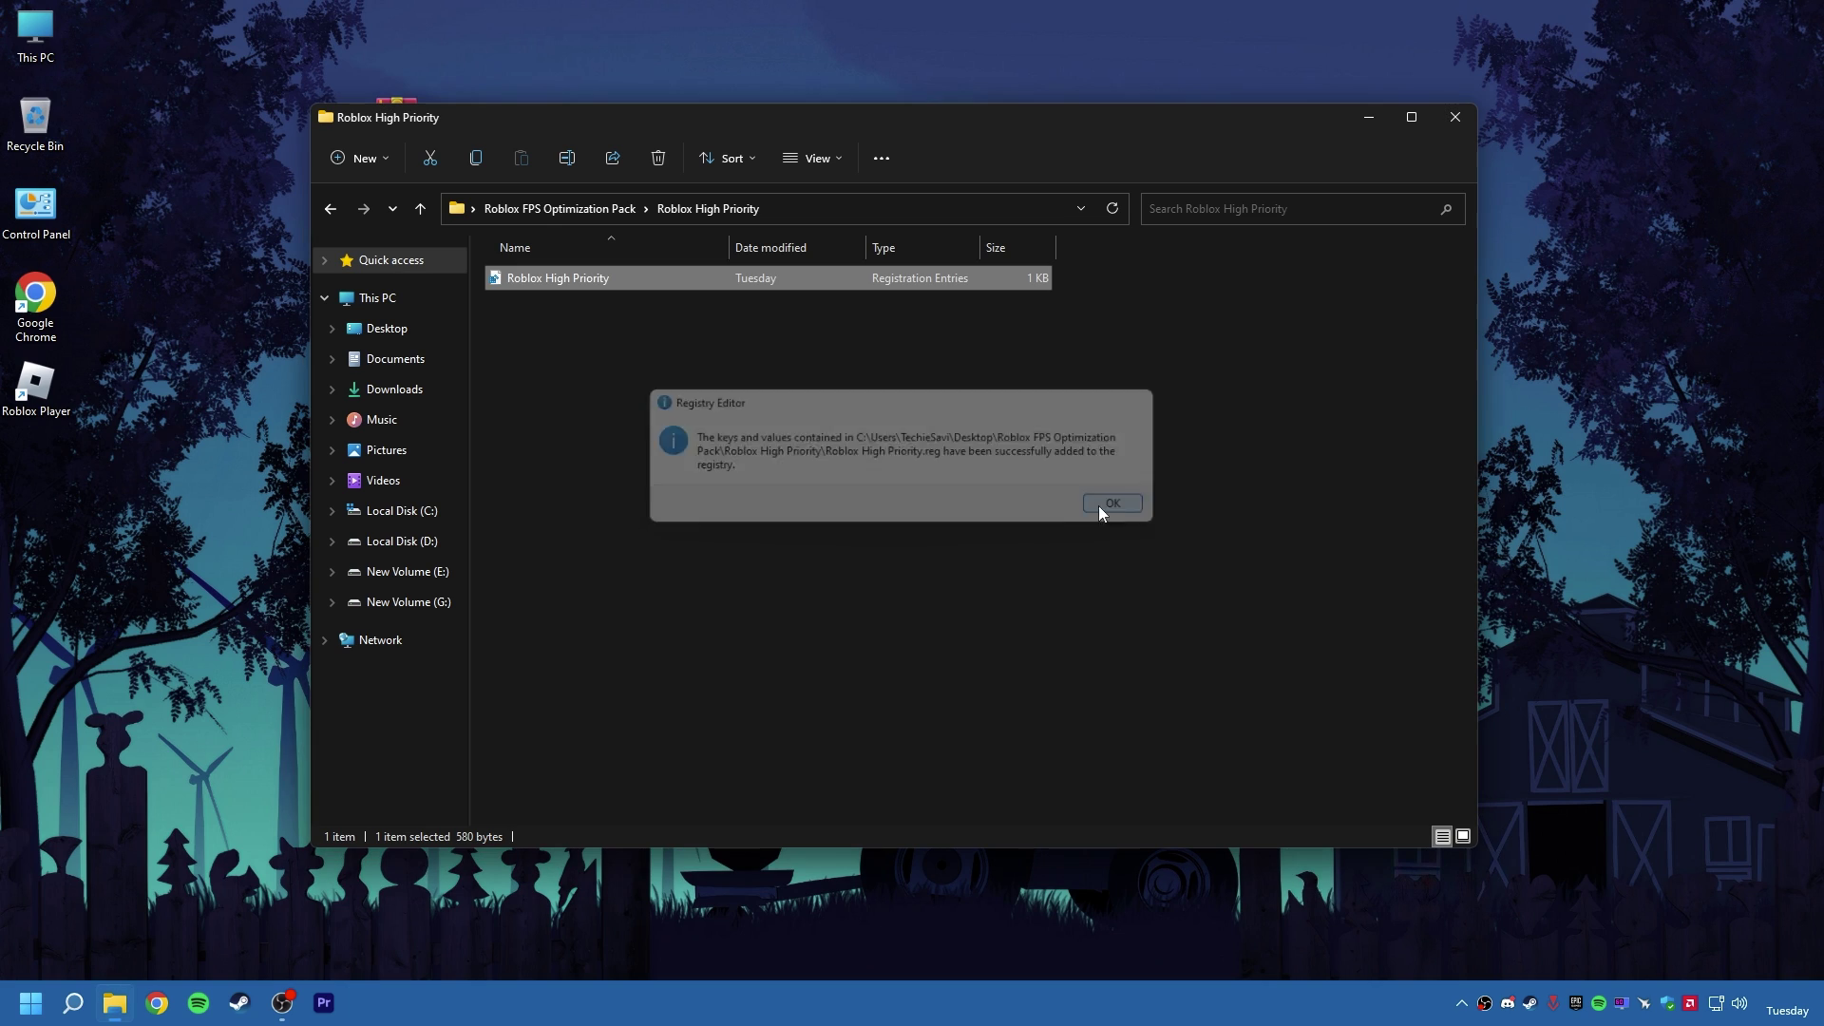
- Open the pack's Programs folder and install ParkControl from parkcontrolsetup64 in English to C:\Program Files\ParkControl
{"action": "left_click", "coordinate": [579, 209]}
{"action": "left_click", "coordinate": [547, 340]}
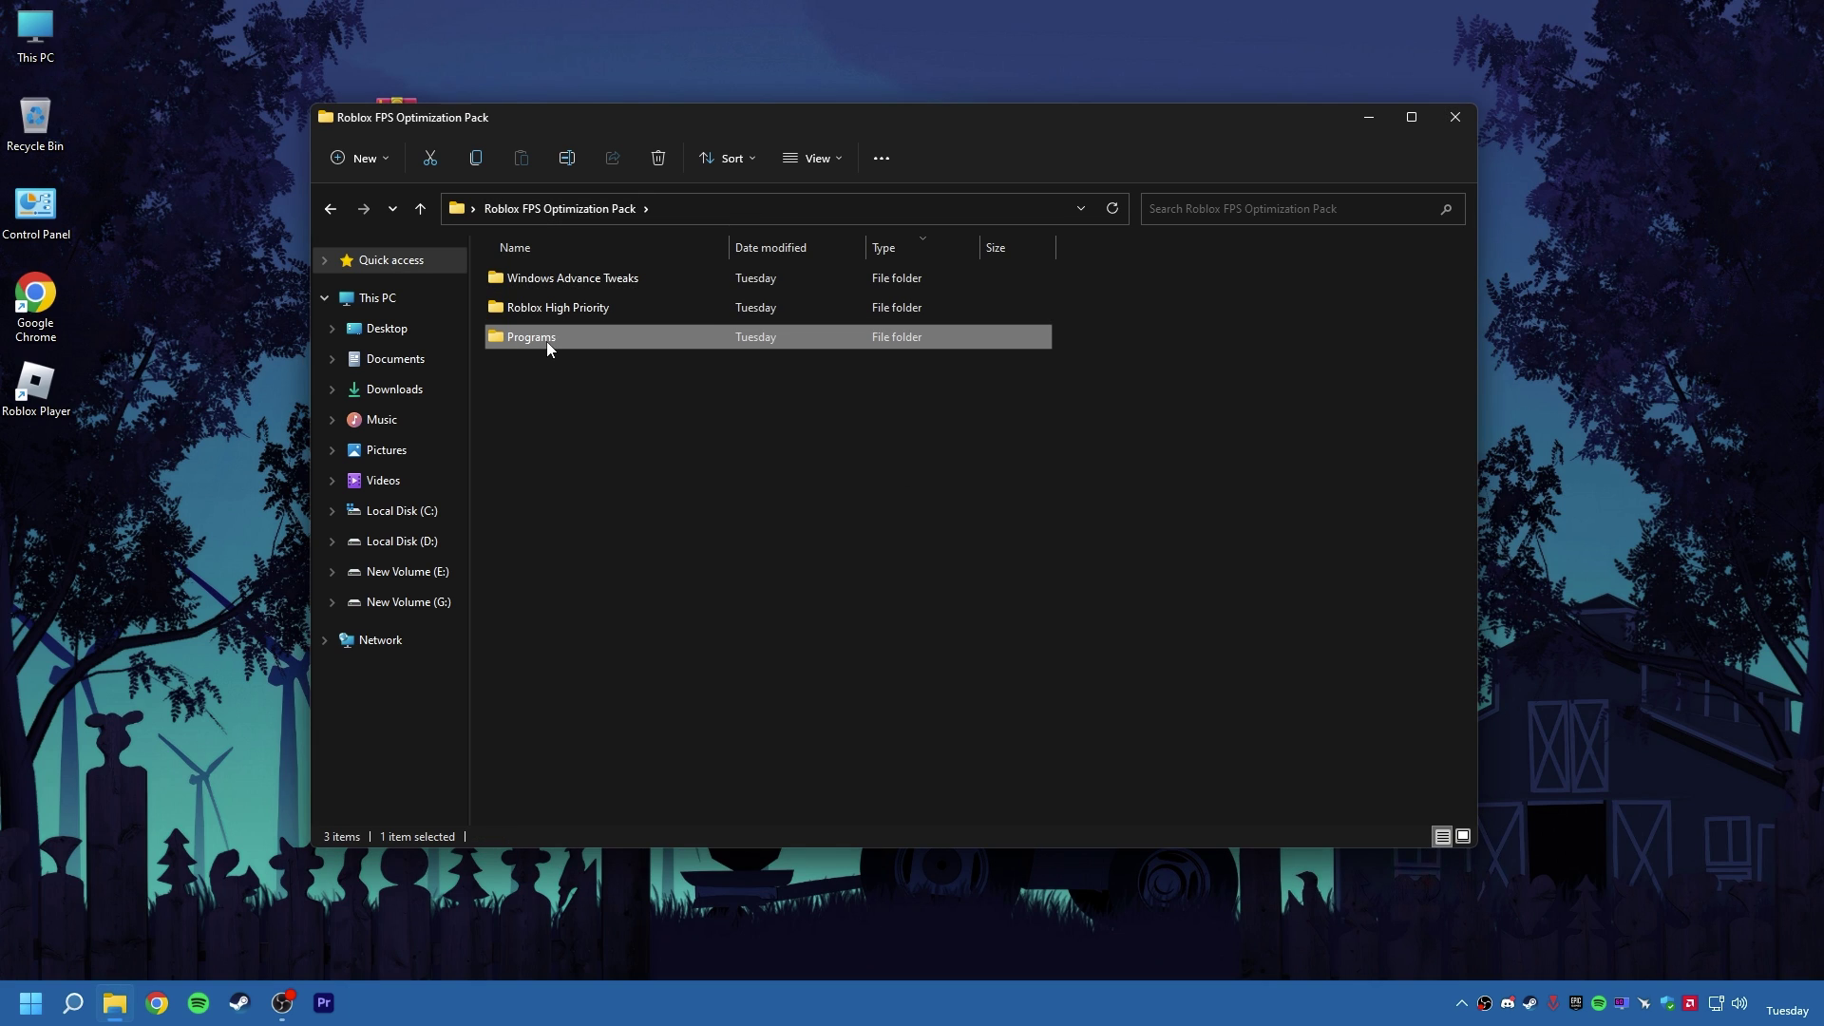
{"action": "double_click", "coordinate": [551, 340]}
{"action": "left_click", "coordinate": [559, 276]}
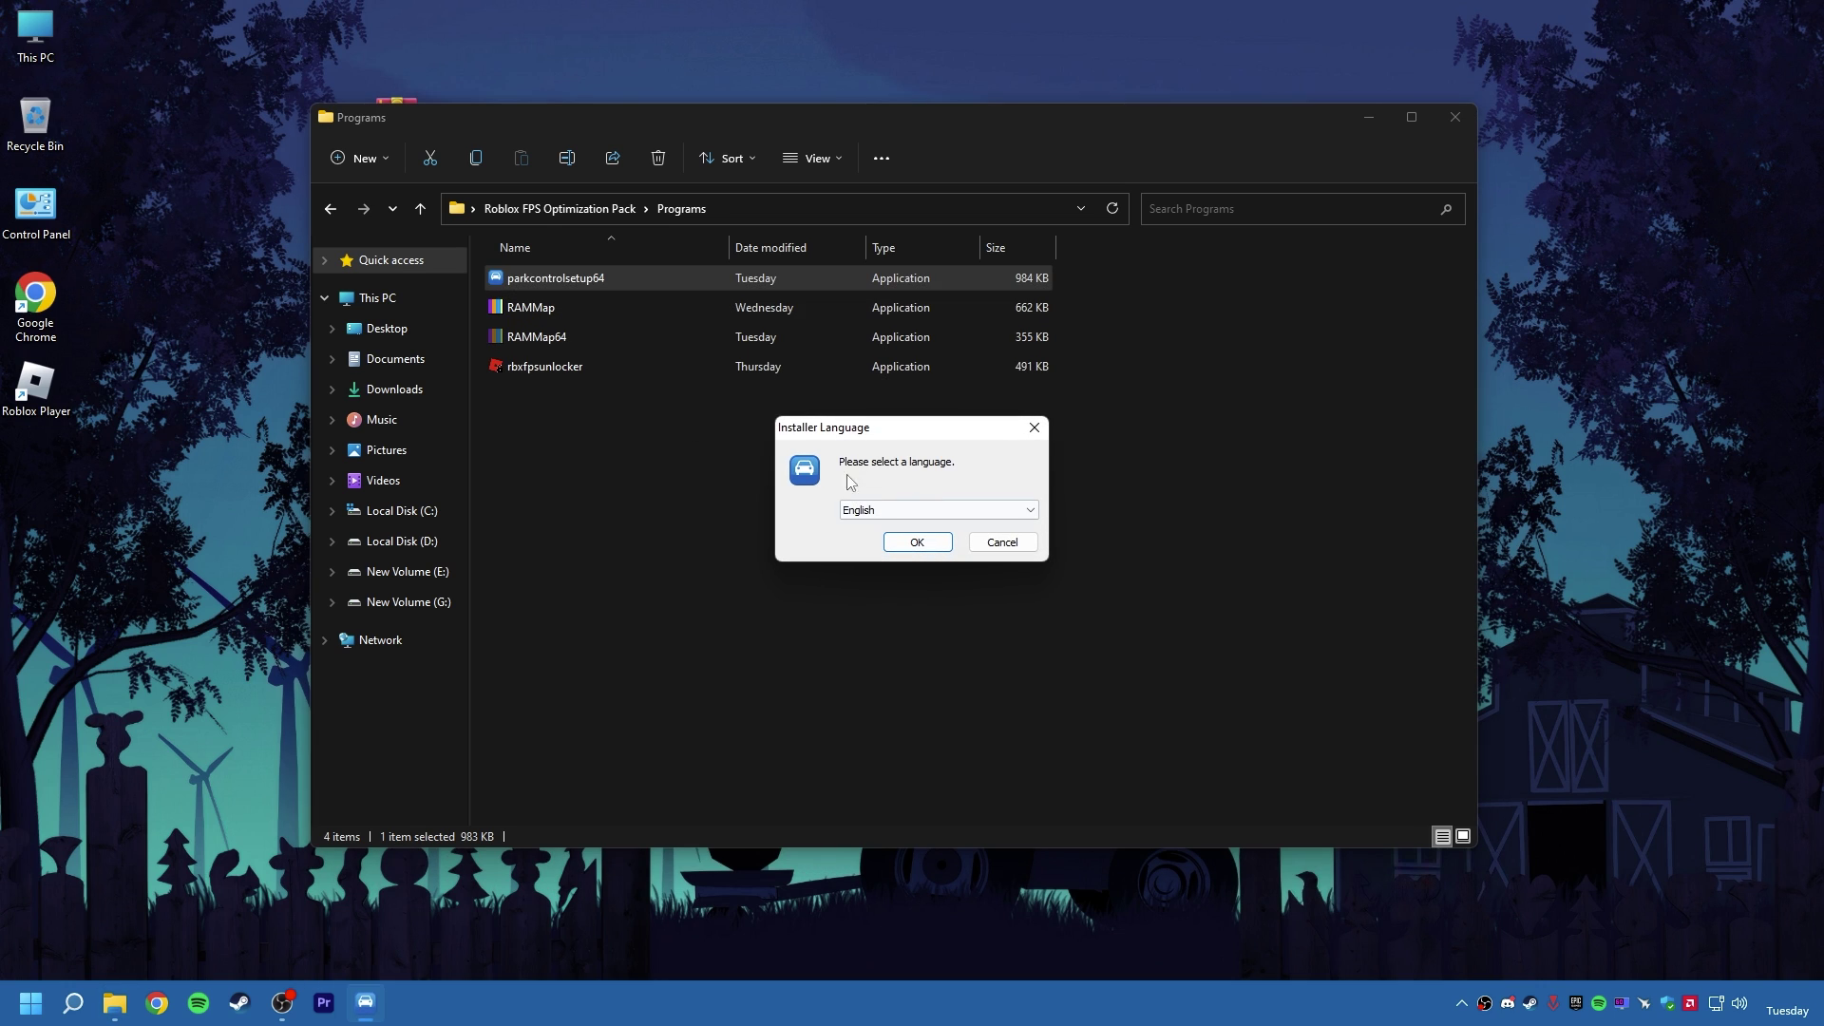
{"action": "left_click", "coordinate": [918, 542]}
{"action": "left_click", "coordinate": [1018, 652]}
{"action": "left_click", "coordinate": [1018, 651]}
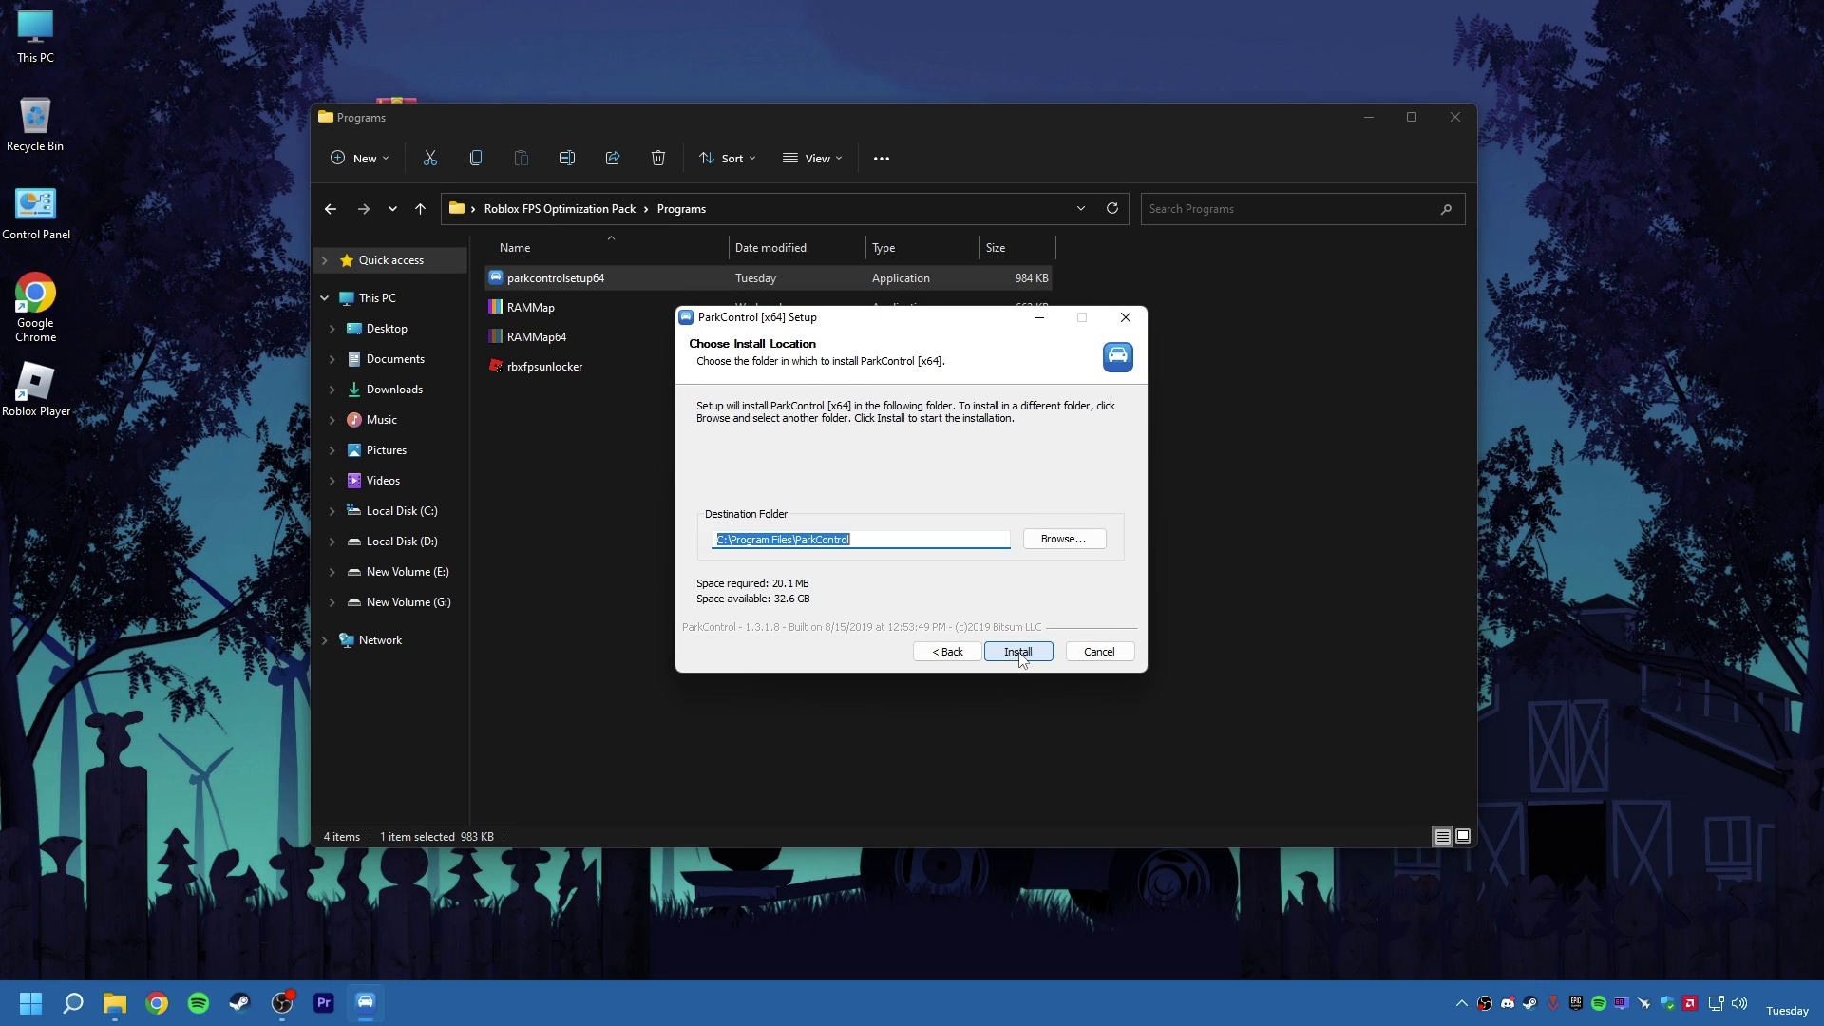
{"action": "left_click", "coordinate": [1019, 652]}
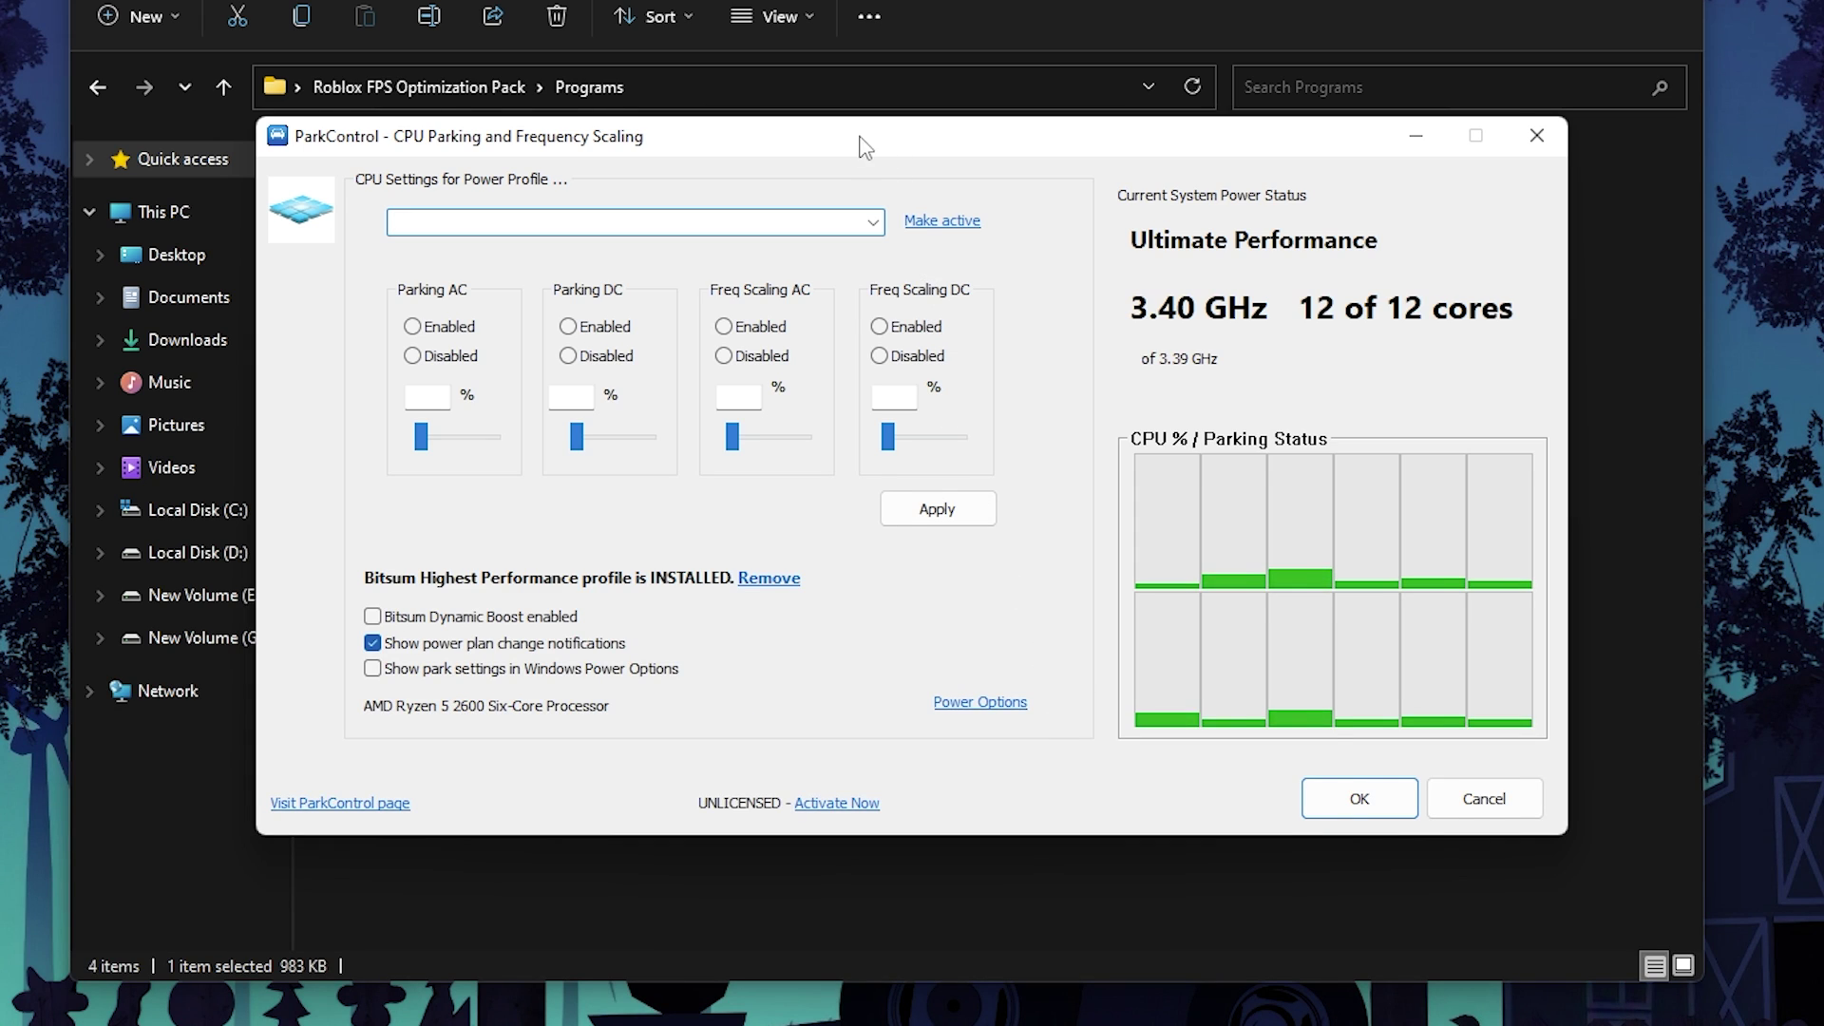
- Choose the Ultimate Performance profile in ParkControl, disable DC parking and DC frequency scaling at 100%, and apply the settings
{"action": "left_click_drag", "start_coordinate": [859, 142], "coordinate": [863, 174]}
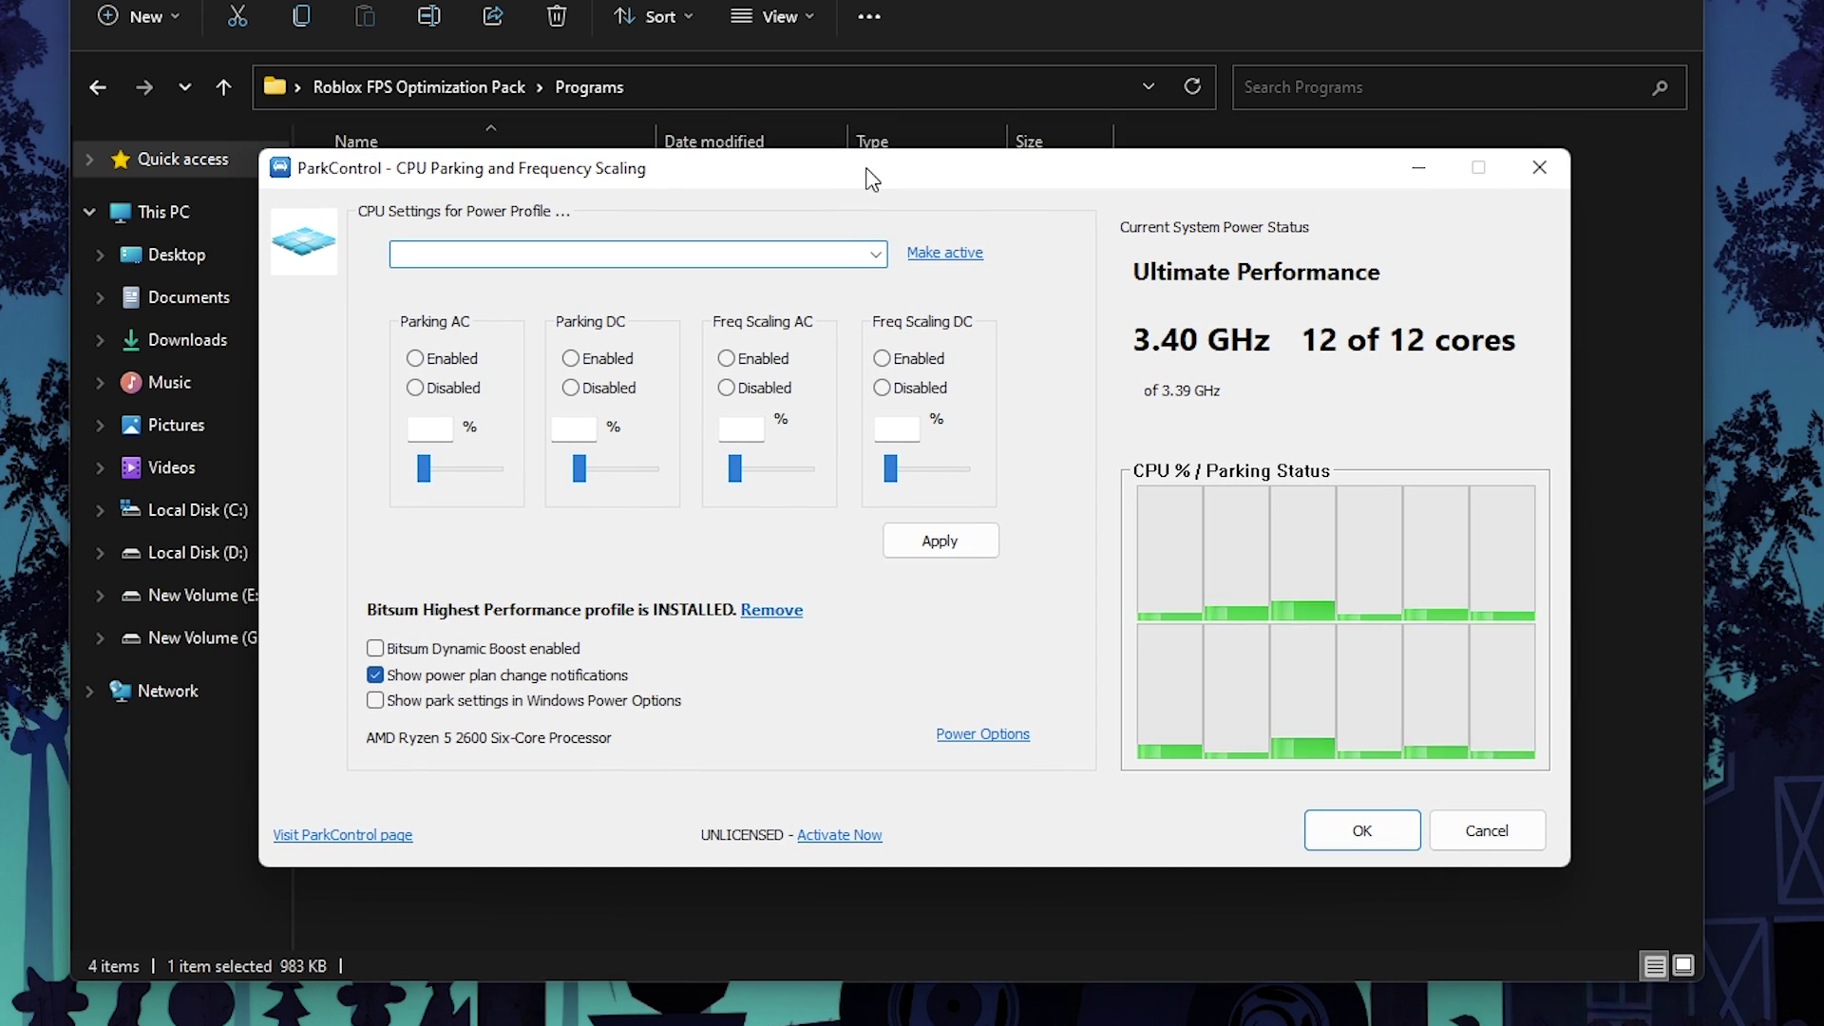
{"action": "left_click", "coordinate": [874, 255]}
{"action": "left_click", "coordinate": [435, 302]}
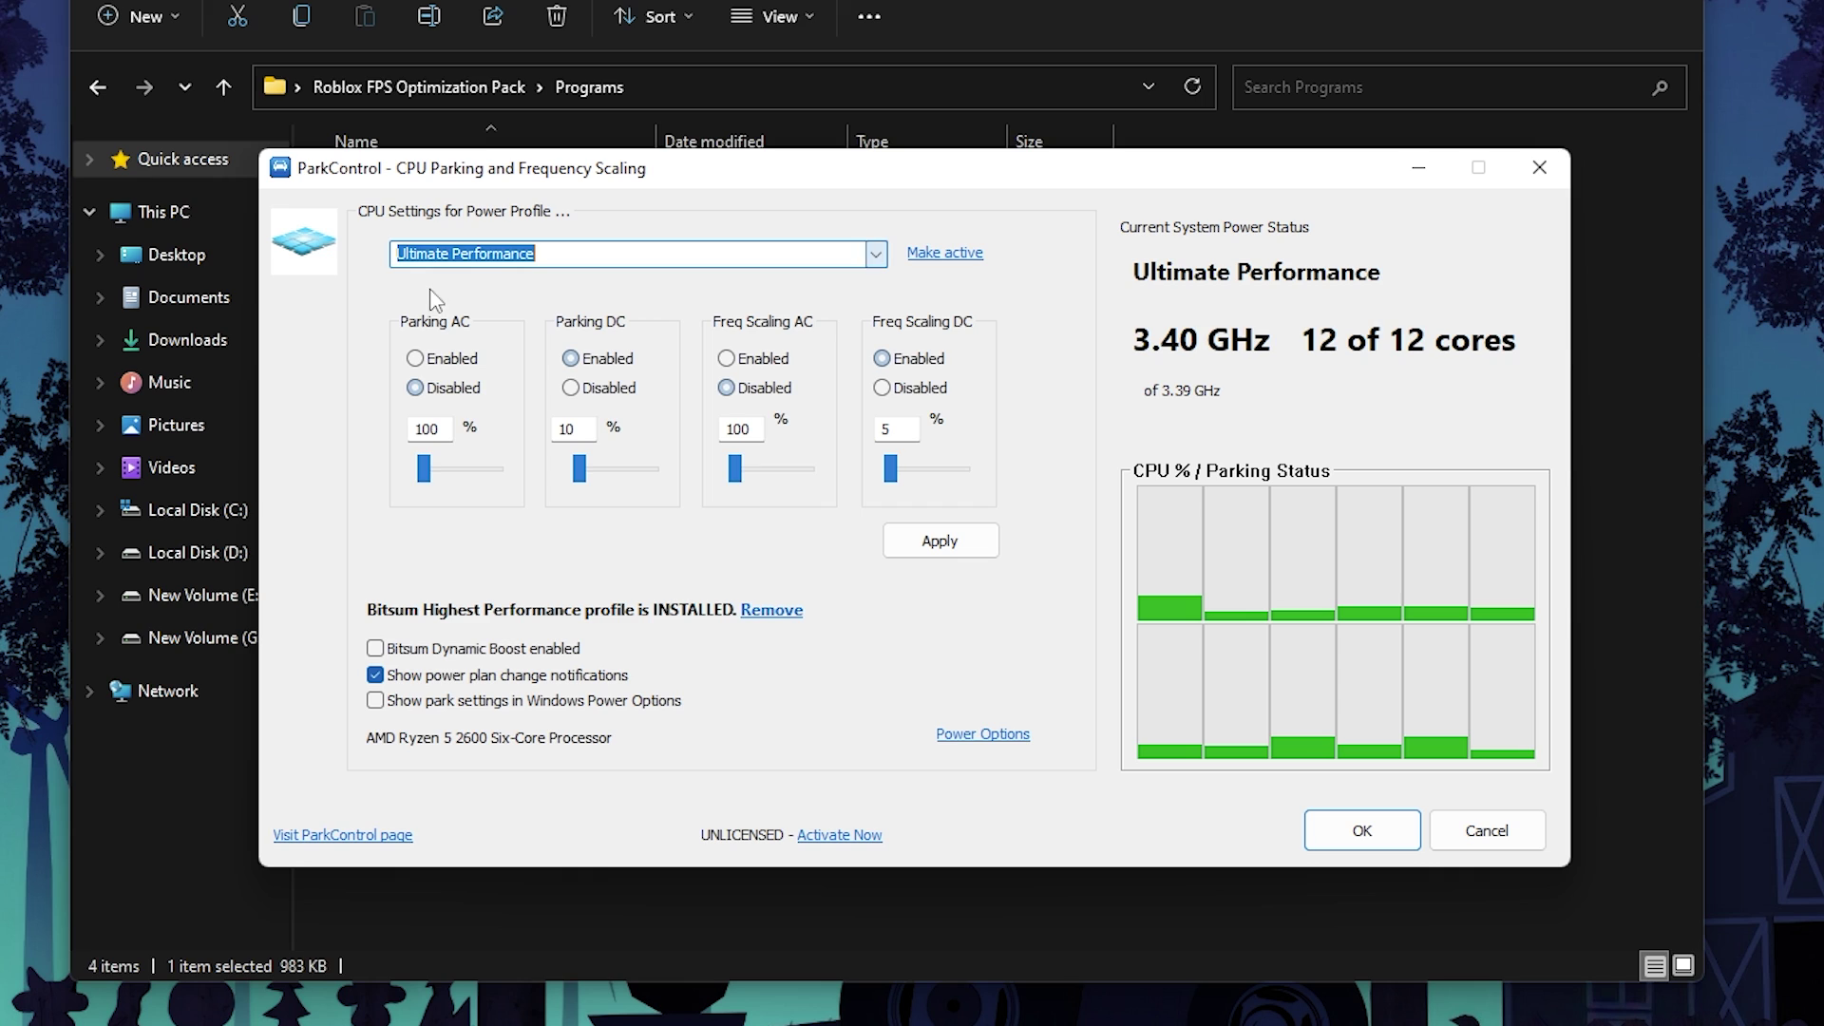
{"action": "left_click_drag", "start_coordinate": [595, 255], "coordinate": [392, 254]}
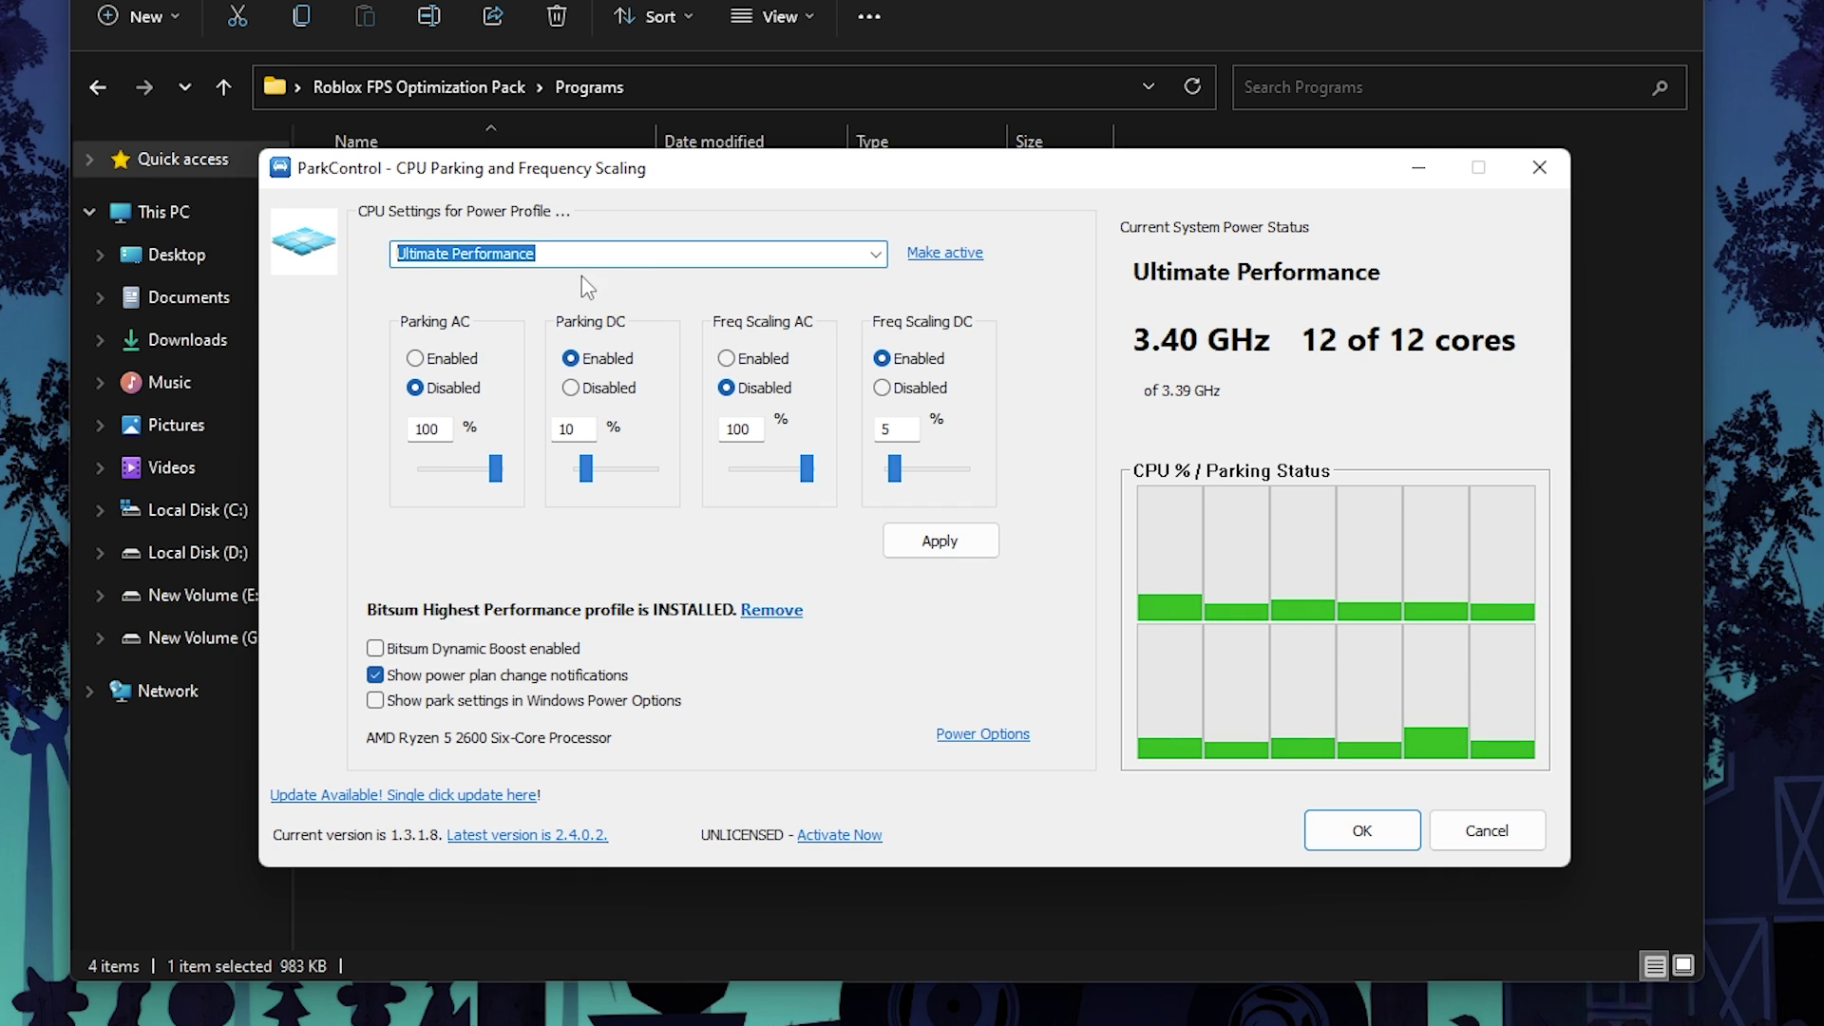
{"action": "left_click", "coordinate": [571, 388]}
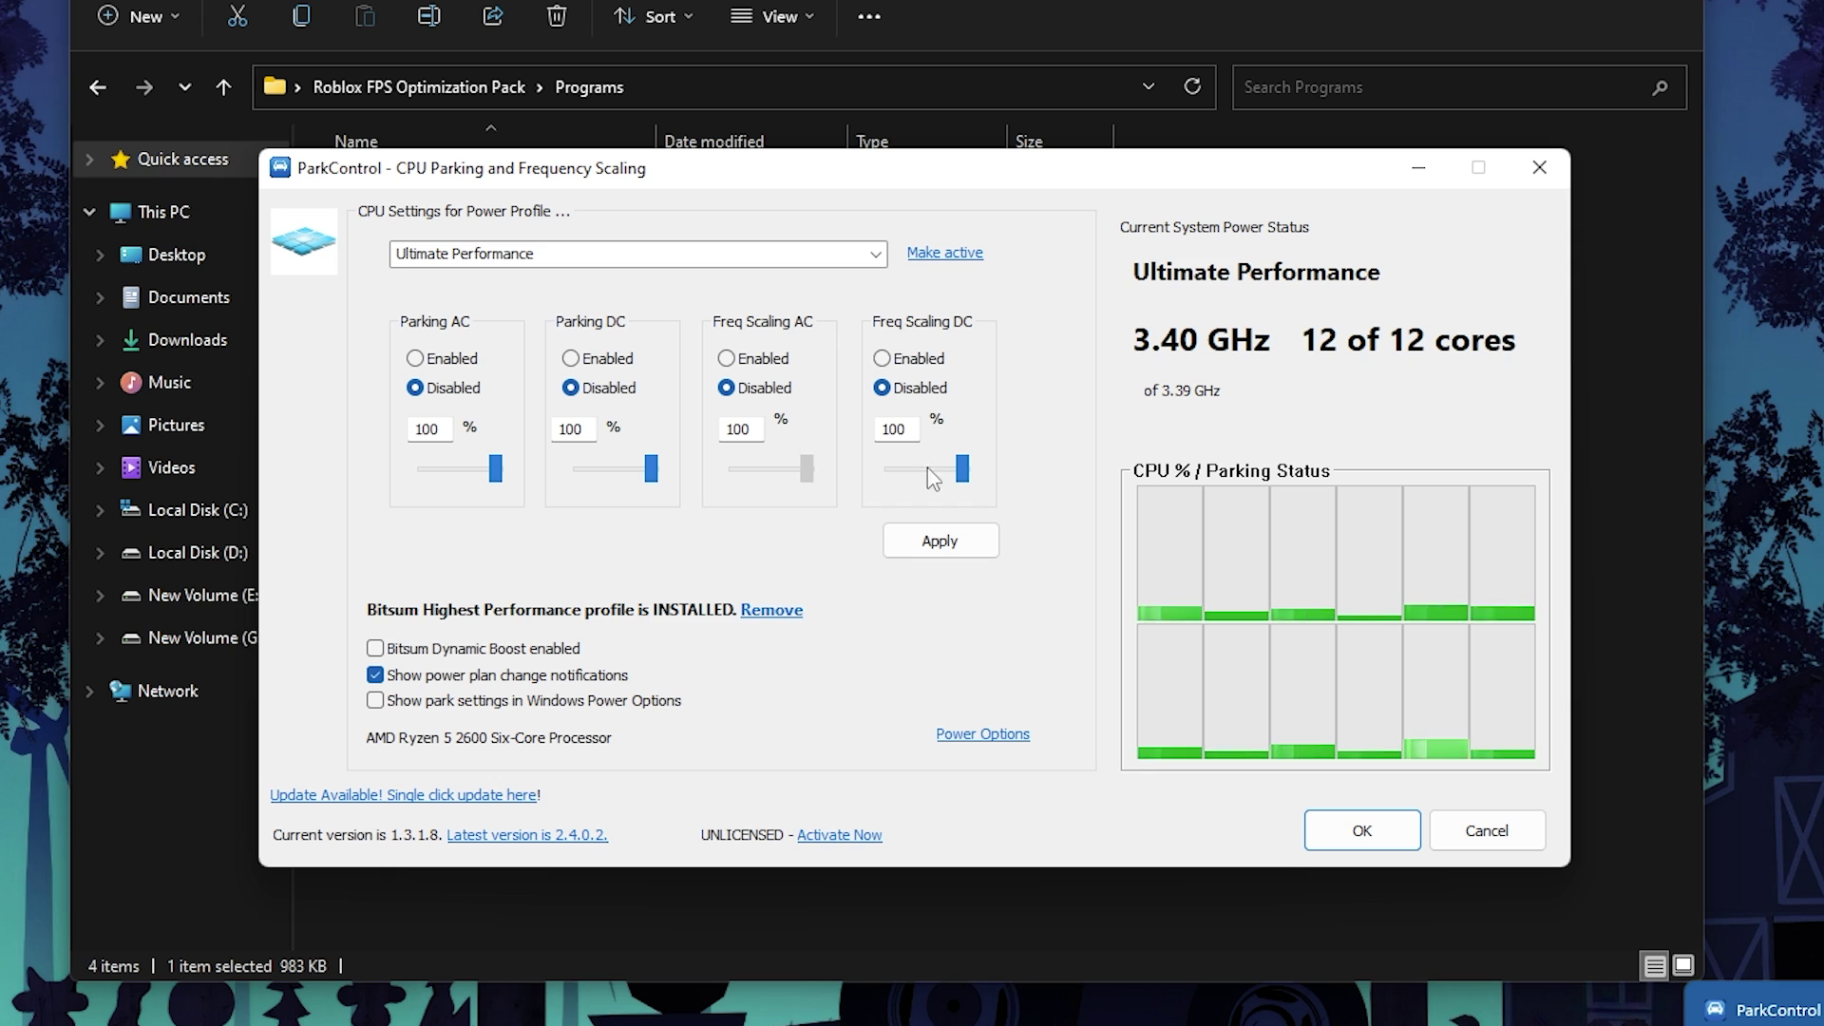
{"action": "left_click", "coordinate": [950, 543]}
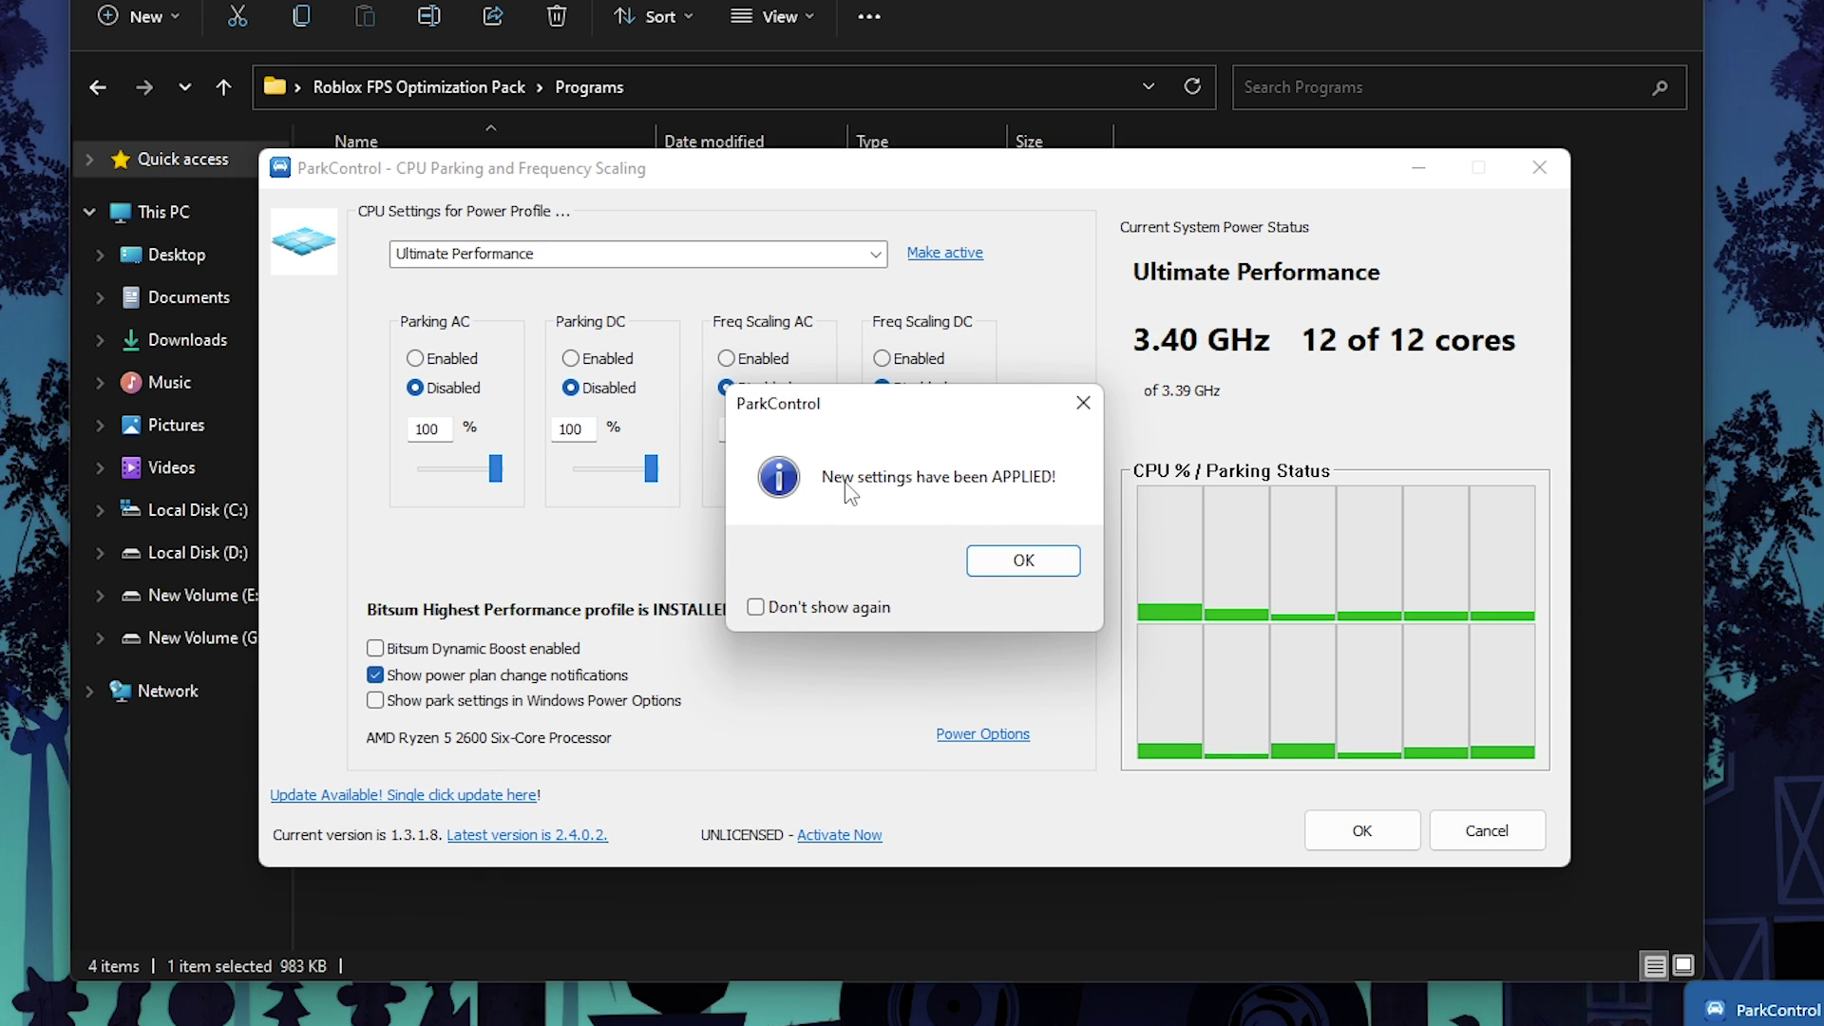
{"action": "left_click", "coordinate": [984, 558]}
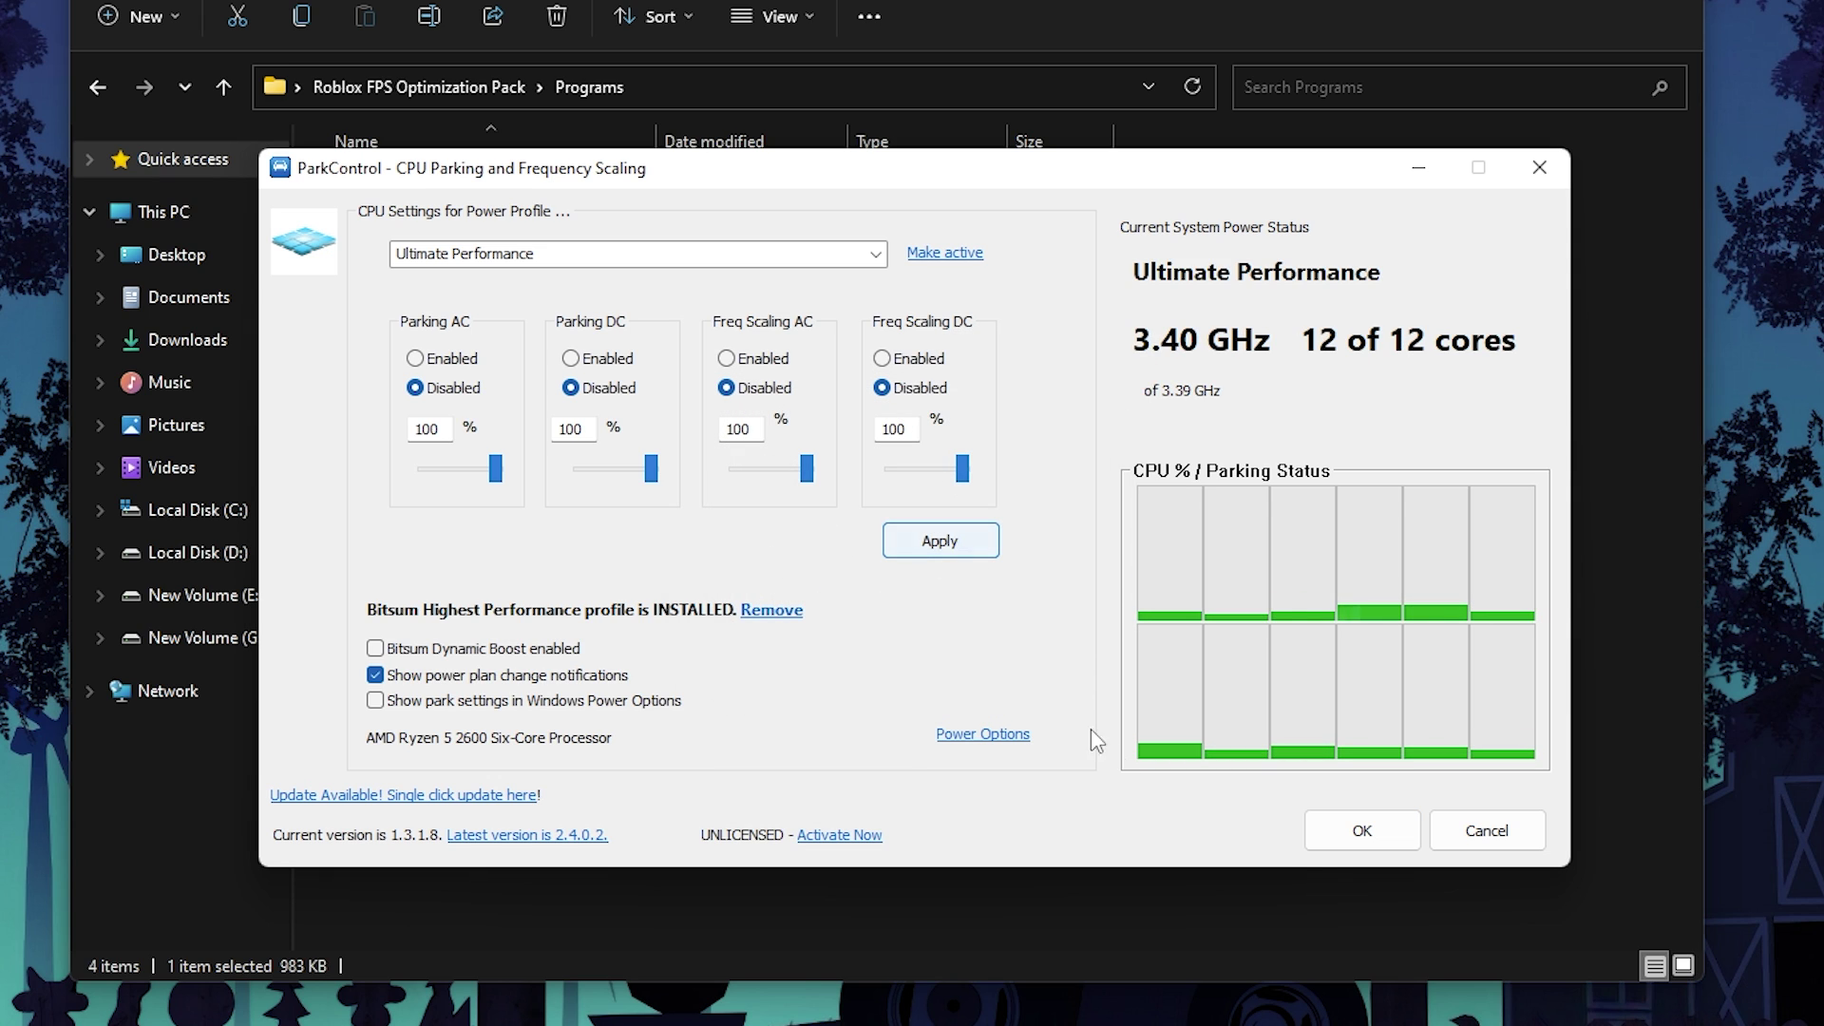
{"action": "left_click", "coordinate": [1358, 832]}
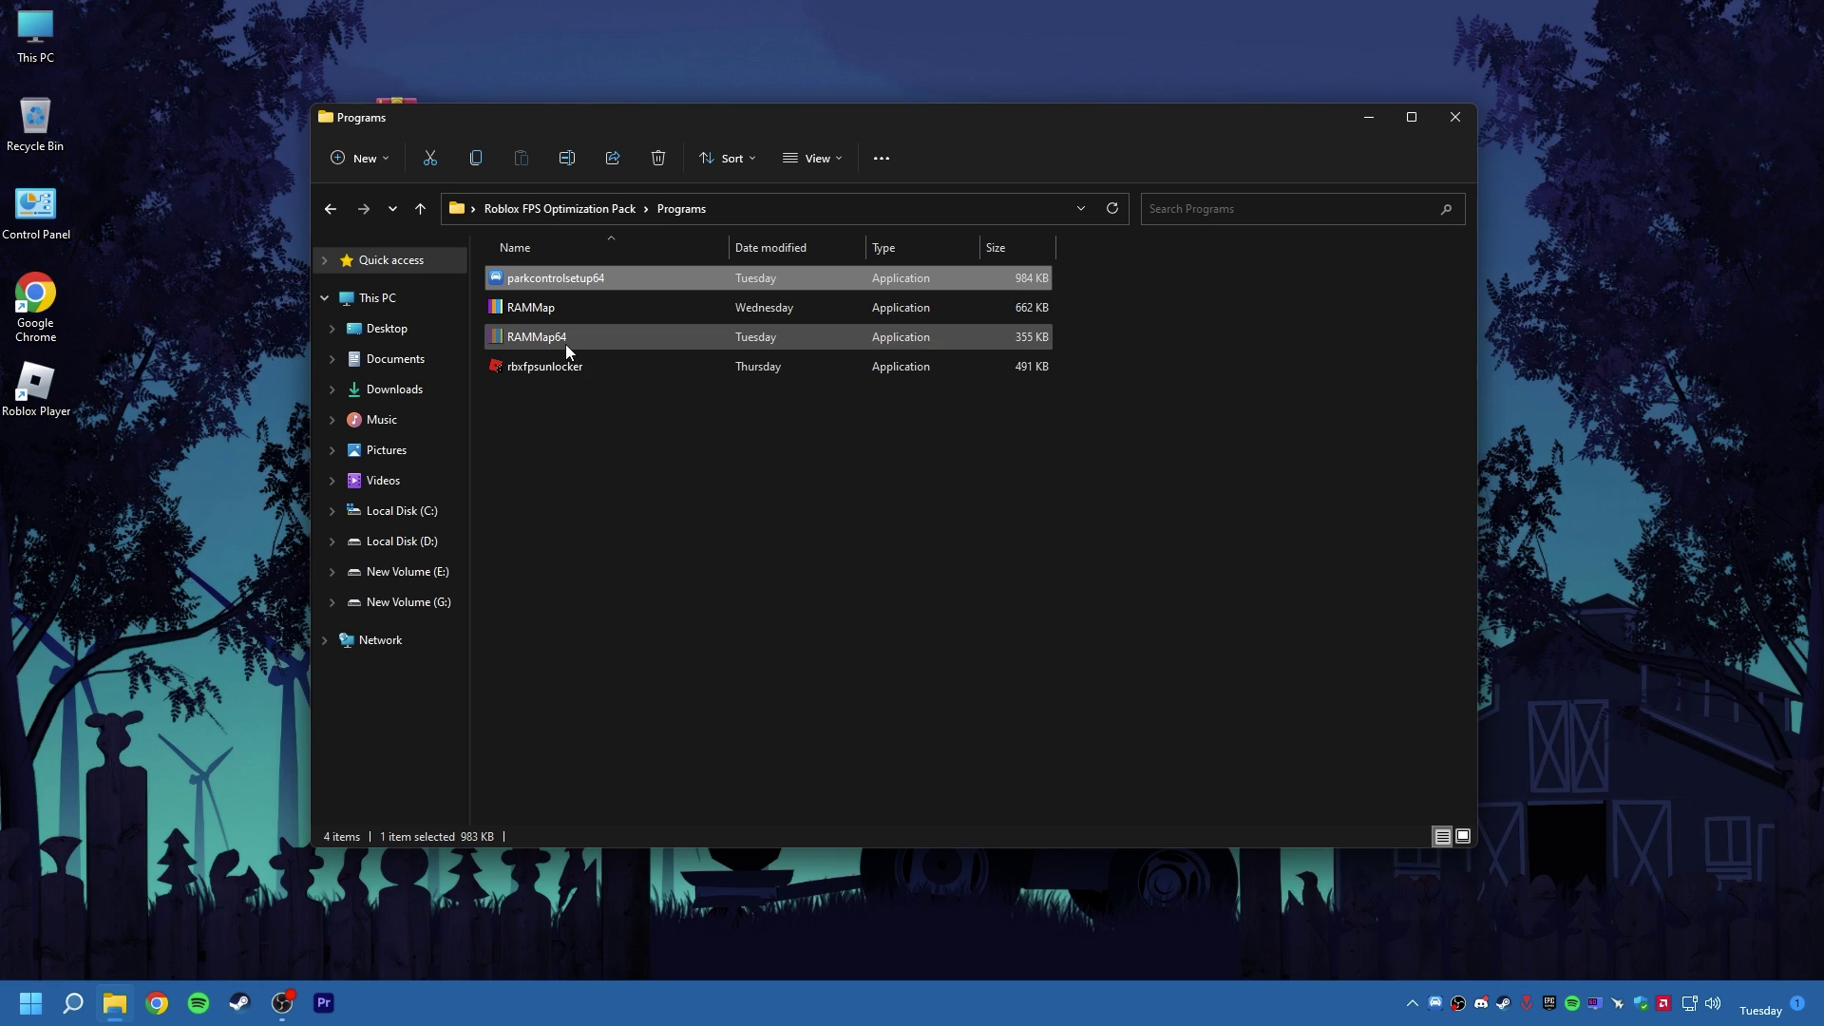
- Launch RAMMap64, empty the standby list, and close RamMap
{"action": "left_click", "coordinate": [501, 339]}
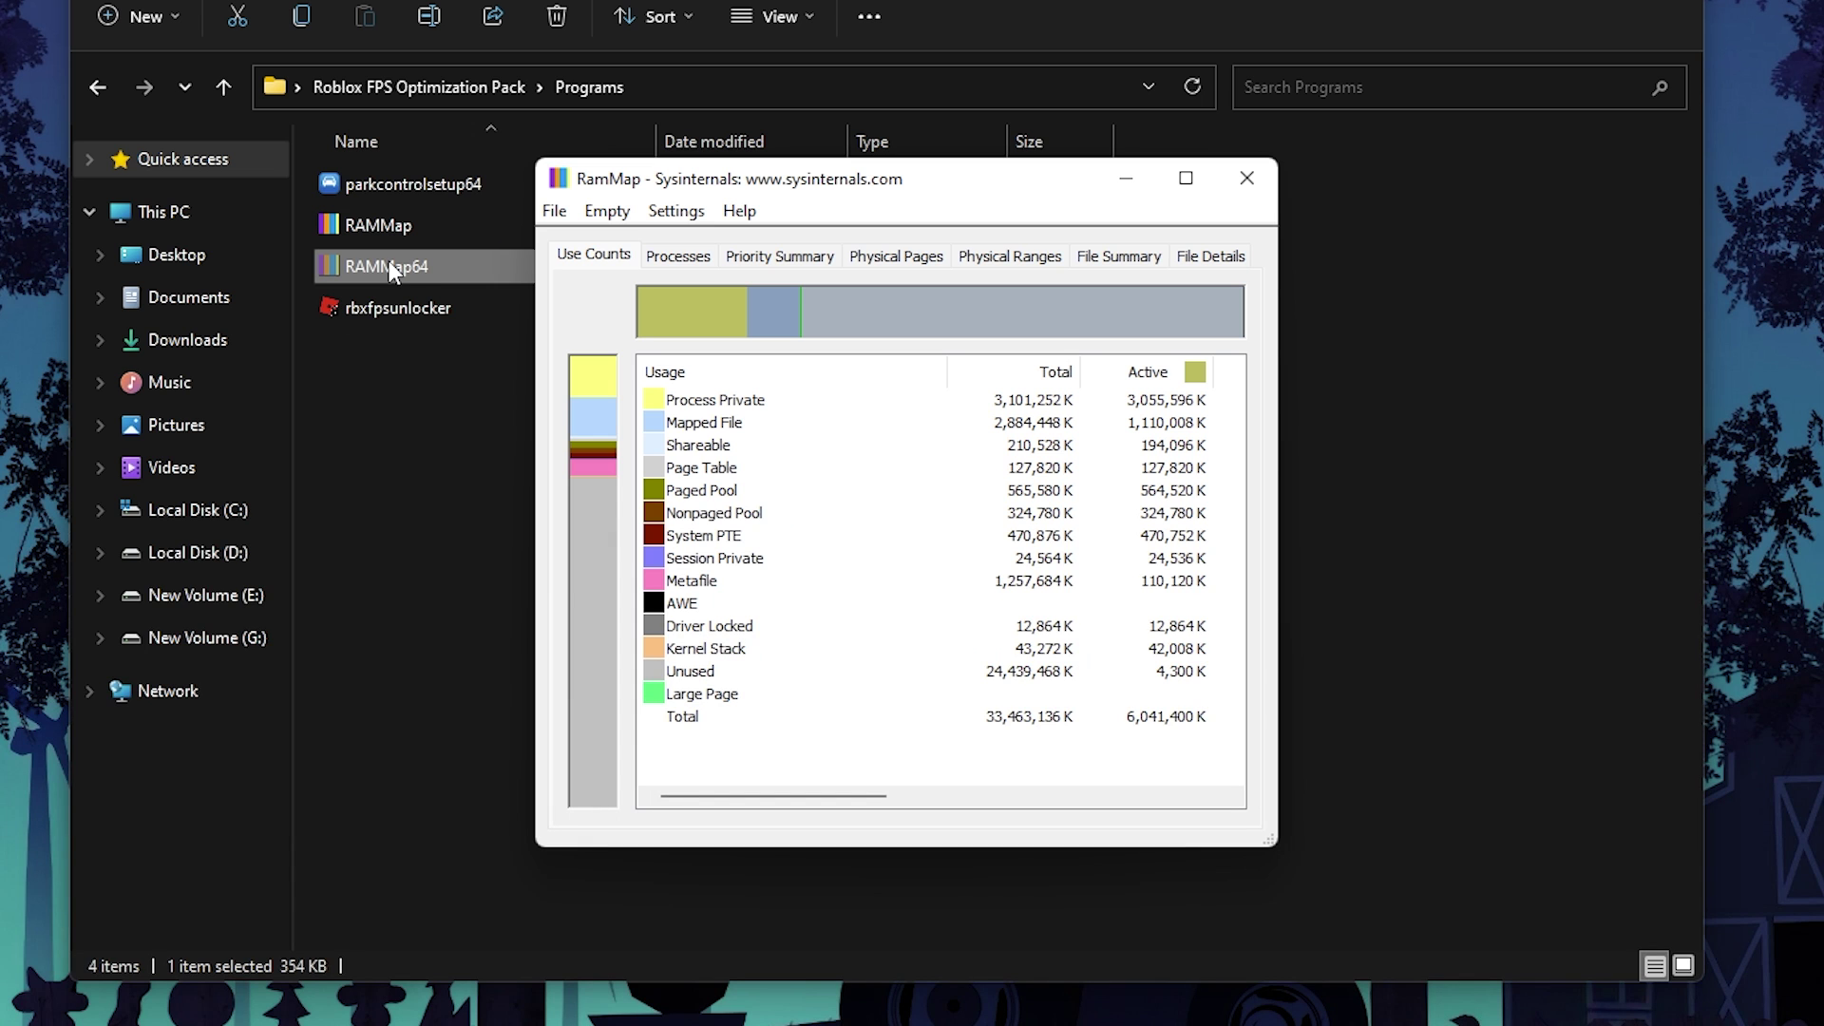
{"action": "left_click", "coordinate": [701, 298]}
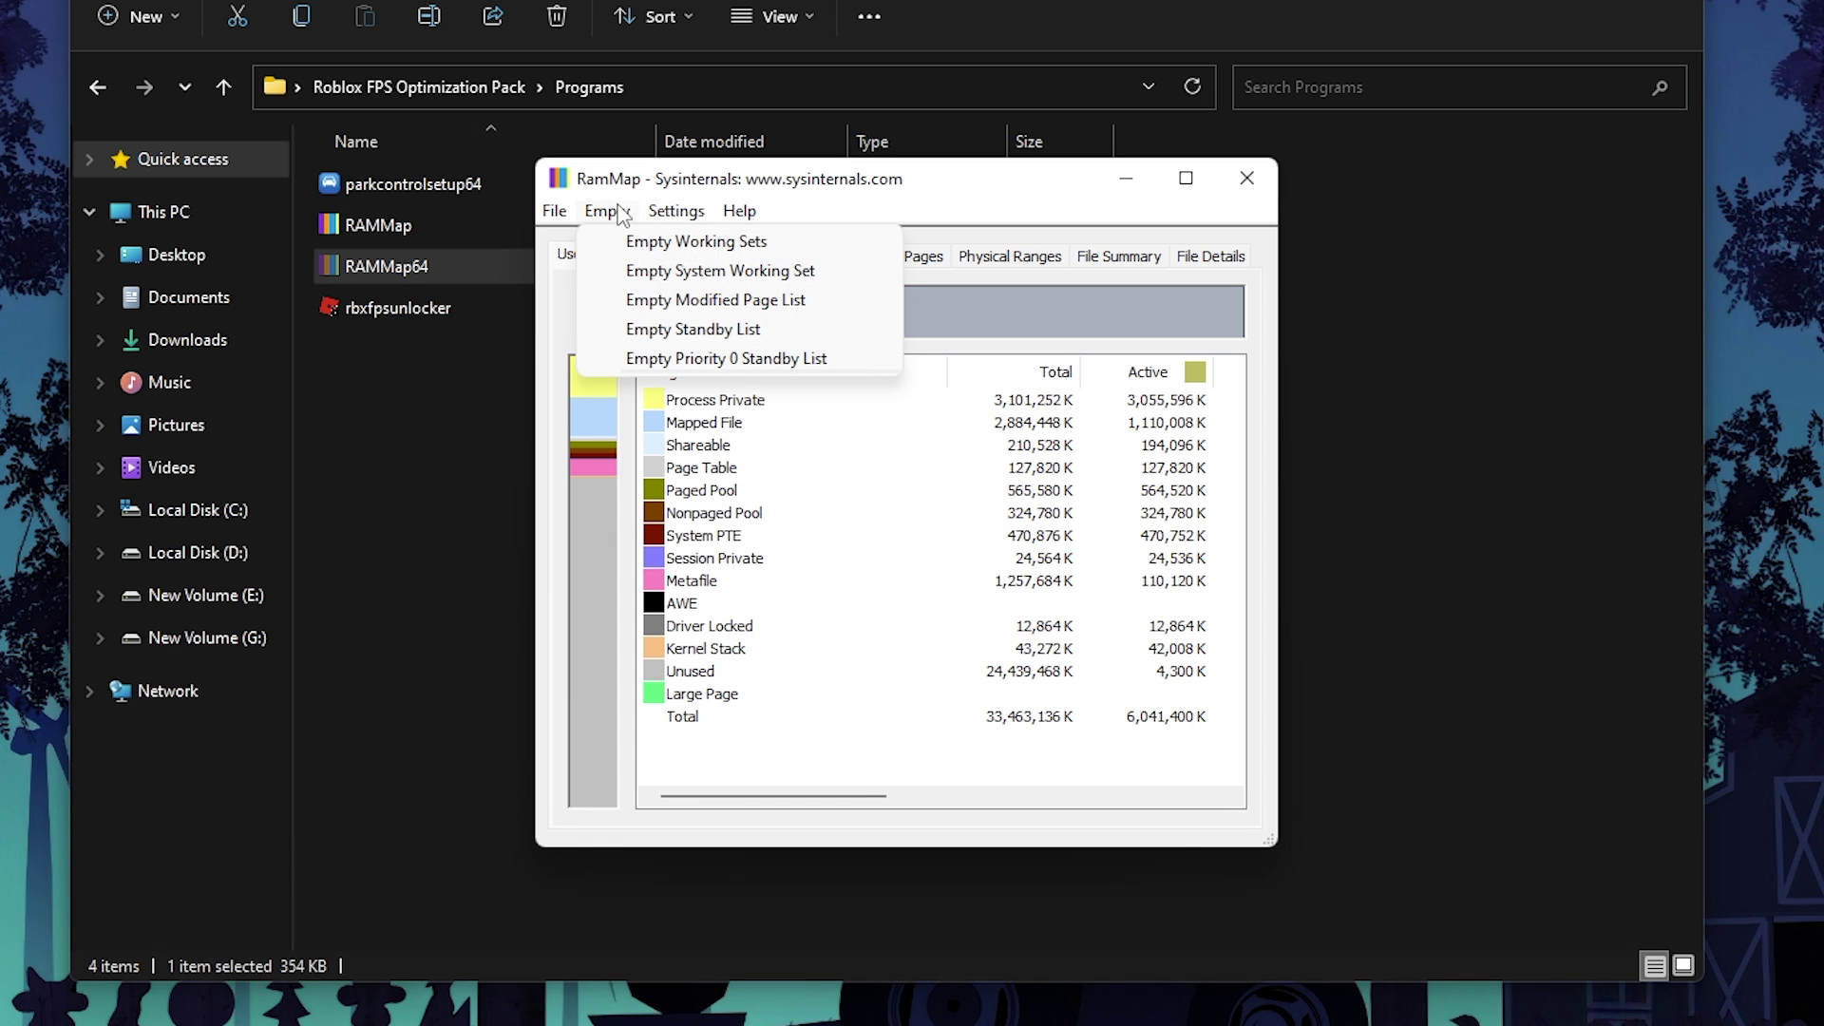
{"action": "left_click", "coordinate": [695, 333]}
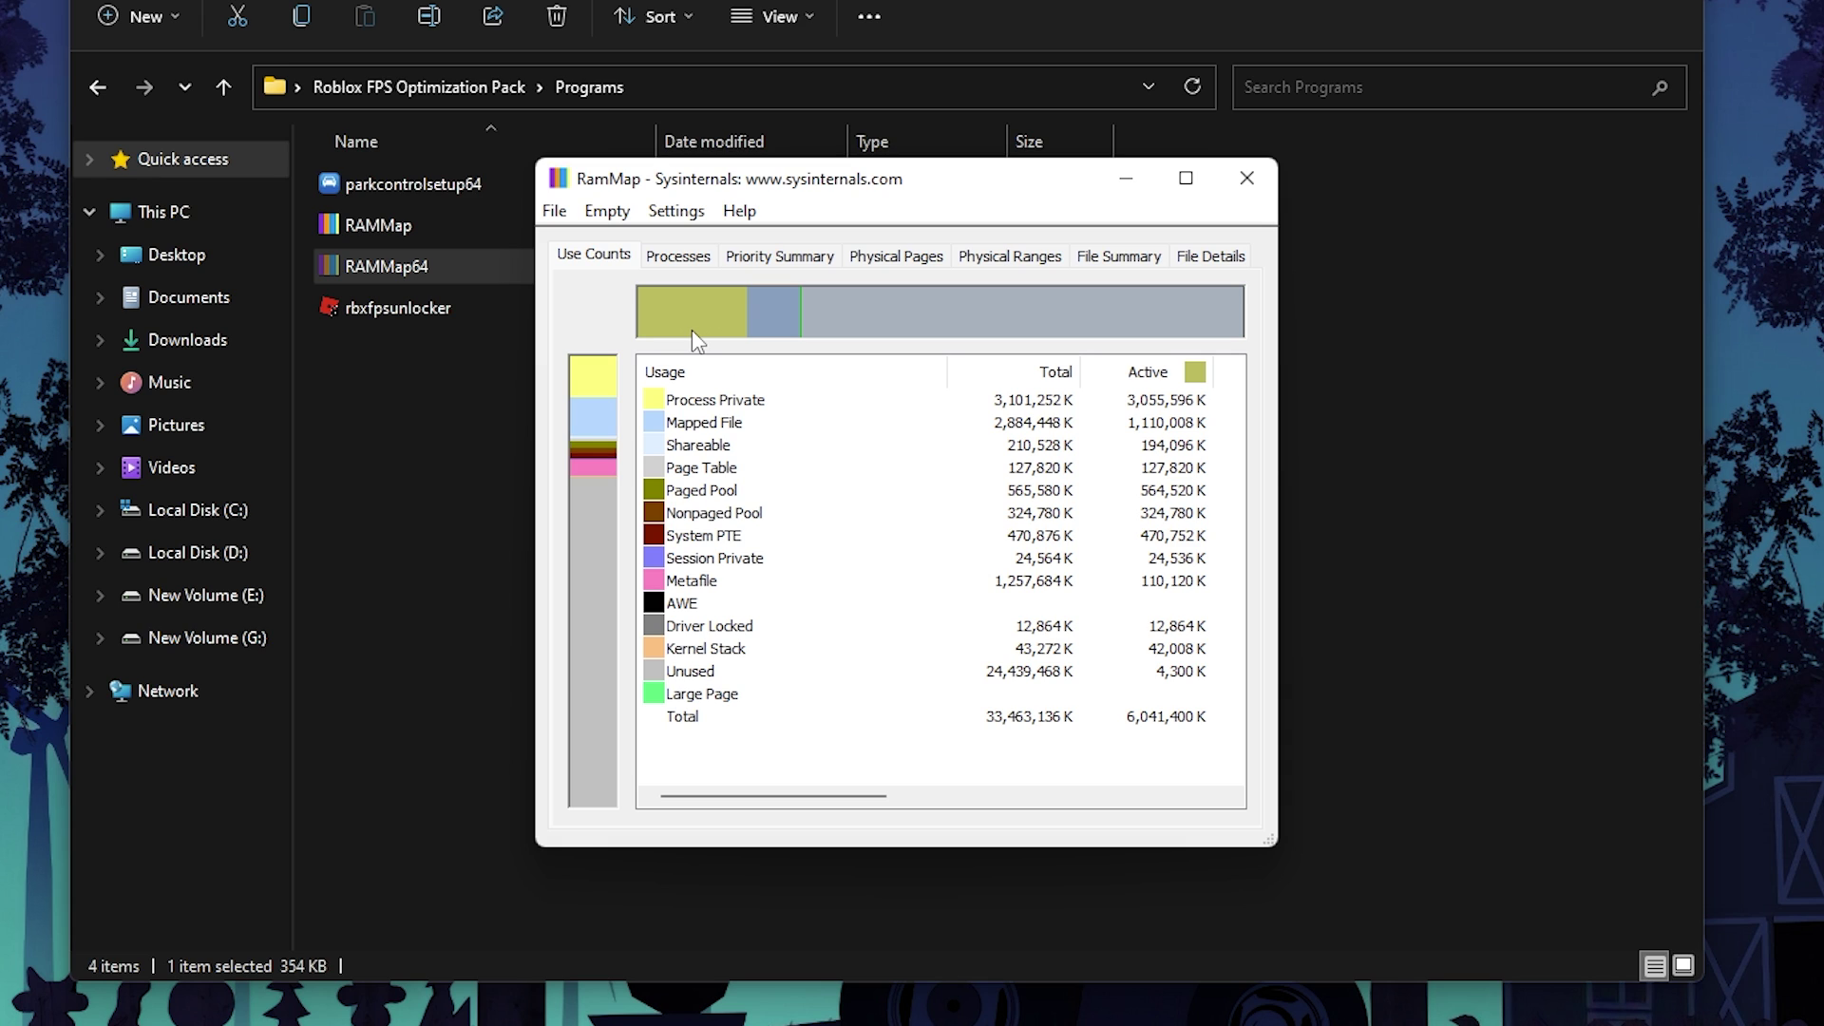
{"action": "mouse_move", "coordinate": [819, 333]}
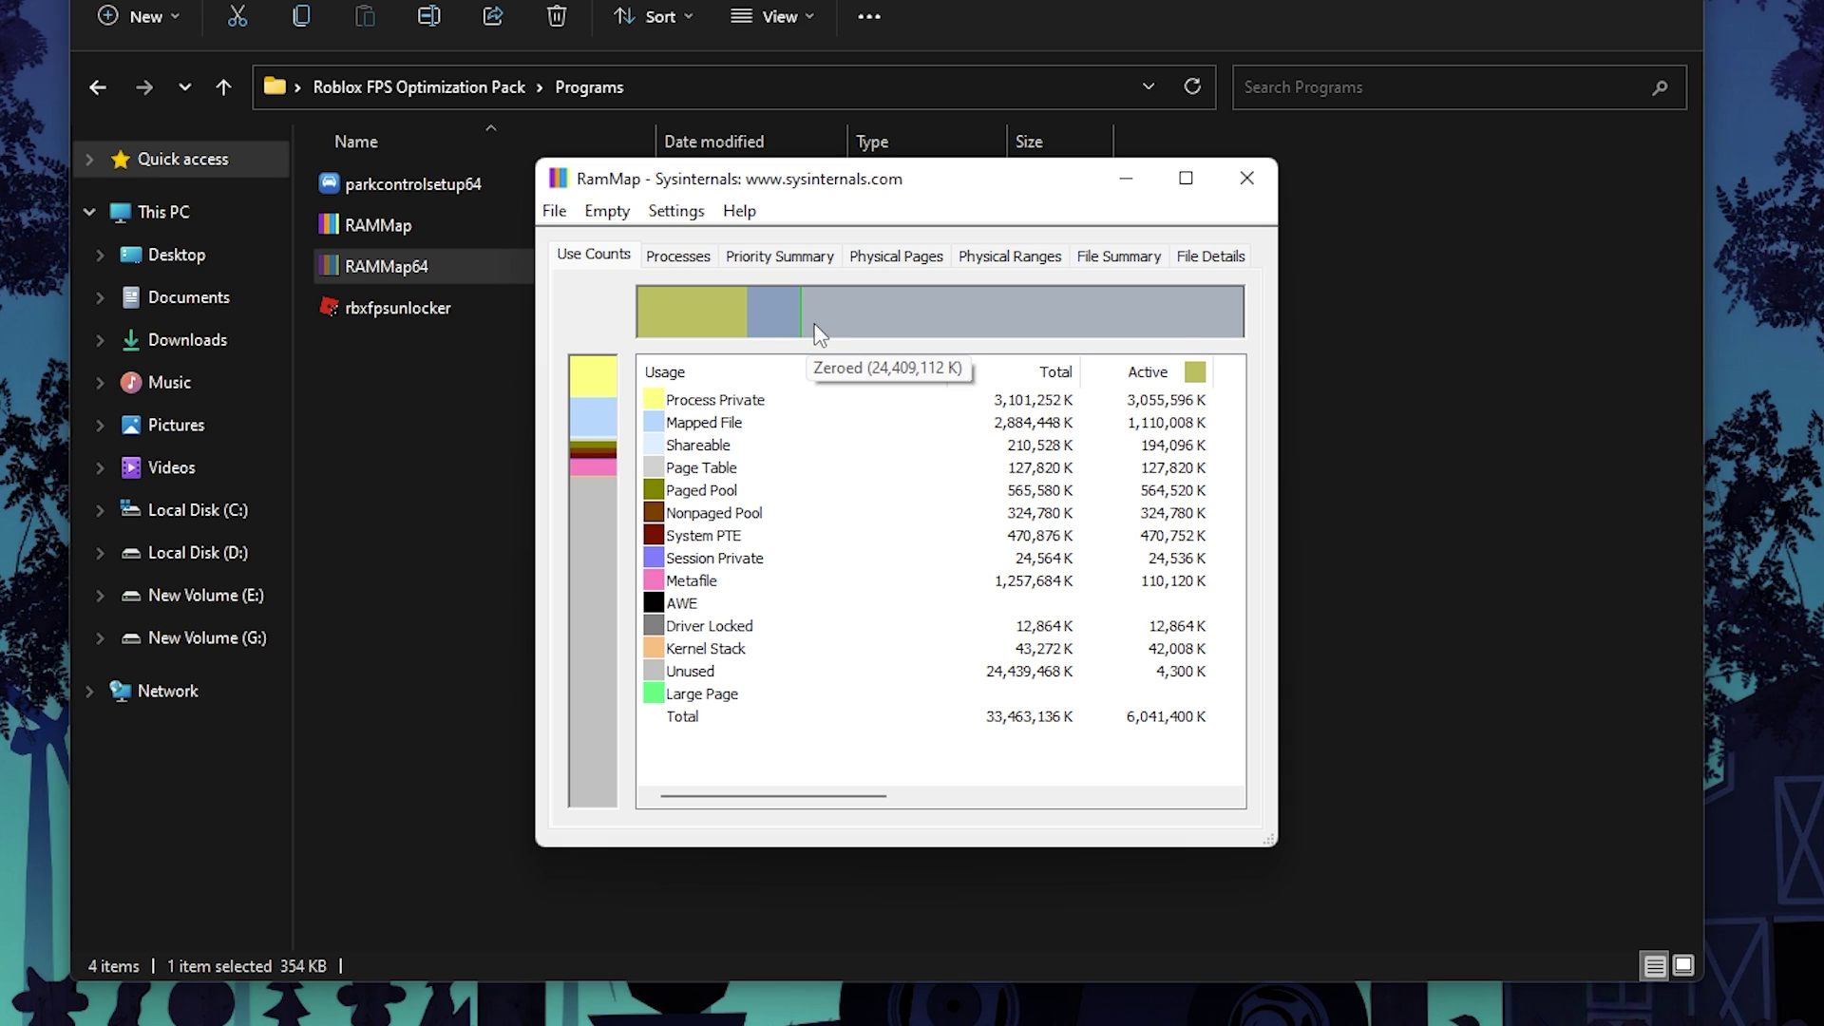
{"action": "left_click", "coordinate": [1247, 186]}
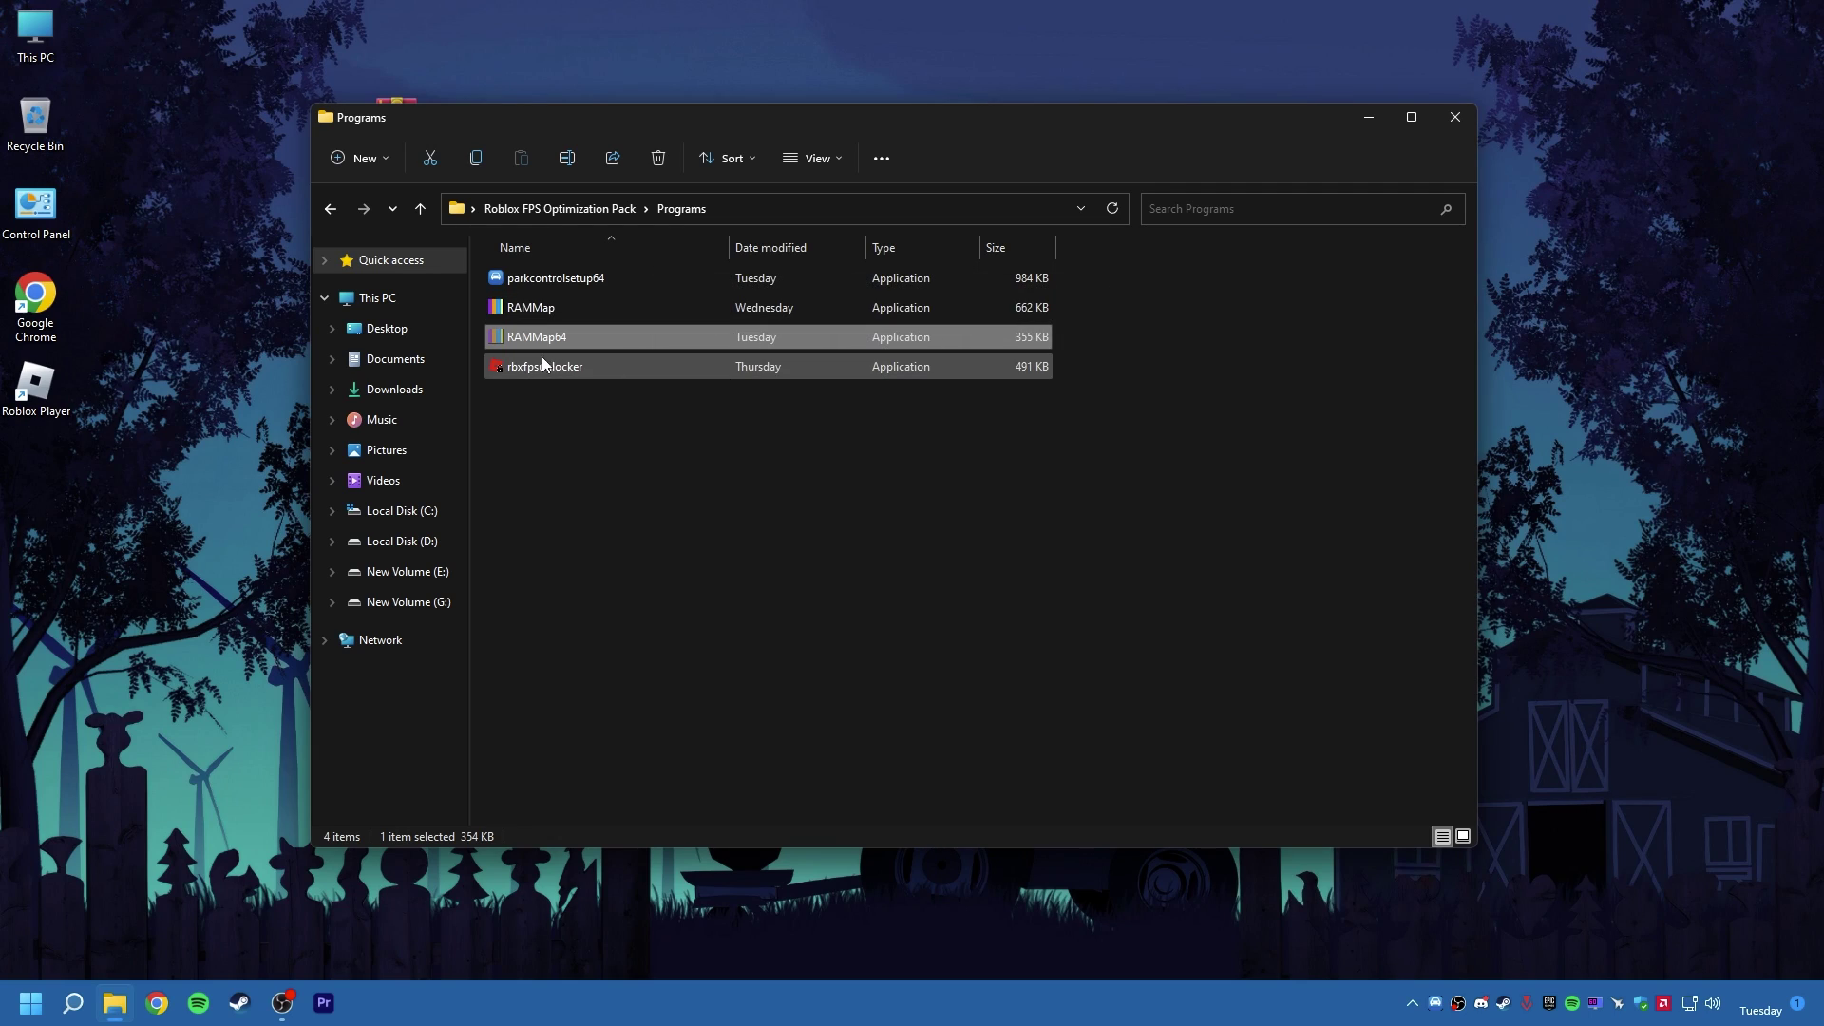
- Launch rbxfpsunlocker from the Programs folder and close the folder window
{"action": "left_click", "coordinate": [400, 308]}
{"action": "left_click", "coordinate": [582, 372]}
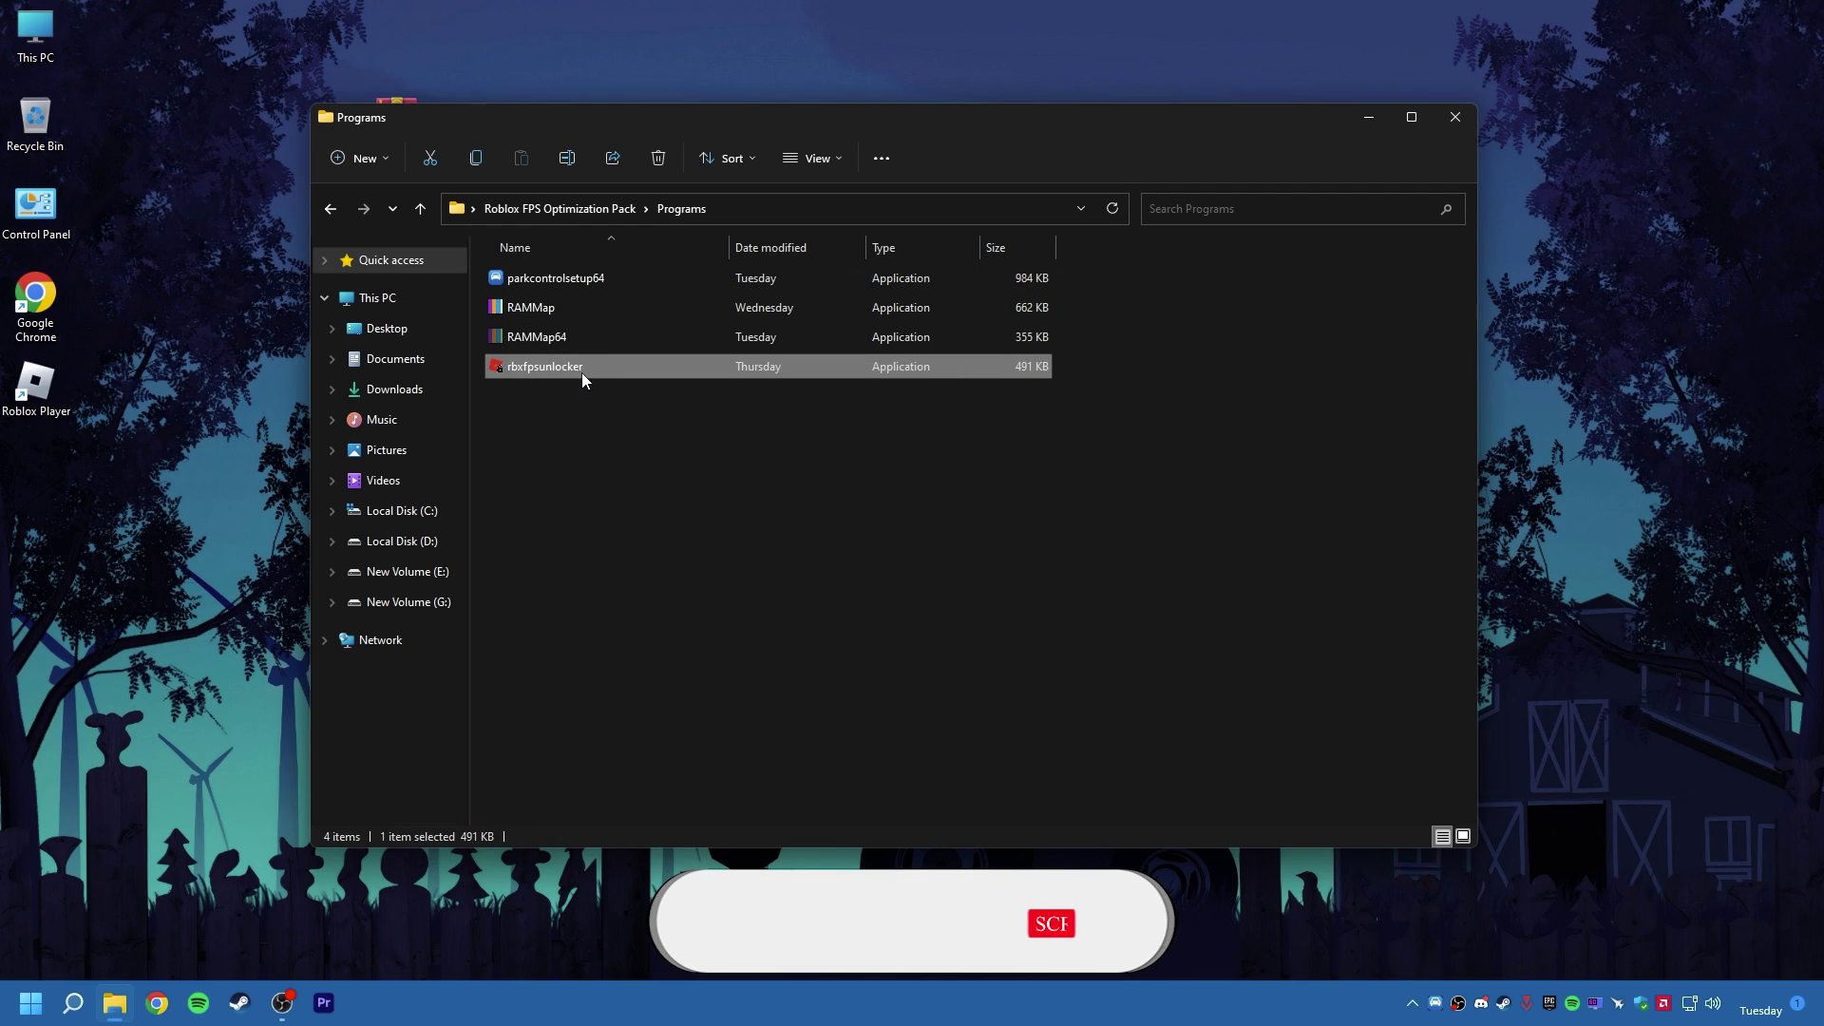
{"action": "double_click", "coordinate": [618, 366]}
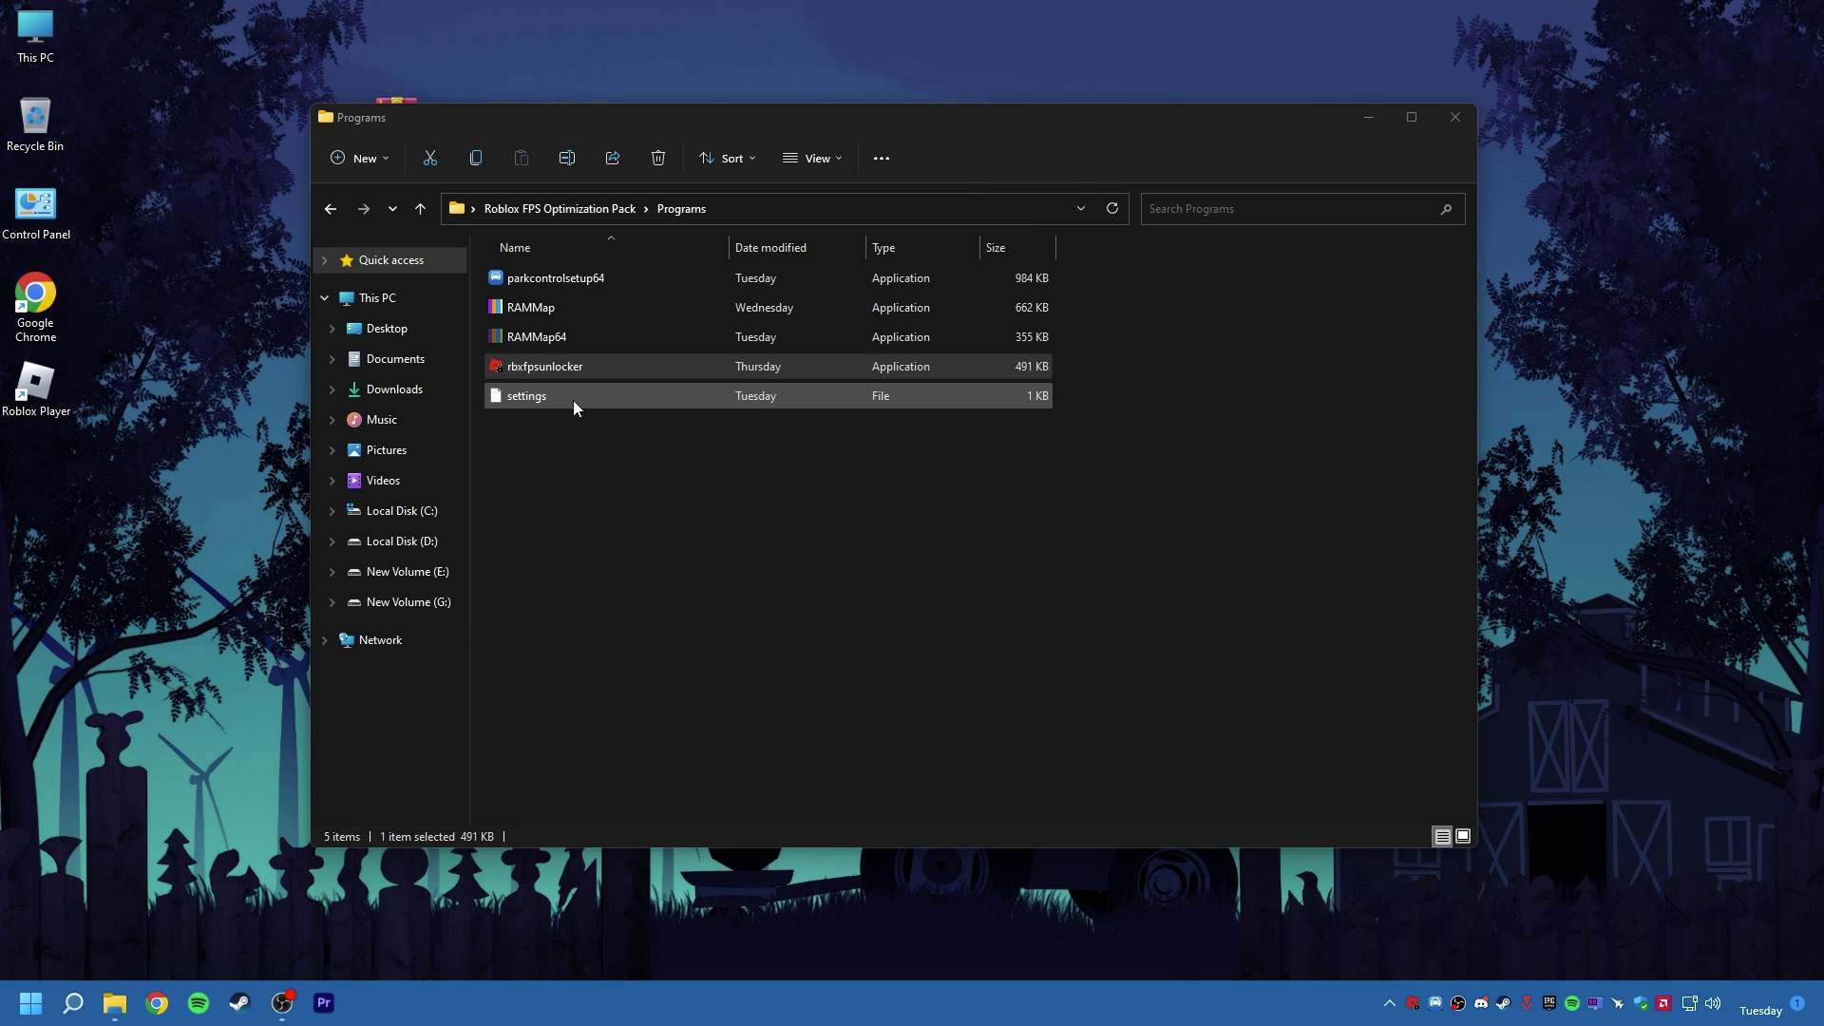
{"action": "left_click", "coordinate": [1466, 123]}
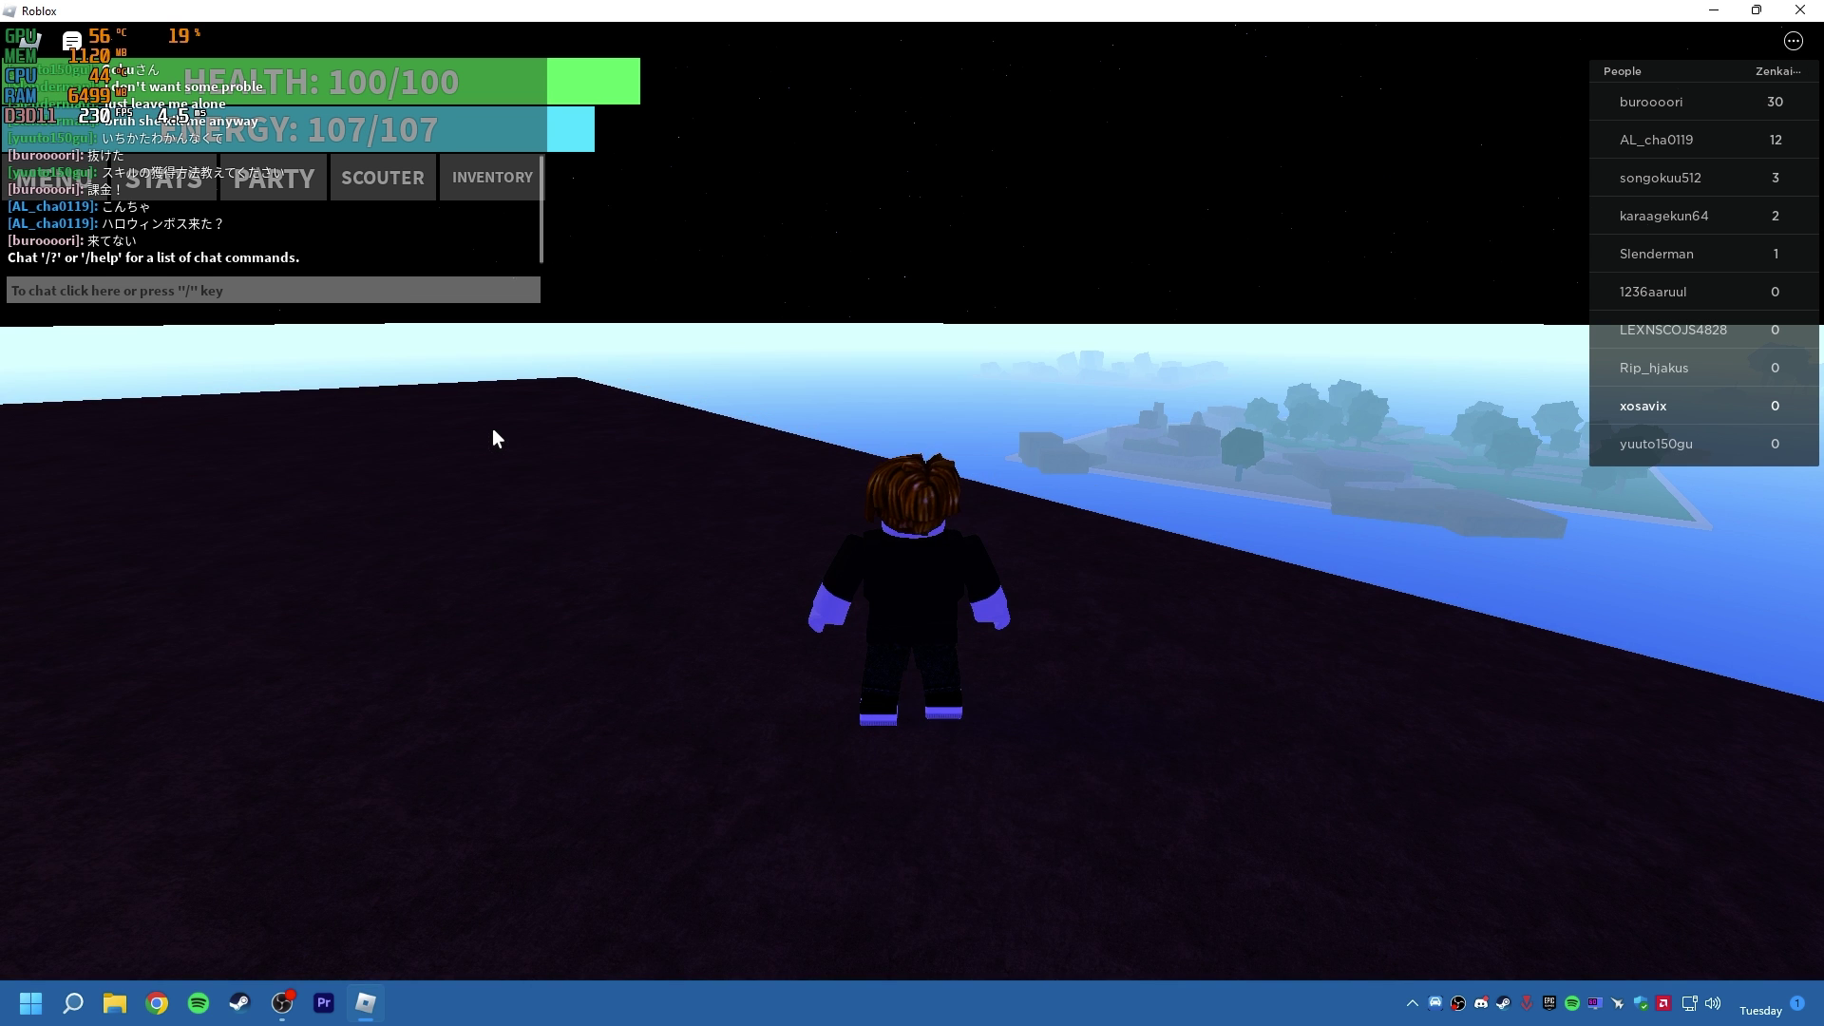
- Walk the character around in the running Roblox game to check the FPS overlay
{"action": "right_click", "coordinate": [869, 495]}
{"action": "key", "text": "w"}
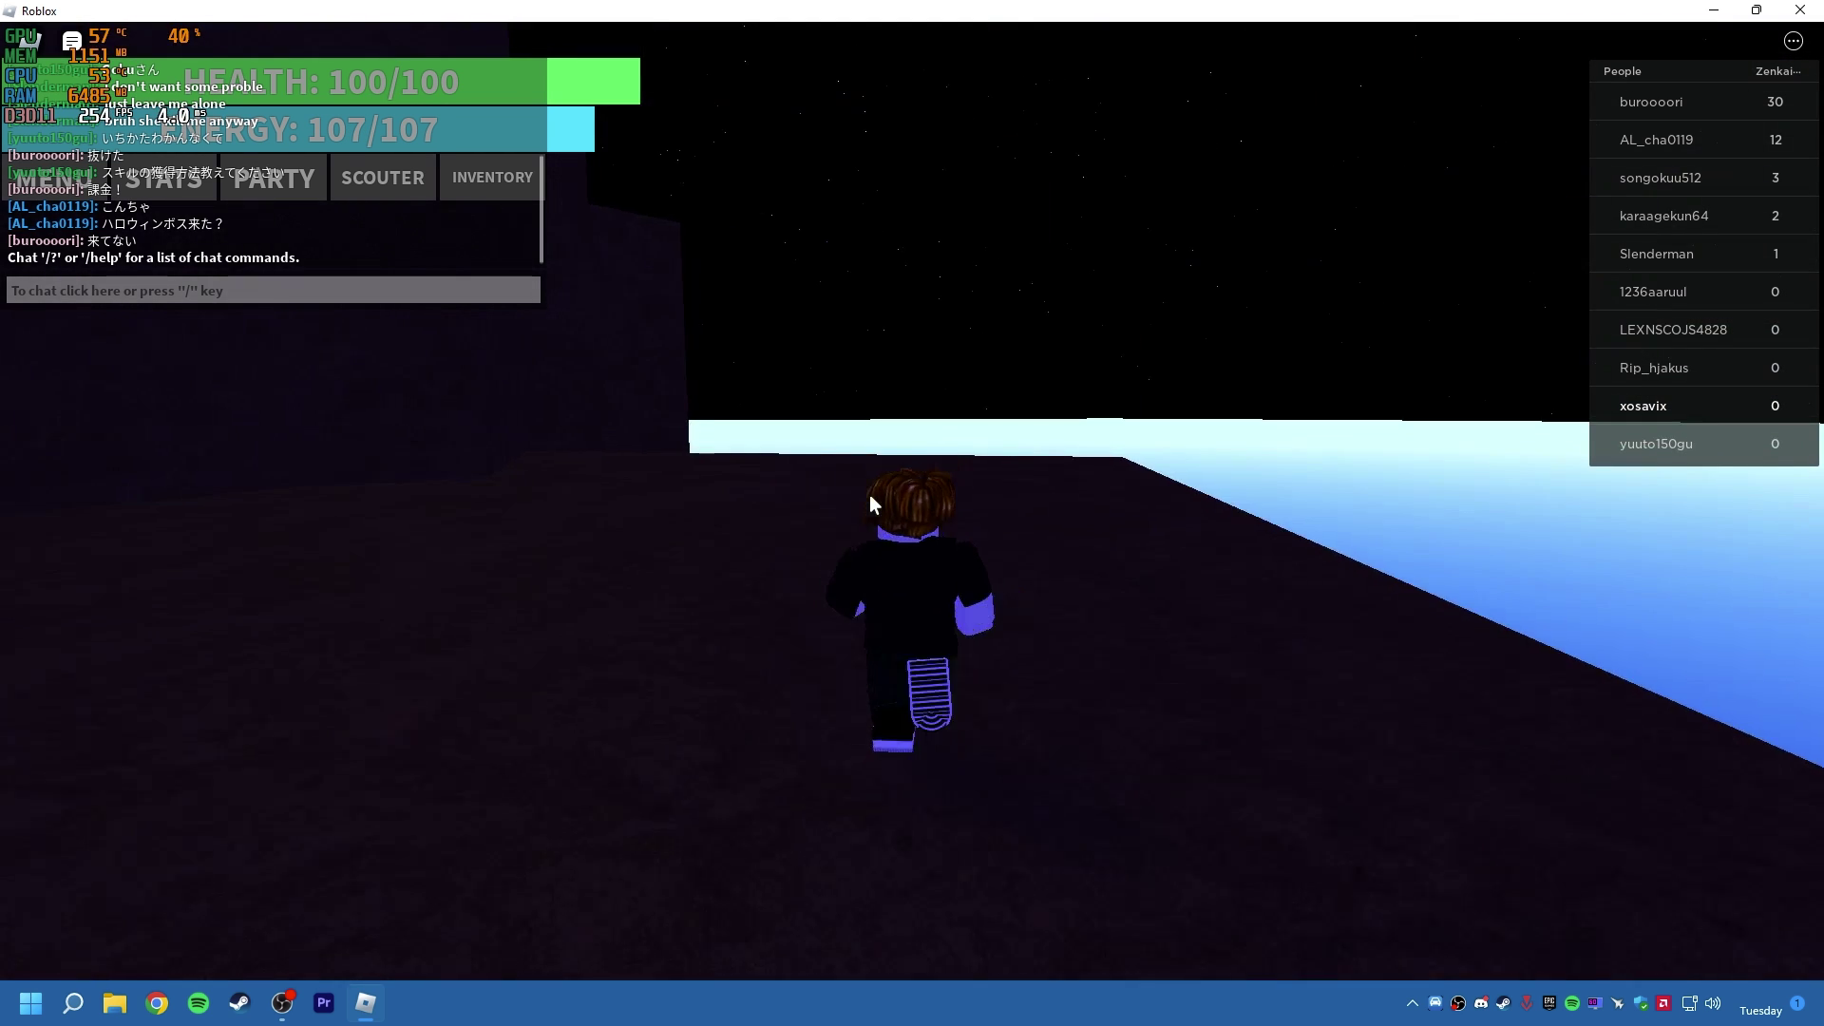
{"action": "right_click", "coordinate": [825, 508]}
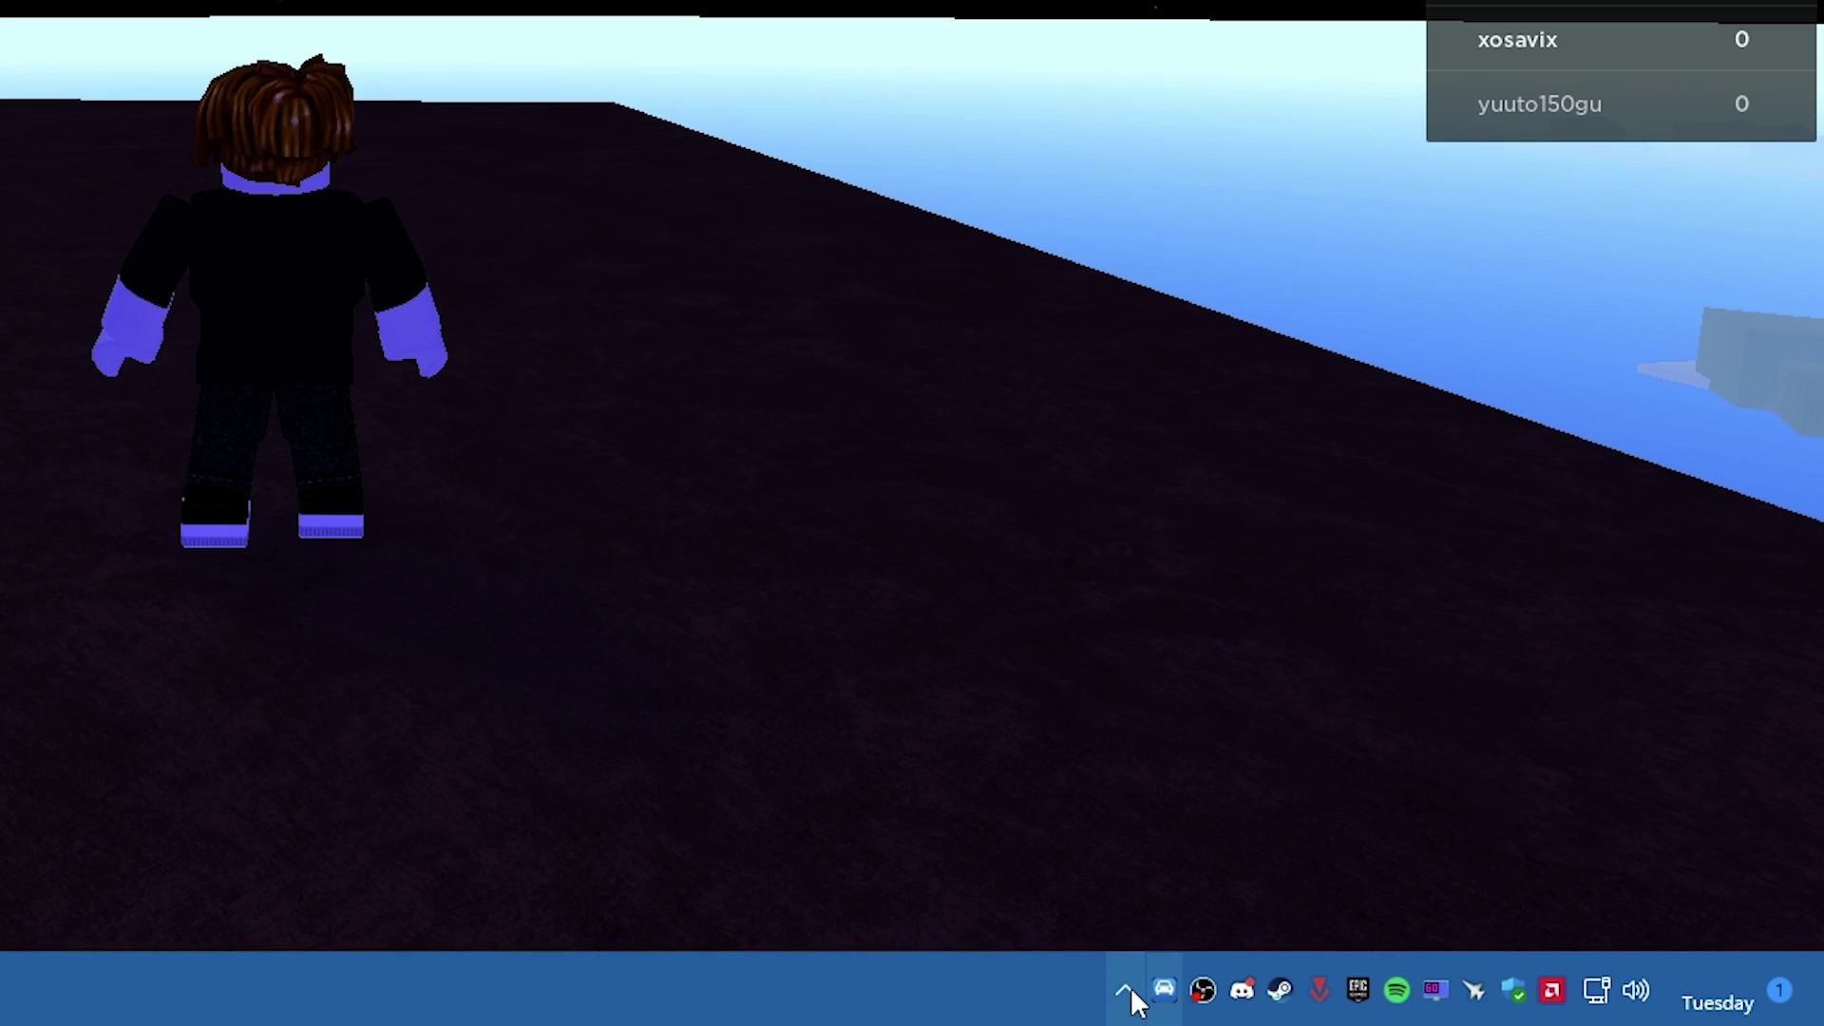
- Set the FPS cap of the running Roblox FPS unlocker to 360
{"action": "left_click", "coordinate": [1413, 1003]}
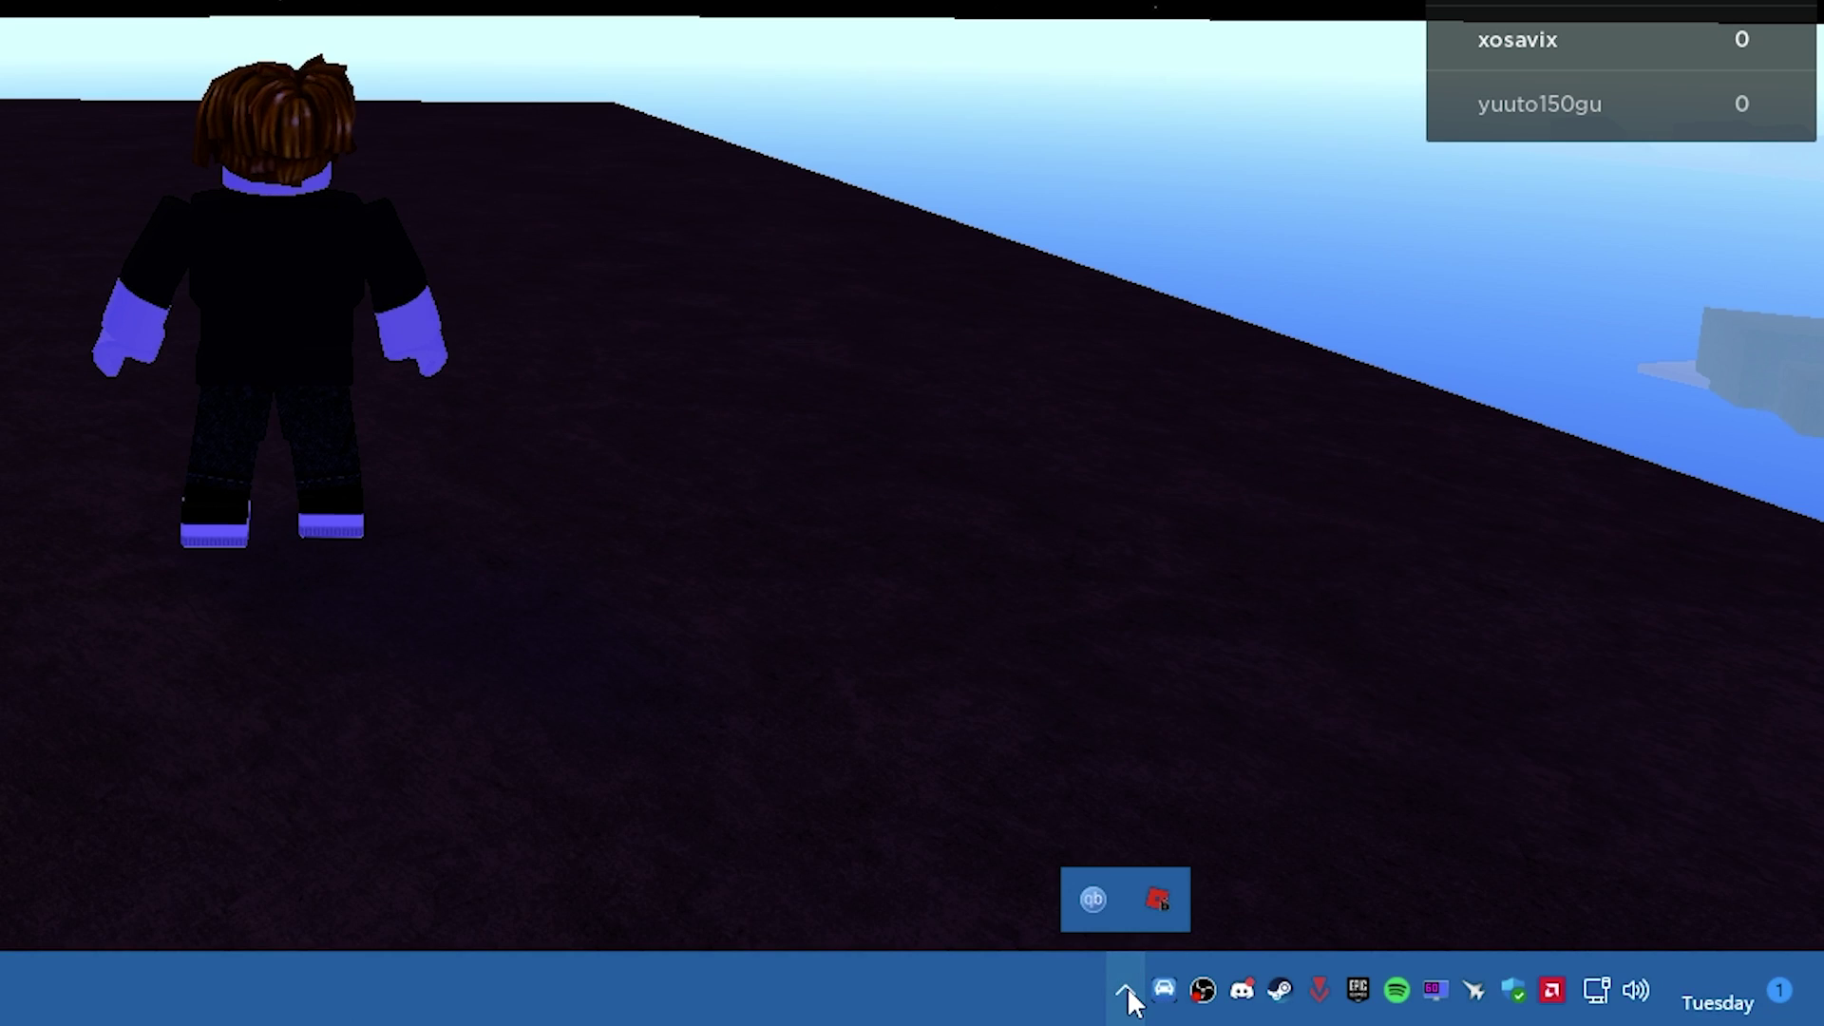
{"action": "right_click", "coordinate": [1156, 898]}
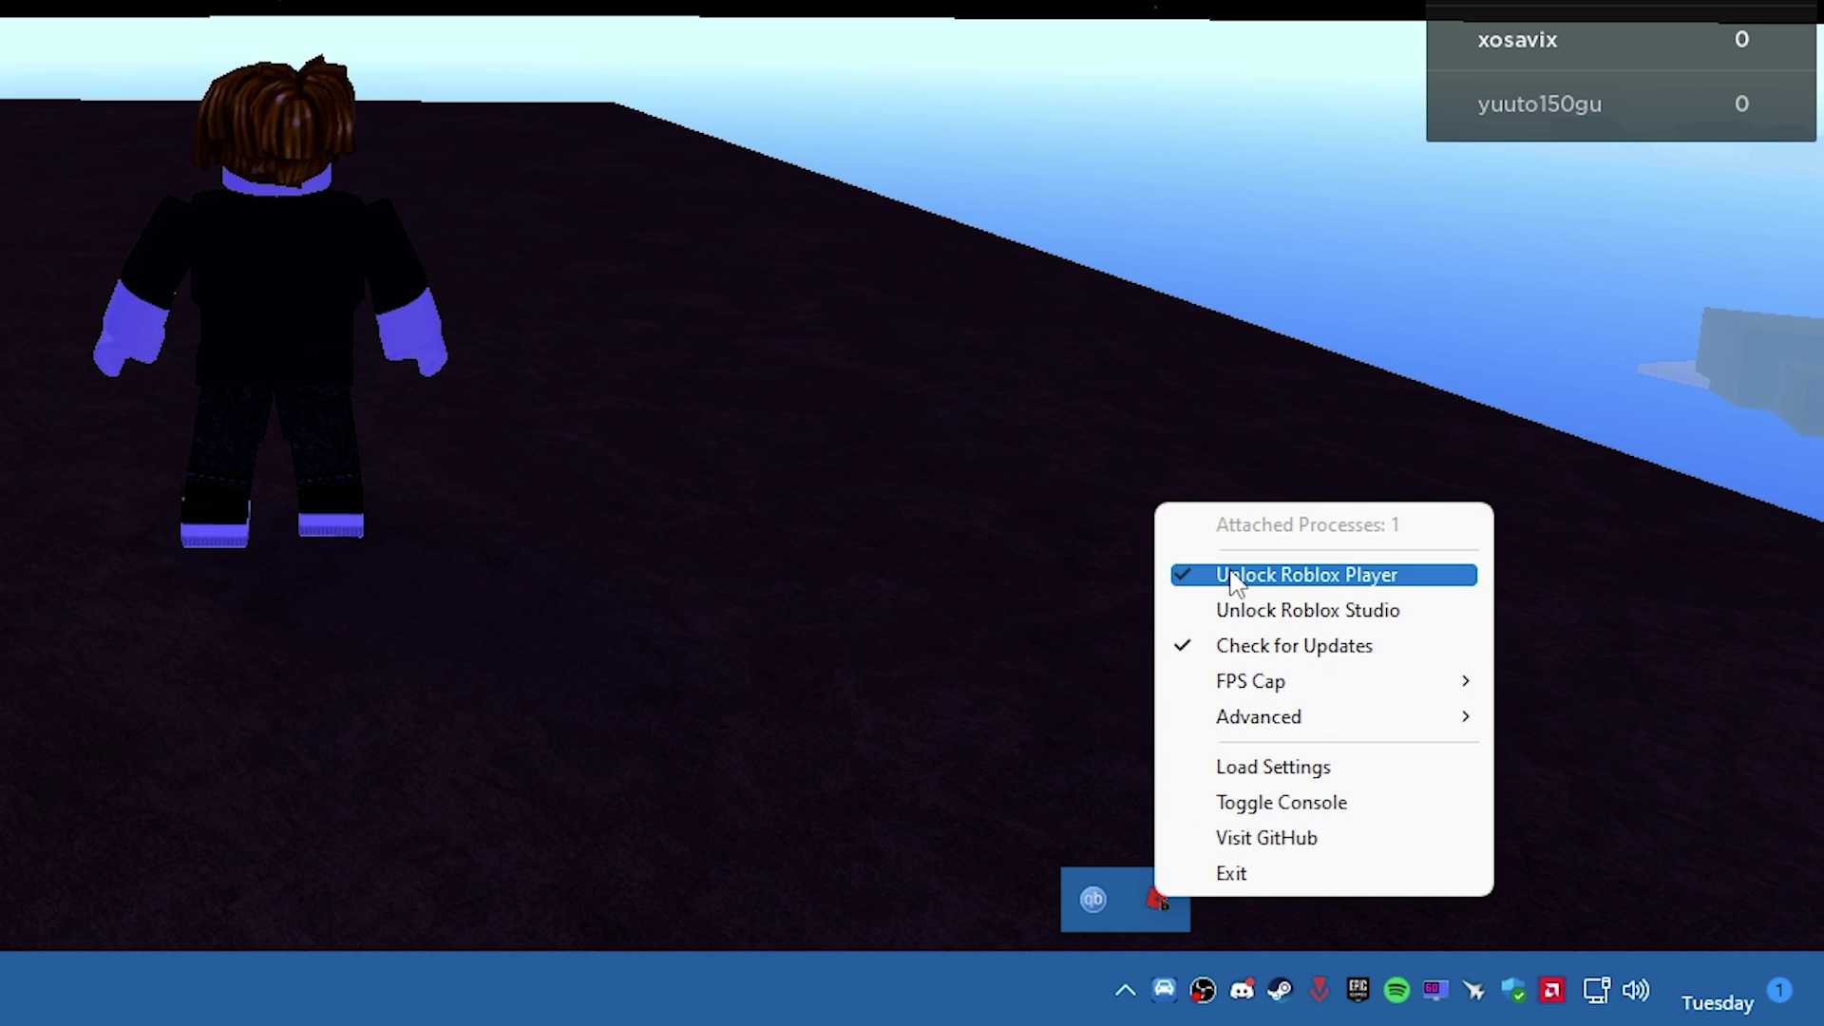
{"action": "mouse_move", "coordinate": [1274, 684]}
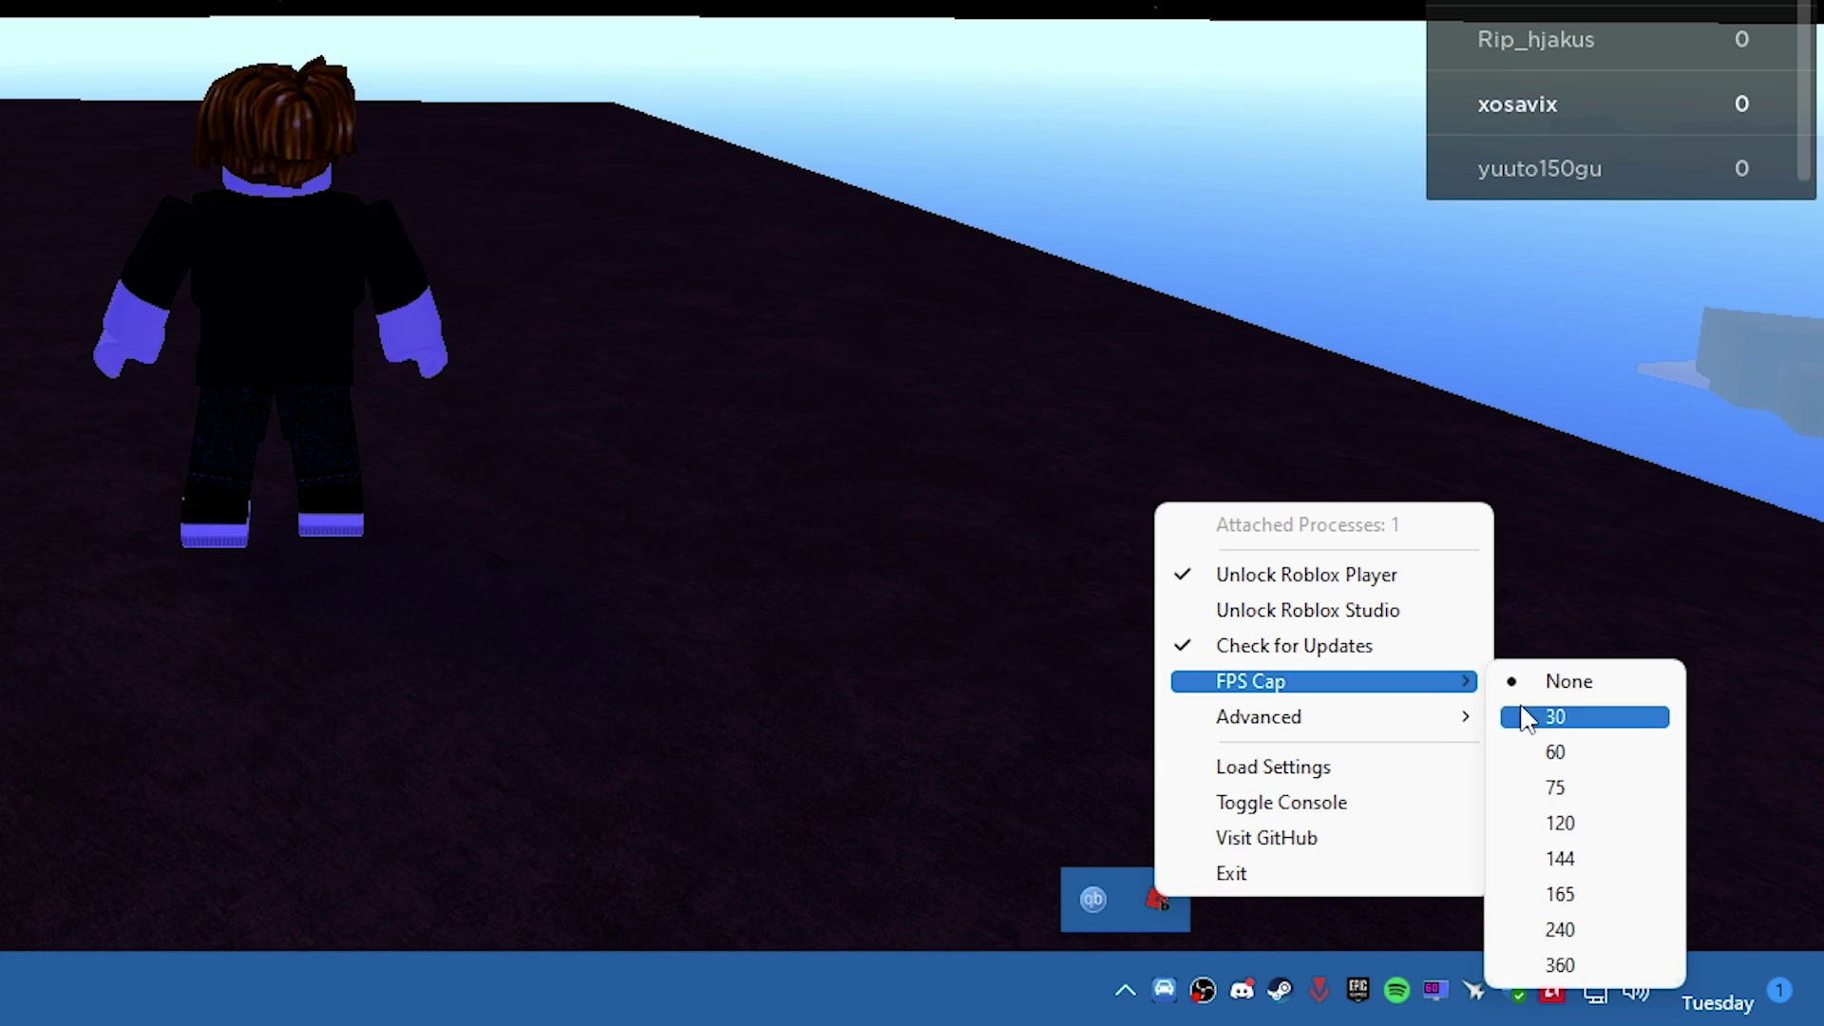
{"action": "left_click", "coordinate": [1559, 965]}
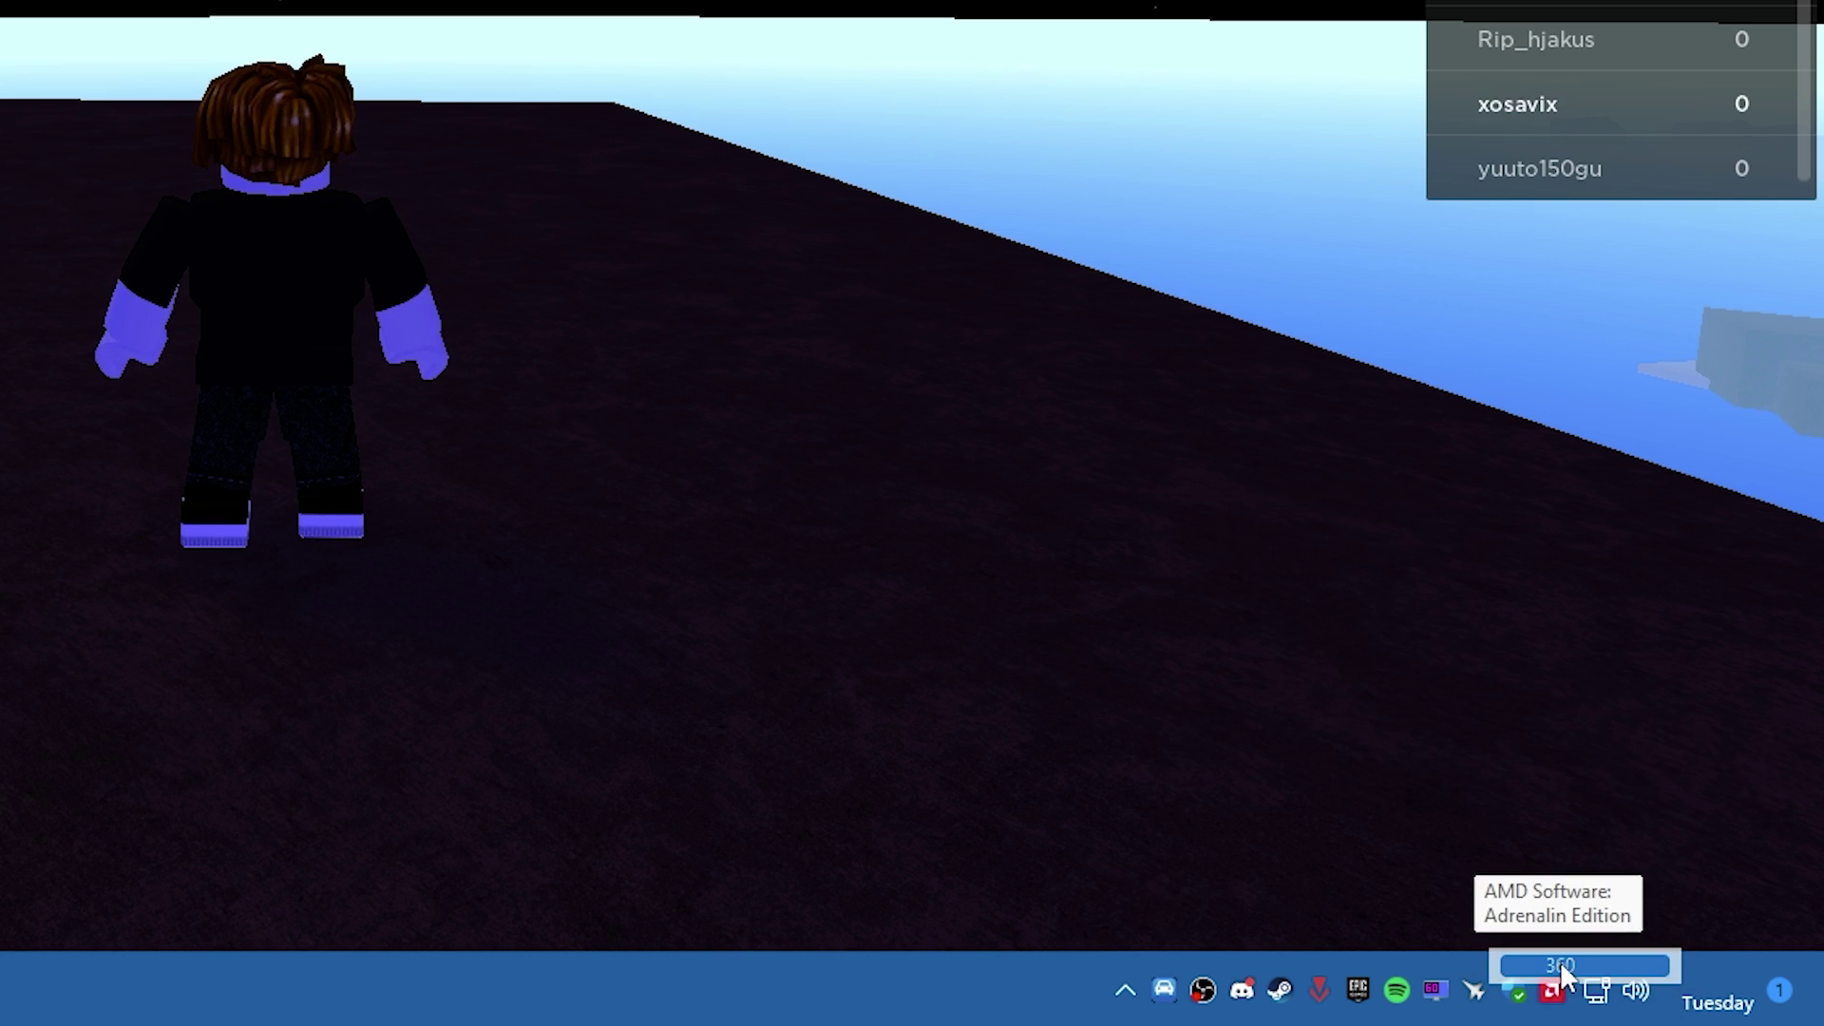
- Run and jump the character around the dark plateau, turning the camera, to examine the frame rate in the overlay
{"action": "key", "text": "w"}
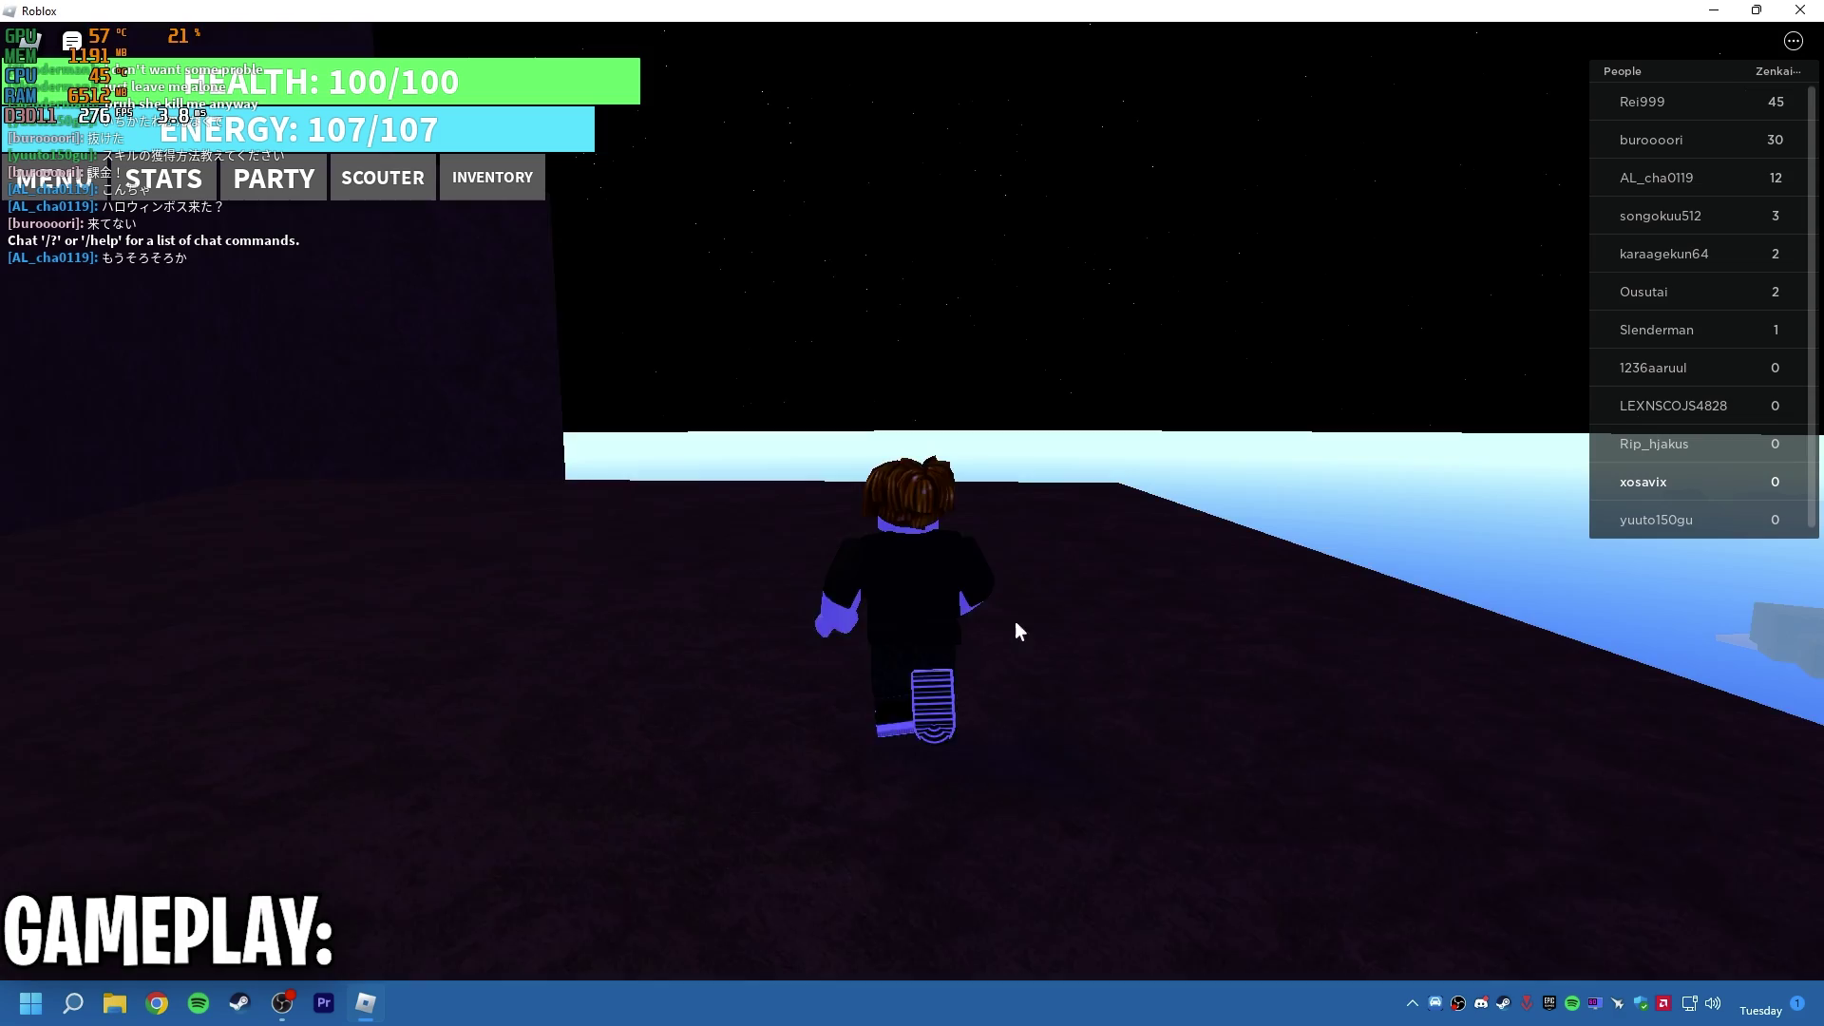
{"action": "right_click", "coordinate": [927, 594]}
{"action": "key", "text": "w"}
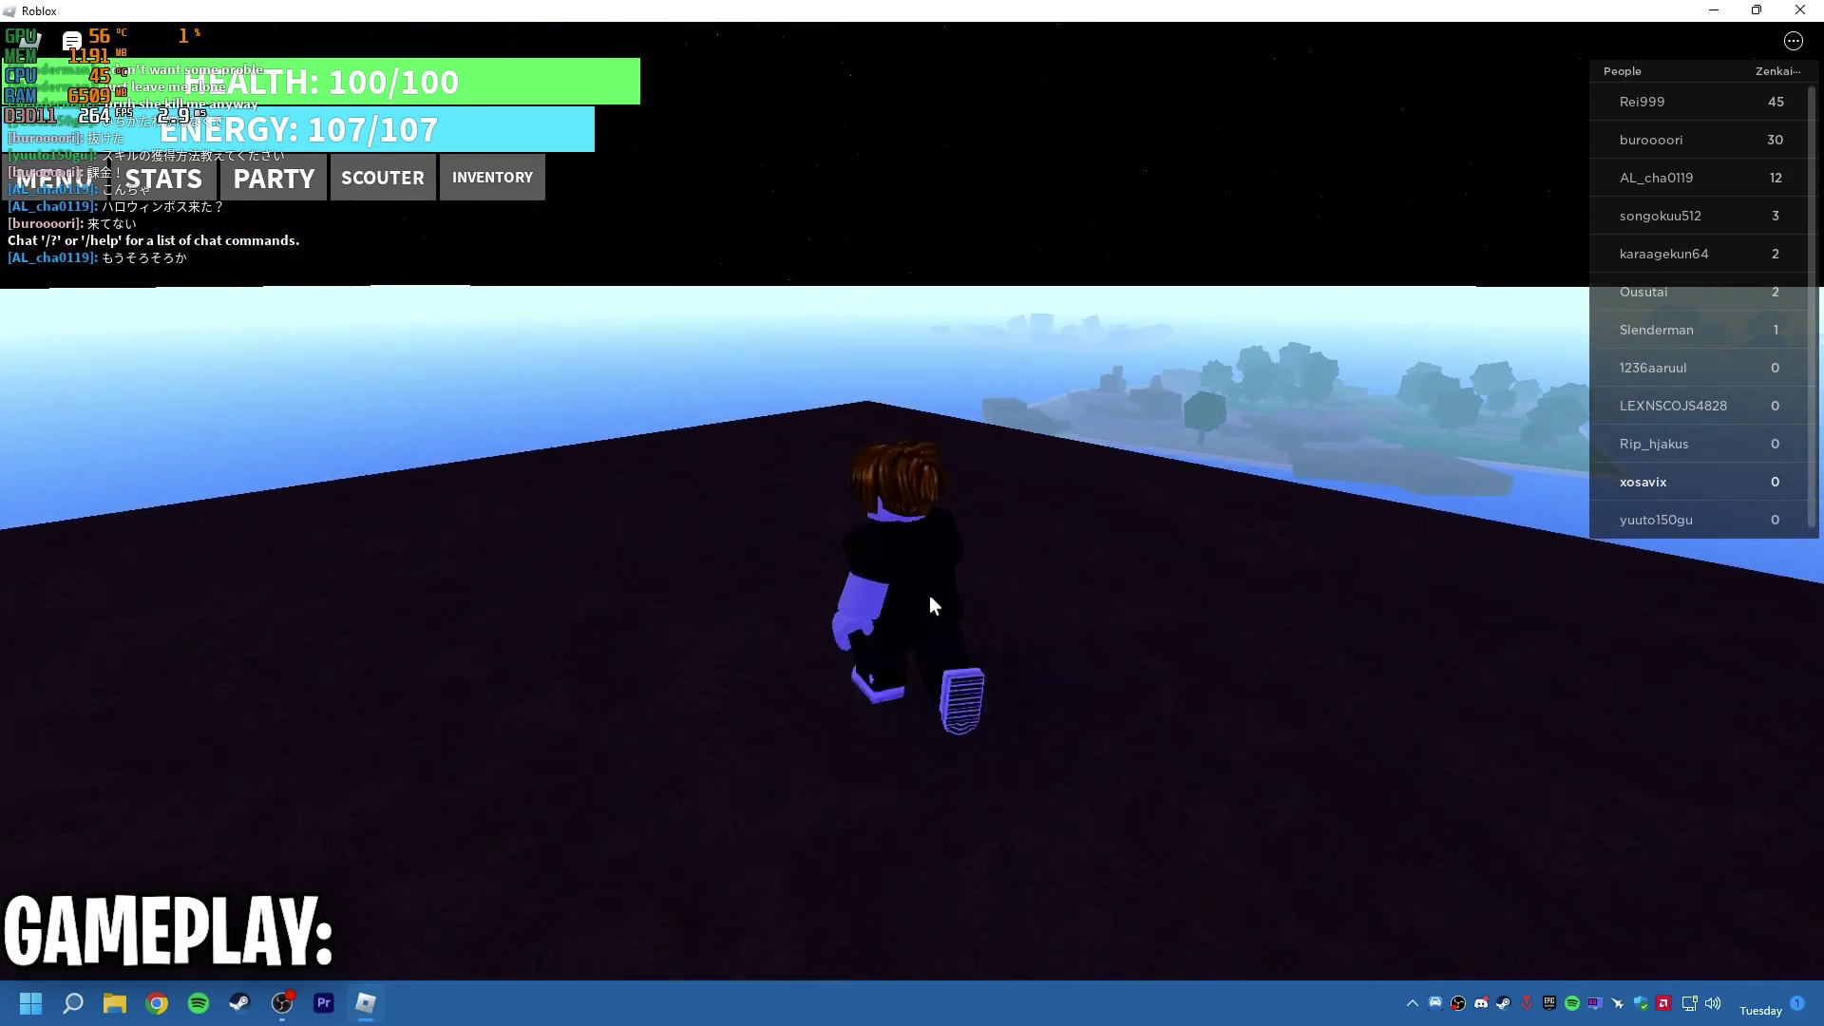
{"action": "right_click", "coordinate": [929, 594]}
{"action": "key", "text": "w"}
{"action": "right_click", "coordinate": [972, 567]}
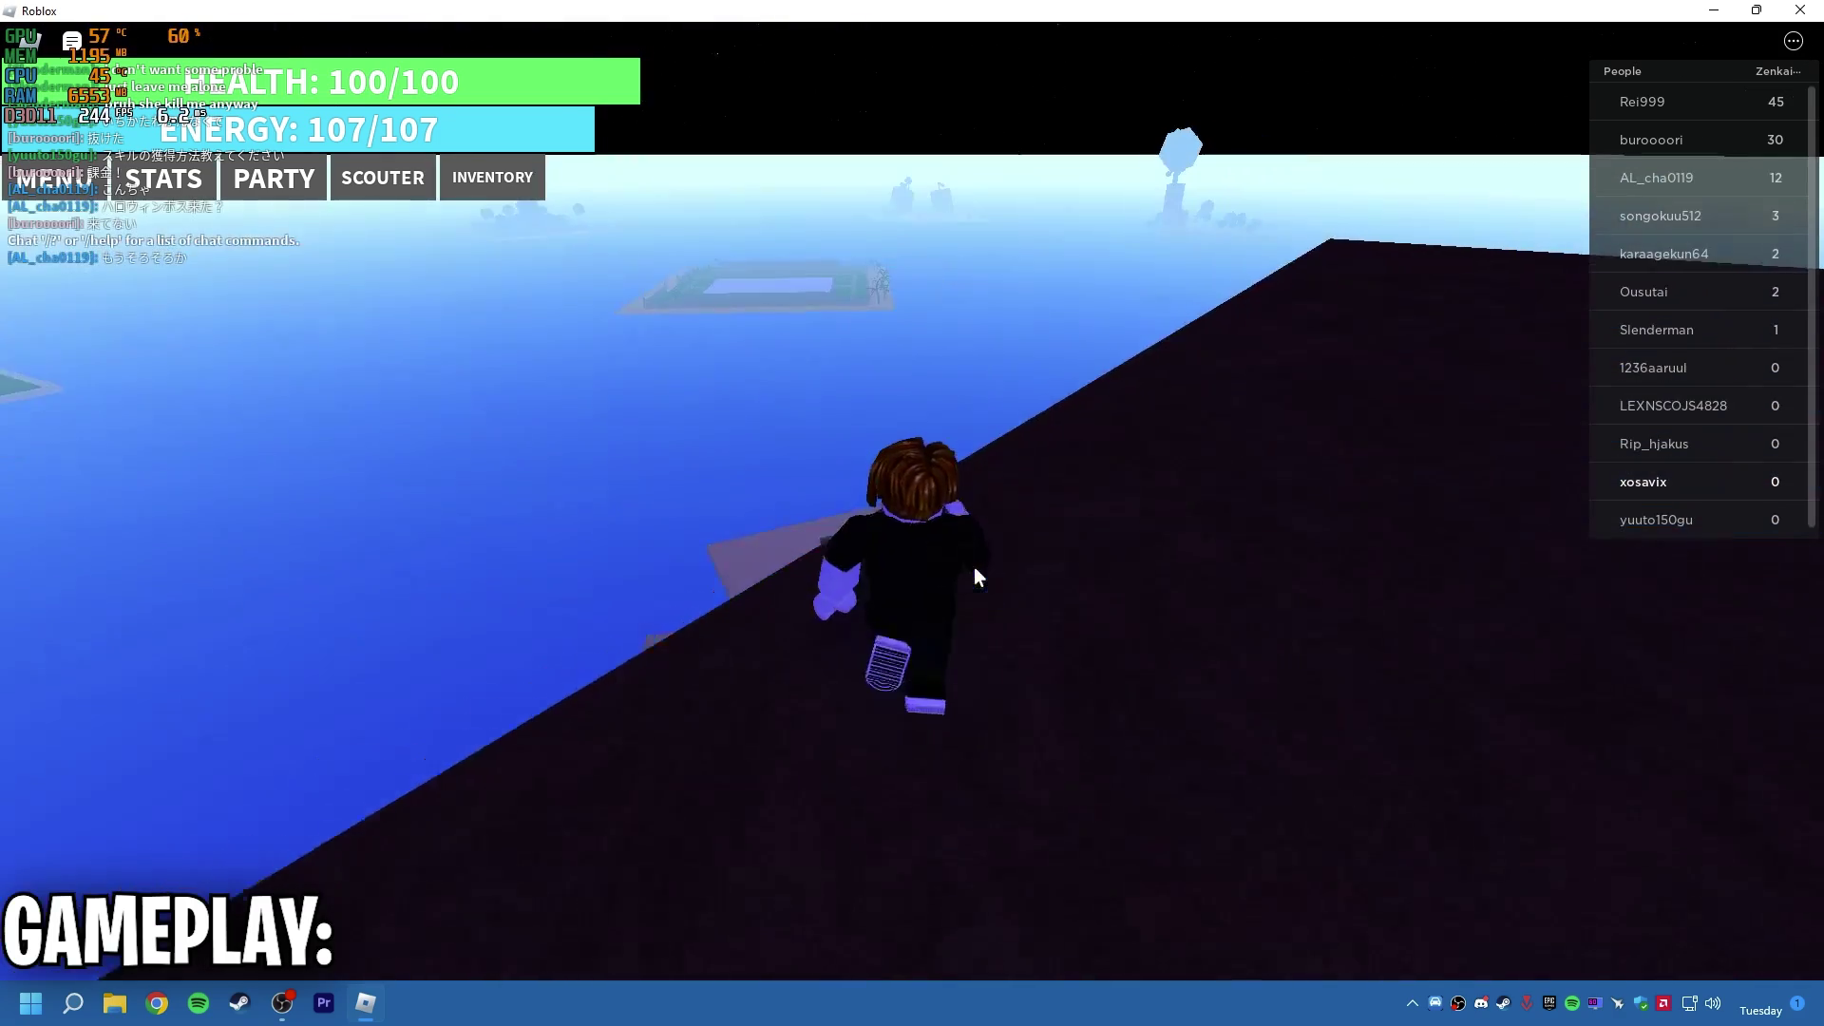
{"action": "right_click", "coordinate": [927, 634]}
{"action": "key", "text": "w"}
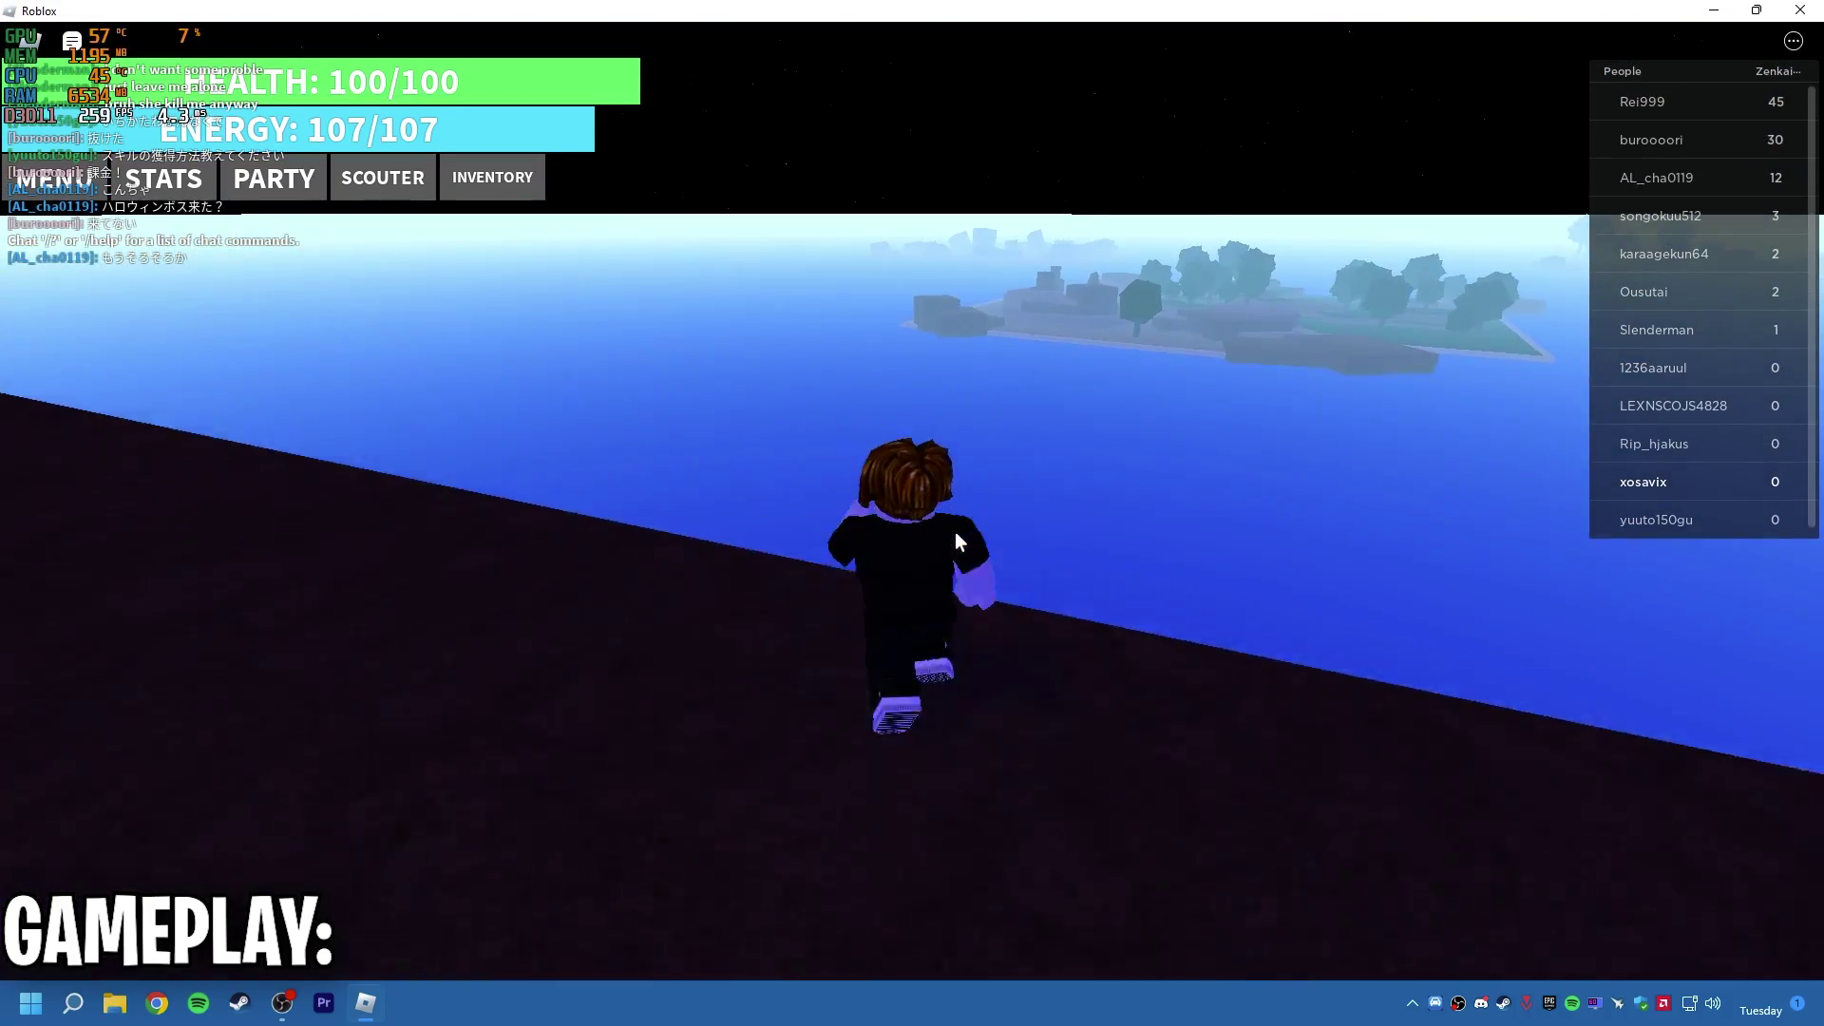
{"action": "key", "text": "w"}
{"action": "key", "text": "space"}
{"action": "right_click", "coordinate": [923, 539]}
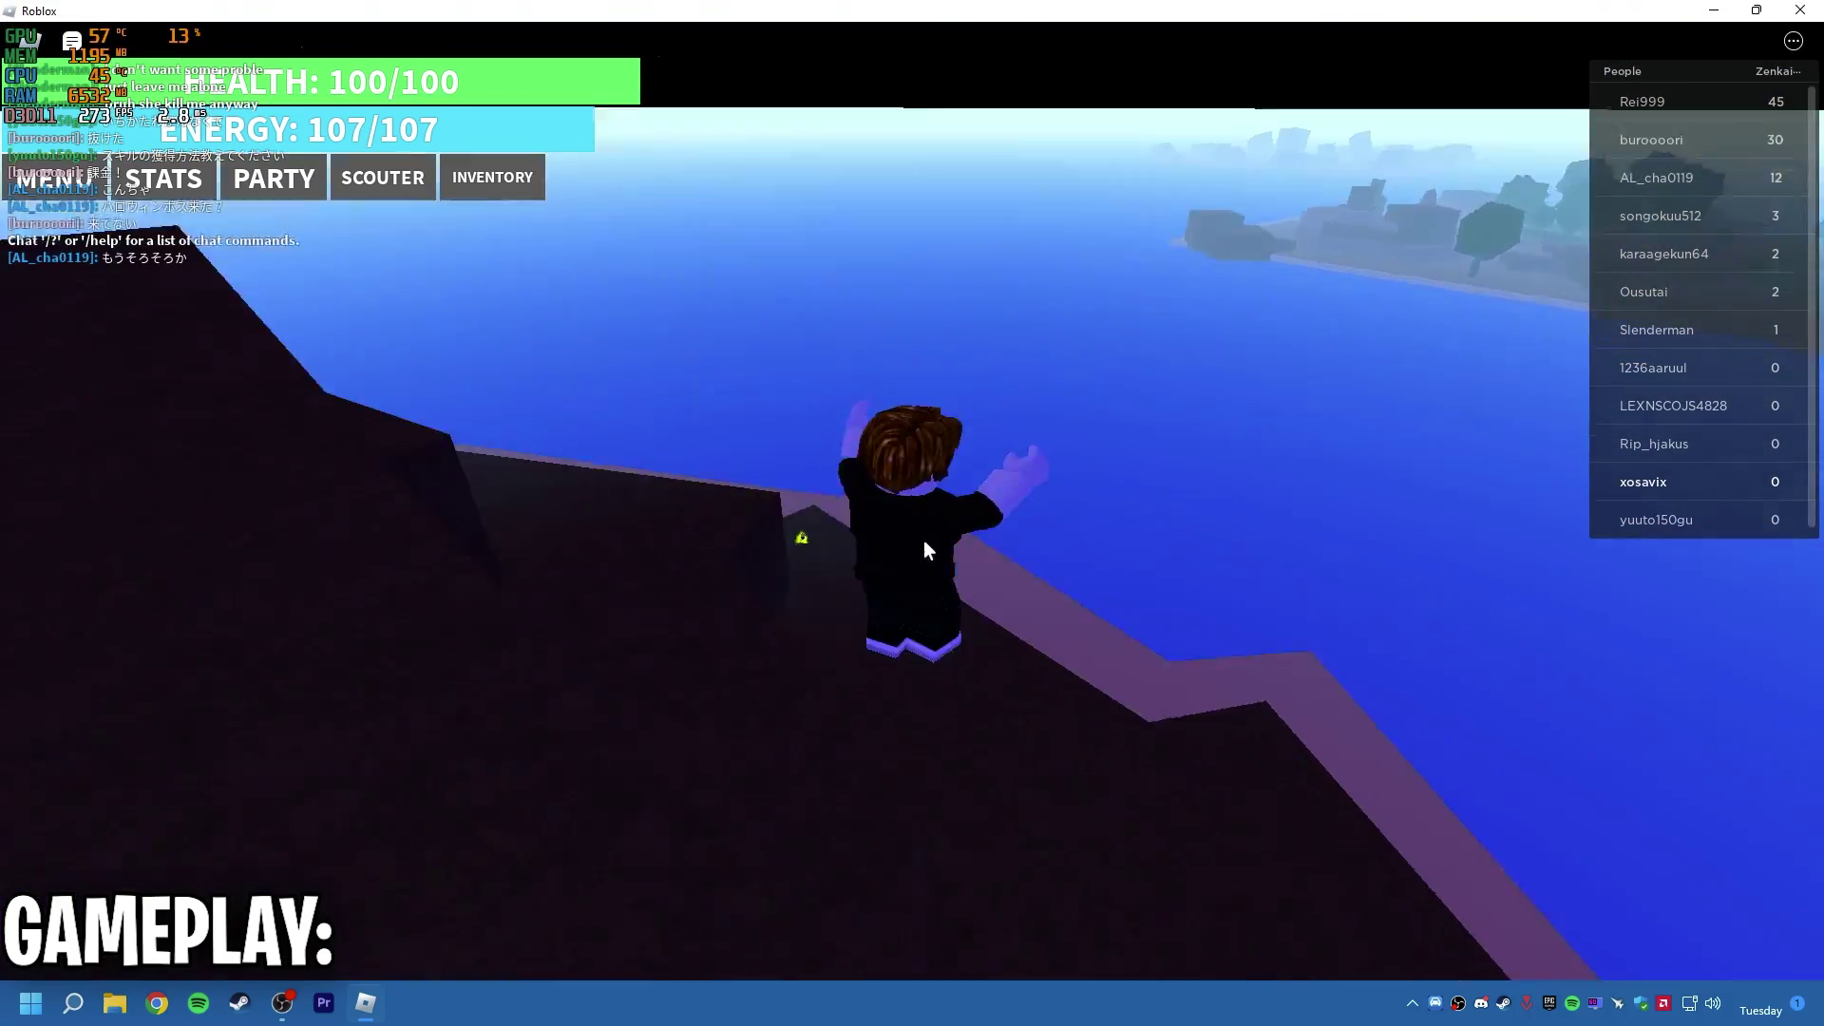
{"action": "key", "text": "space"}
{"action": "right_click", "coordinate": [926, 538]}
{"action": "key", "text": "w"}
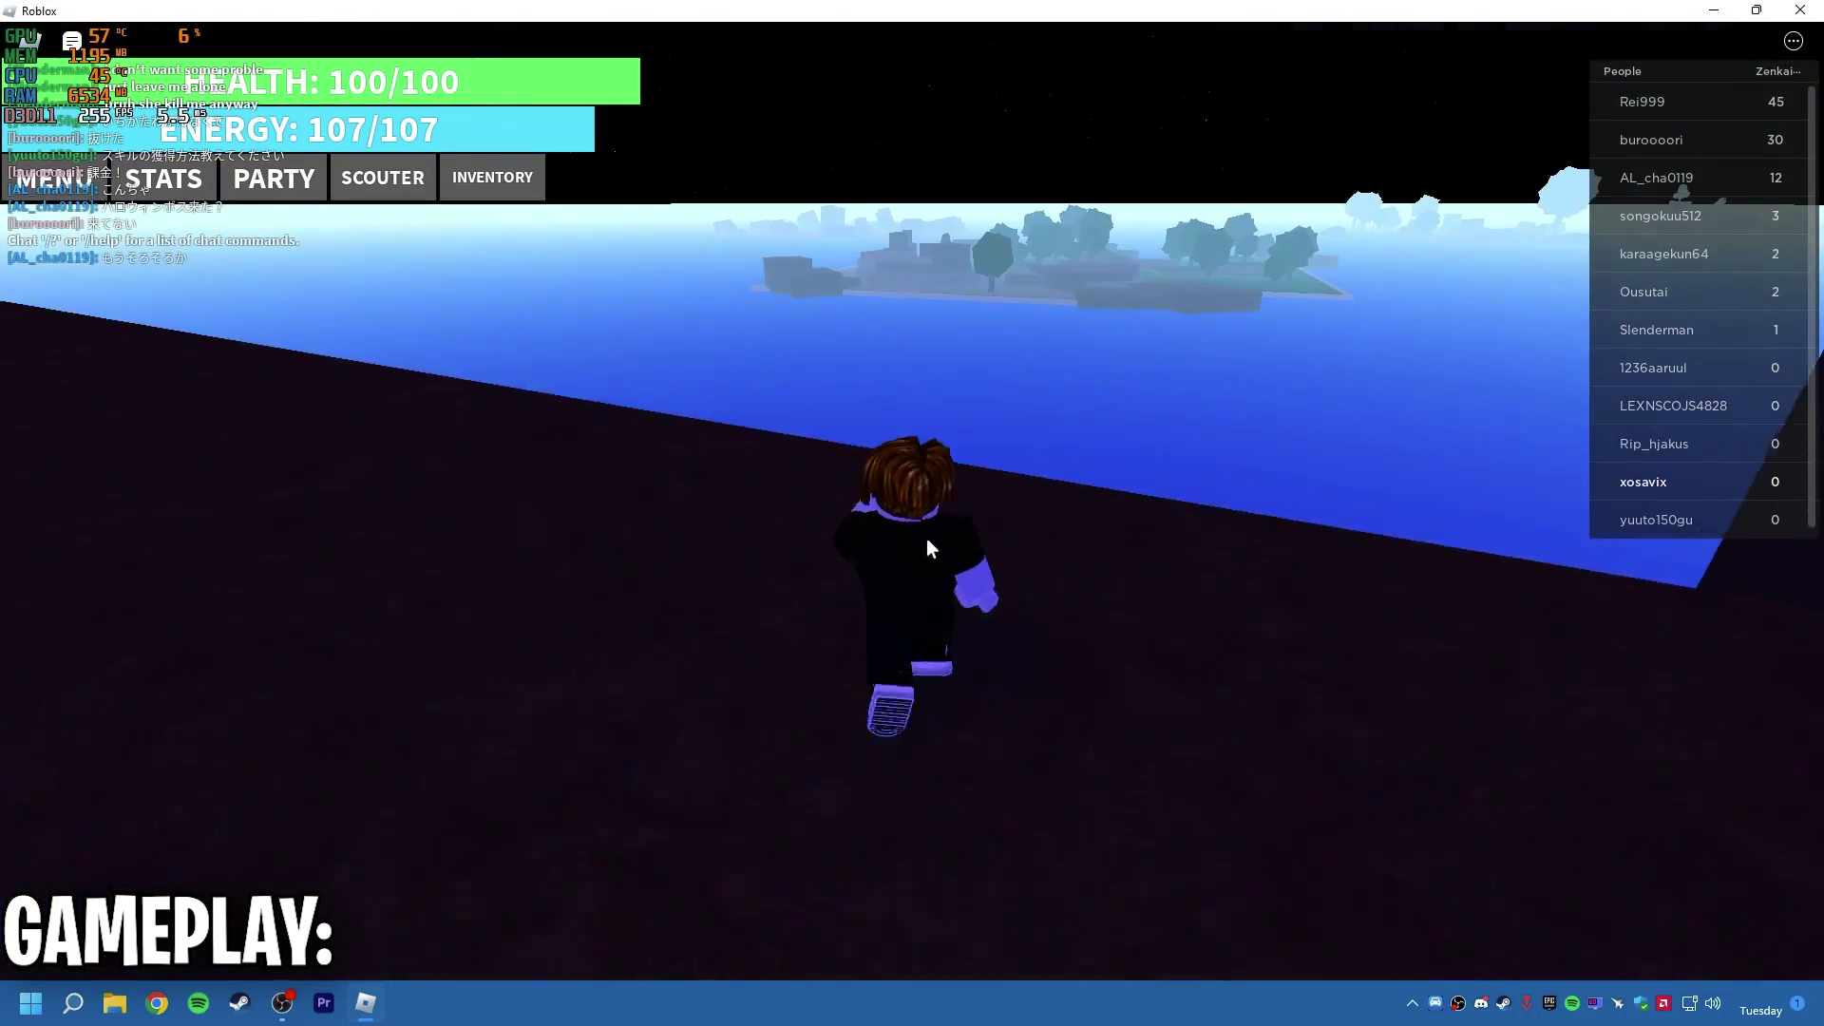
{"action": "key", "text": "w"}
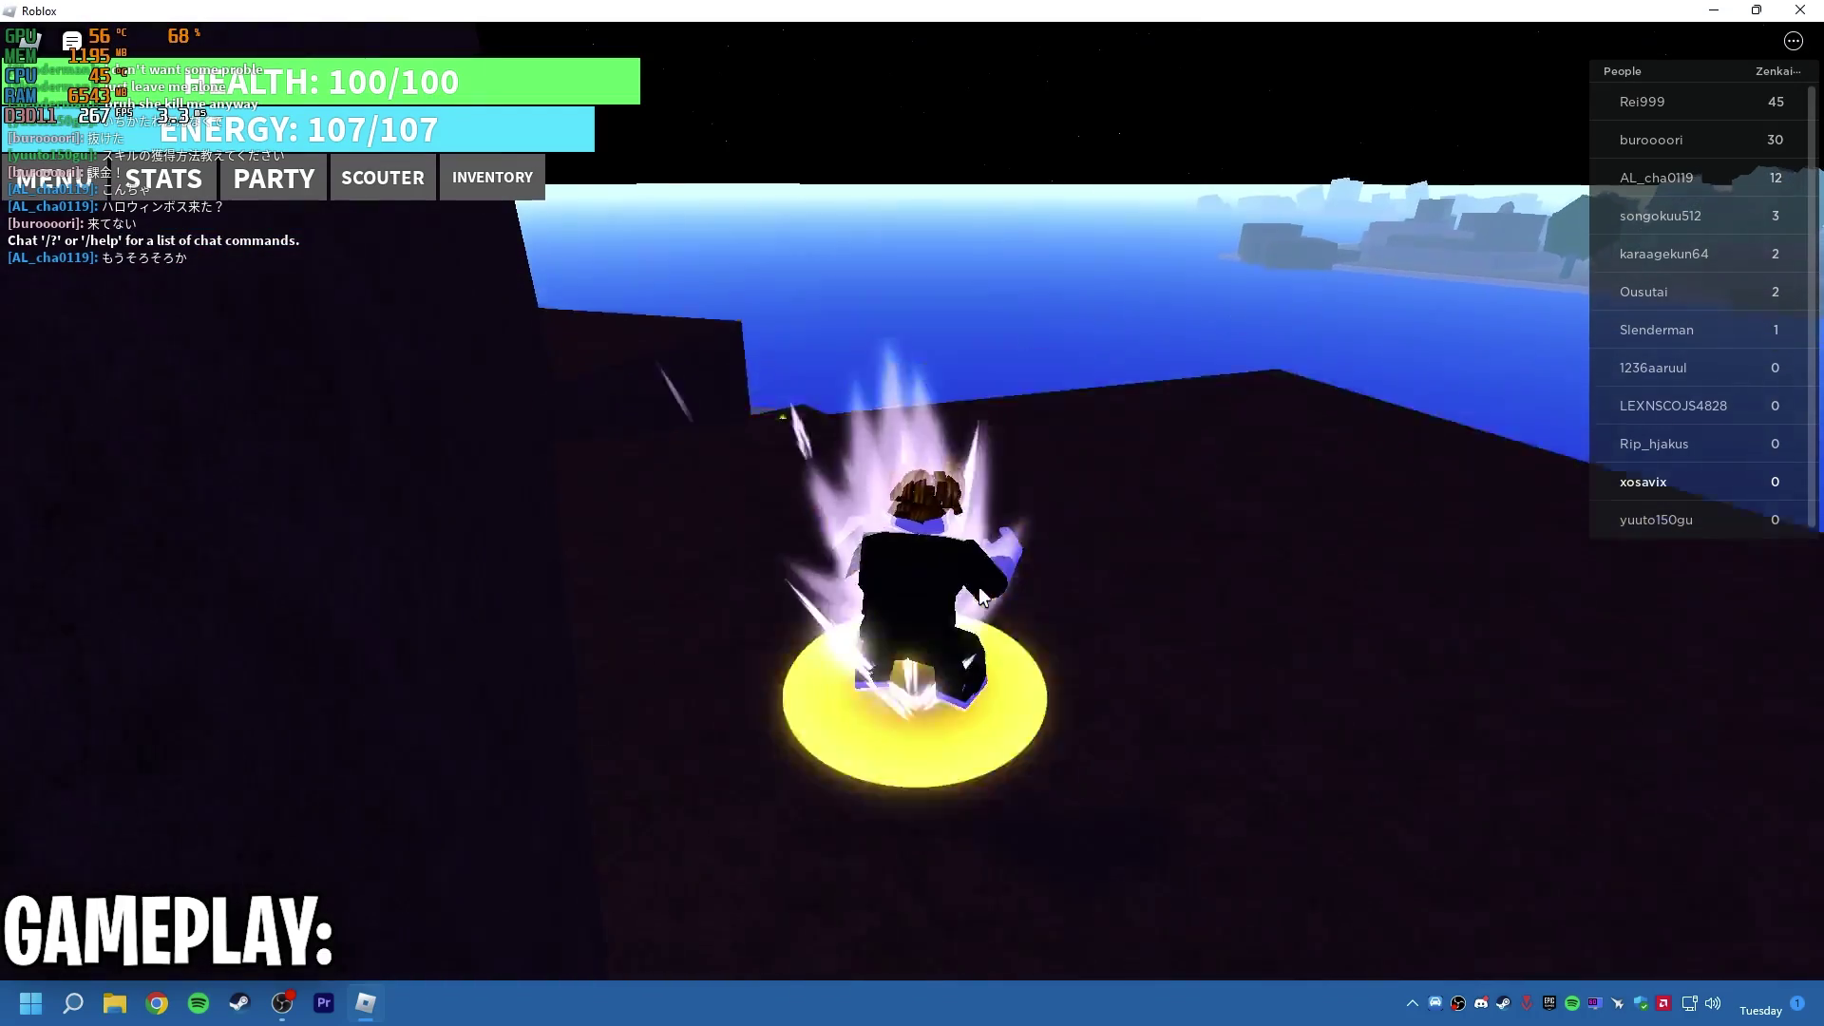
{"action": "key", "text": "w"}
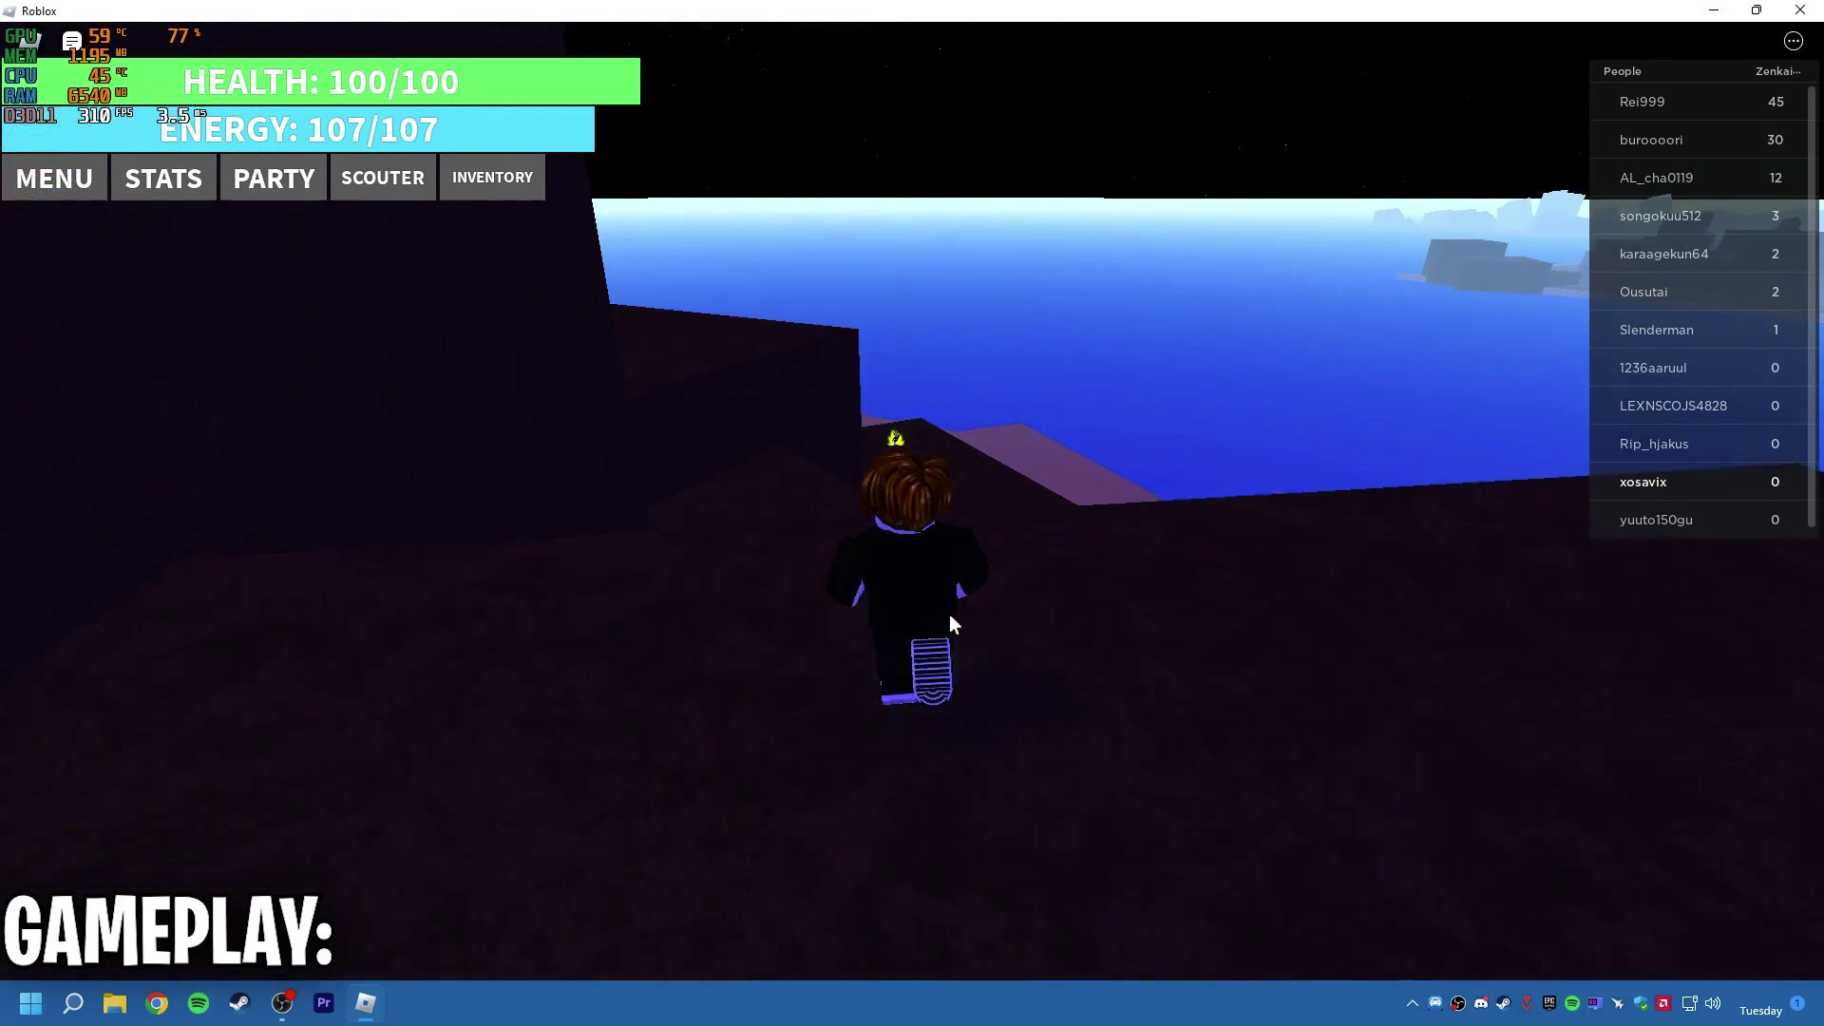
- Fly the character to the green-glowing player and use energy attacks to examine the frame rate during combat
{"action": "key", "text": "space"}
{"action": "key", "text": "space"}
{"action": "key", "text": "w"}
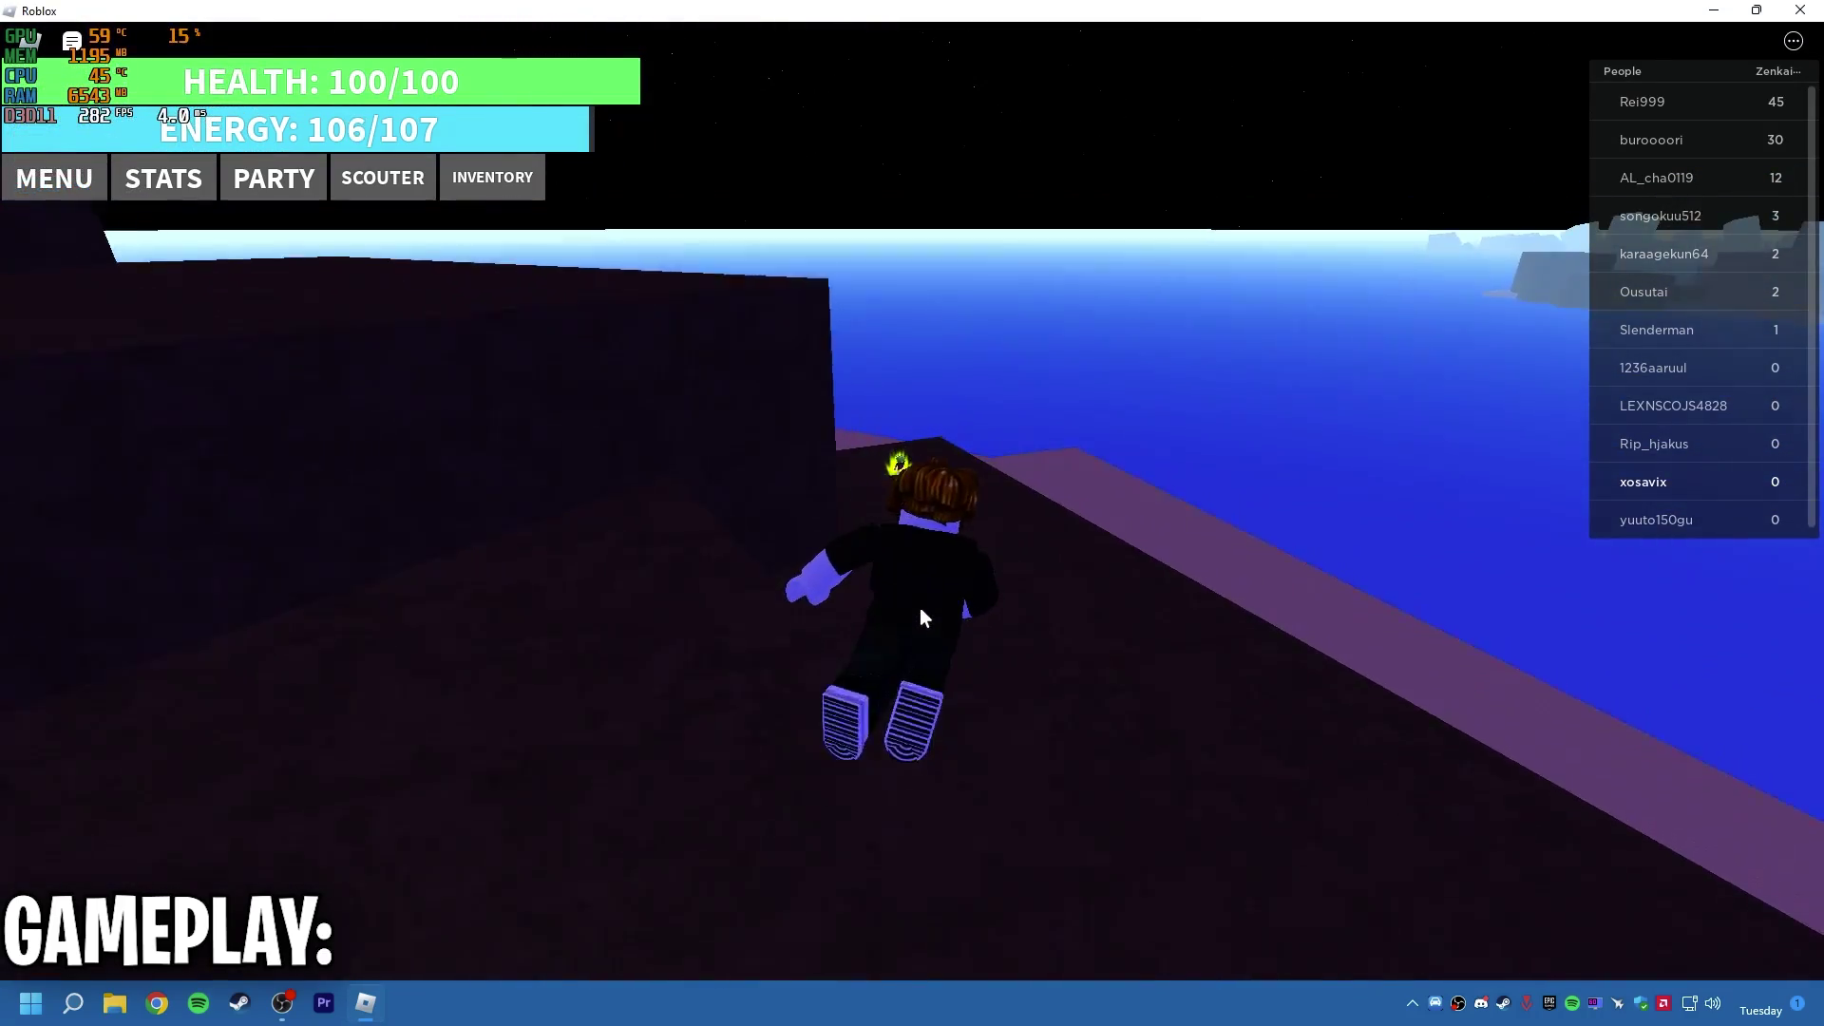
{"action": "key", "text": "w"}
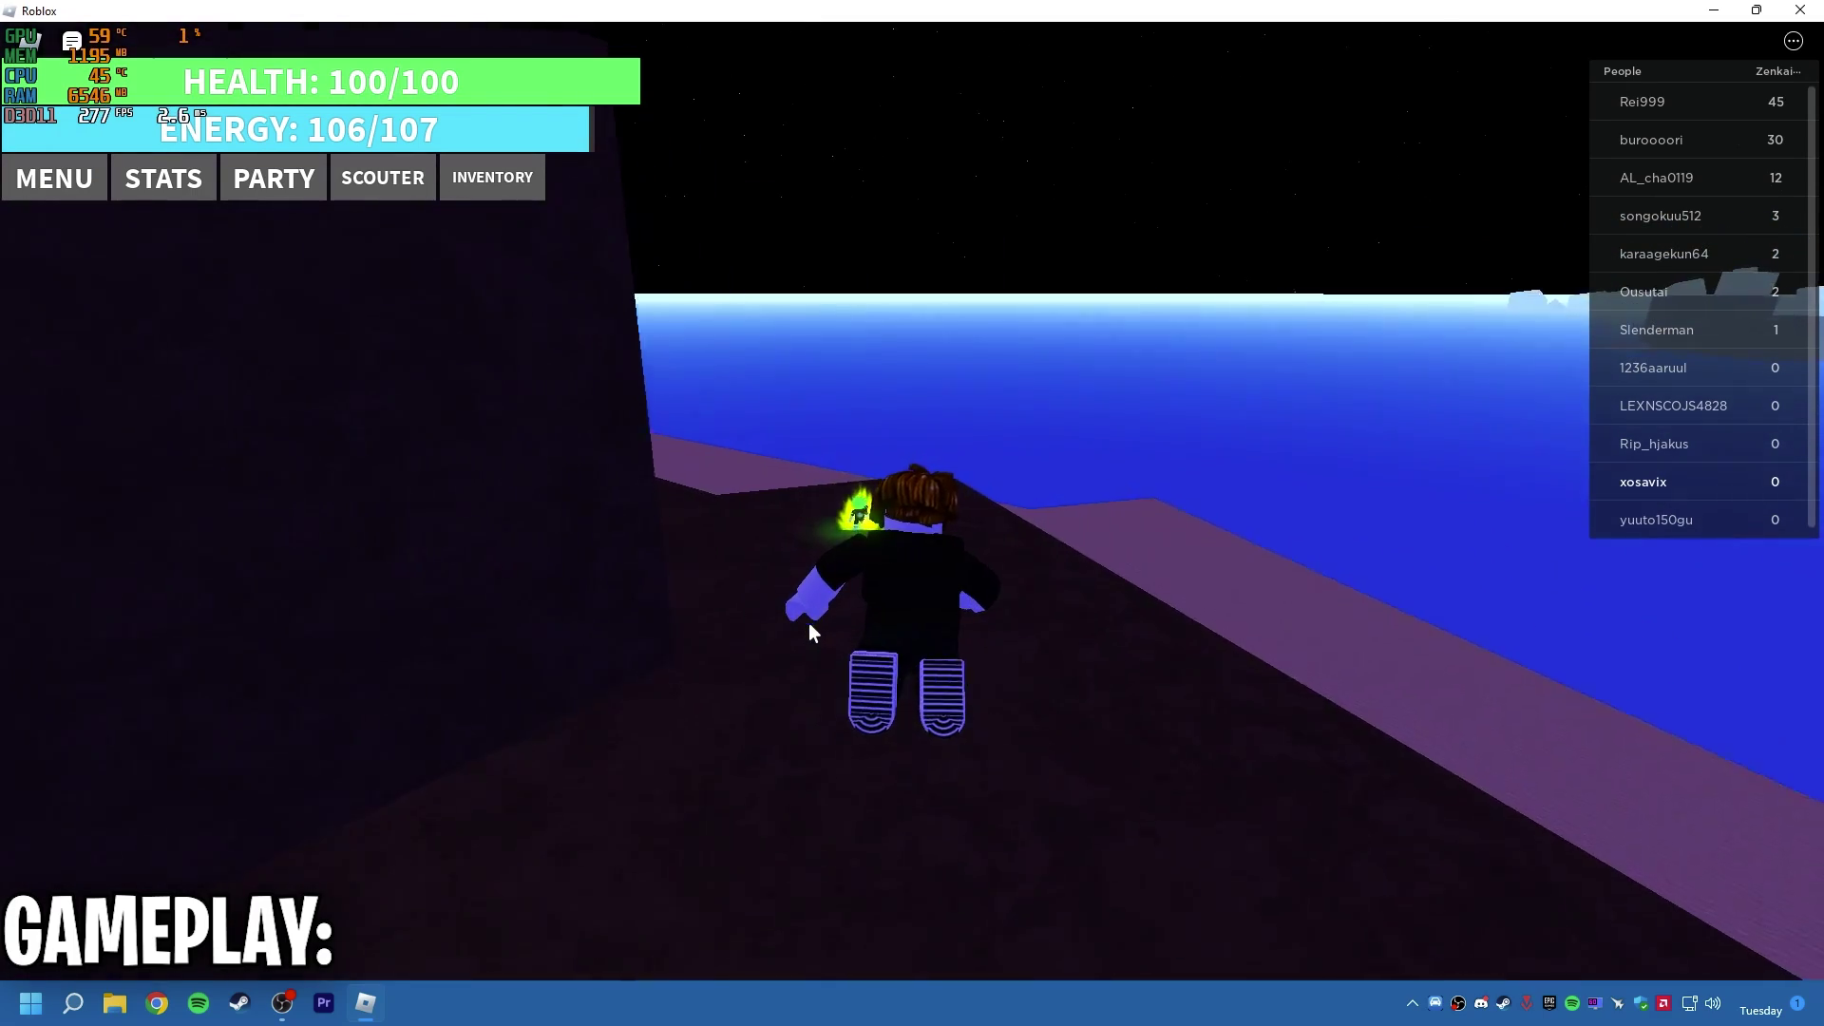
{"action": "key", "text": "w"}
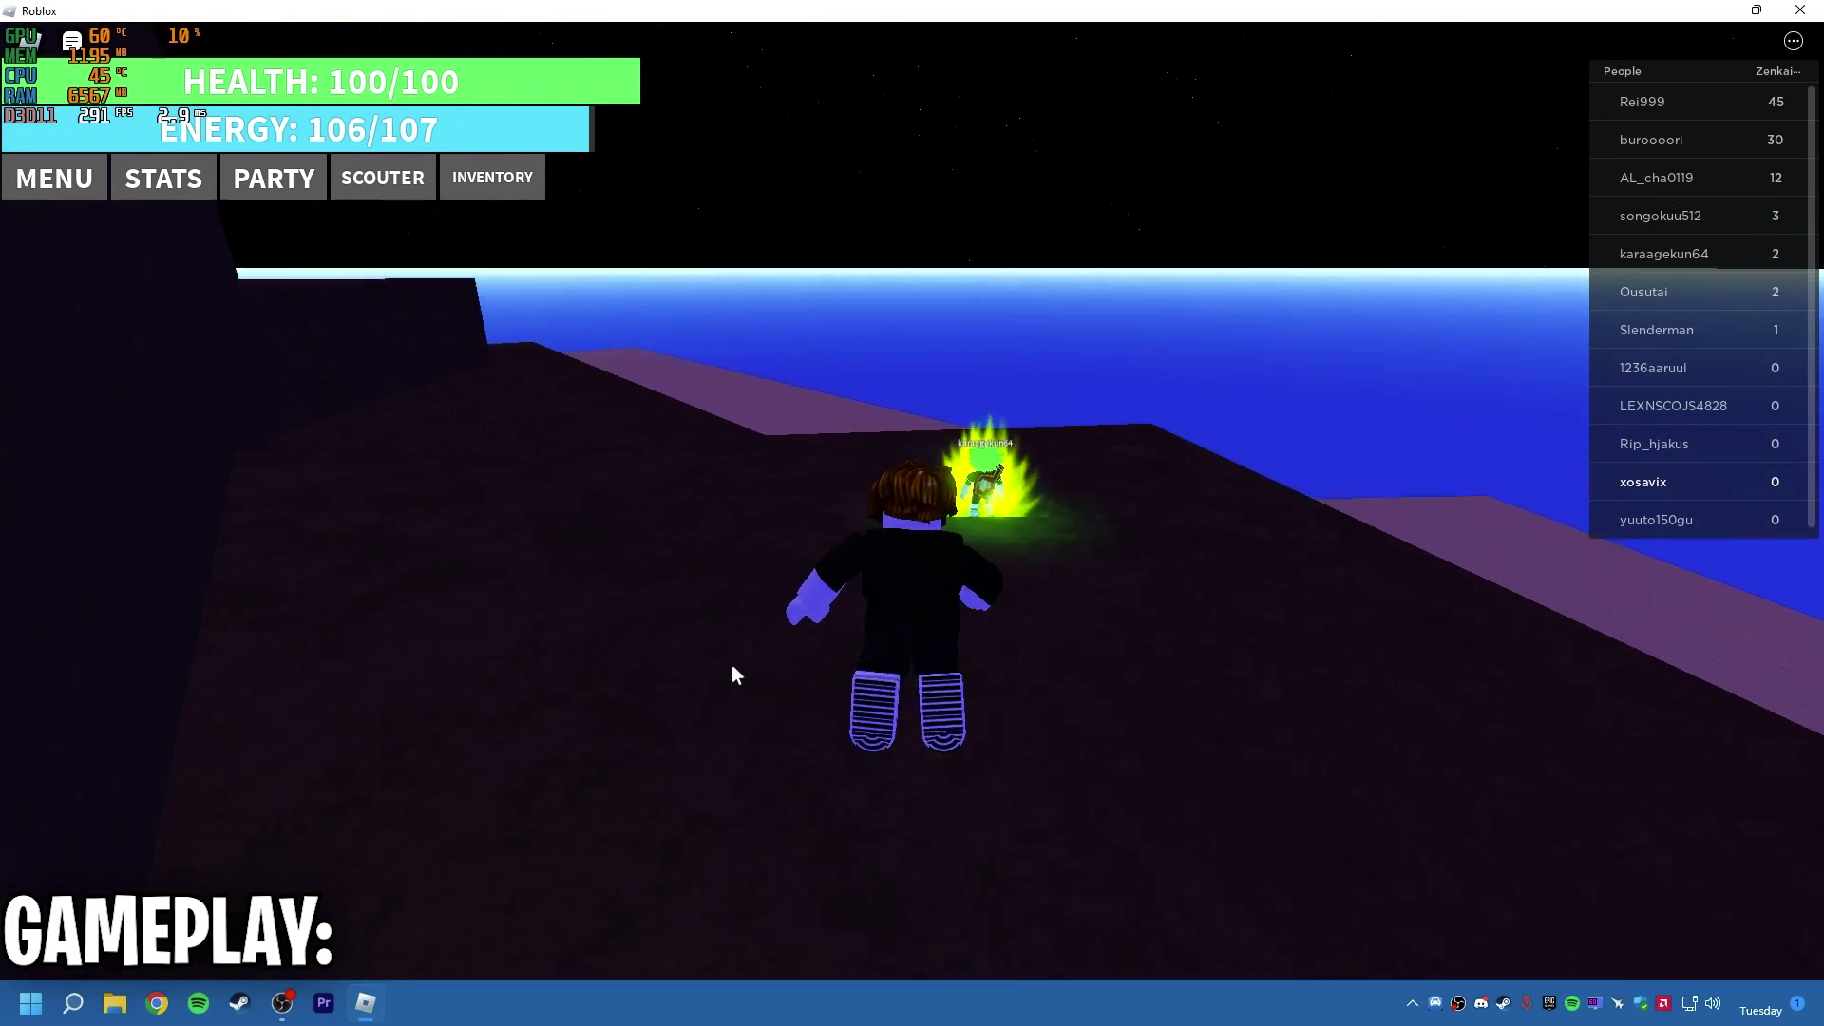
{"action": "key", "text": "q"}
{"action": "key", "text": "w"}
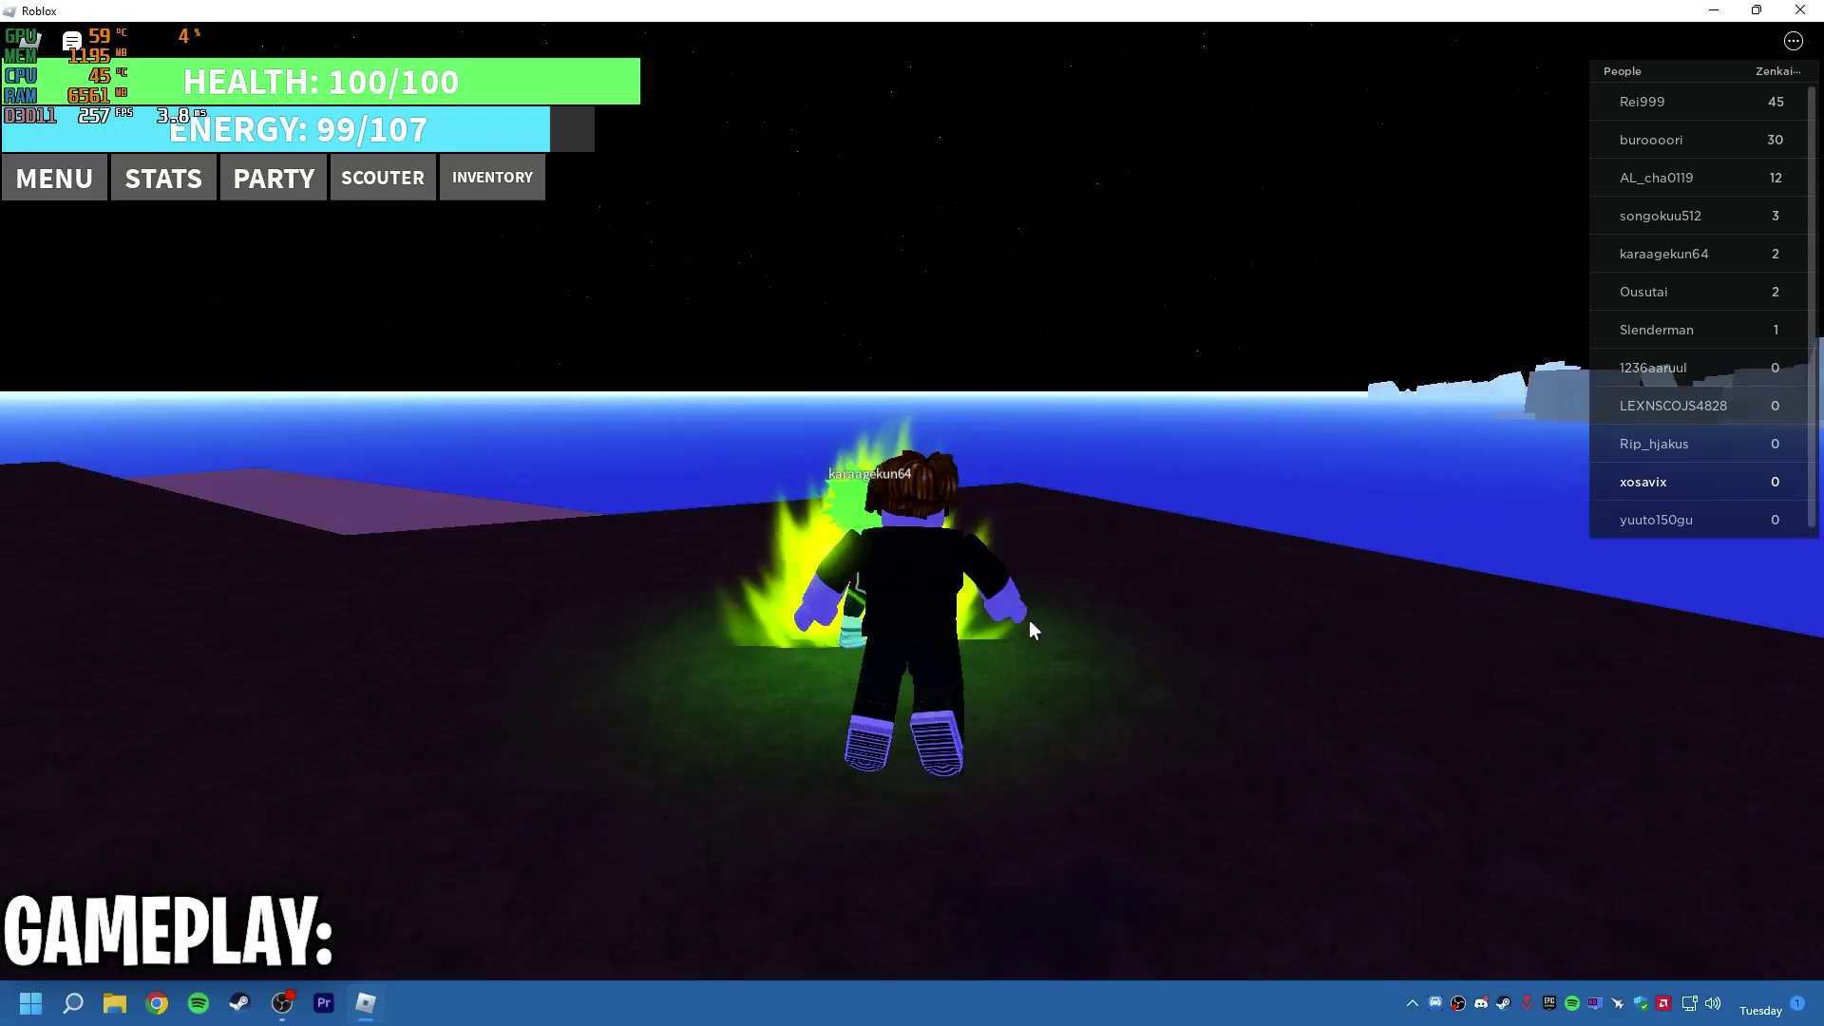
{"action": "key", "text": "q"}
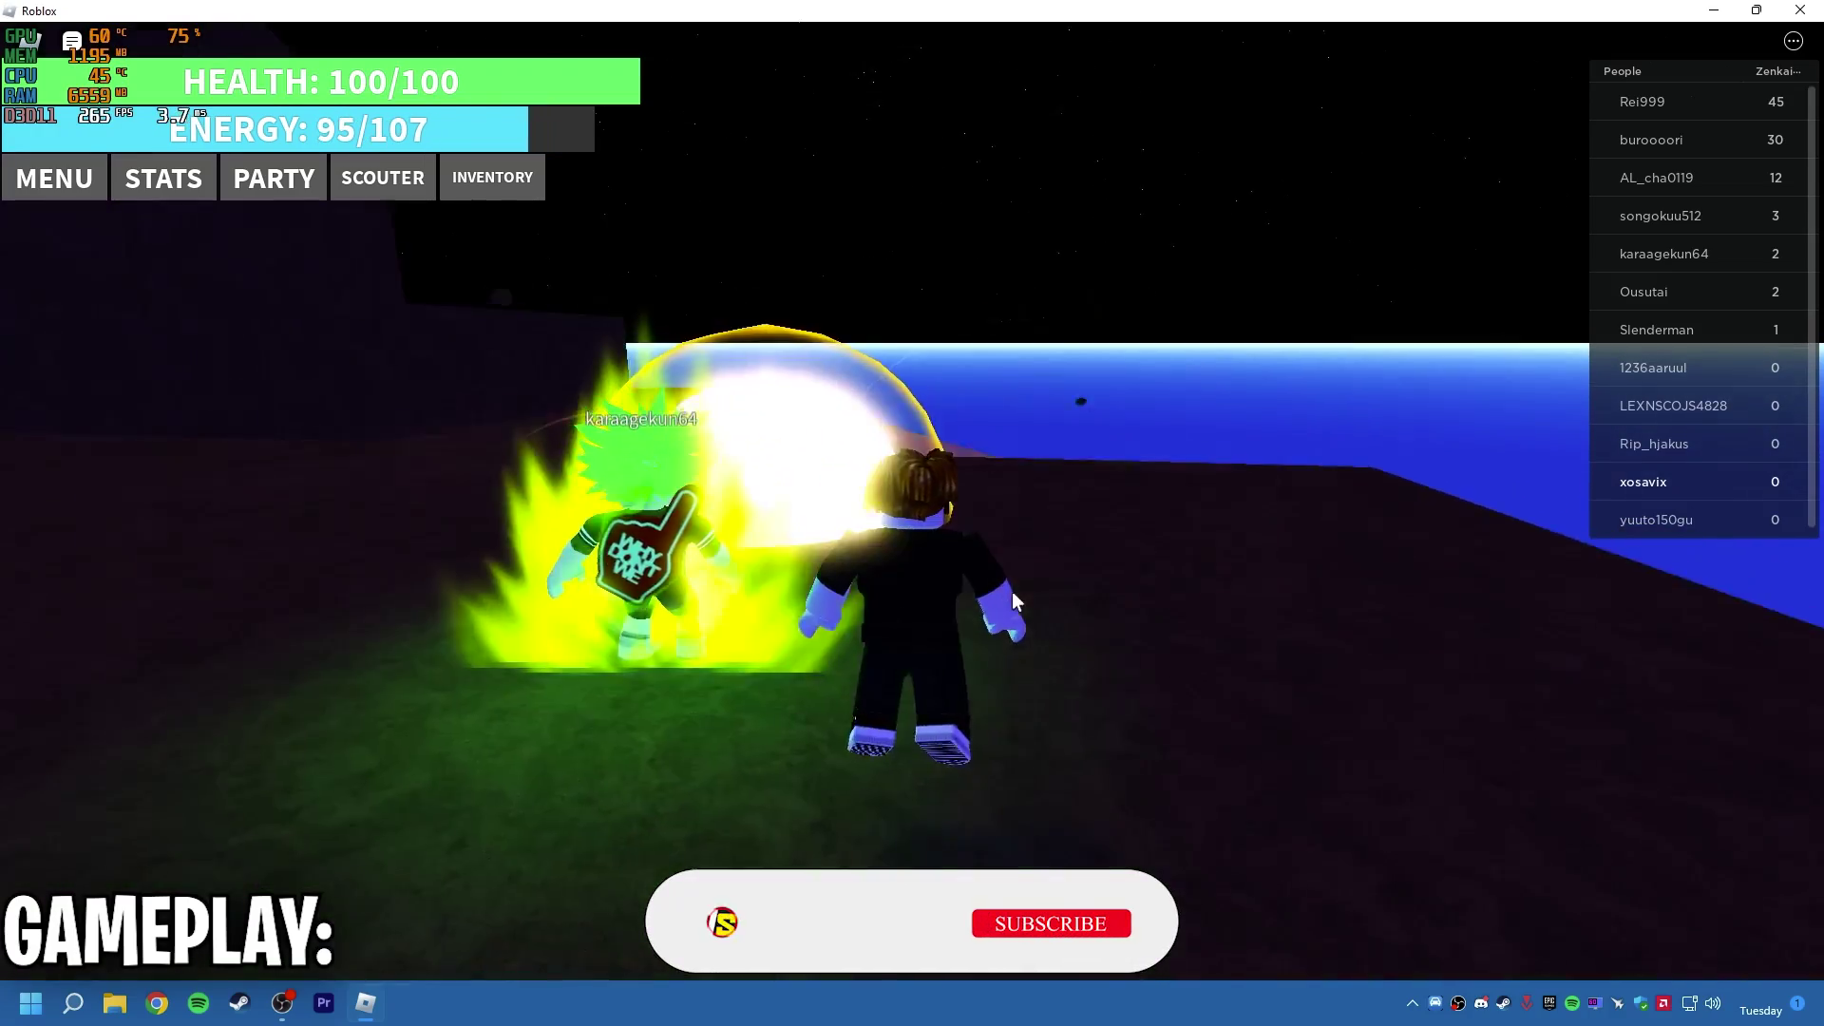
{"action": "key", "text": "w"}
{"action": "key", "text": "w"}
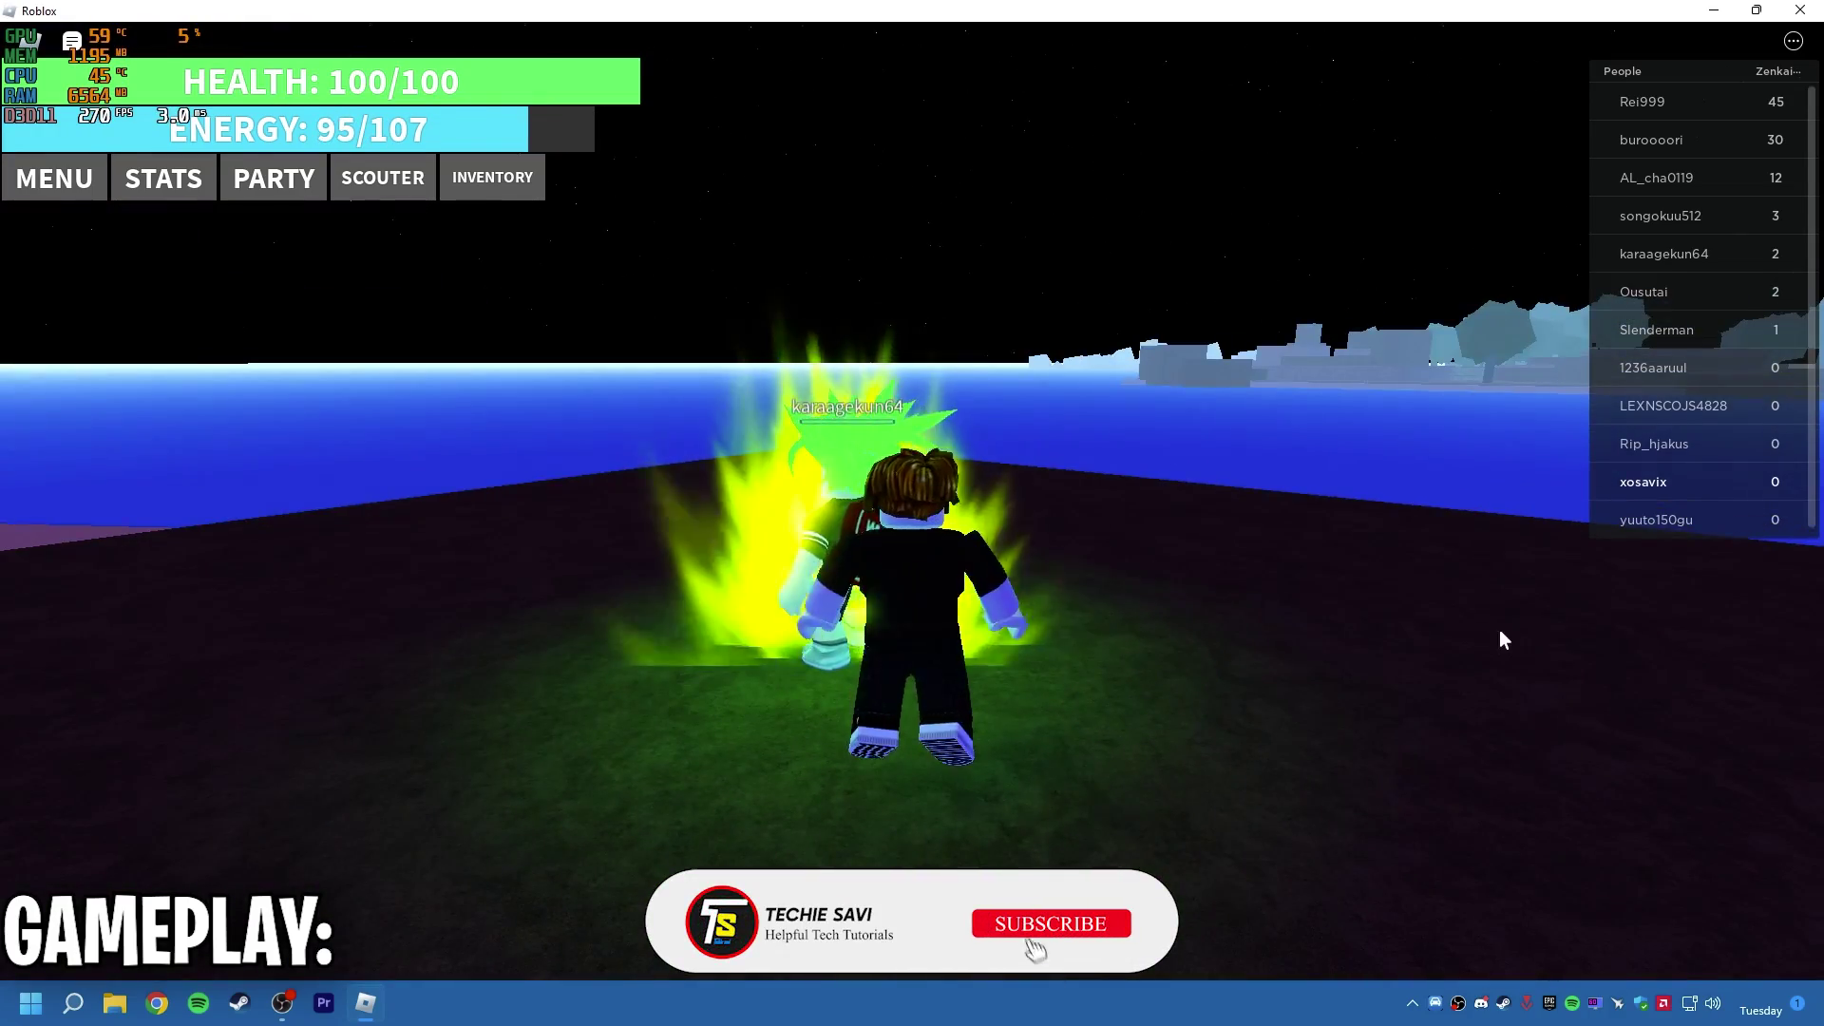
{"action": "right_click", "coordinate": [1282, 597]}
{"action": "key", "text": "w"}
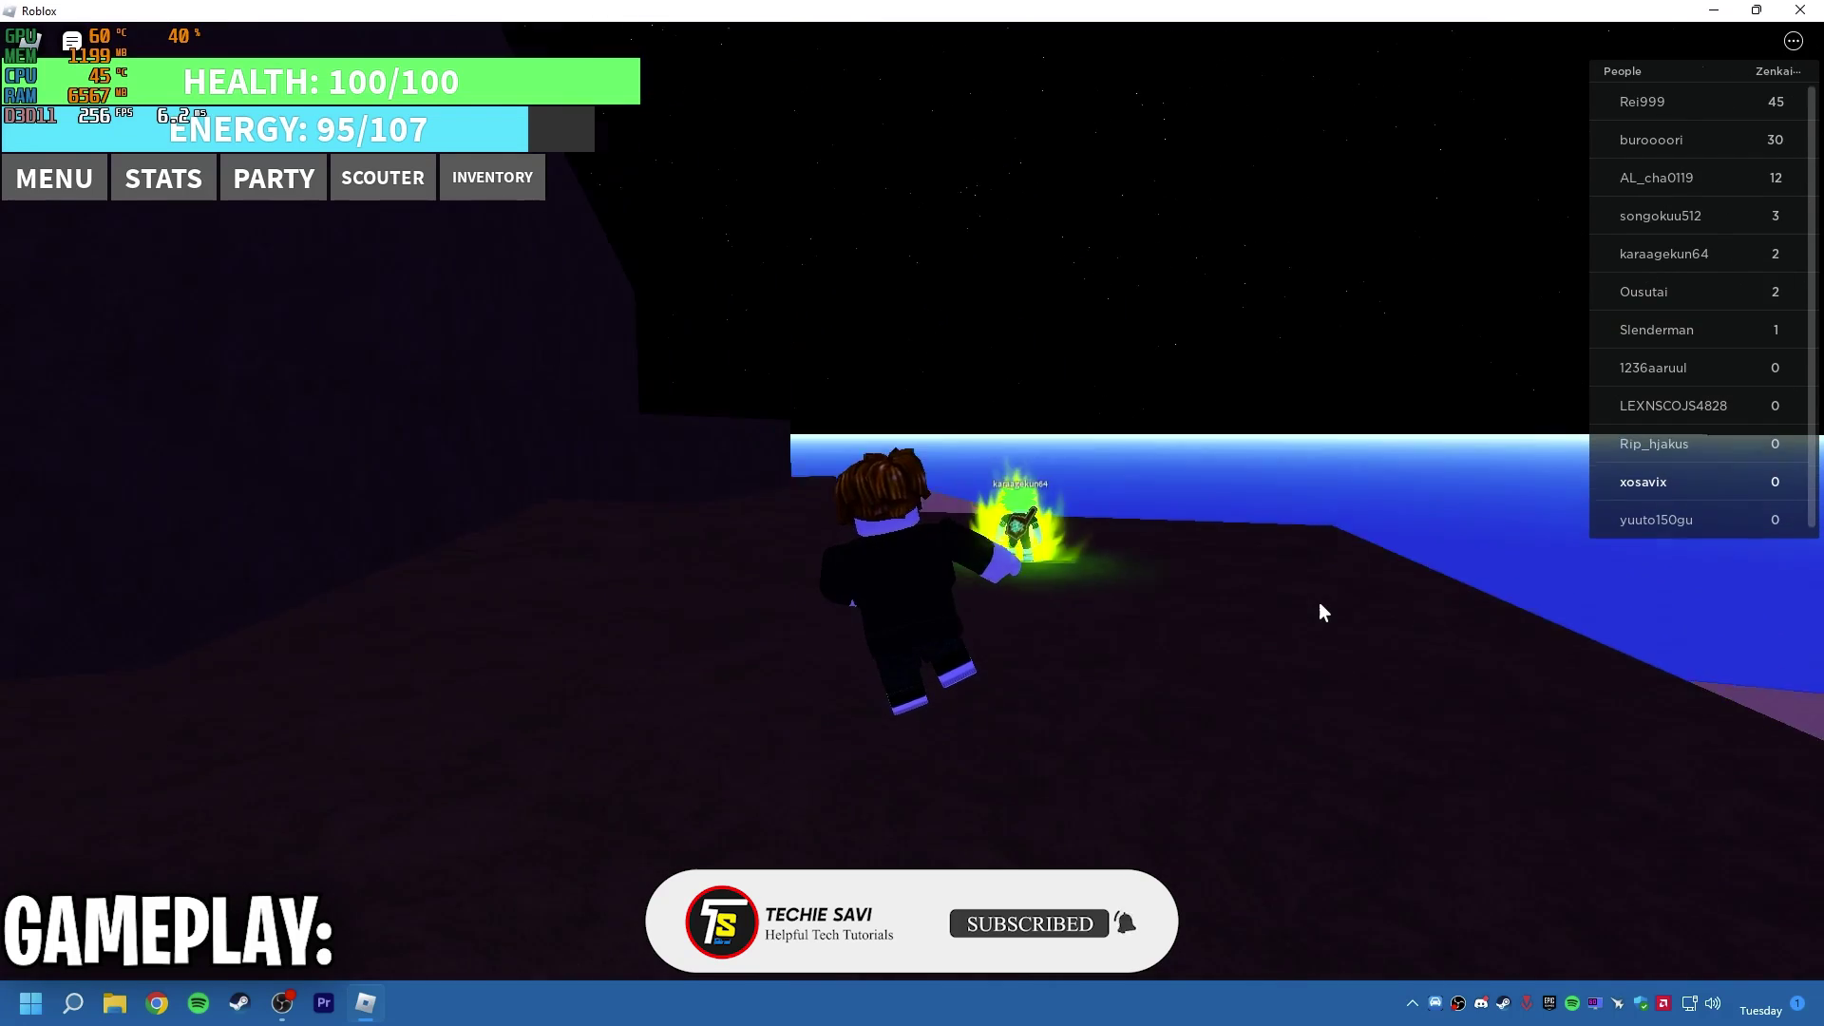
{"action": "key", "text": "w"}
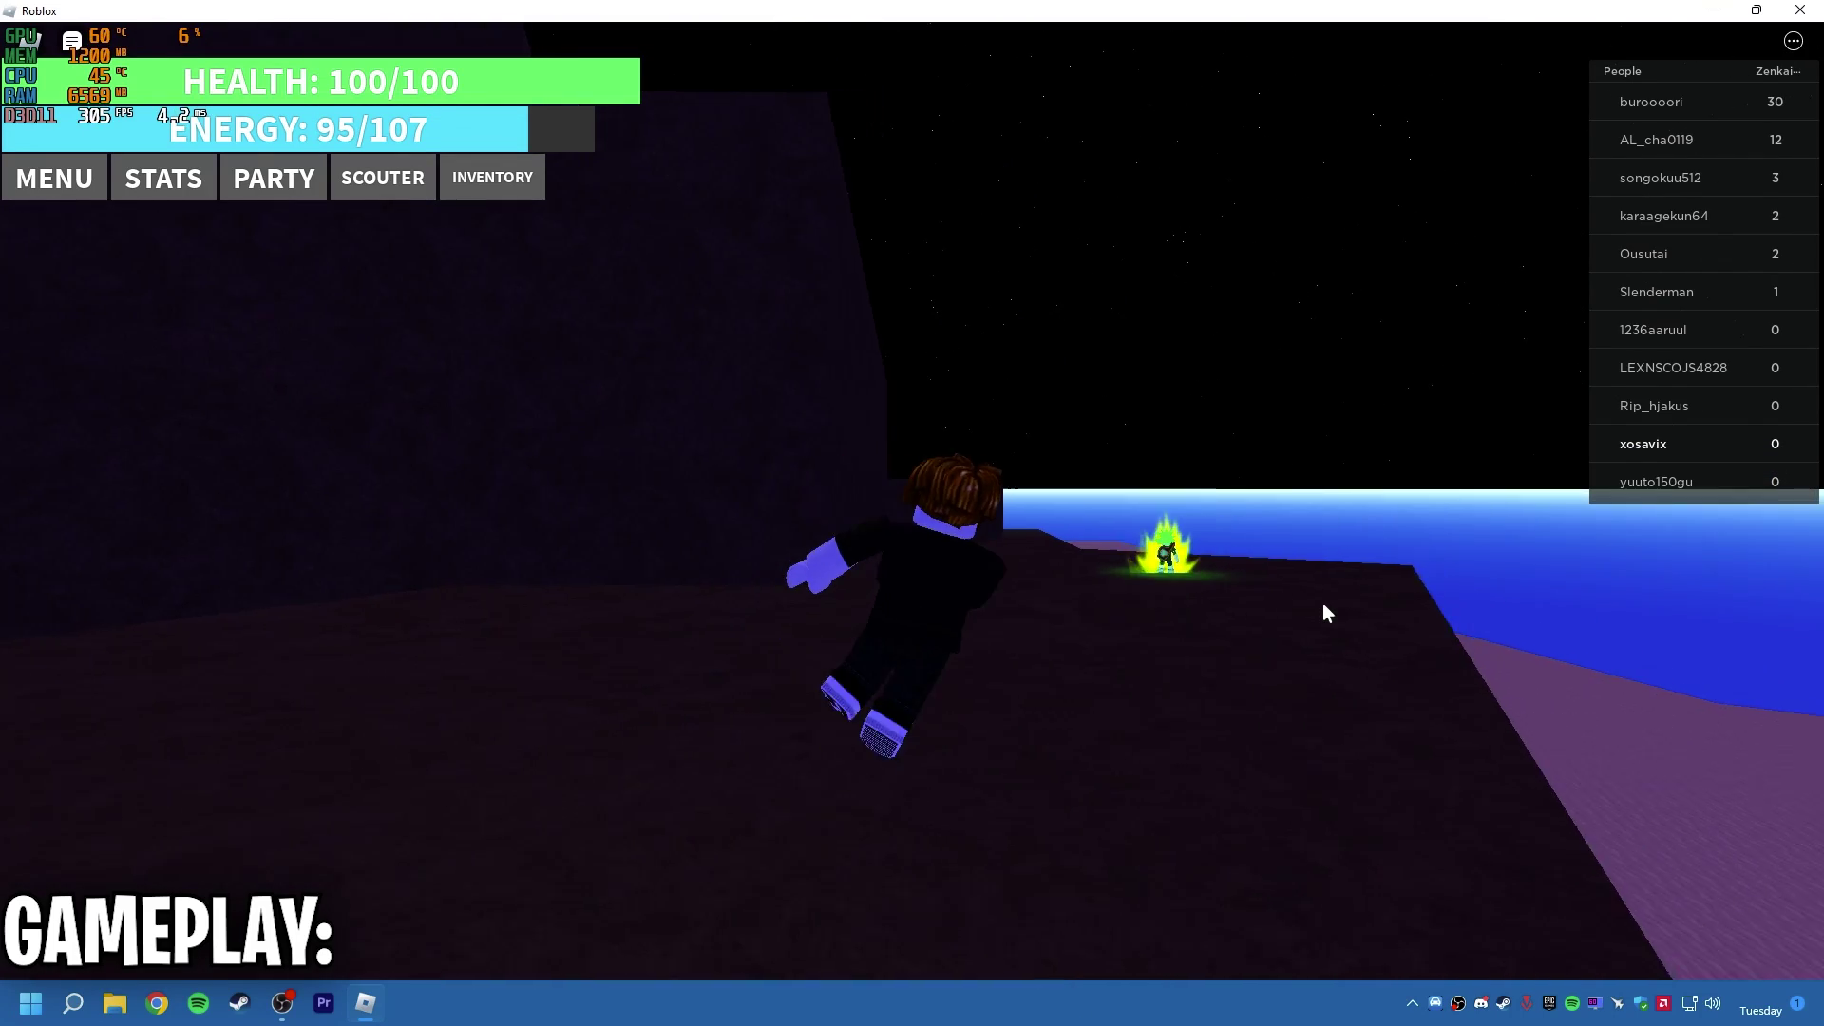
{"action": "right_click", "coordinate": [1324, 604]}
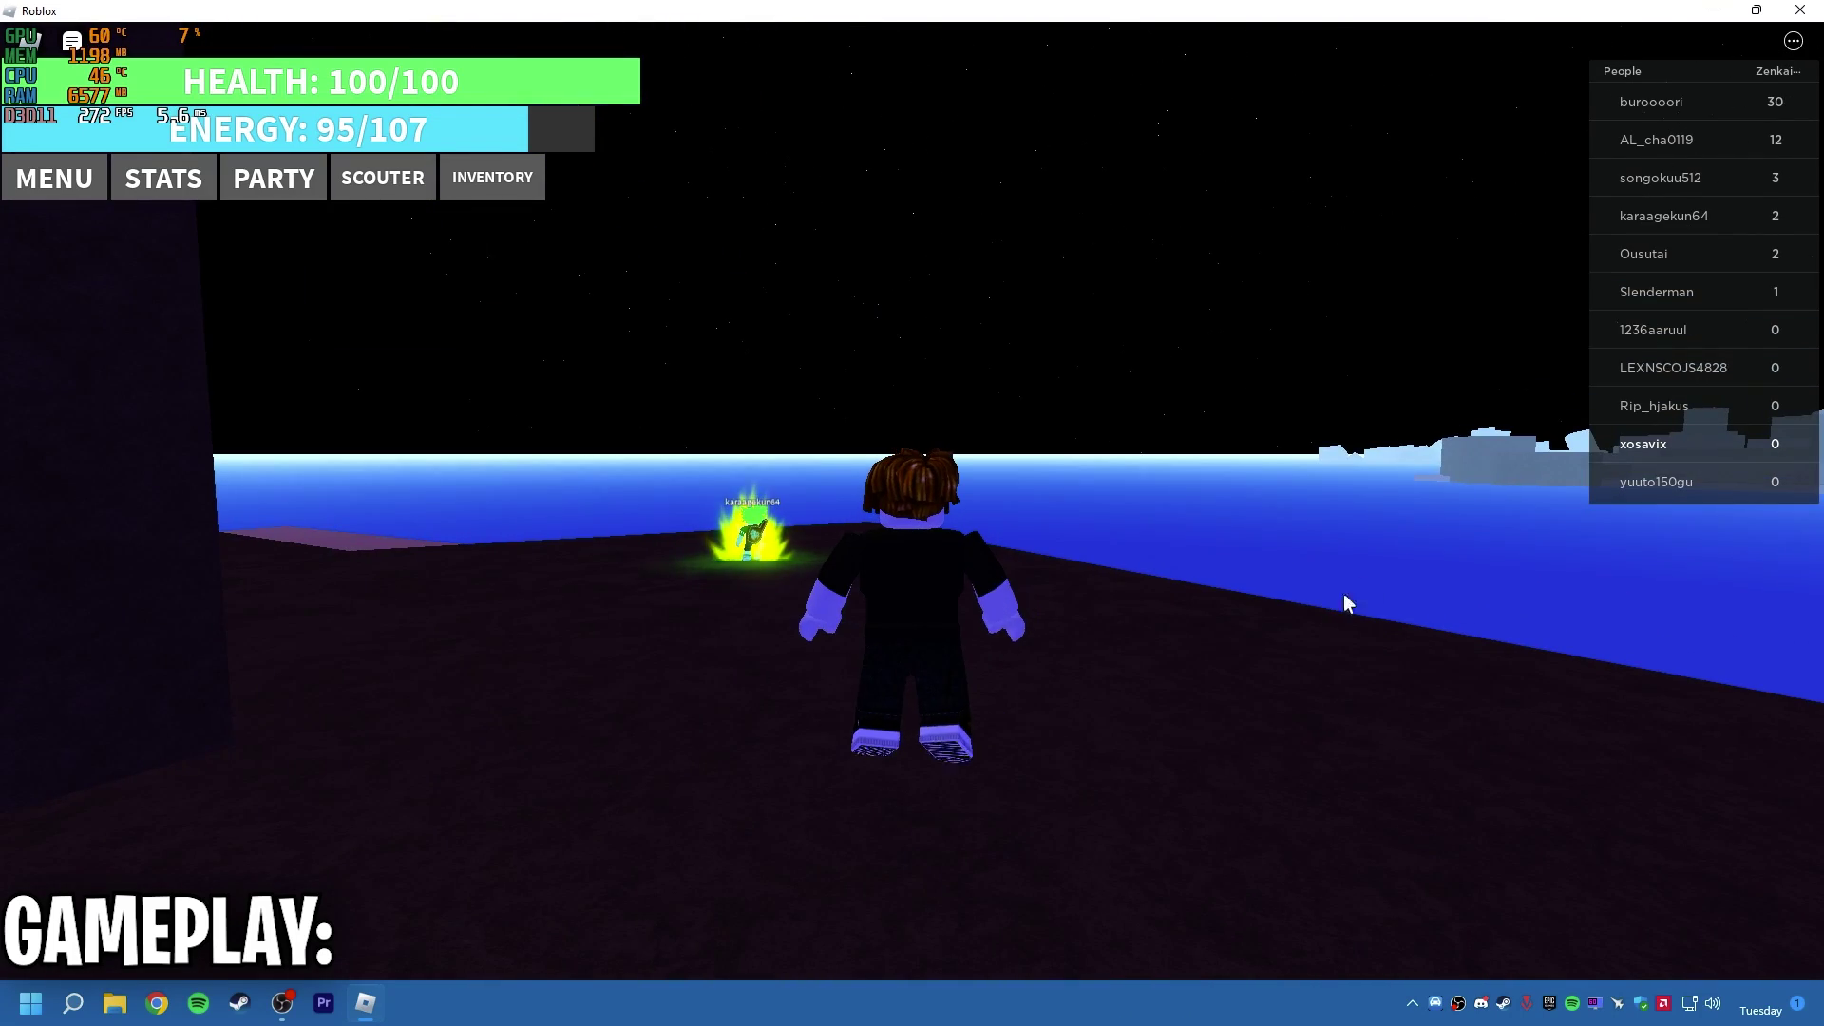
- Open the in-game settings and lower the Volume to one bar
{"action": "left_click", "coordinate": [1786, 42]}
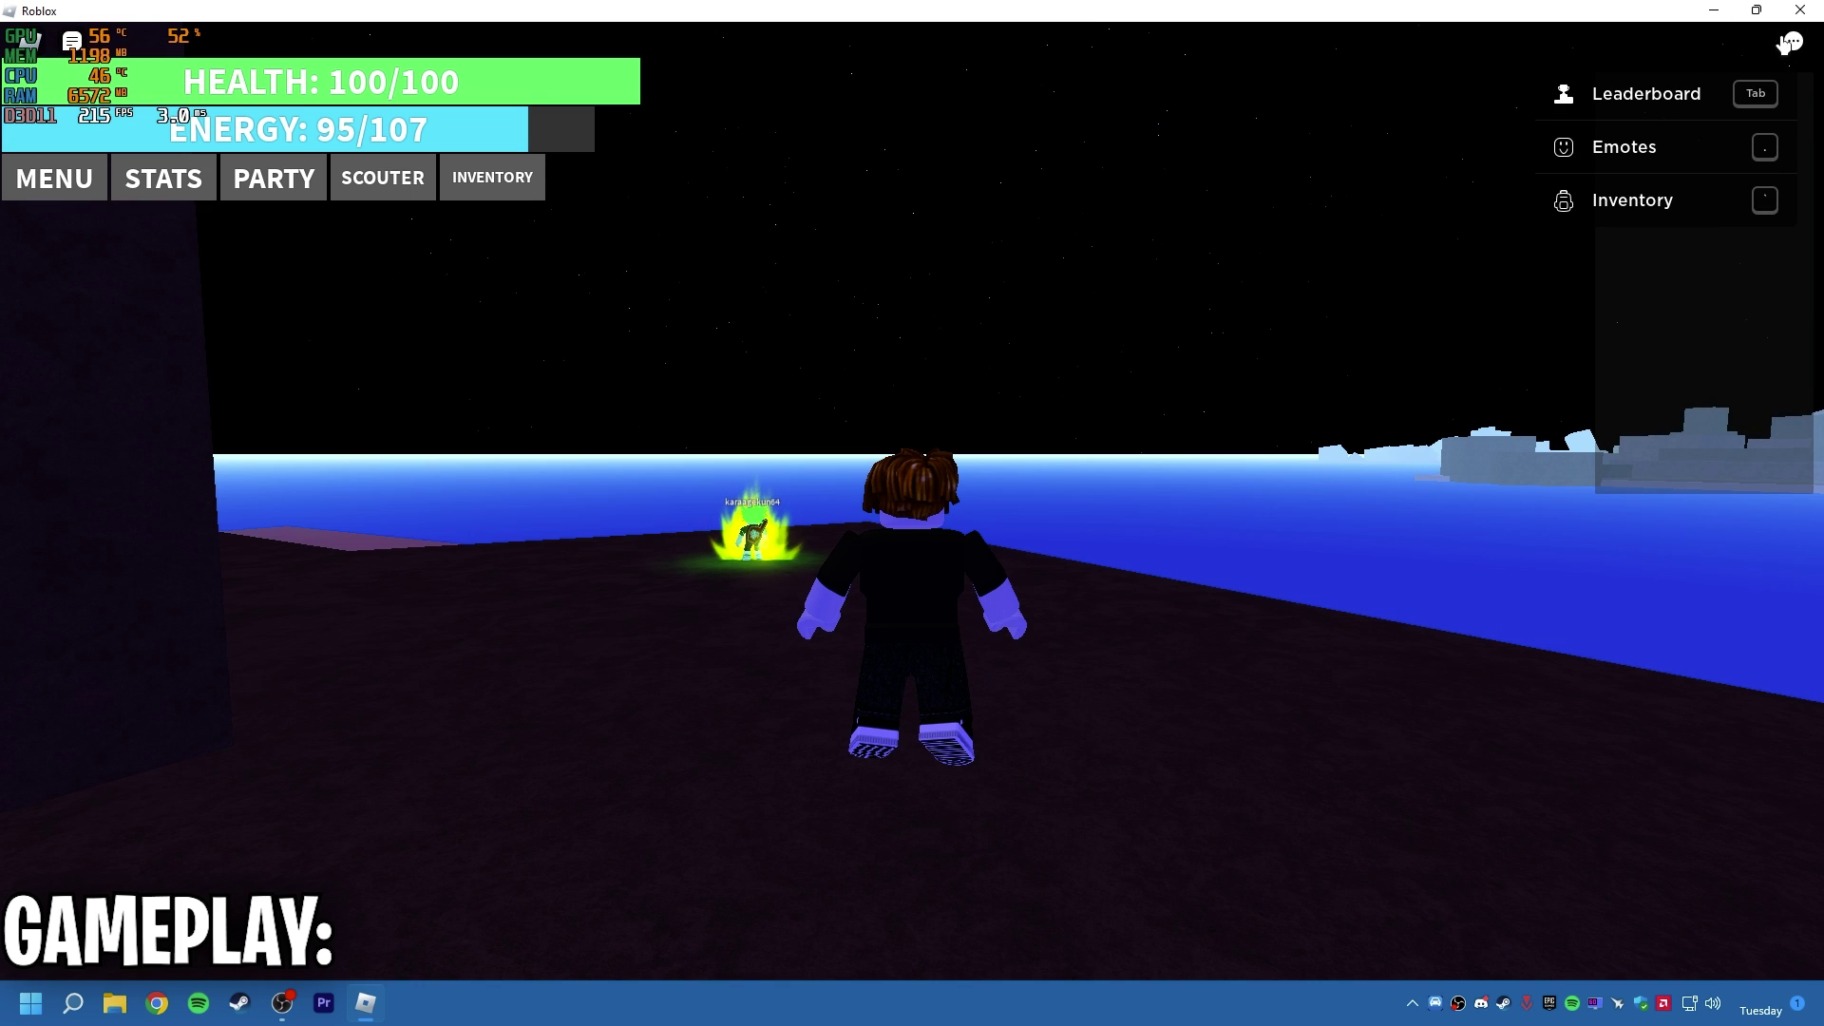
{"action": "key", "text": "Escape"}
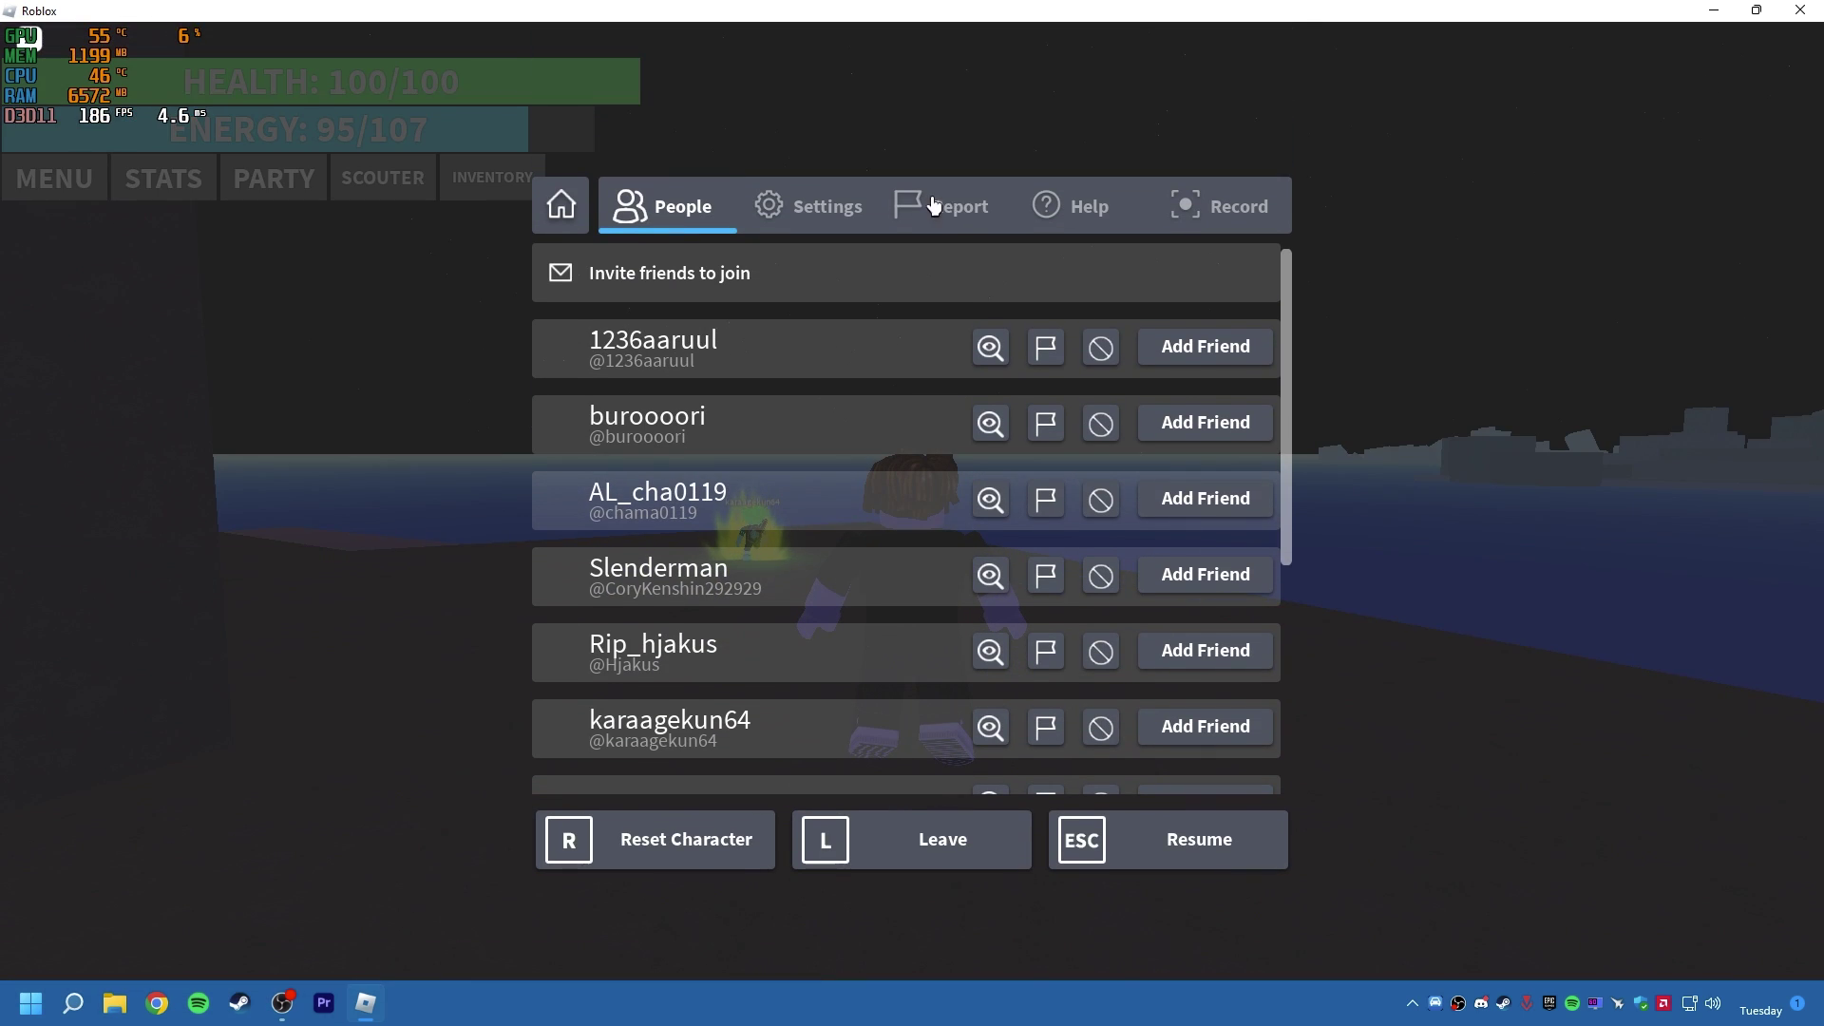
{"action": "left_click", "coordinate": [825, 214]}
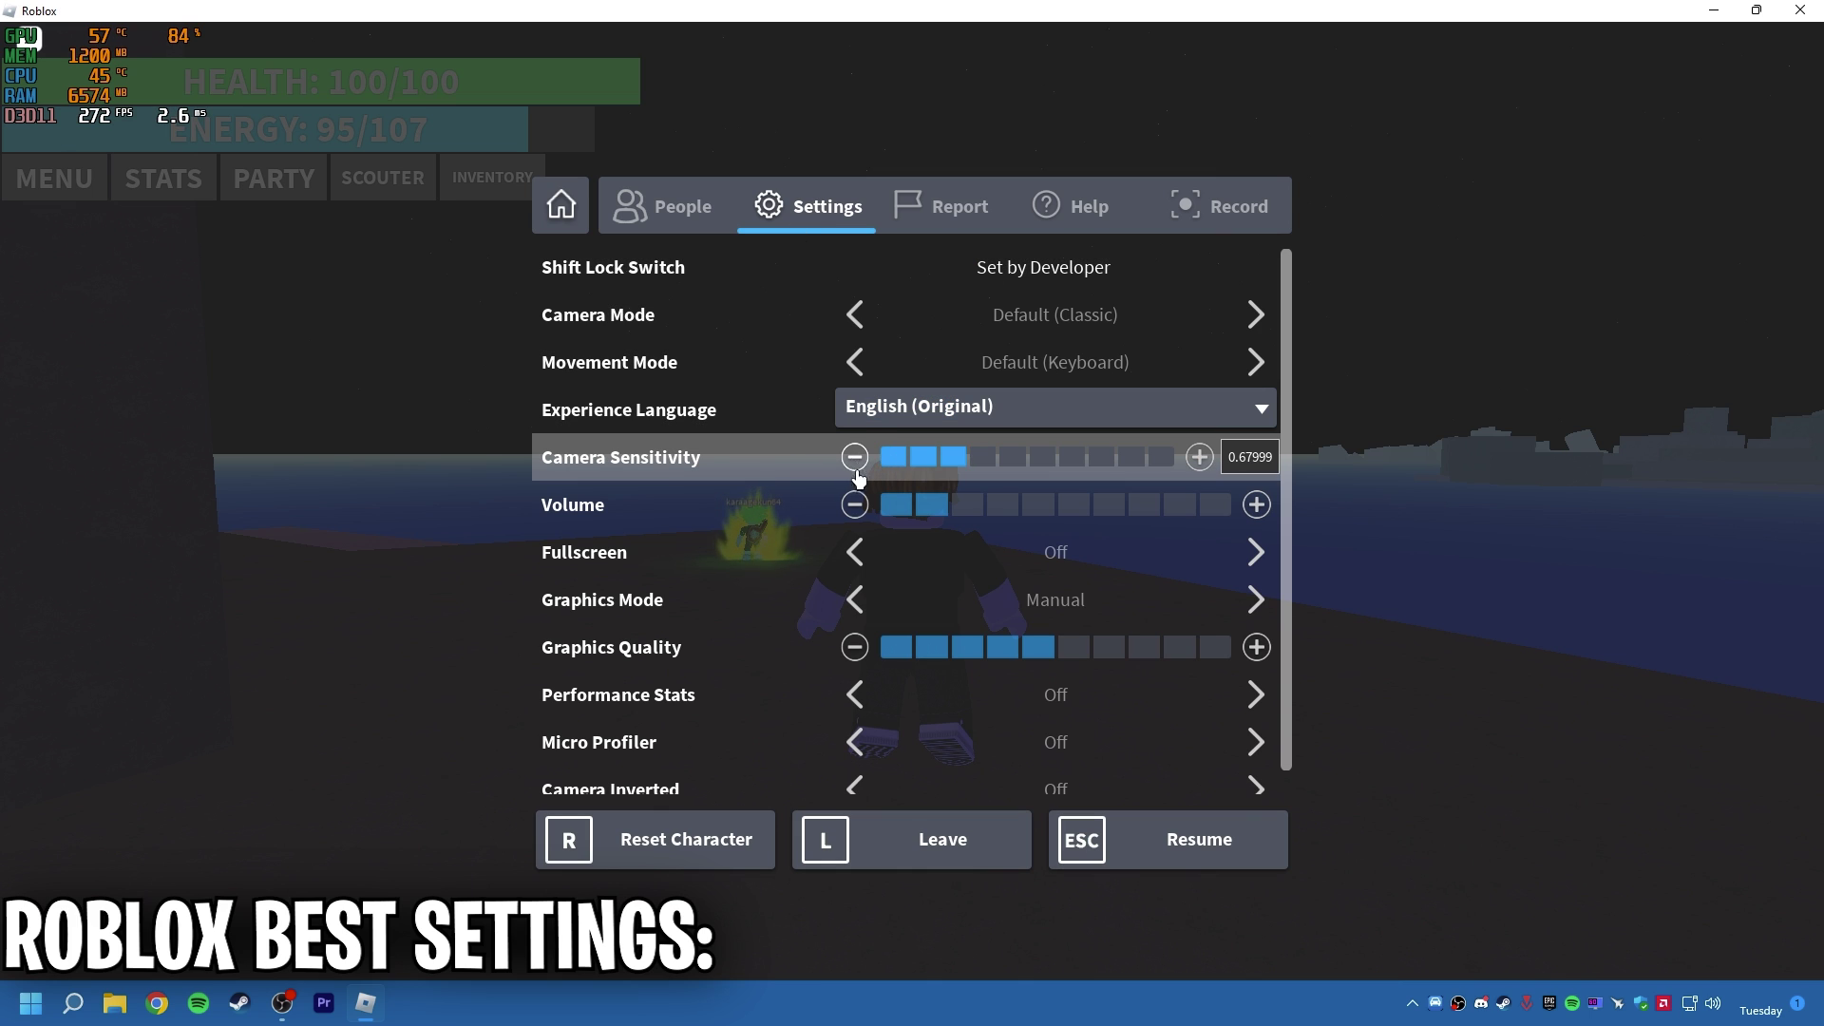
{"action": "left_click", "coordinate": [856, 507]}
- Keep Graphics Mode on Manual, reduce Graphics Quality to one bar, turn Performance Stats on, and resume the game
{"action": "scroll", "coordinate": [860, 509], "scroll_direction": "down", "scroll_amount": 1}
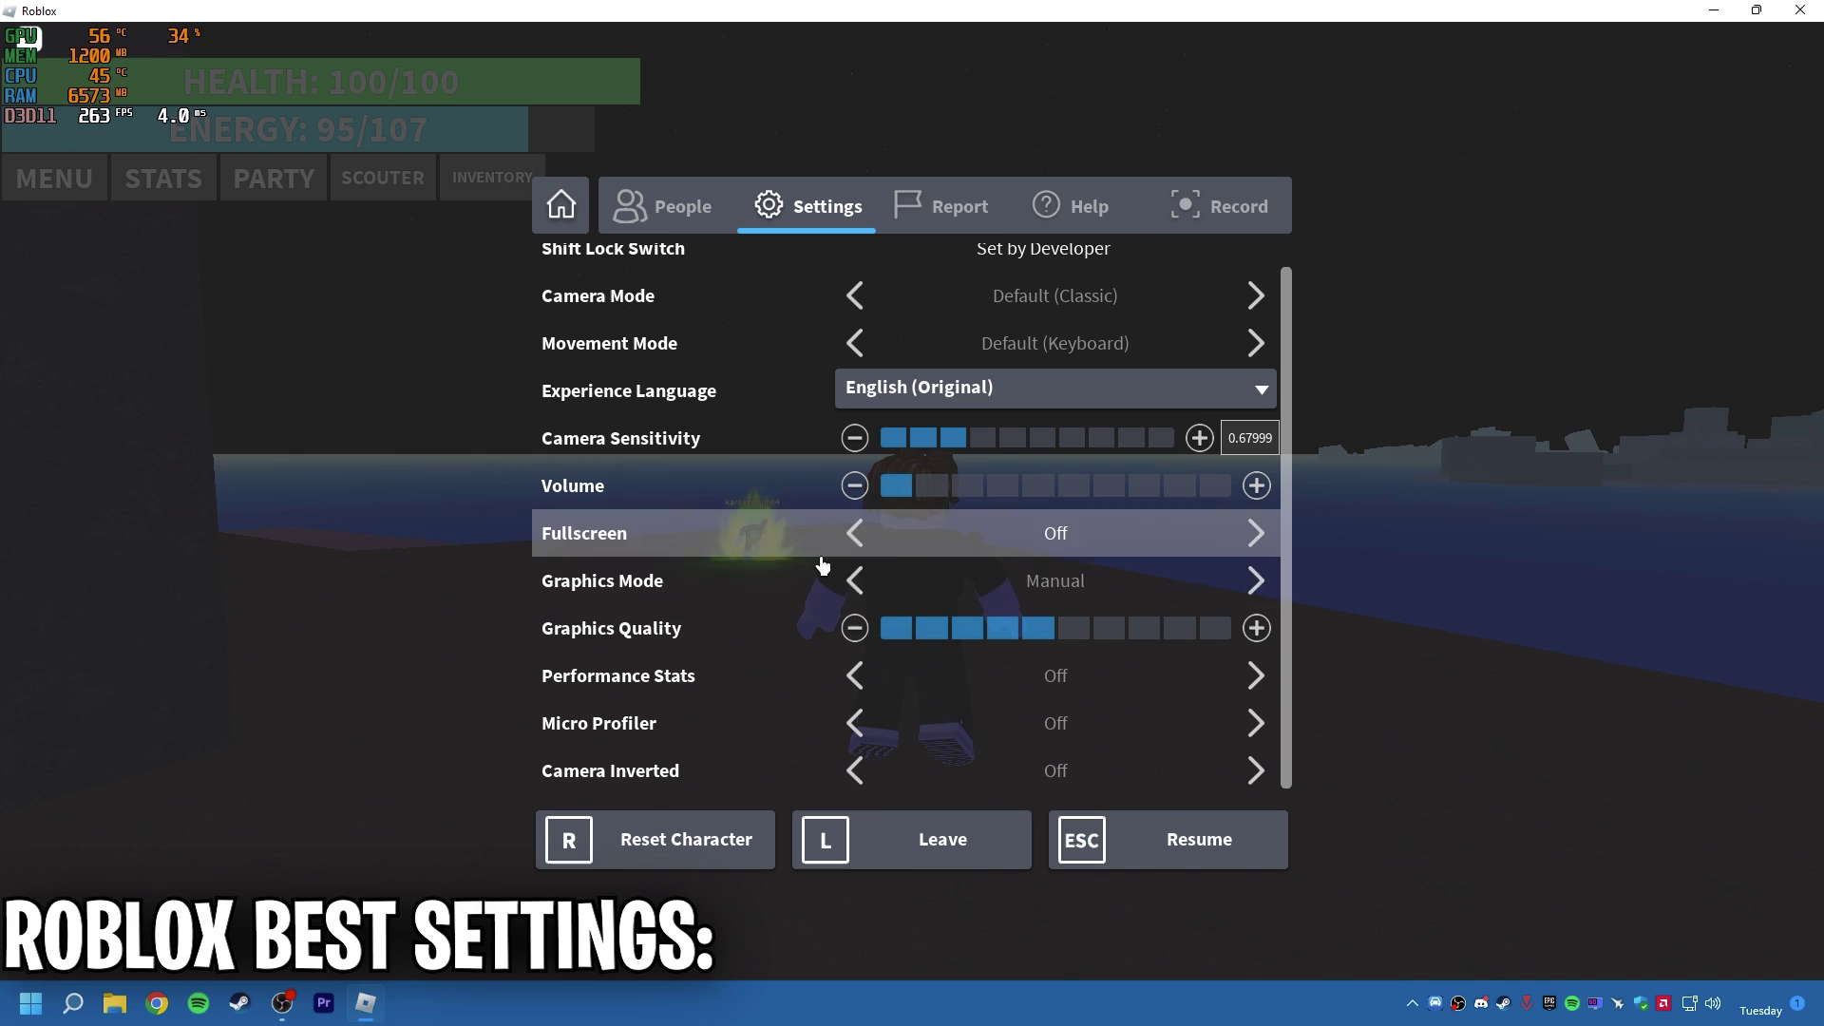
{"action": "left_click", "coordinate": [854, 580]}
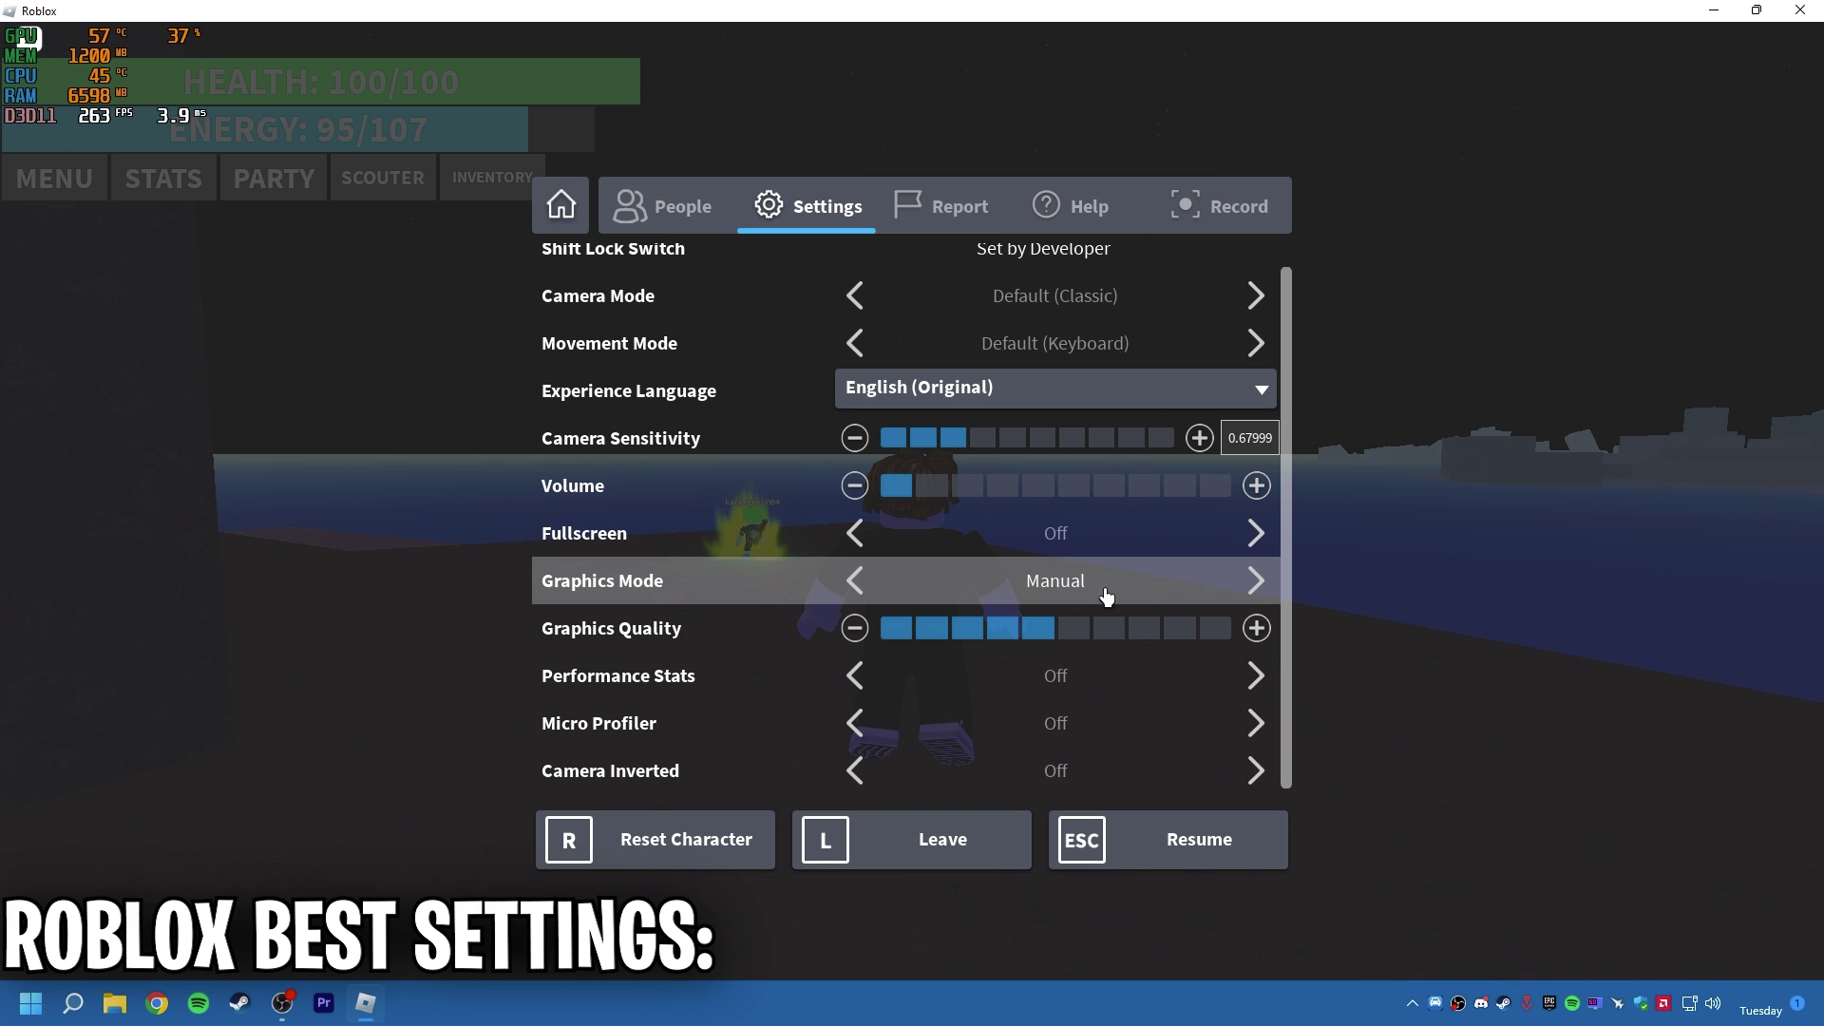
{"action": "left_click", "coordinate": [855, 632]}
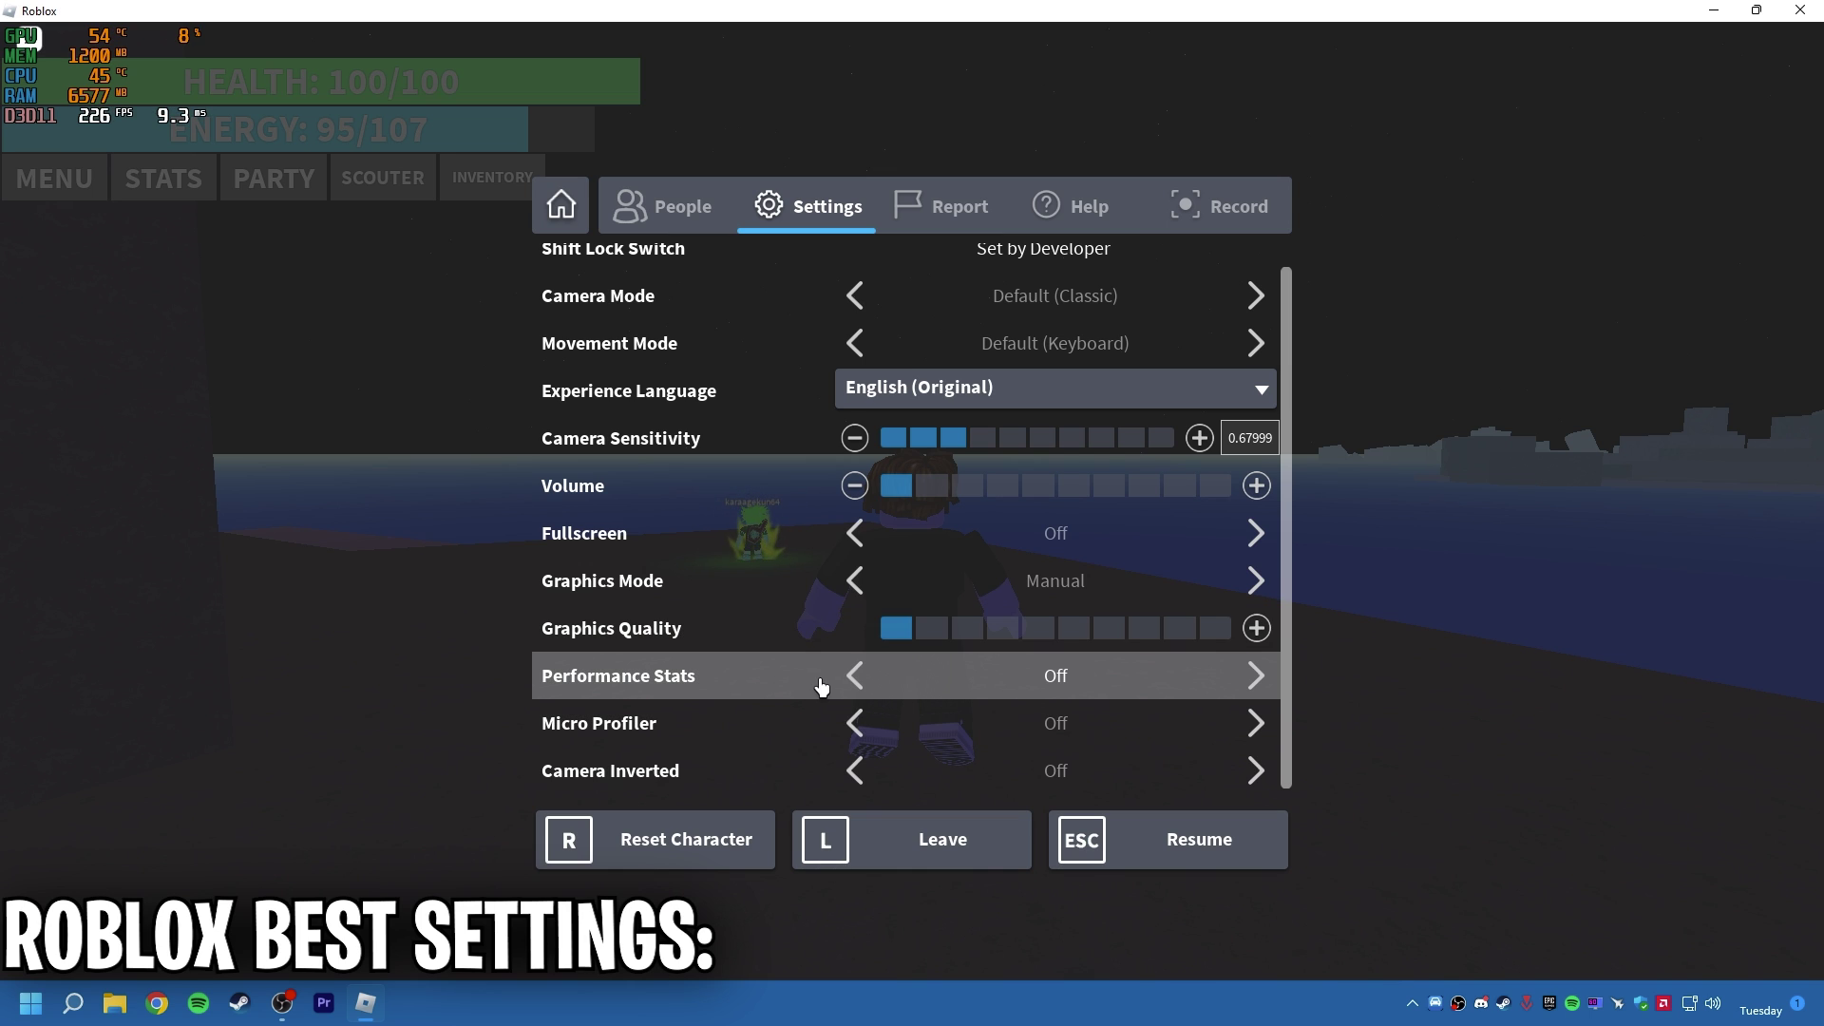
{"action": "left_click", "coordinate": [855, 675]}
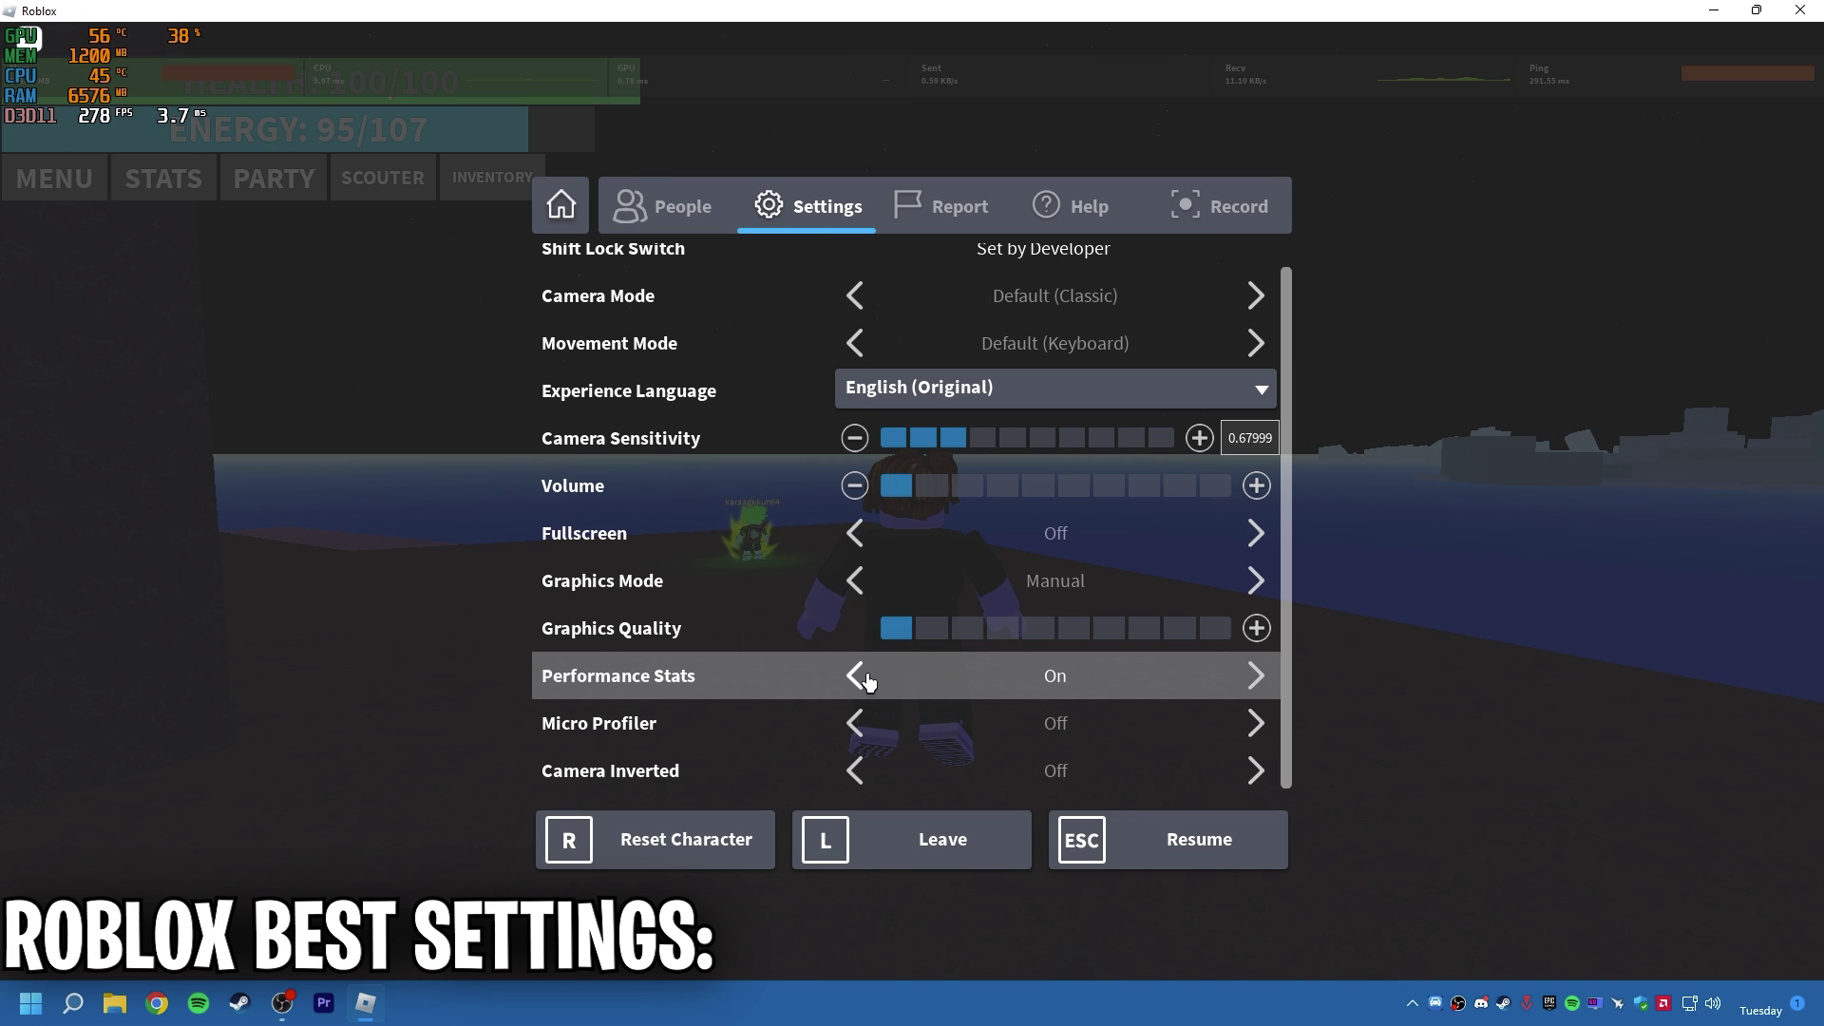
{"action": "left_click", "coordinate": [1137, 854]}
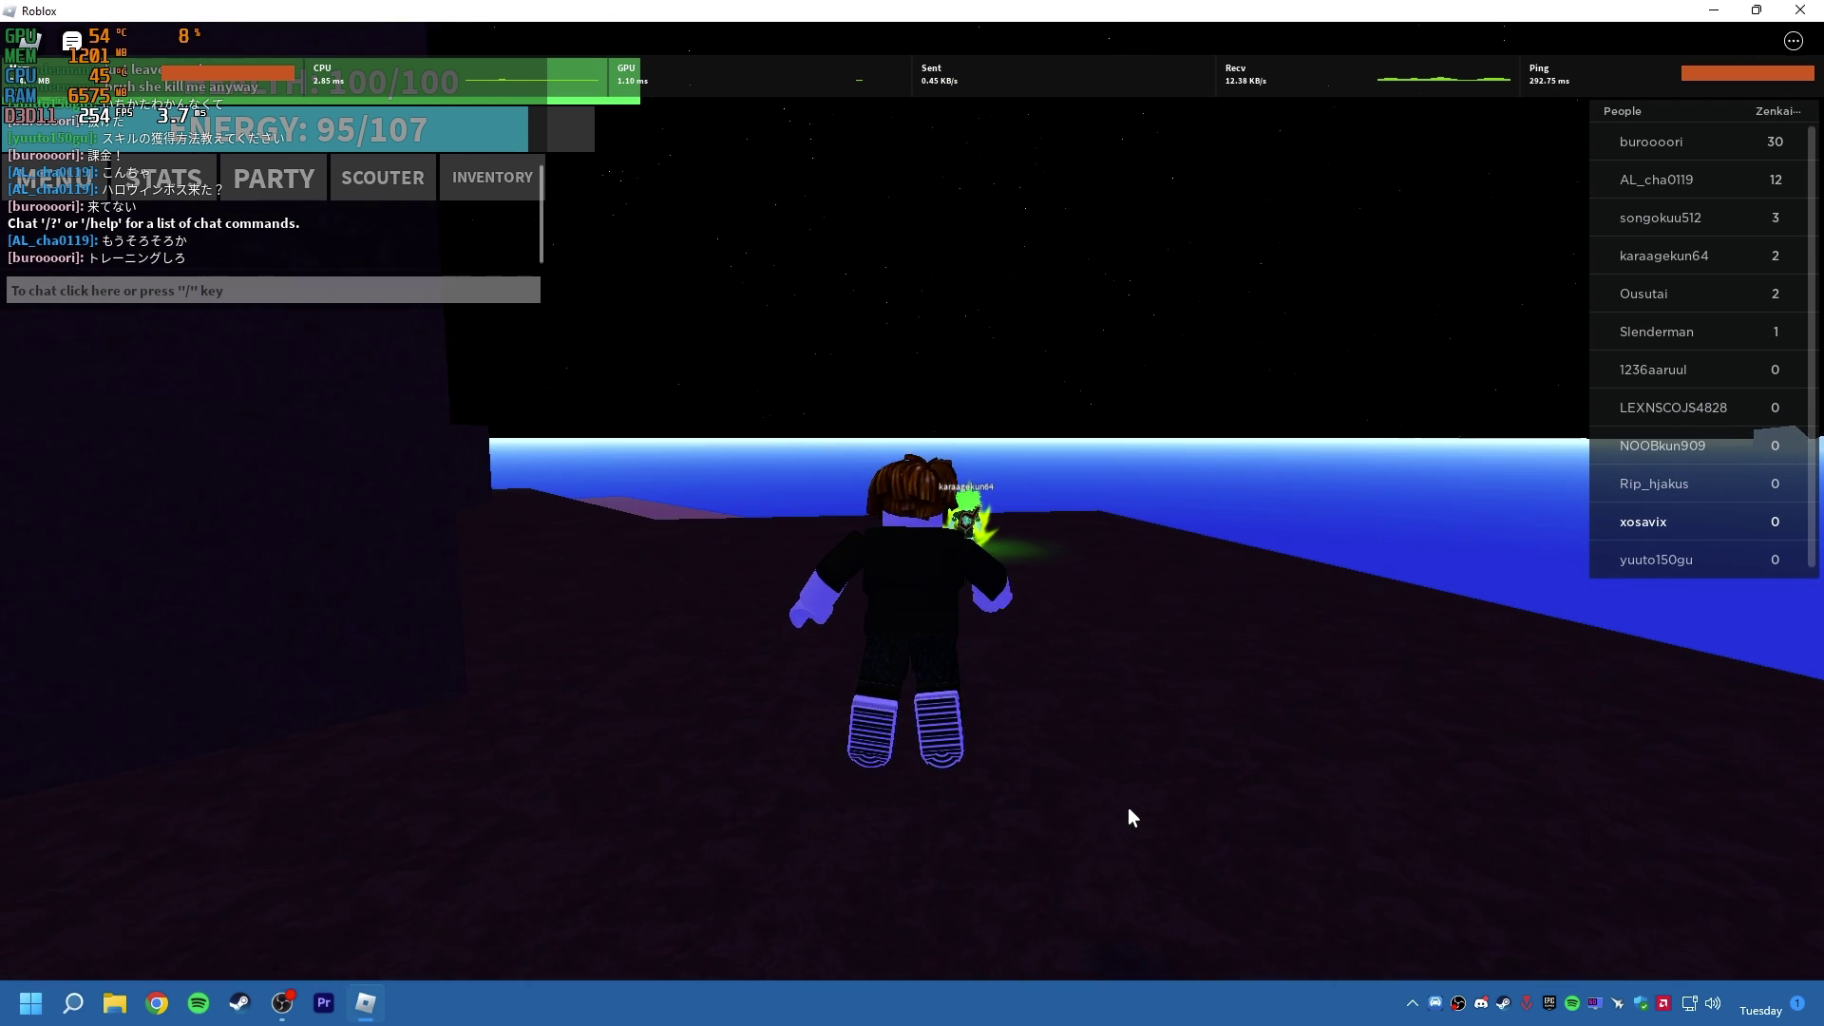
- Fly the character over the shore toward the sea to examine the frame rate with the new game settings
{"action": "key", "text": "w"}
{"action": "key", "text": "space"}
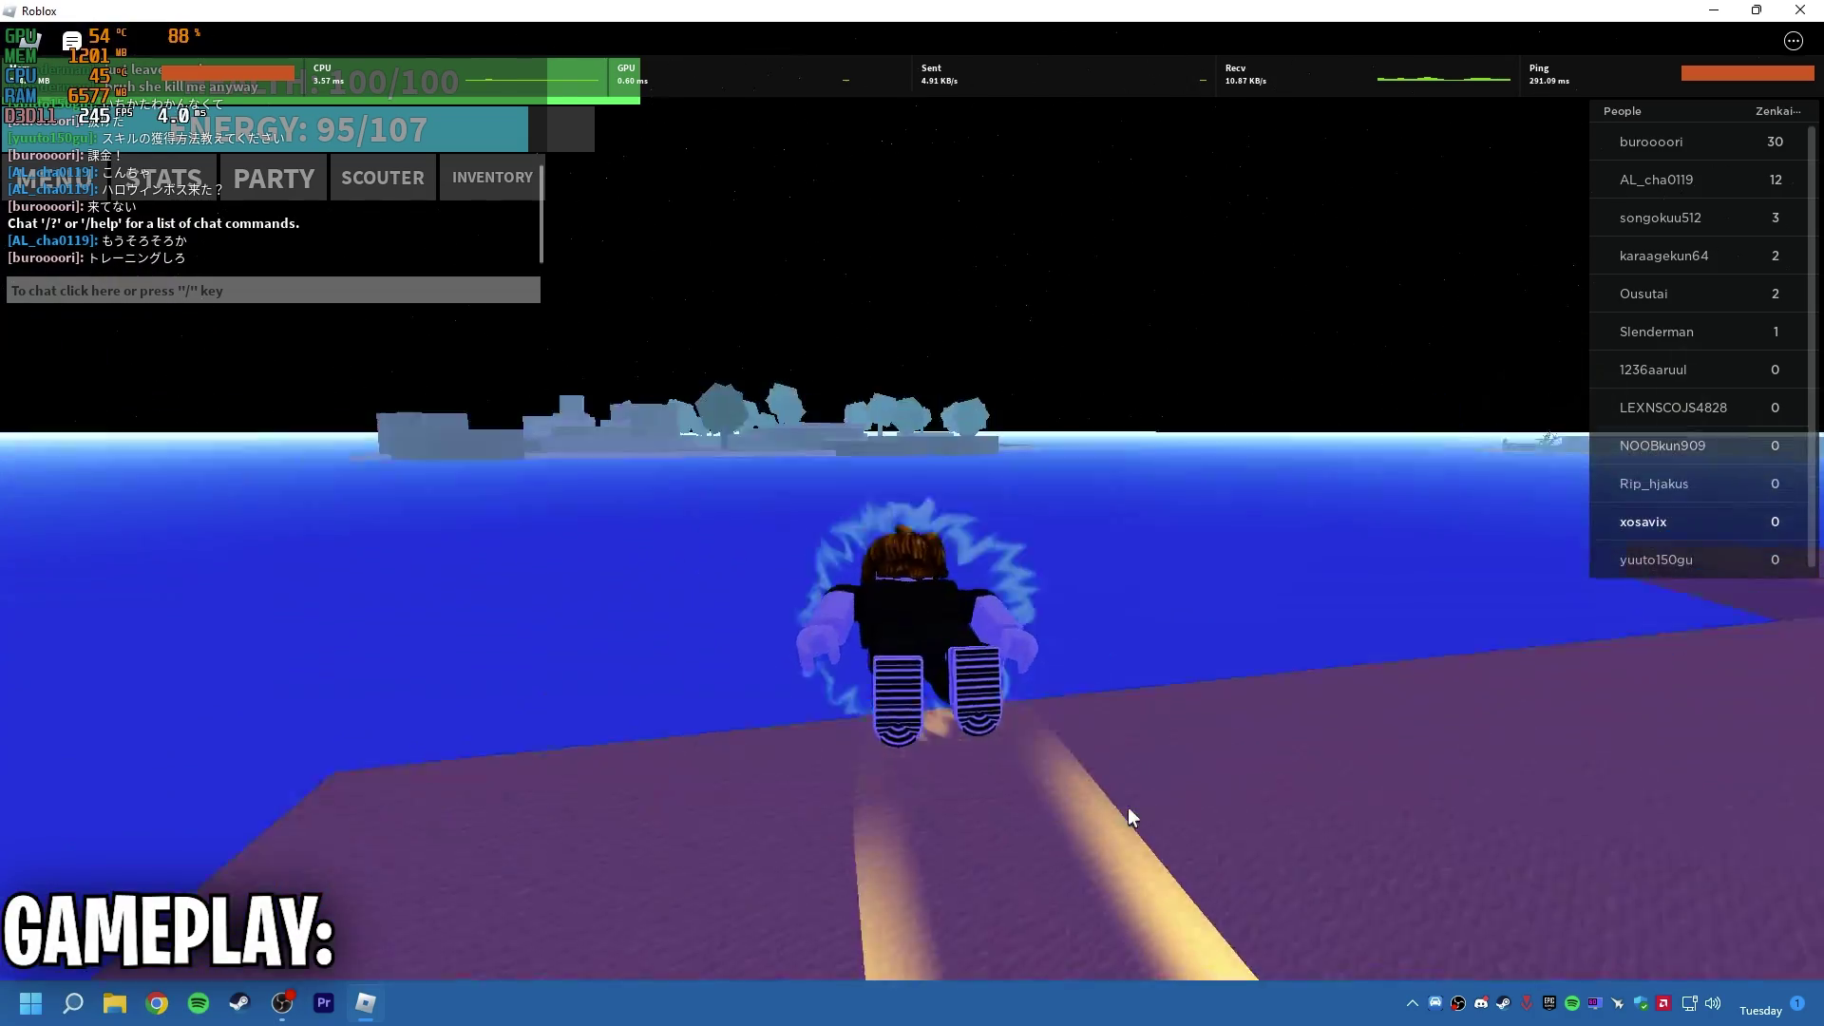